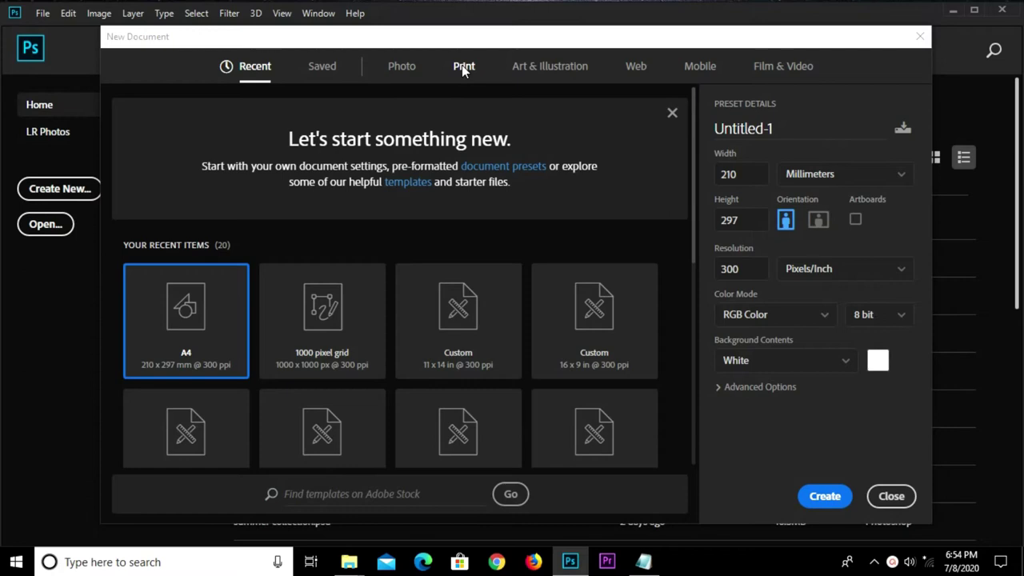
Create a blank A4 print document and unlock its background as Layer 0.
left_click(463, 67)
left_click(605, 185)
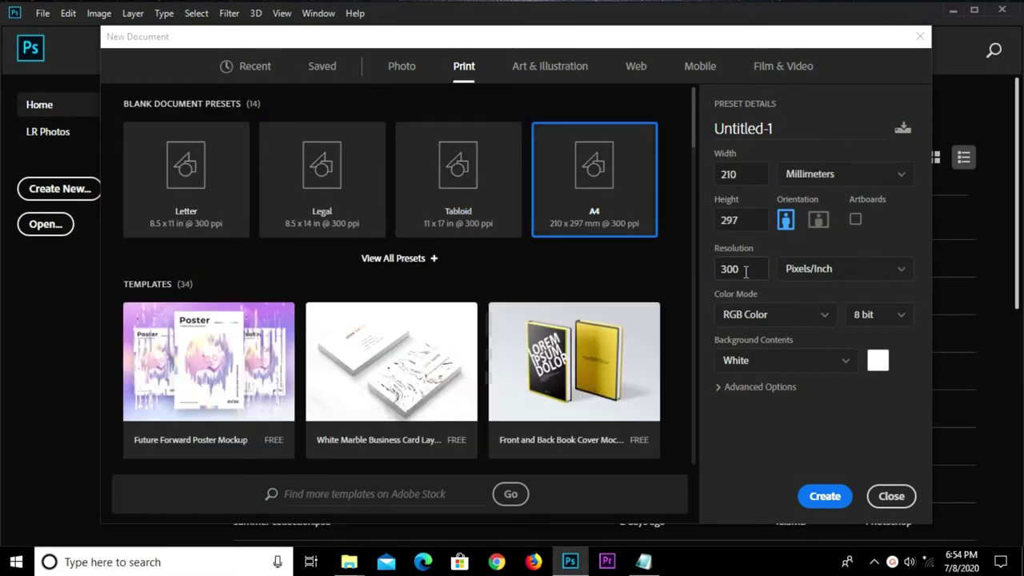
left_click(828, 497)
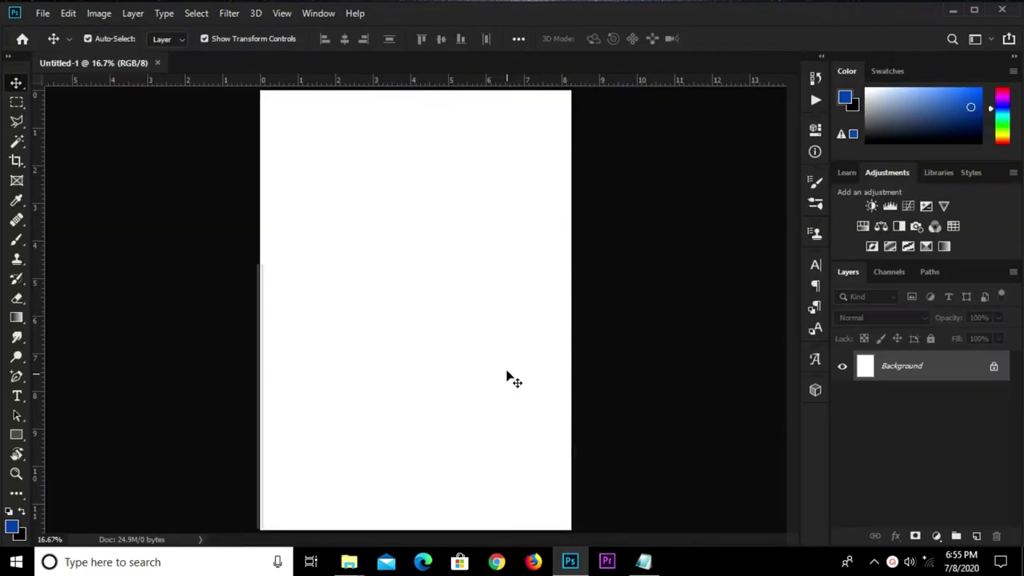
double_click(938, 365)
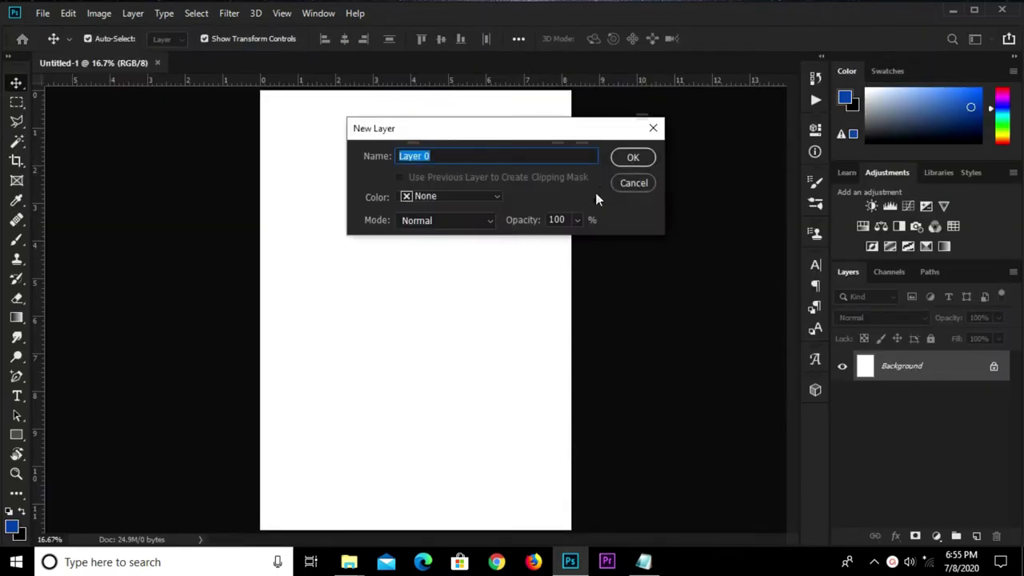
left_click(636, 156)
Rotate the canvas 90° clockwise to landscape.
scroll(479, 193, "down", 1)
left_click(90, 14)
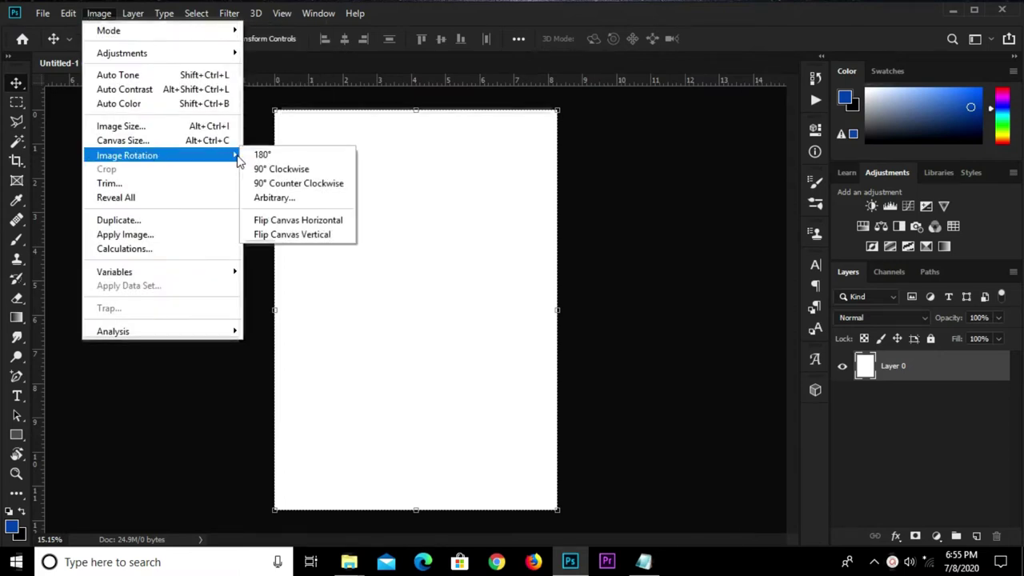
left_click(269, 169)
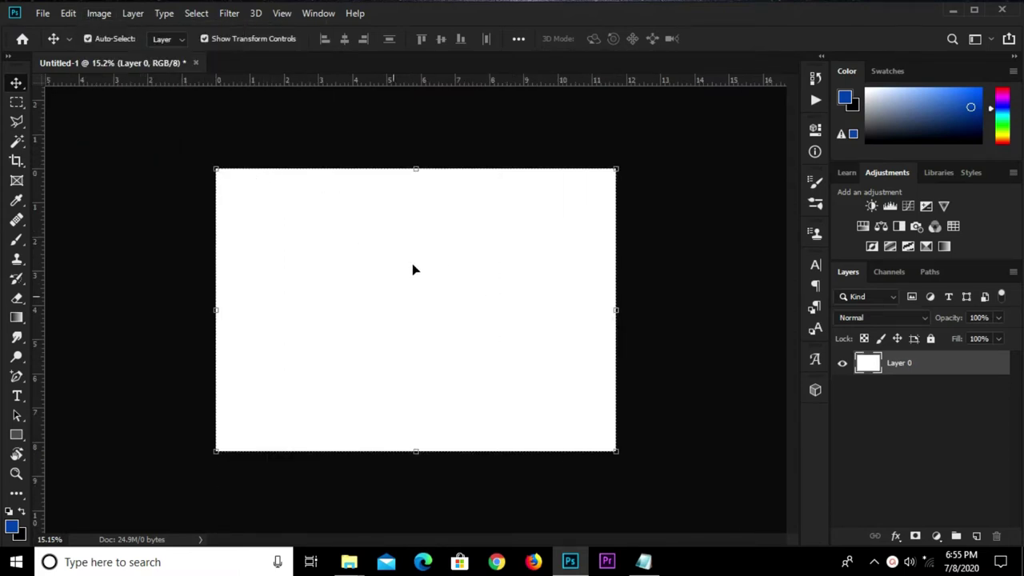
Copy the colour code 03286e from the promo notes back into Photoshop.
left_click(644, 561)
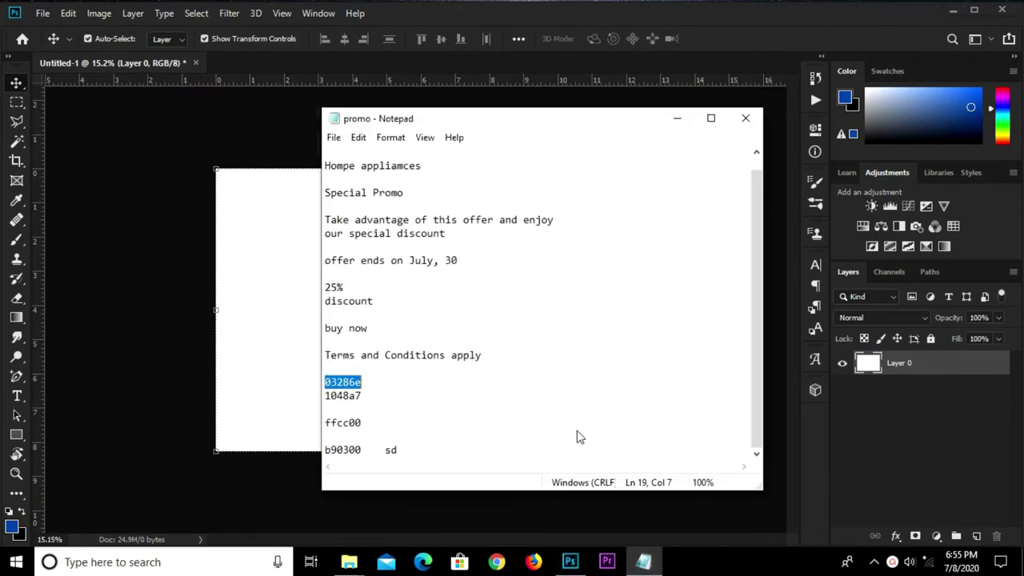
right_click(331, 383)
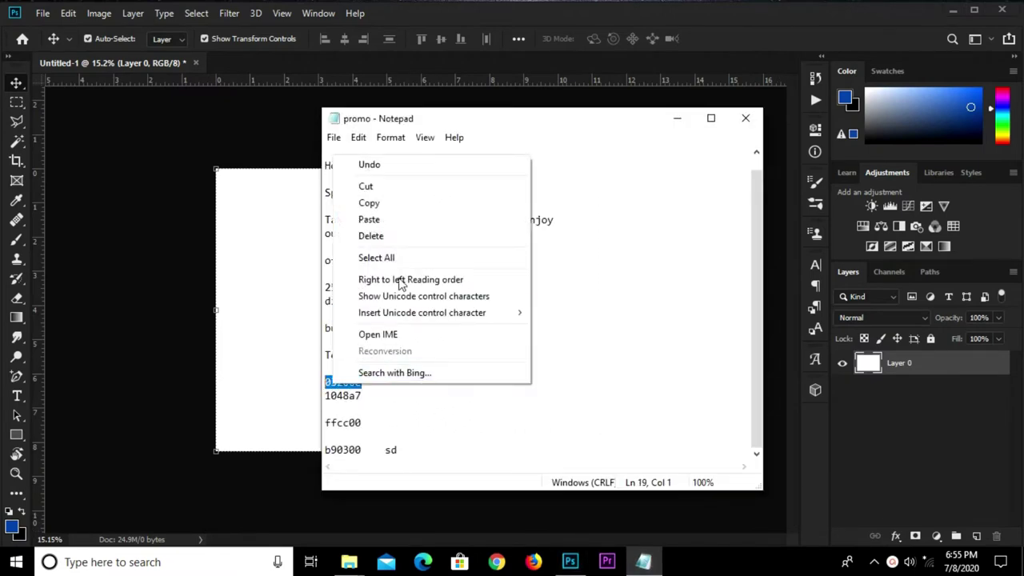
left_click(403, 207)
left_click(900, 469)
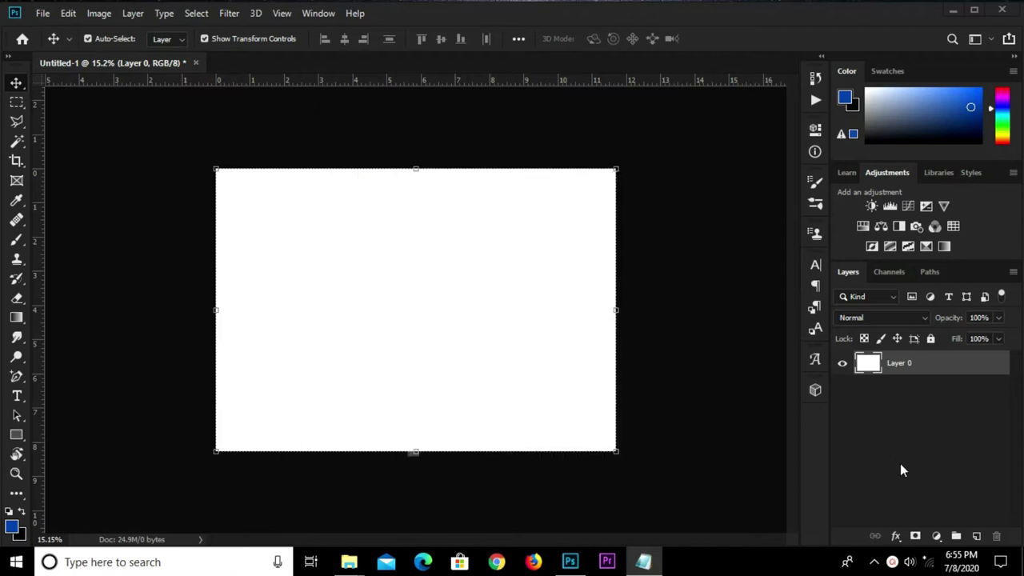
Add a Solid Color fill layer in dark navy 03286e.
left_click(936, 538)
left_click(931, 270)
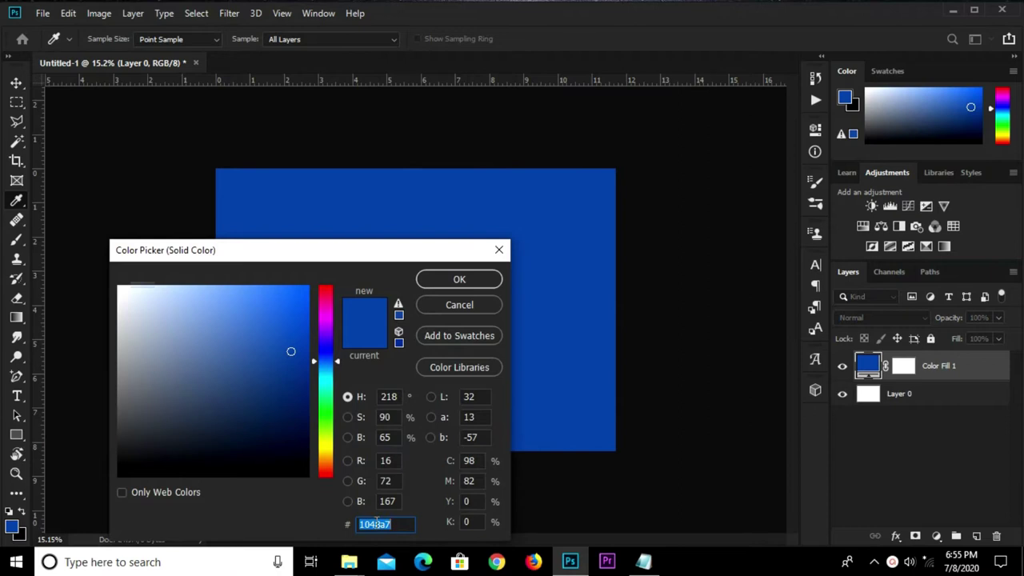
key("ctrl+v")
left_click(454, 279)
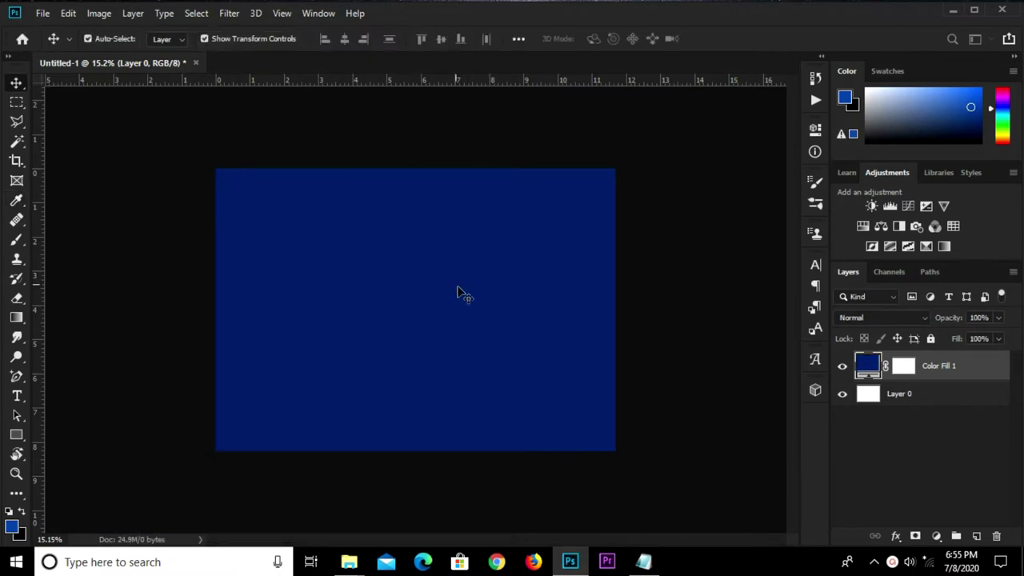
scroll(454, 296, "up", 3)
scroll(453, 296, "down", 1)
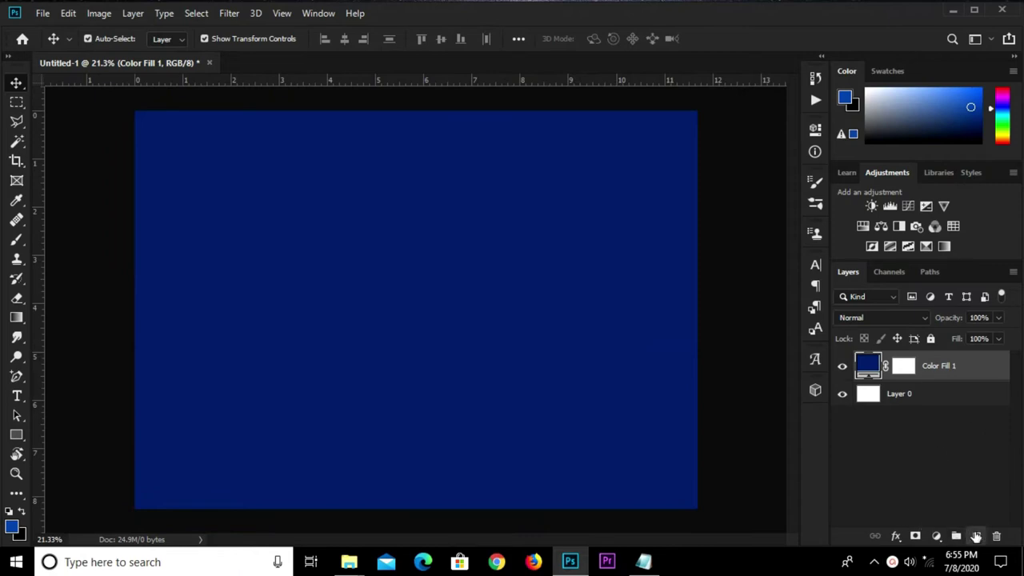
On a new layer, paint a soft 1048a7 blue glow at the centre with a 2800 brush.
left_click(975, 536)
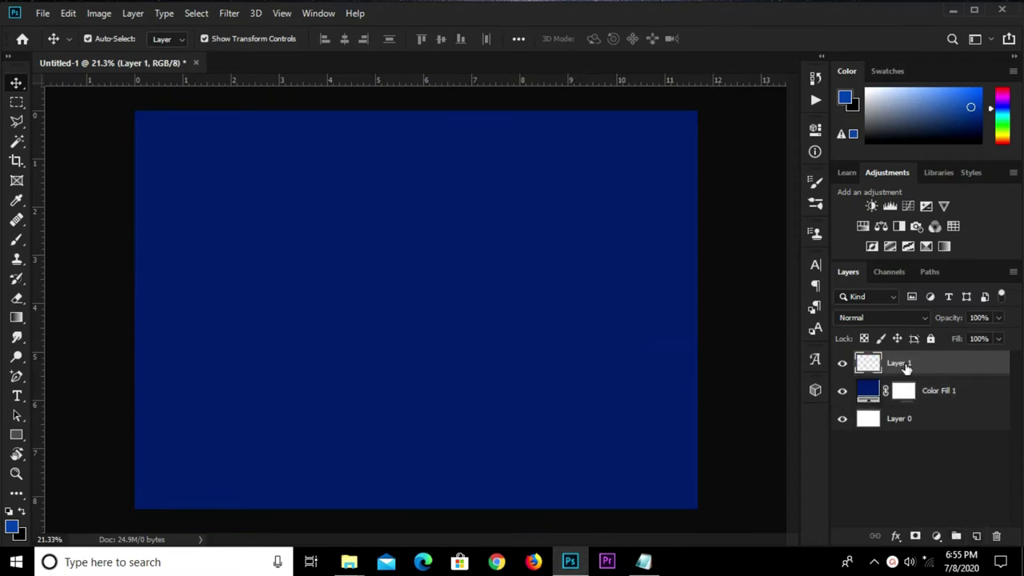
left_click(20, 247)
left_click(78, 238)
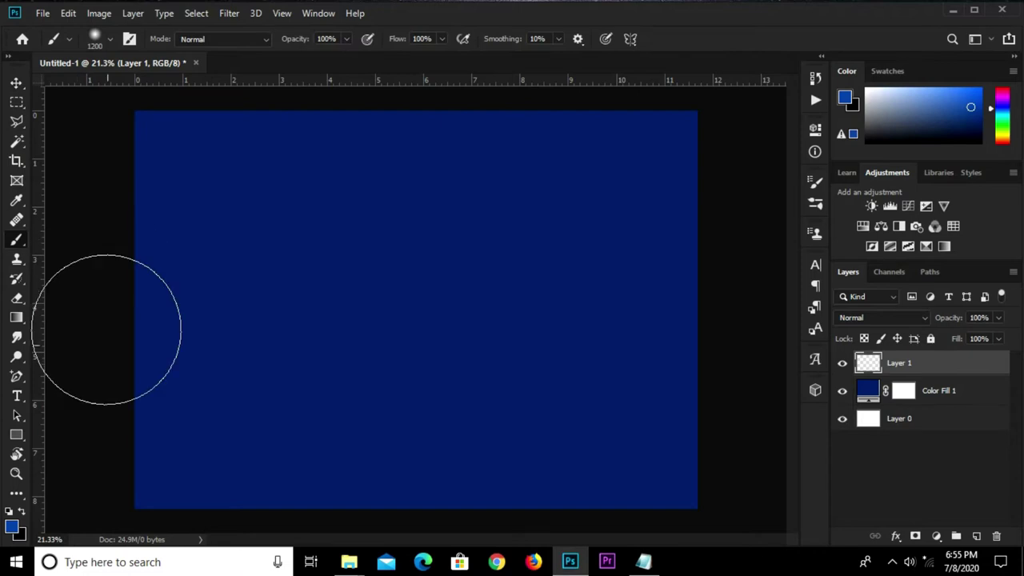
left_click(13, 527)
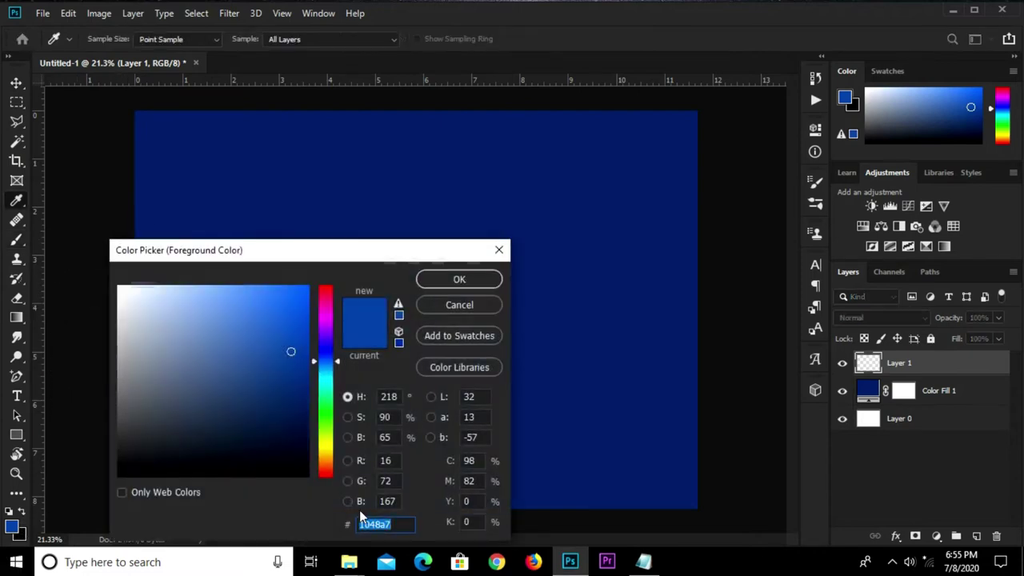
left_click(437, 281)
key("bracketright")
key("bracketright")
key("bracketright")
key("bracketright")
key("bracketright")
key("bracketright")
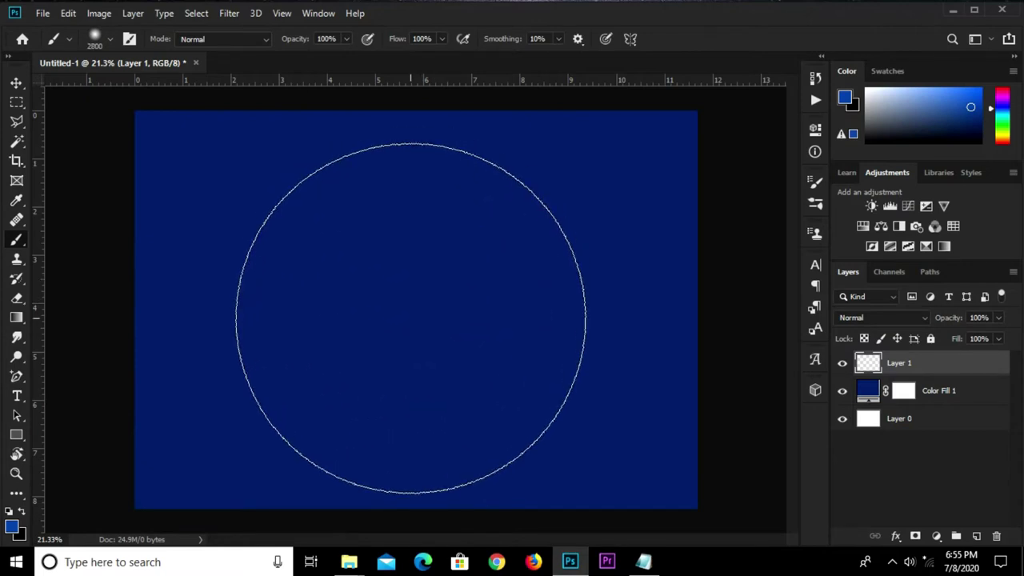
key("bracketright")
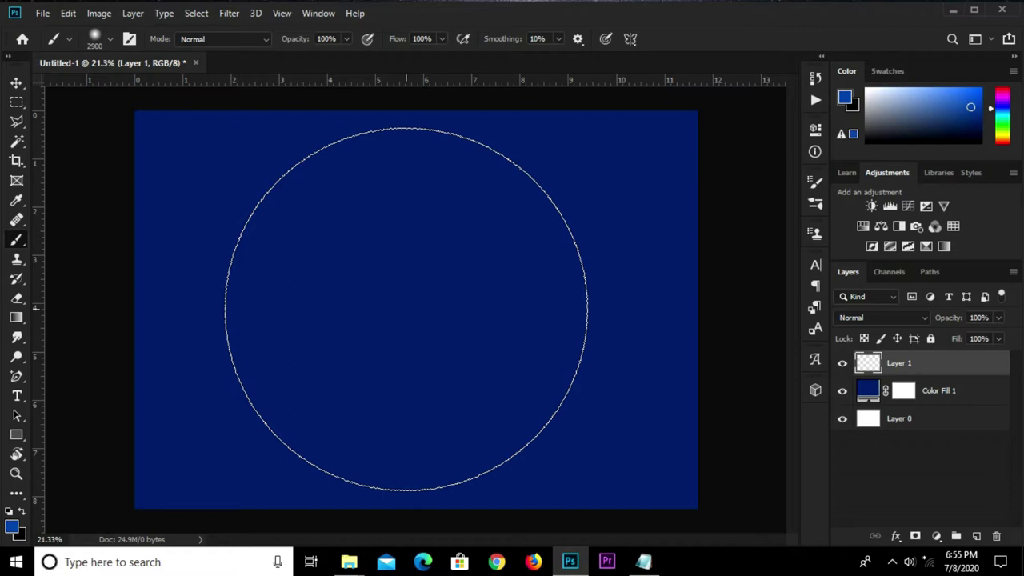
left_click(407, 309)
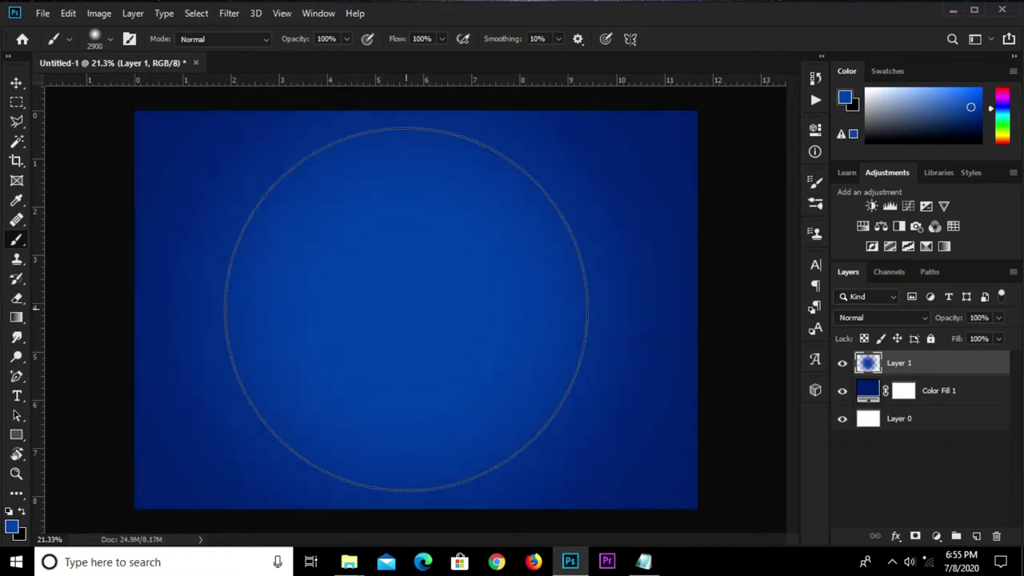
key("v")
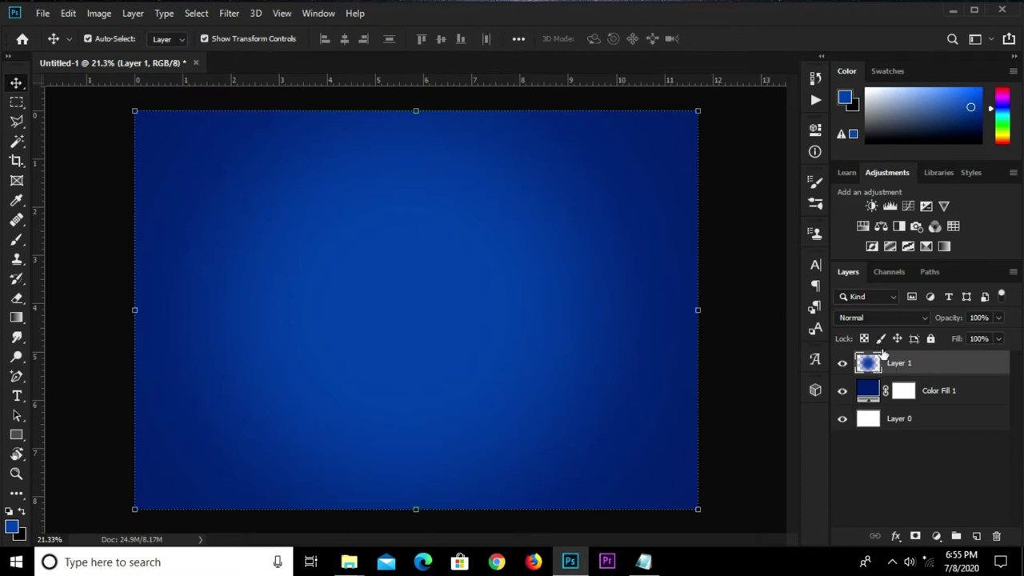
Set the glow layer's blend mode to Screen and nudge it slightly right.
left_click(879, 319)
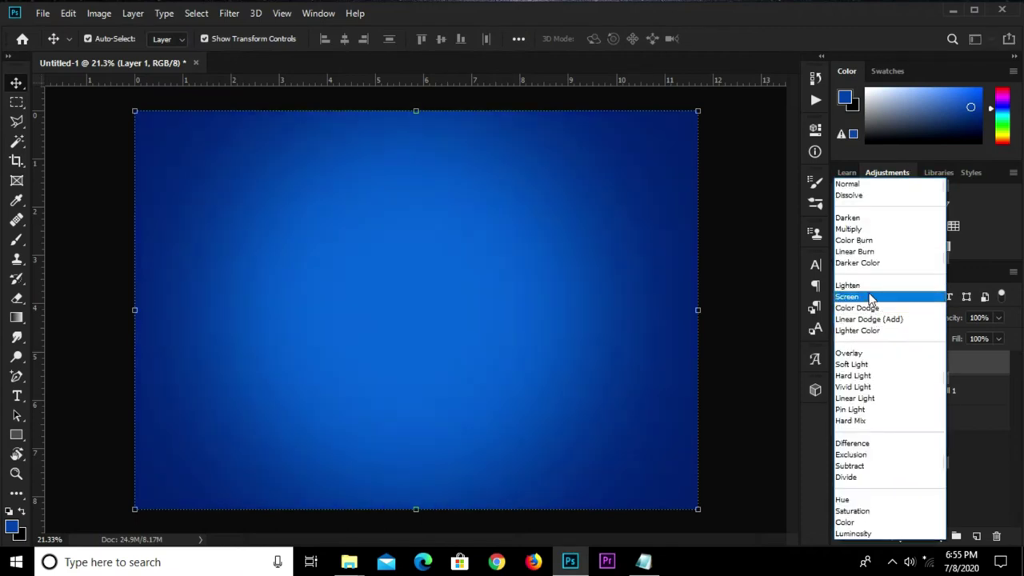
left_click(864, 295)
left_click_drag(451, 318, 462, 319)
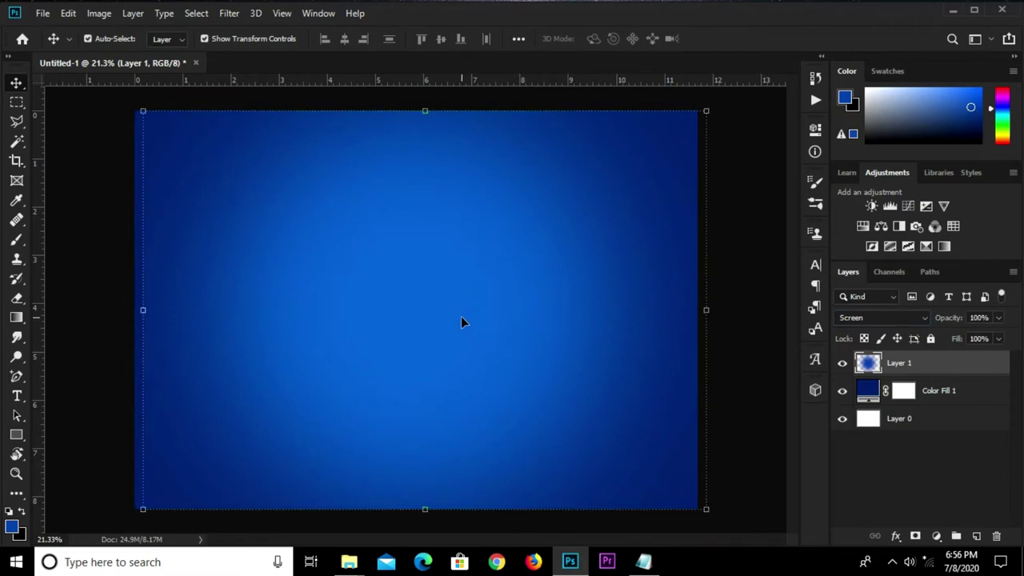
Scale the glow layer up to about 110% and fit the canvas in view.
key("ctrl+minus")
key("ctrl+t")
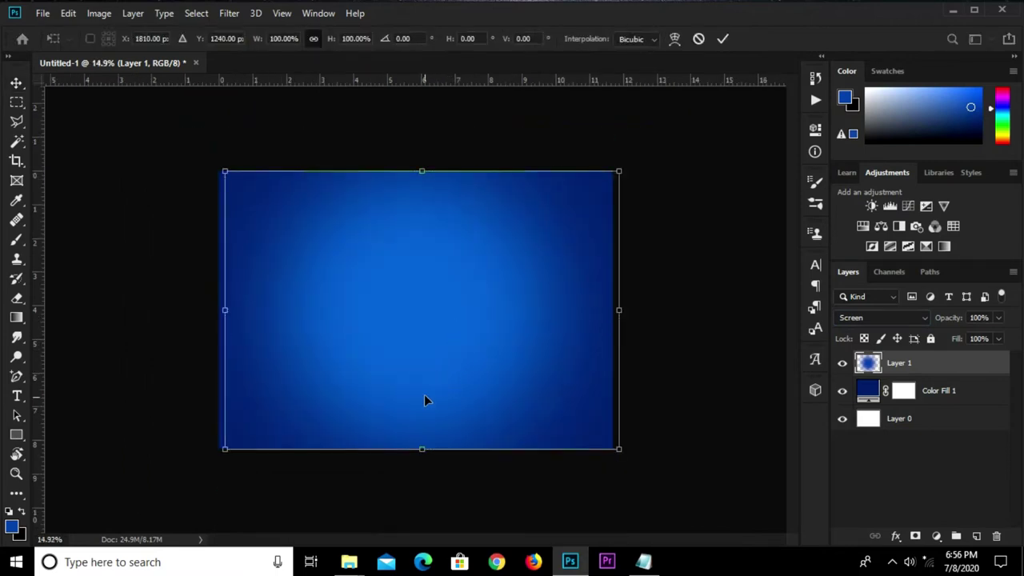
left_click_drag(424, 448, 424, 461)
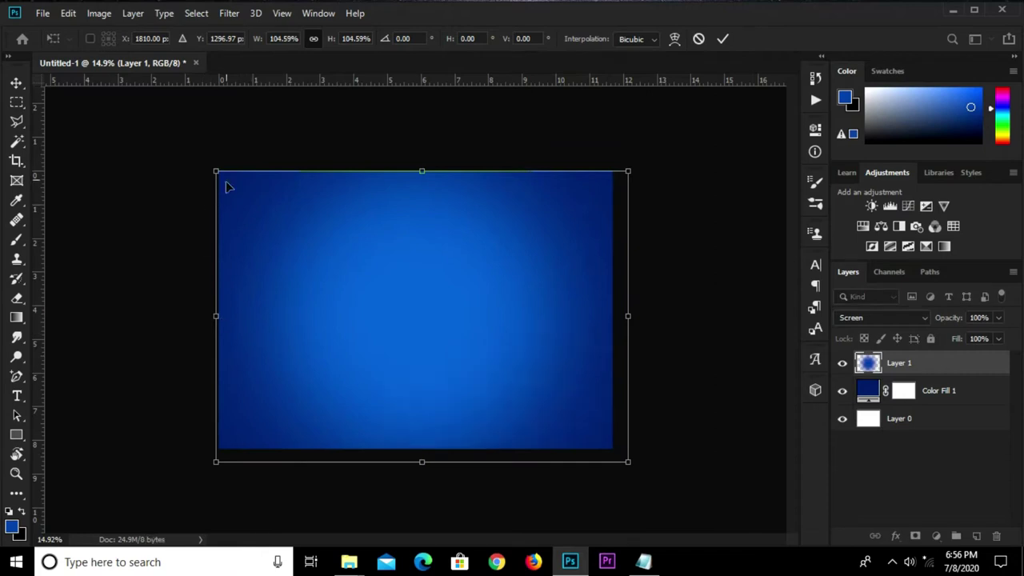
left_click_drag(217, 171, 195, 156)
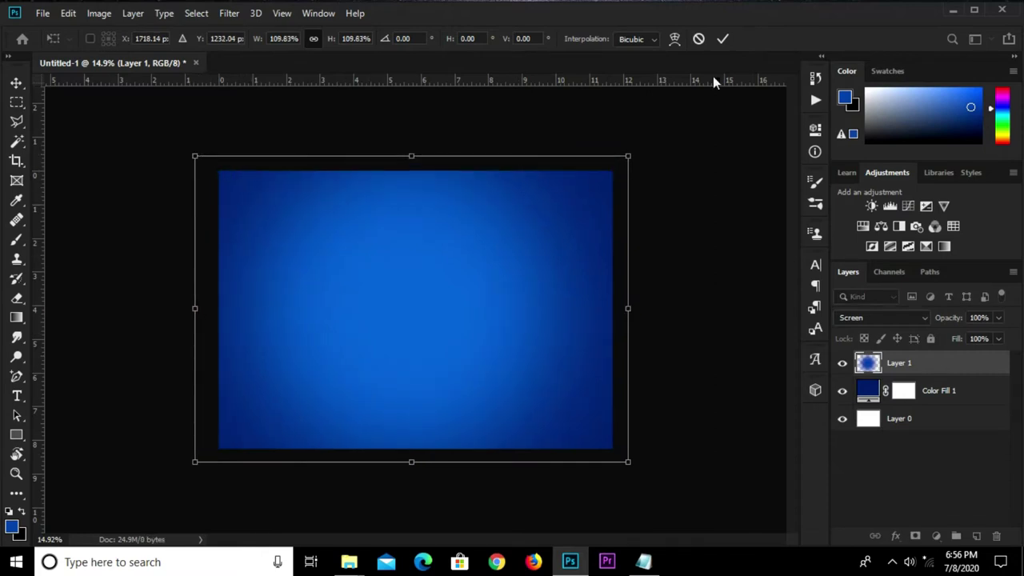
left_click(724, 42)
left_click(672, 261)
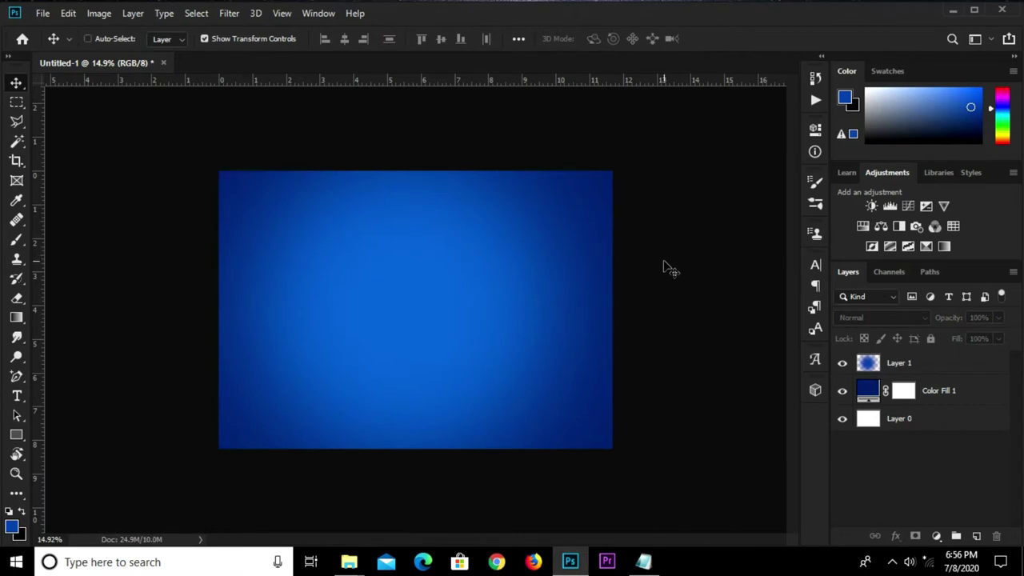
key("ctrl+0")
Place the rays sunburst image into the poster as an embedded layer.
scroll(512, 317, "down", 1)
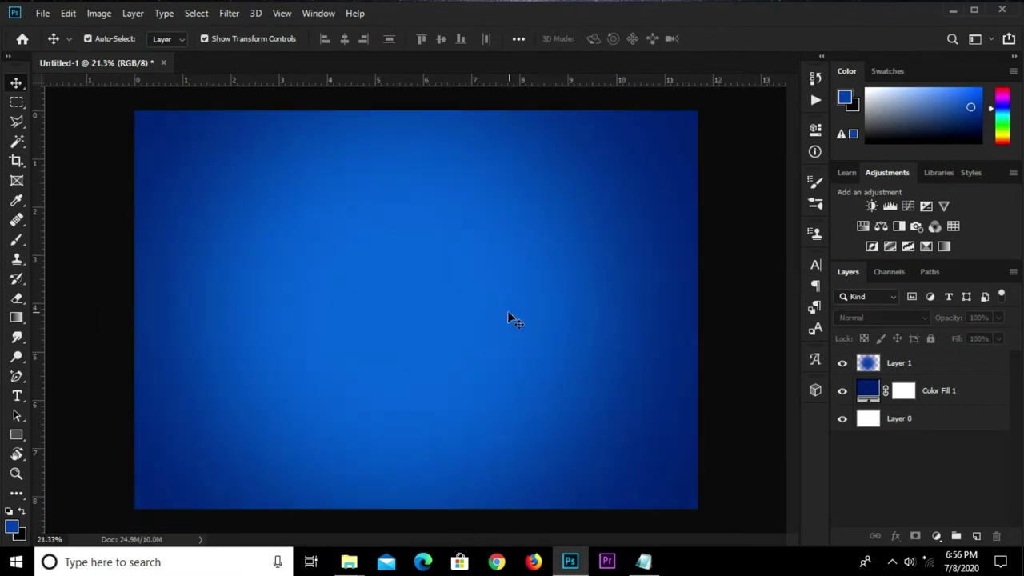
left_click(42, 13)
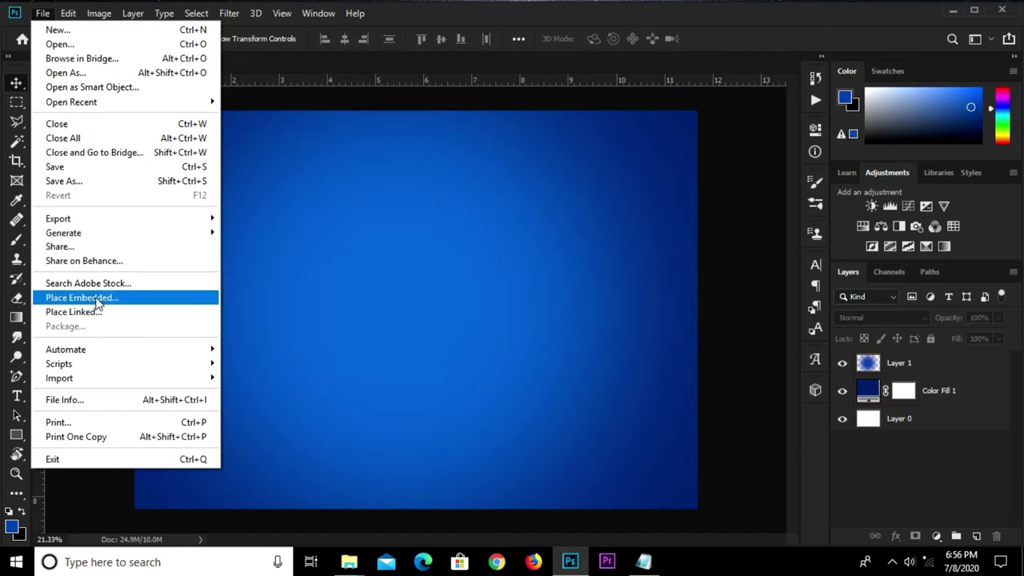
left_click(96, 296)
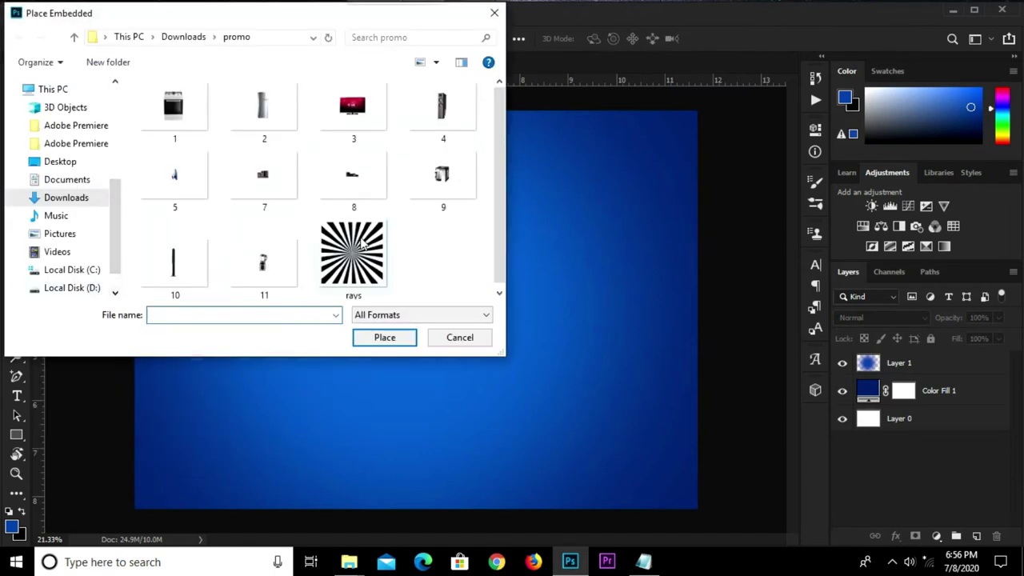
left_click(367, 255)
left_click(384, 337)
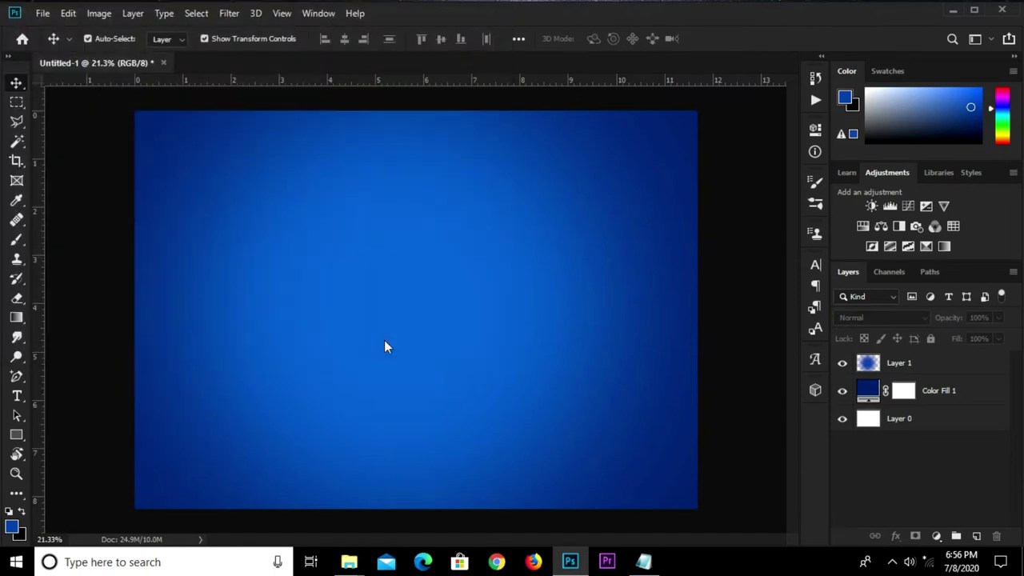
Scale the rays to about 80%, commit, and invert them to white.
scroll(386, 336, "down", 1)
scroll(398, 493, "down", 2)
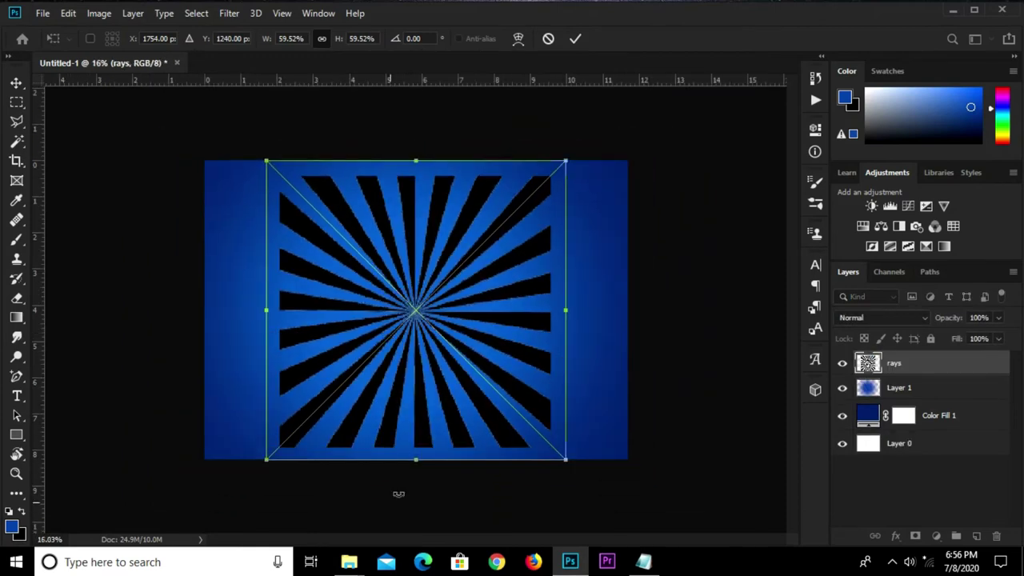
left_click_drag(415, 454, 415, 516)
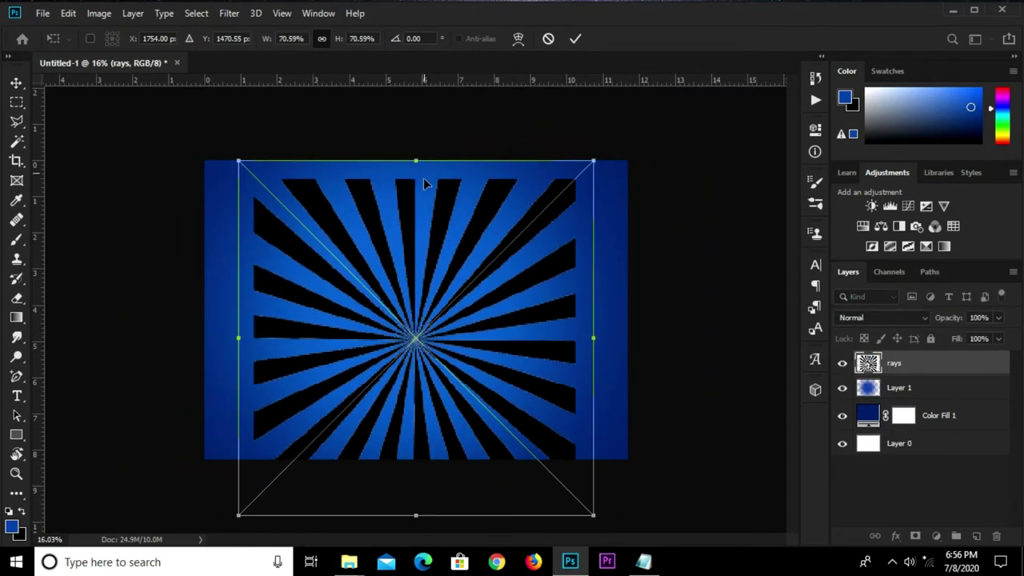
left_click_drag(415, 160, 415, 114)
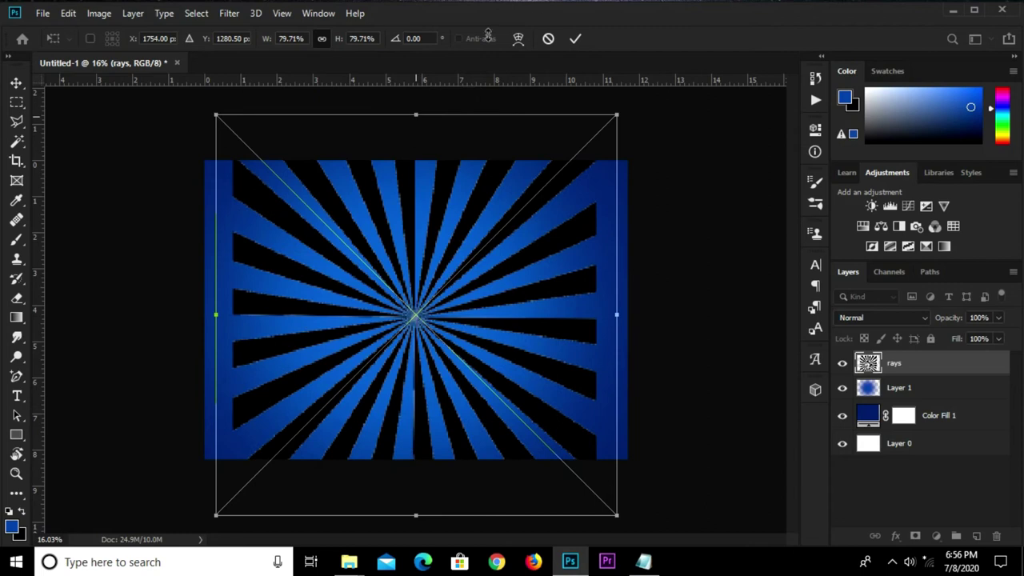
left_click(575, 40)
key("Return")
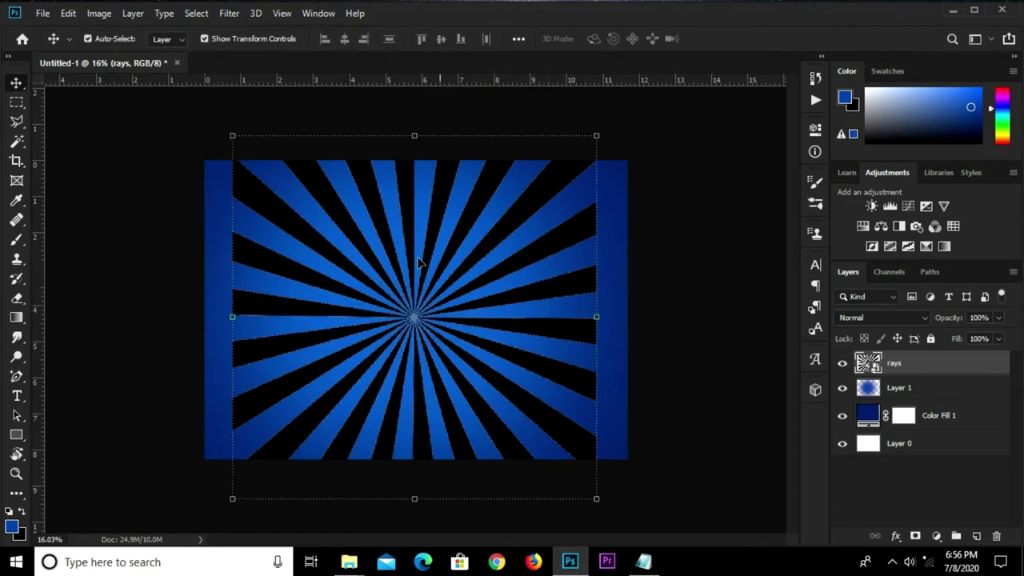
key("ctrl+i")
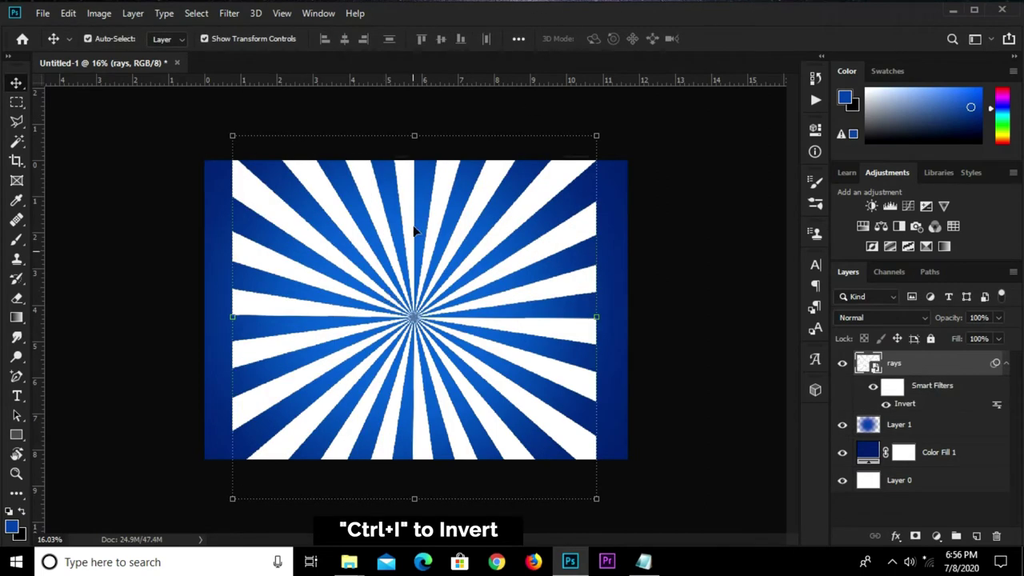
Set the rays layer to Overlay at 20% opacity, then check Layer 1 and reselect rays.
left_click(865, 317)
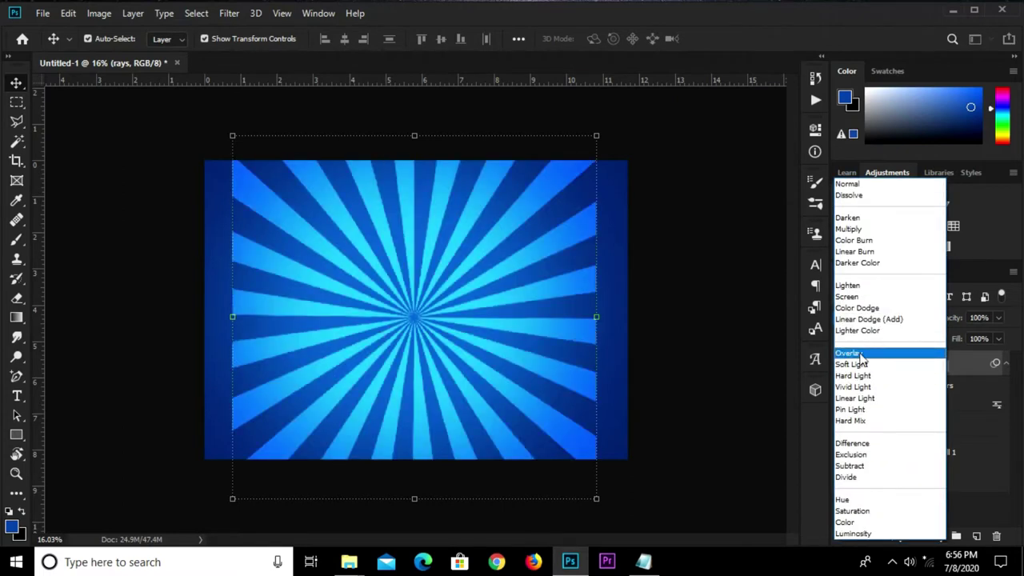
left_click(859, 354)
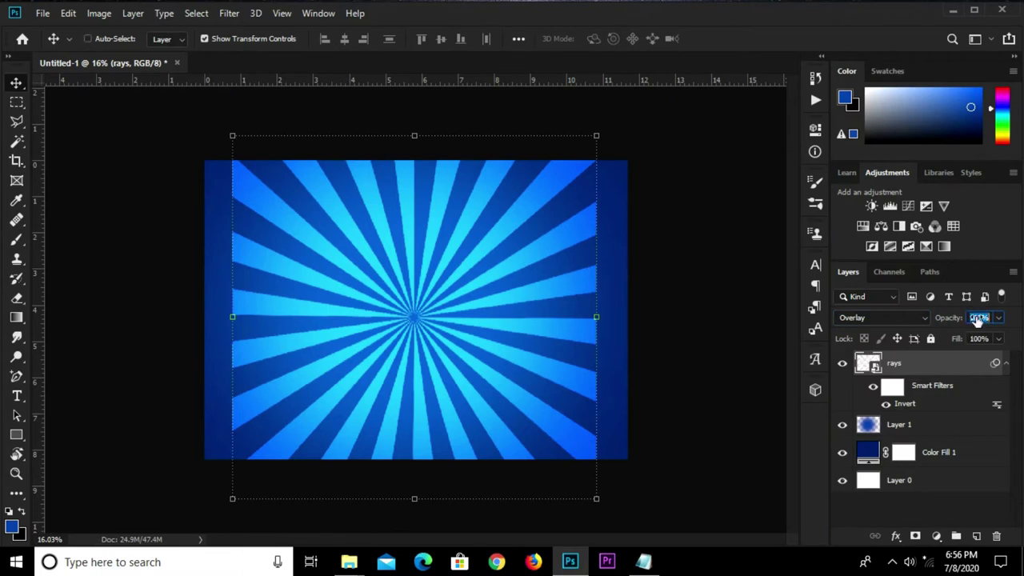
type("20")
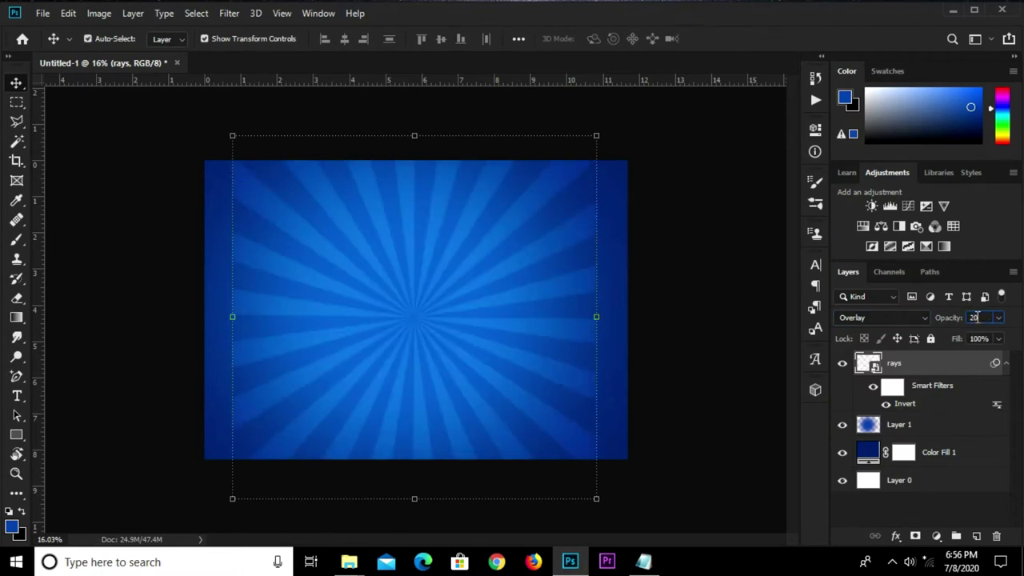
key("Return")
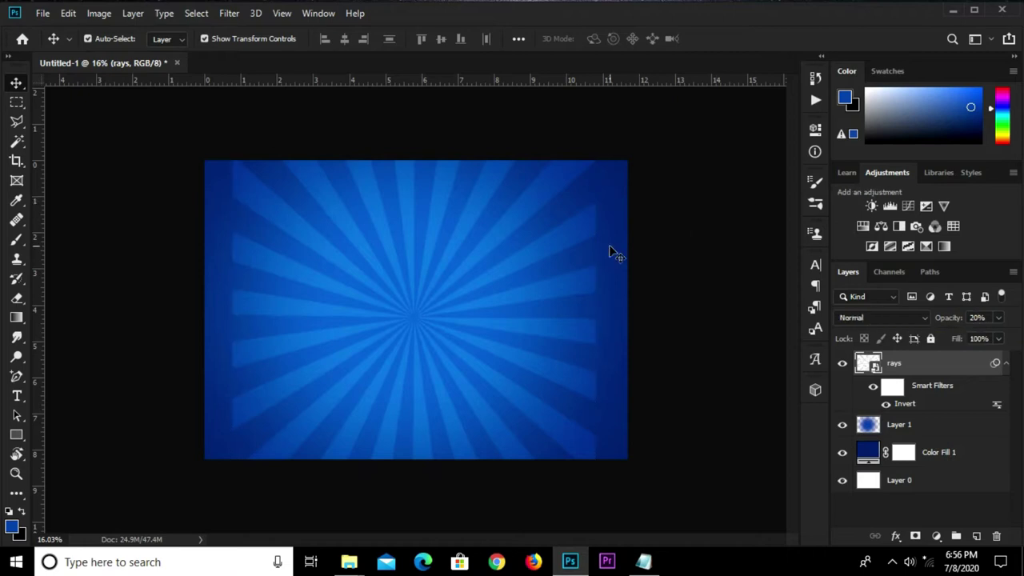
left_click(899, 425)
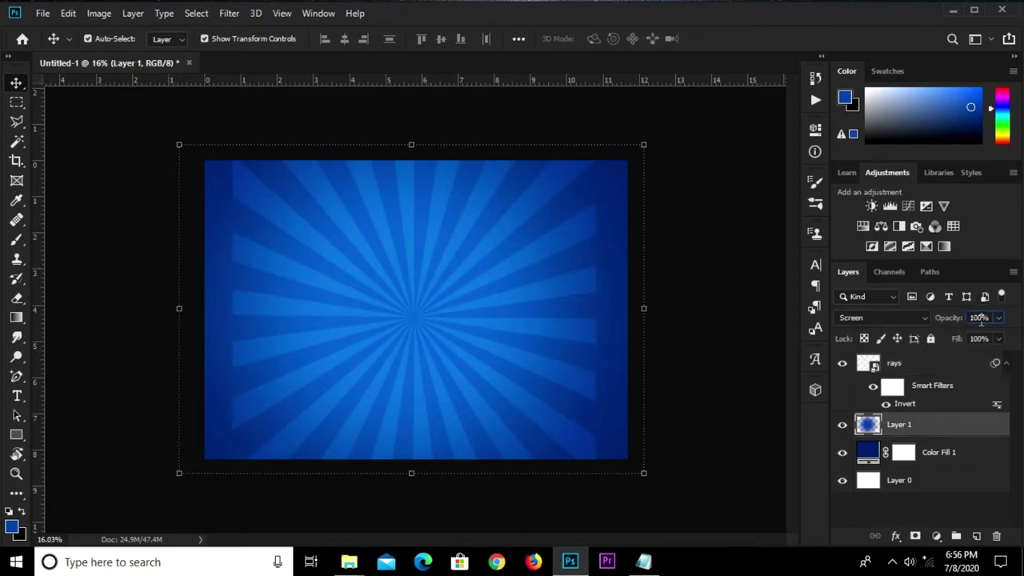
type("90")
left_click(928, 364)
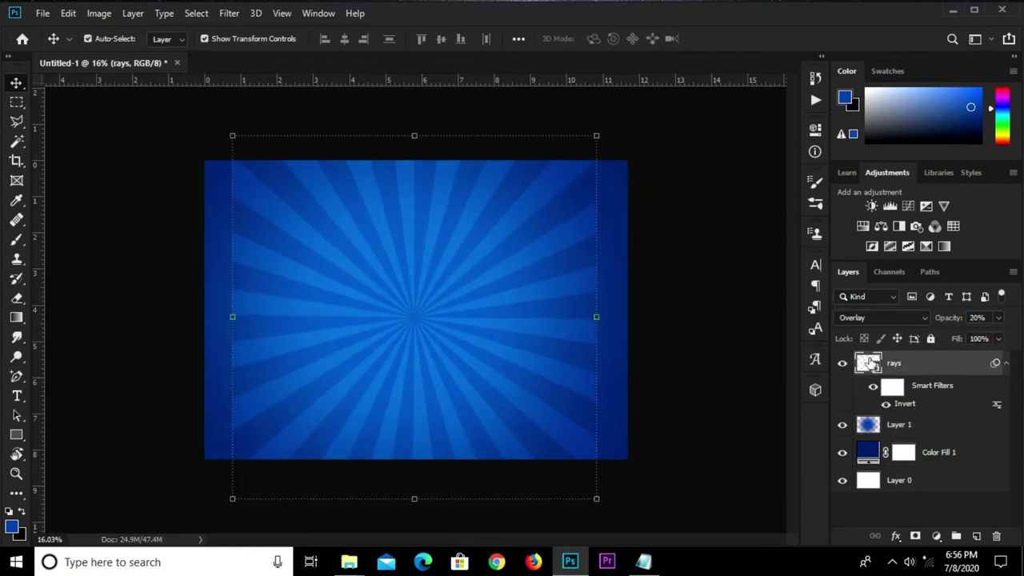
Add a layer mask to the rays and set up a smaller black brush.
left_click(916, 538)
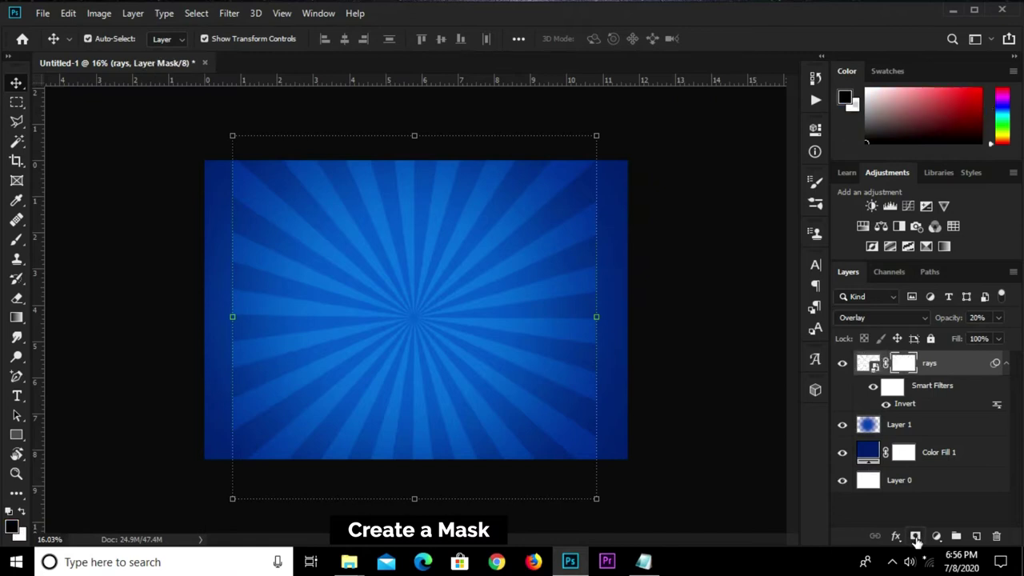
left_click(16, 239)
left_click(64, 239)
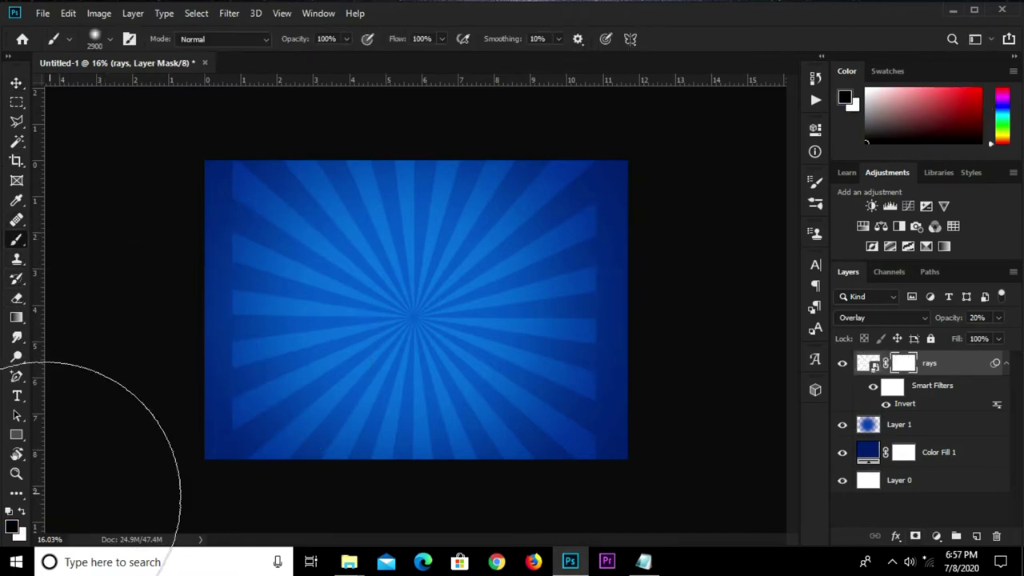
left_click(12, 525)
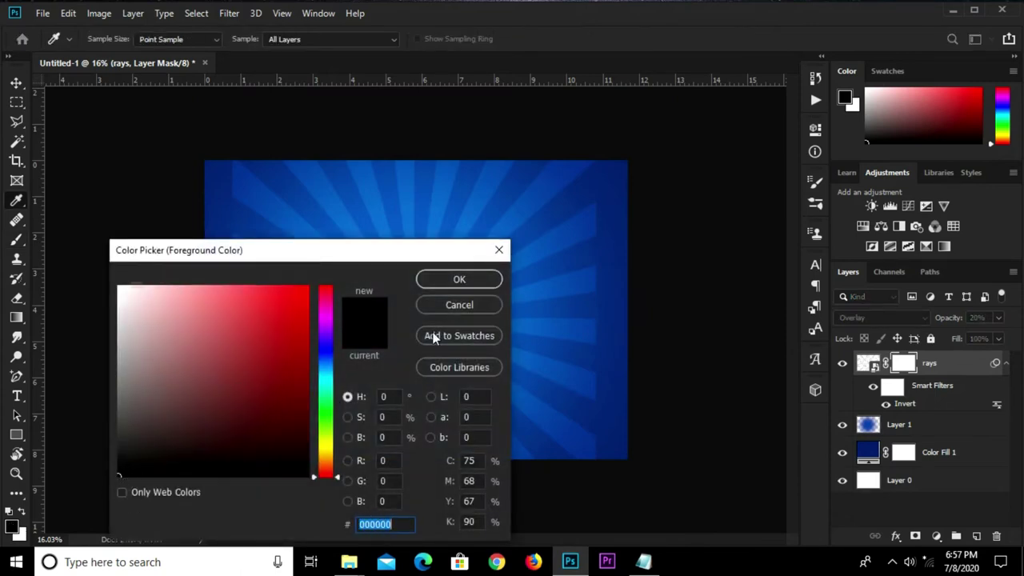
left_click(444, 279)
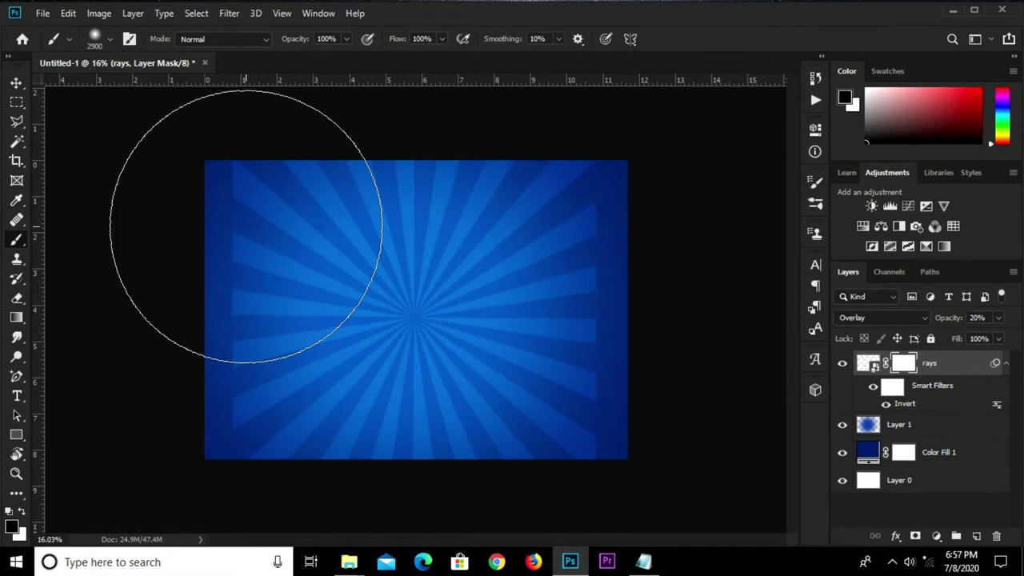
key("bracketleft")
key("bracketleft")
key("bracketleft")
key("bracketleft")
key("bracketleft")
key("bracketleft")
key("bracketleft")
key("bracketleft")
key("bracketleft")
key("bracketleft")
key("bracketleft")
Paint the mask along the left, top-right and top edges to fade the rays.
mouse_move(217, 174)
left_mouse_down()
mouse_move(201, 293)
mouse_move(238, 440)
left_mouse_up()
mouse_move(608, 174)
left_mouse_down()
mouse_move(633, 256)
mouse_move(624, 372)
mouse_move(596, 450)
mouse_move(555, 480)
mouse_move(462, 488)
mouse_move(411, 473)
mouse_move(446, 457)
mouse_move(267, 427)
left_mouse_up()
mouse_move(255, 160)
left_mouse_down()
mouse_move(311, 160)
mouse_move(334, 144)
mouse_move(430, 151)
mouse_move(412, 165)
mouse_move(503, 165)
mouse_move(561, 204)
left_mouse_up()
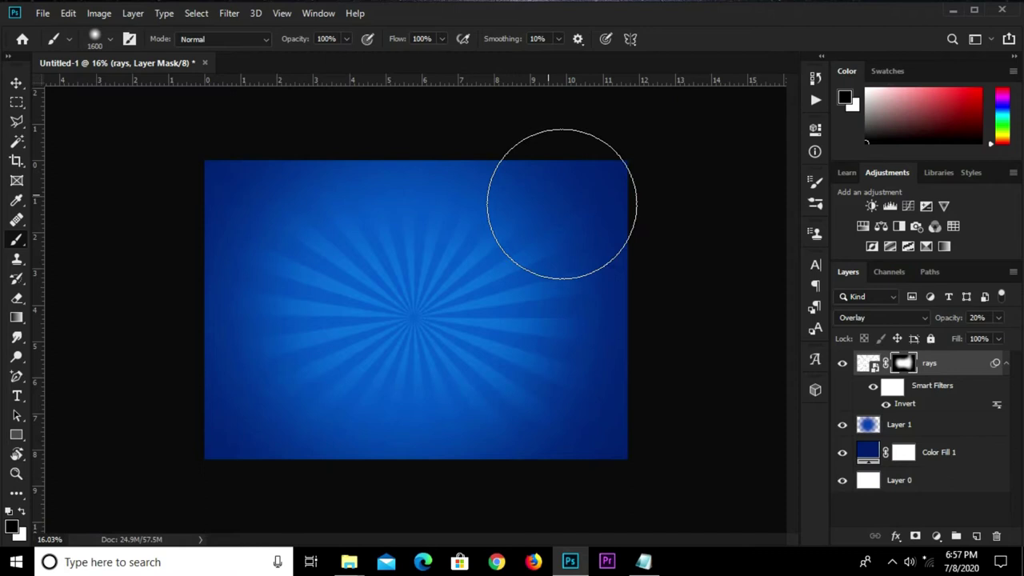
Scale the masked rays up to about 113.6% and shift them upward.
key("v")
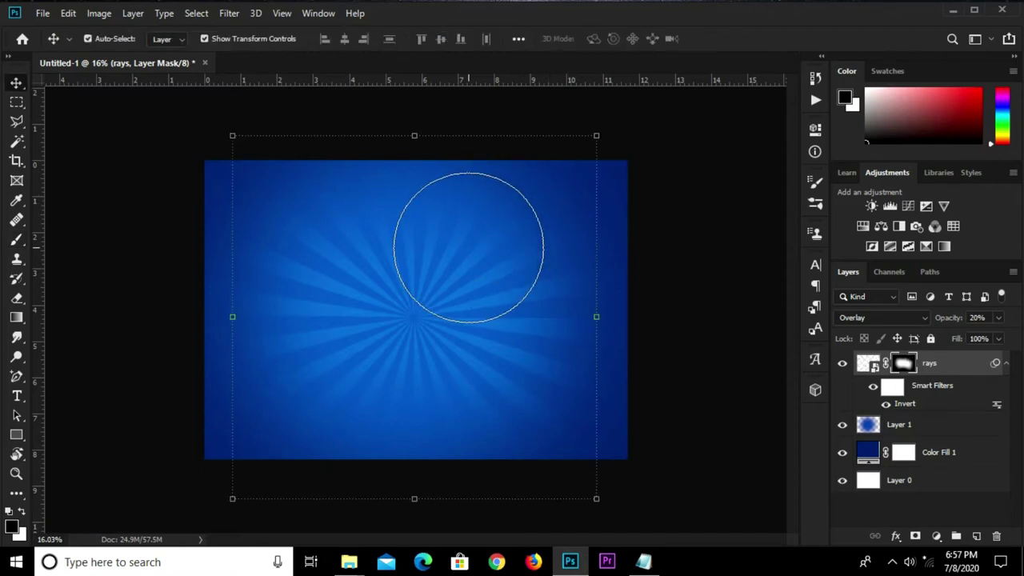
scroll(414, 287, "down", 1)
scroll(437, 296, "down", 1)
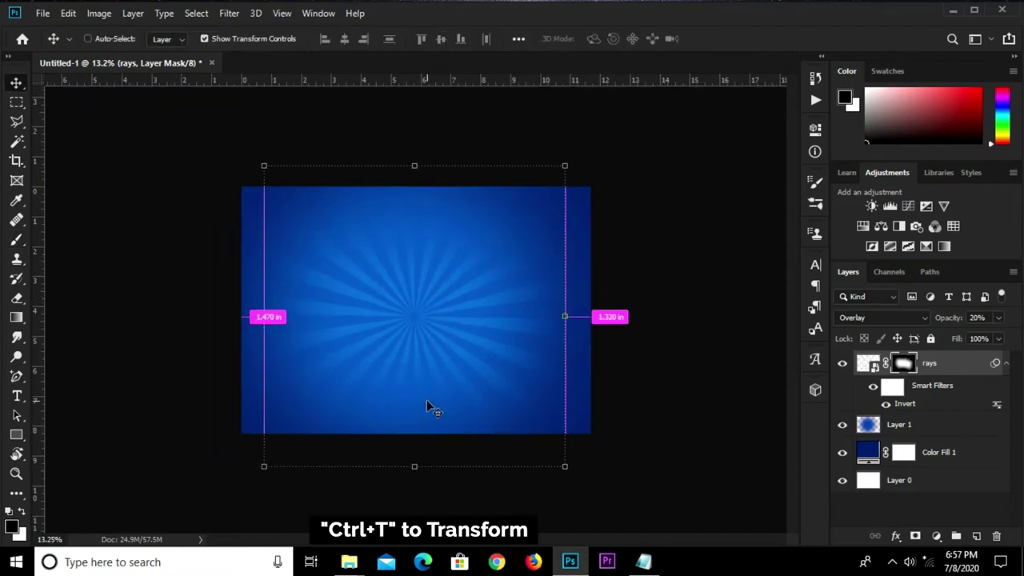
key("ctrl+t")
left_click_drag(418, 478, 420, 514)
left_click_drag(422, 382, 422, 356)
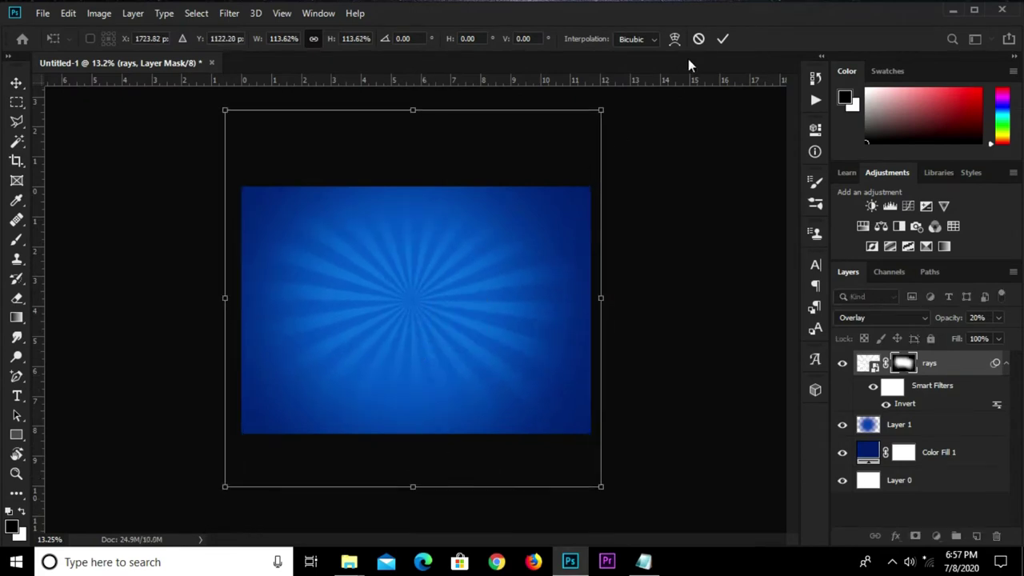
left_click(724, 39)
key("ctrl+2")
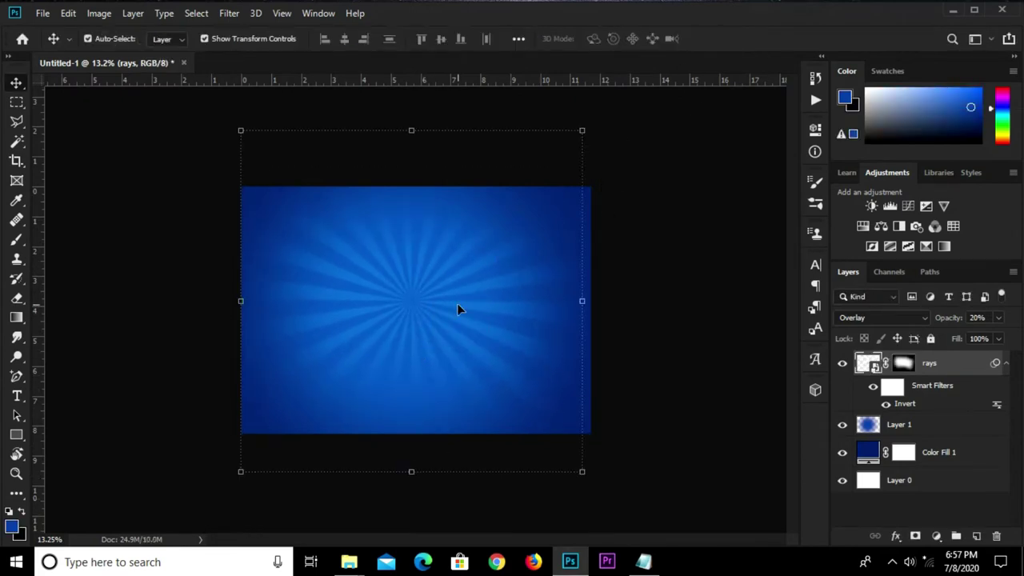
left_click(648, 281)
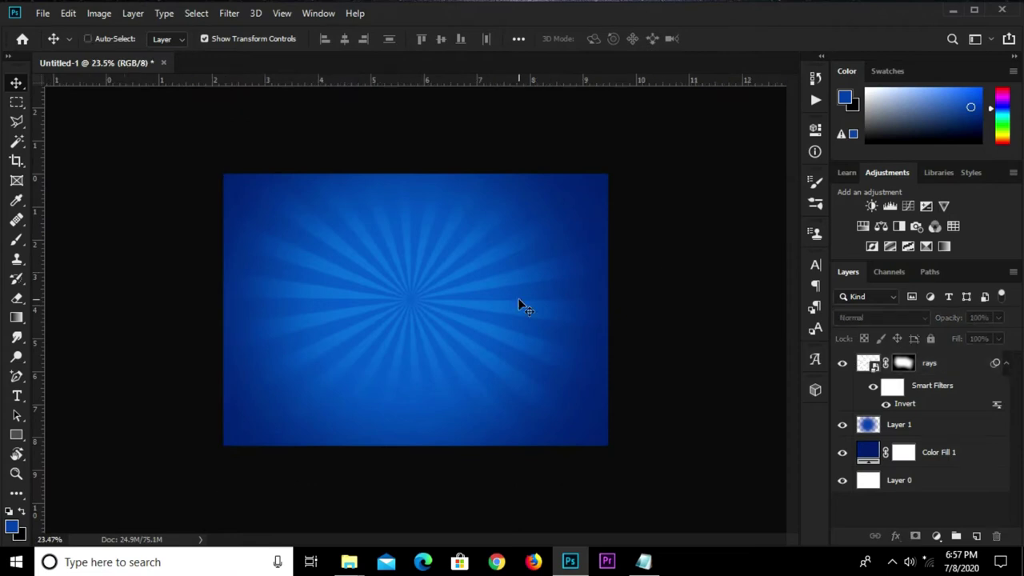
scroll(518, 304, "down", 1)
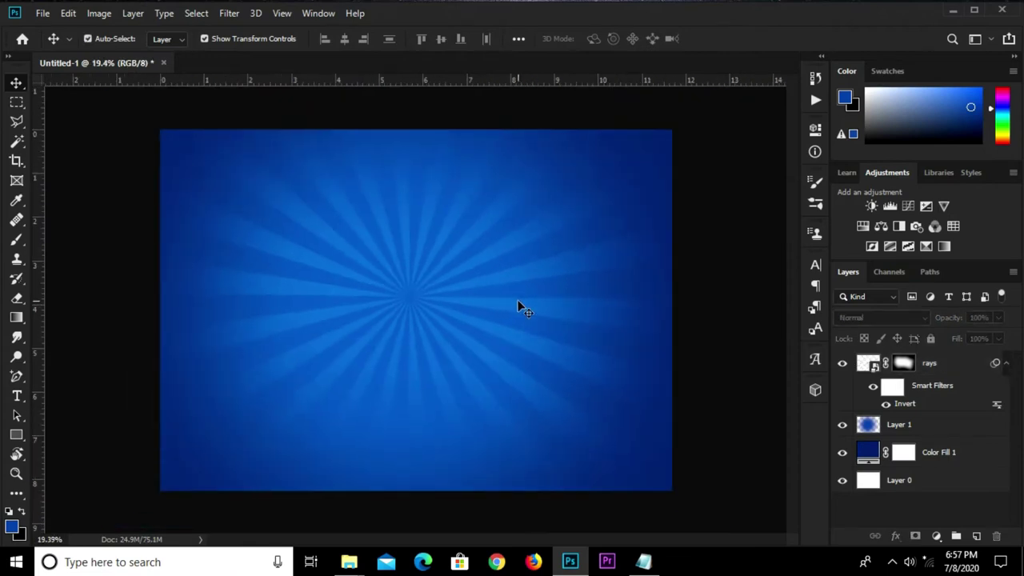
Place the LG TV image (file 3) and scale it to about 19%.
left_click(43, 13)
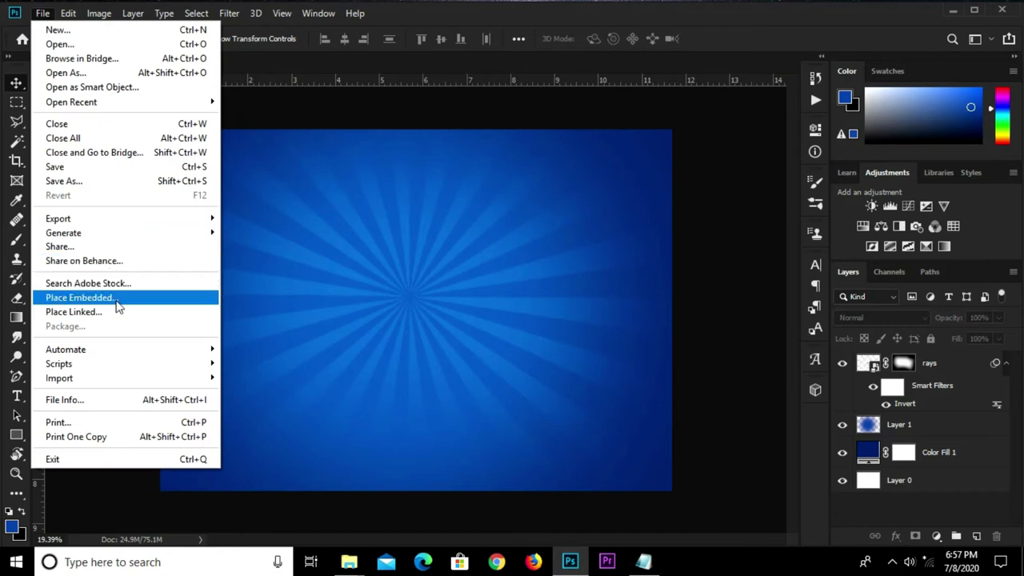
left_click(114, 297)
left_click(173, 128)
left_click(352, 108)
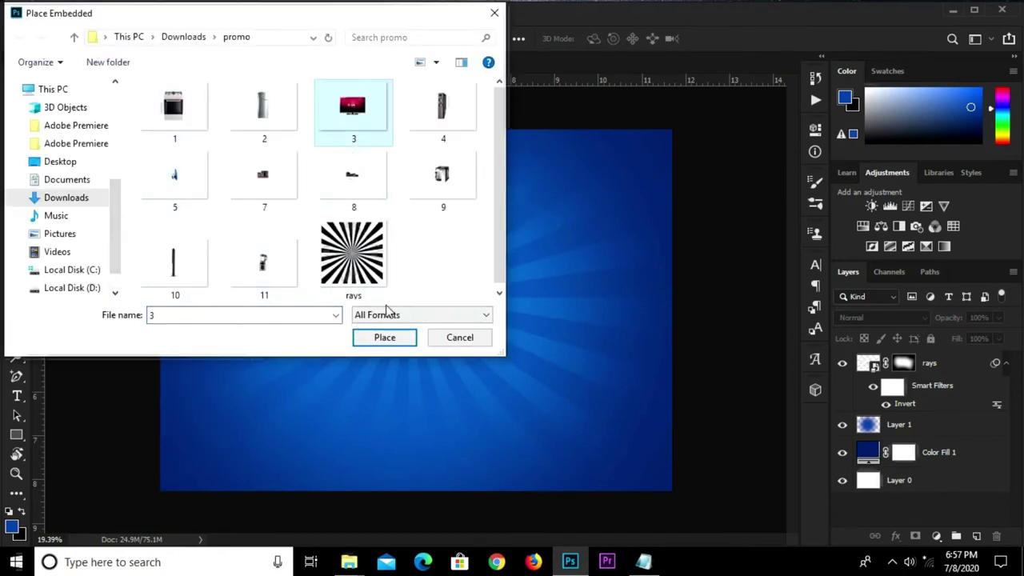
left_click(385, 338)
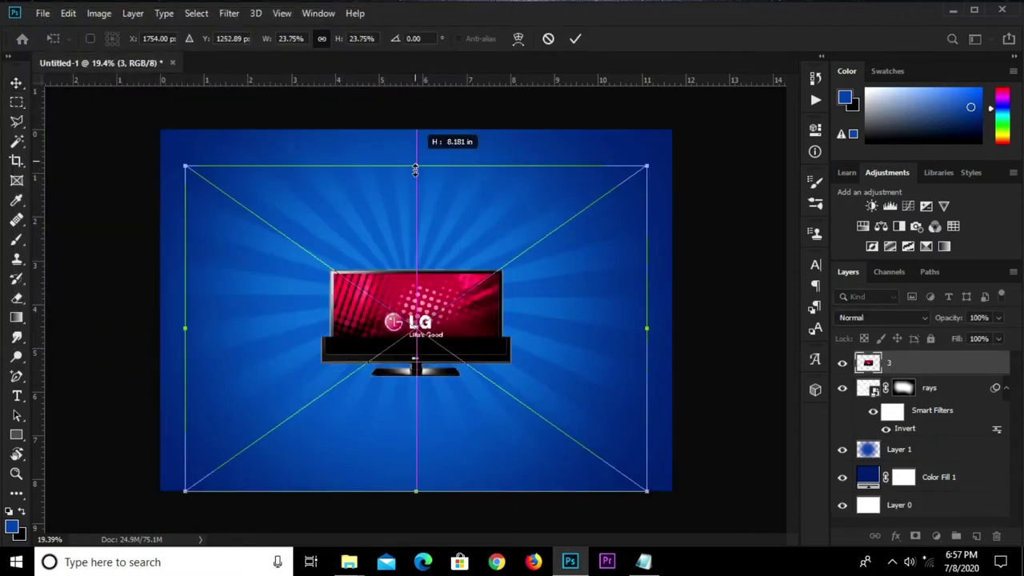
left_click_drag(415, 128, 416, 196)
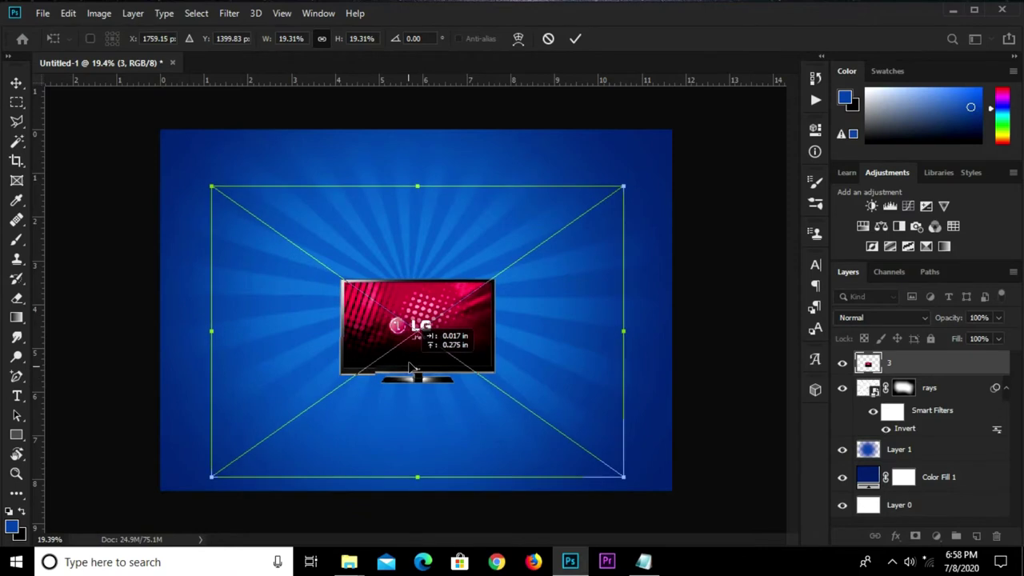
left_click(576, 38)
Centre the TV horizontally on the canvas with Align Horizontal Centers.
left_click_drag(428, 328, 428, 335)
key("ctrl+a")
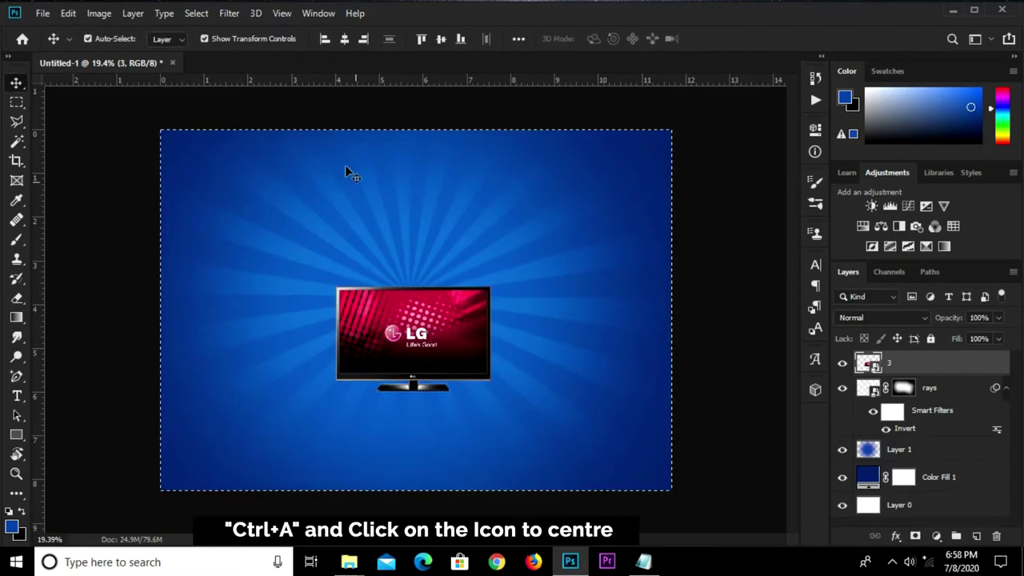
left_click(339, 44)
key("ctrl+d")
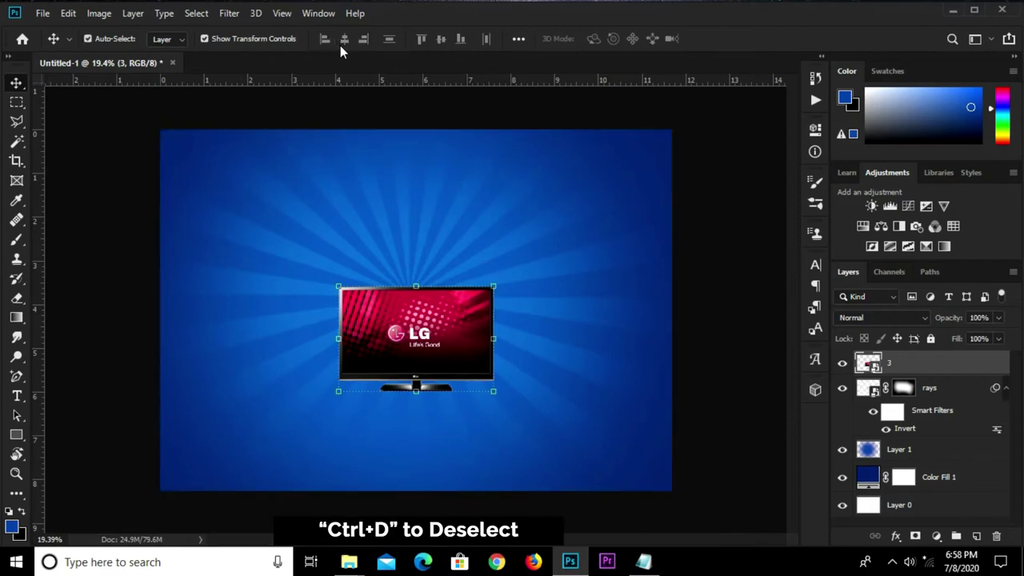
left_click(45, 14)
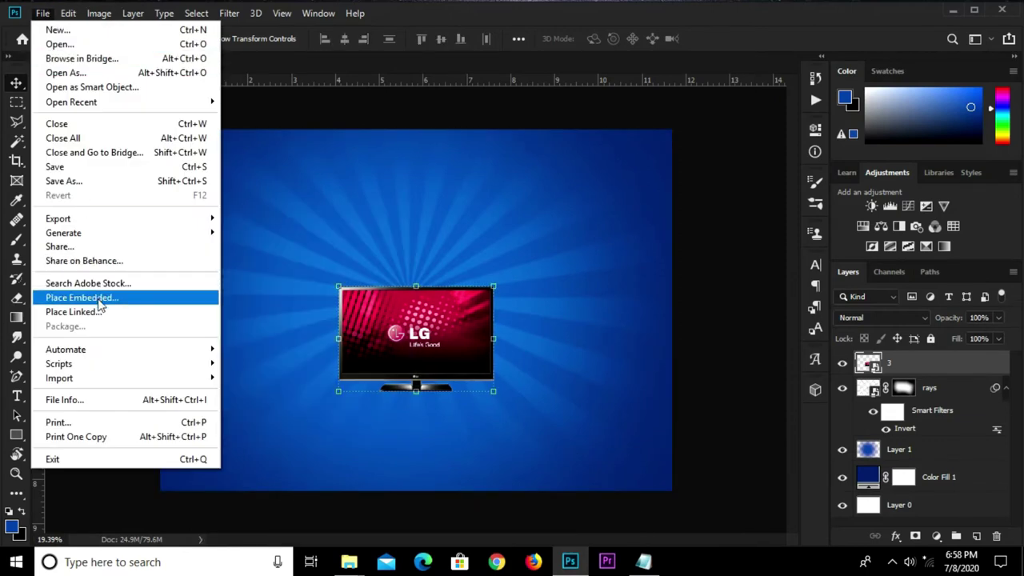
Place the fridge image (file 2) and scale it to about 21.6%.
left_click(102, 296)
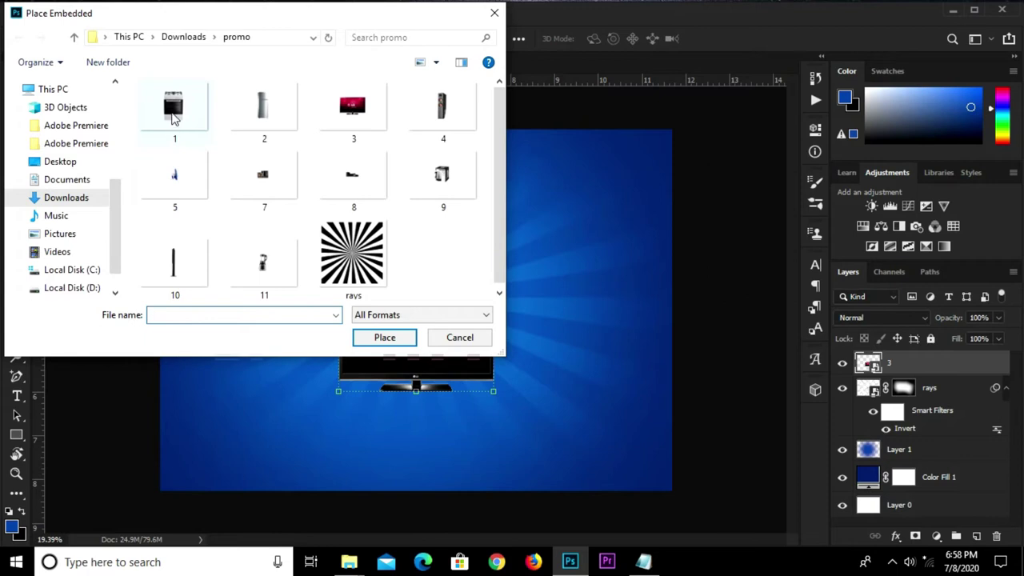
left_click(259, 128)
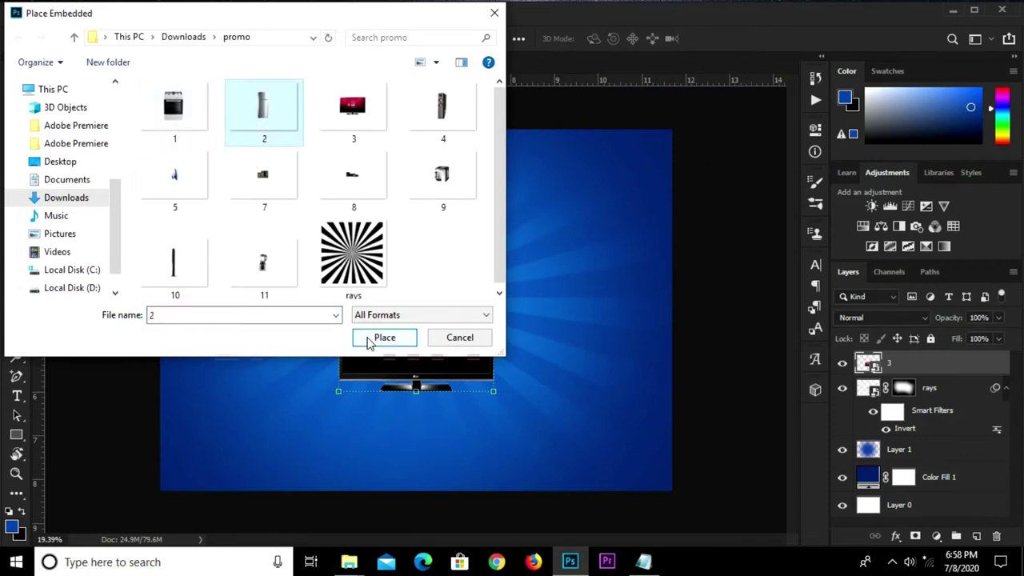
left_click(366, 337)
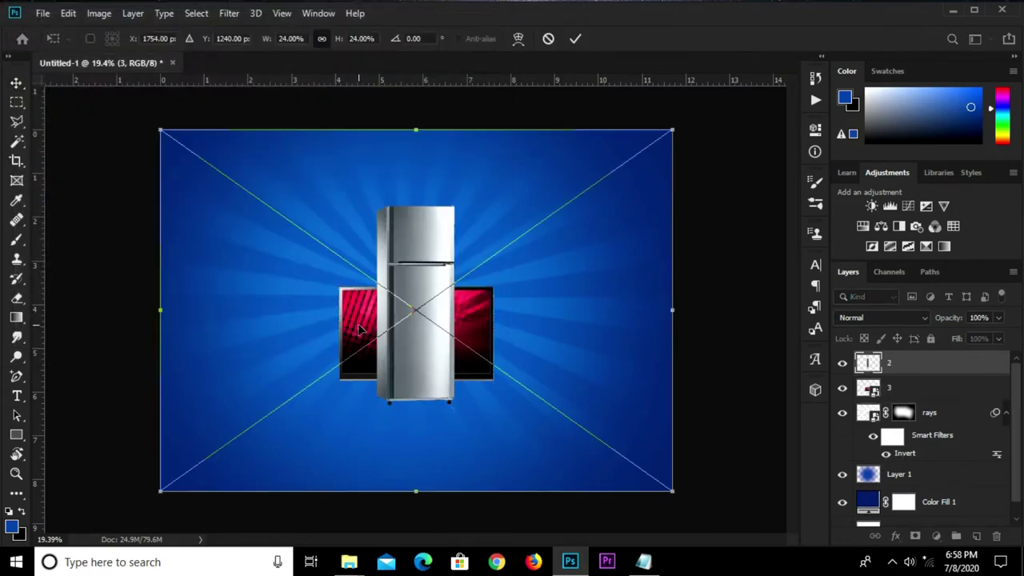
mouse_move(422, 313)
left_mouse_down()
mouse_move(349, 248)
mouse_move(360, 283)
left_mouse_up()
left_click_drag(99, 100, 131, 132)
left_click_drag(392, 281, 363, 296)
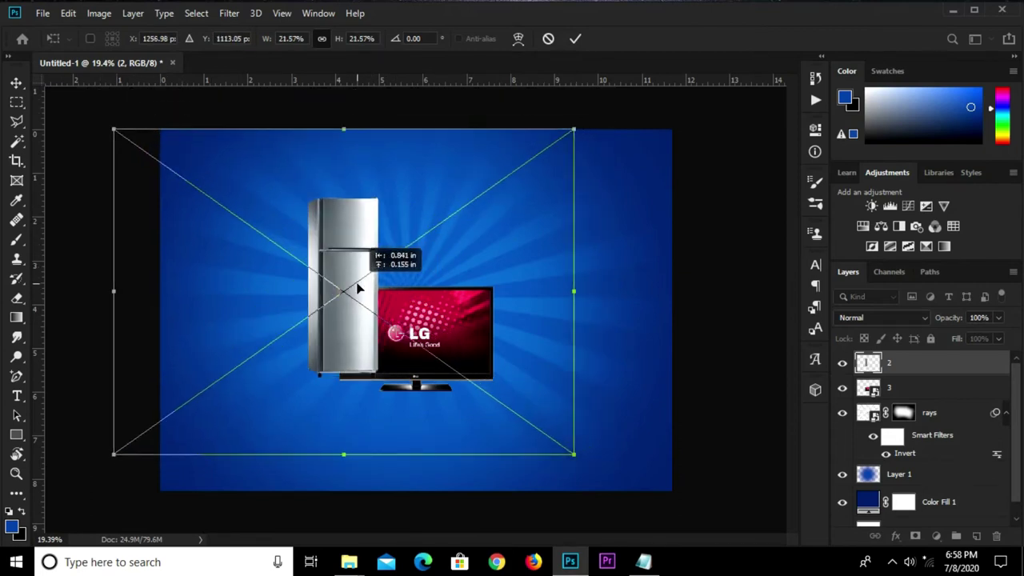
left_click(575, 39)
Move the fridge layer below the TV and slide it behind the TV's left side.
left_click_drag(916, 367, 916, 408)
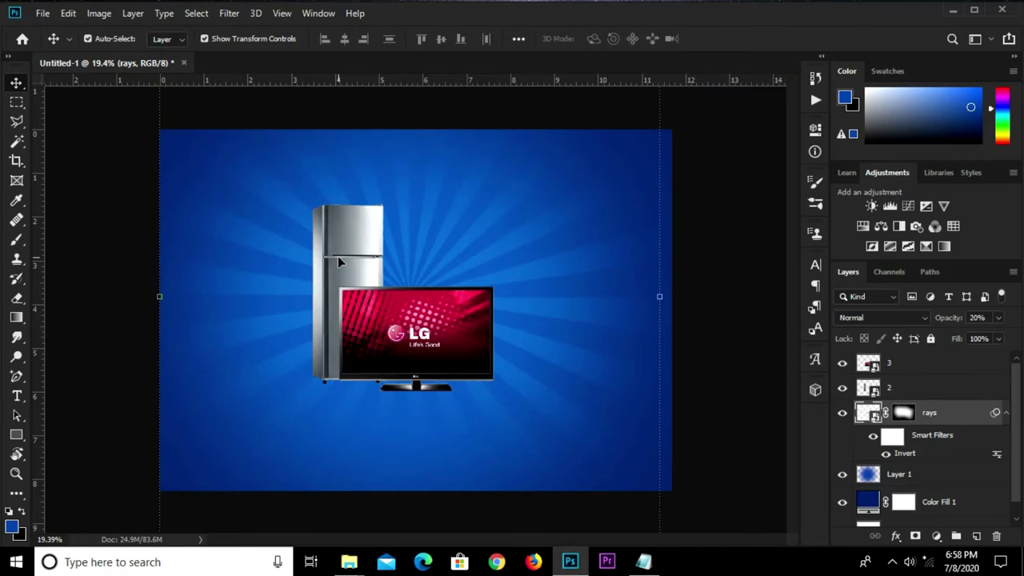
left_click(337, 257)
left_click_drag(319, 268, 346, 269)
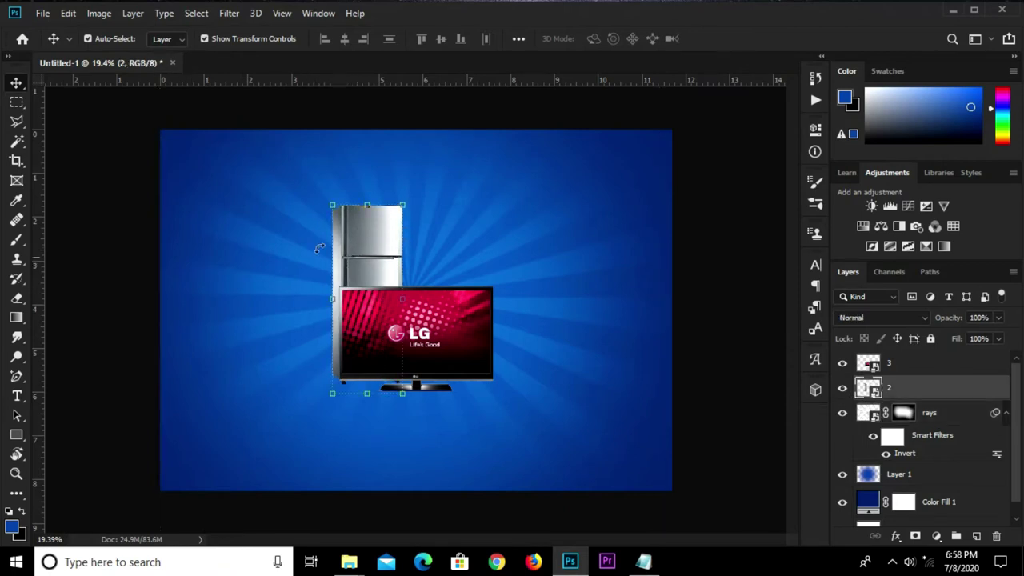
left_click(42, 12)
mouse_move(63, 232)
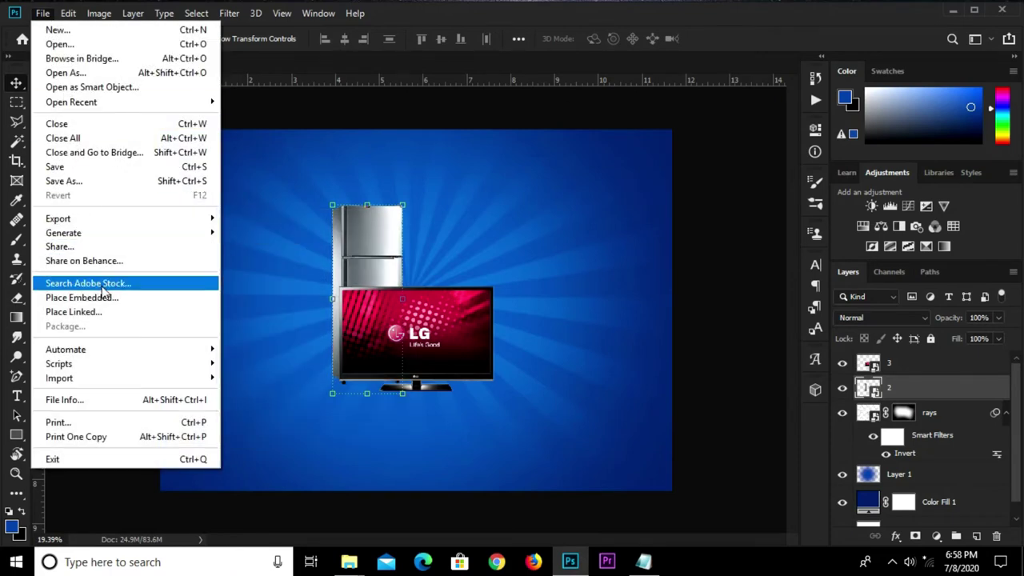
Place the stove image (file 1) and scale it to about 18%.
left_click(95, 297)
left_click(186, 117)
left_click(387, 345)
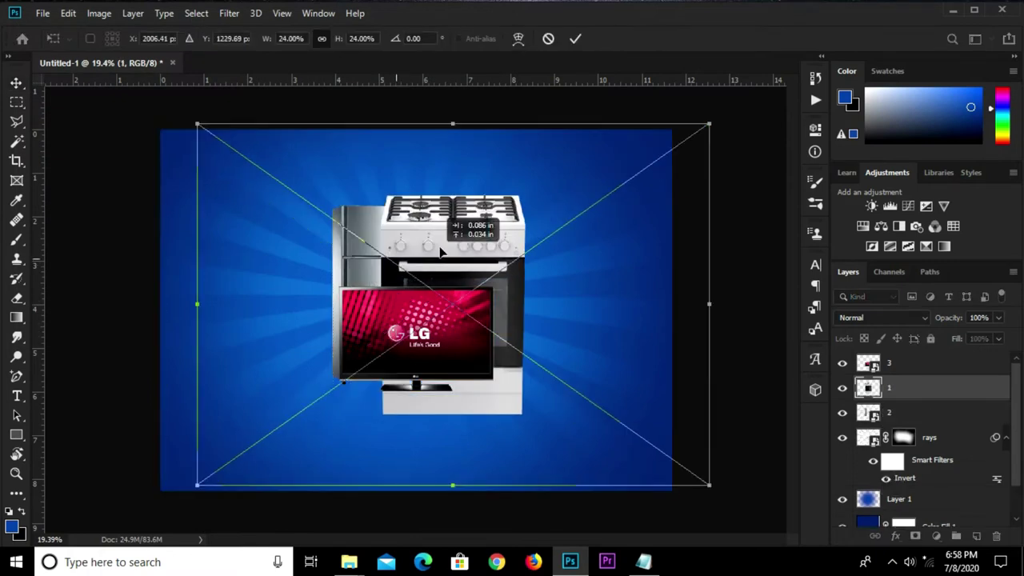
left_click_drag(441, 251, 479, 244)
left_click_drag(741, 107, 611, 200)
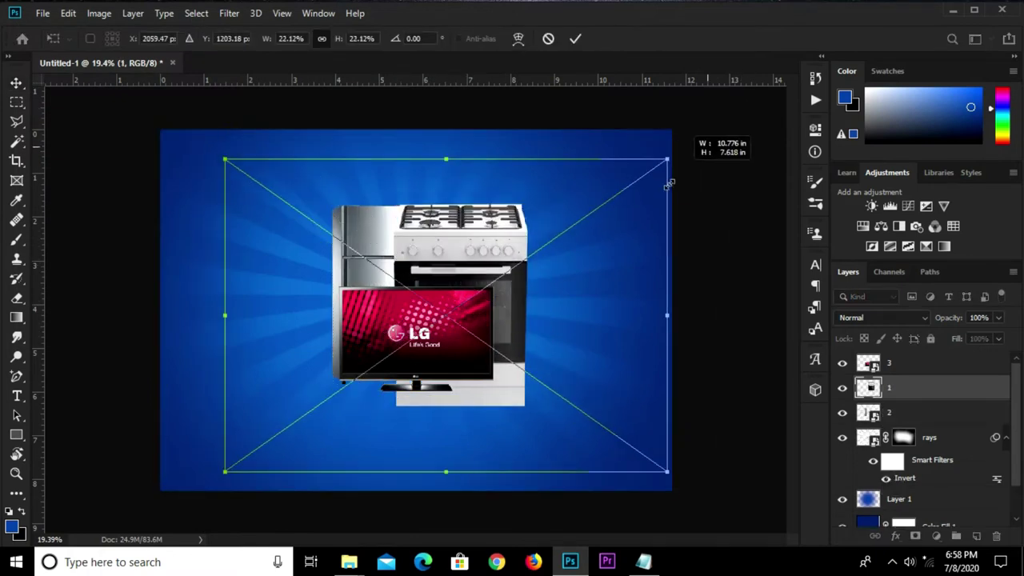
left_click_drag(417, 260, 455, 204)
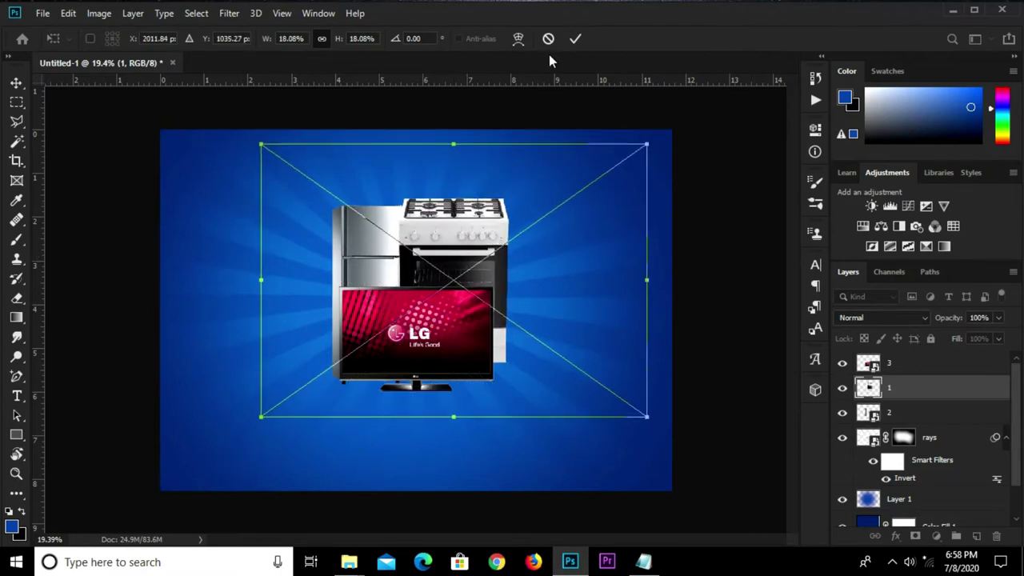
key("Return")
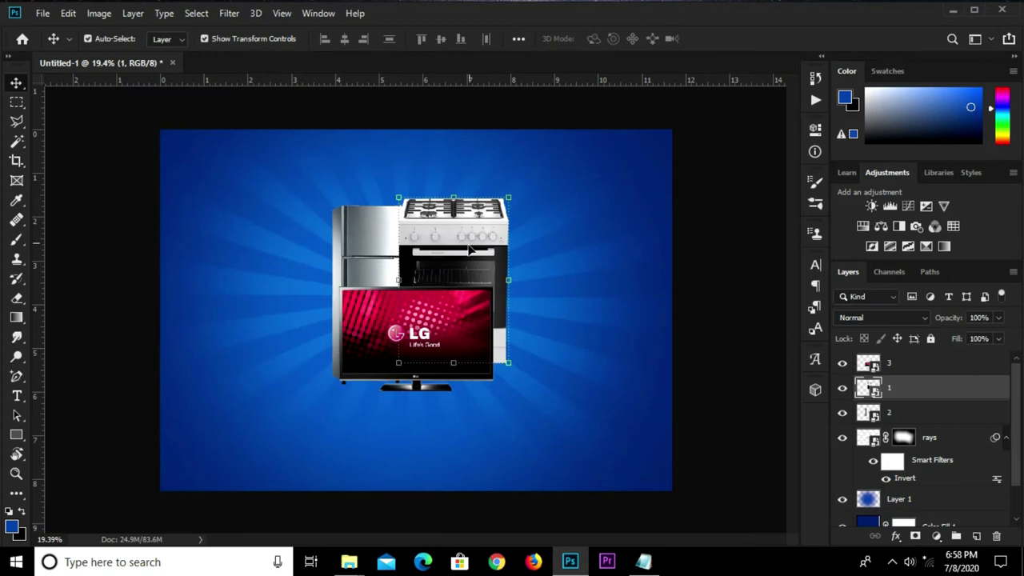
Move layer 2 above the stove layer and nudge it slightly right.
left_click(466, 251)
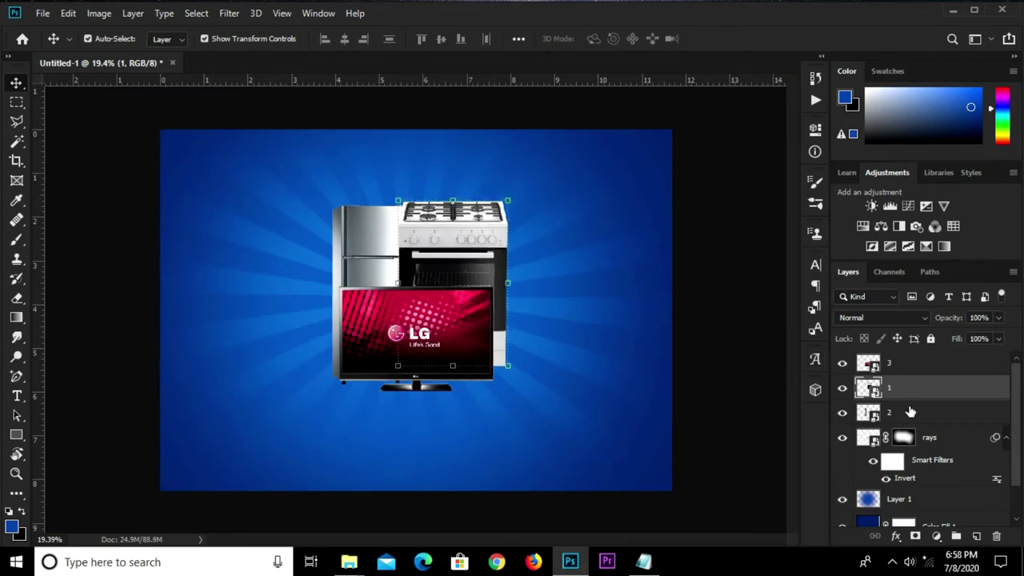
left_click(905, 413)
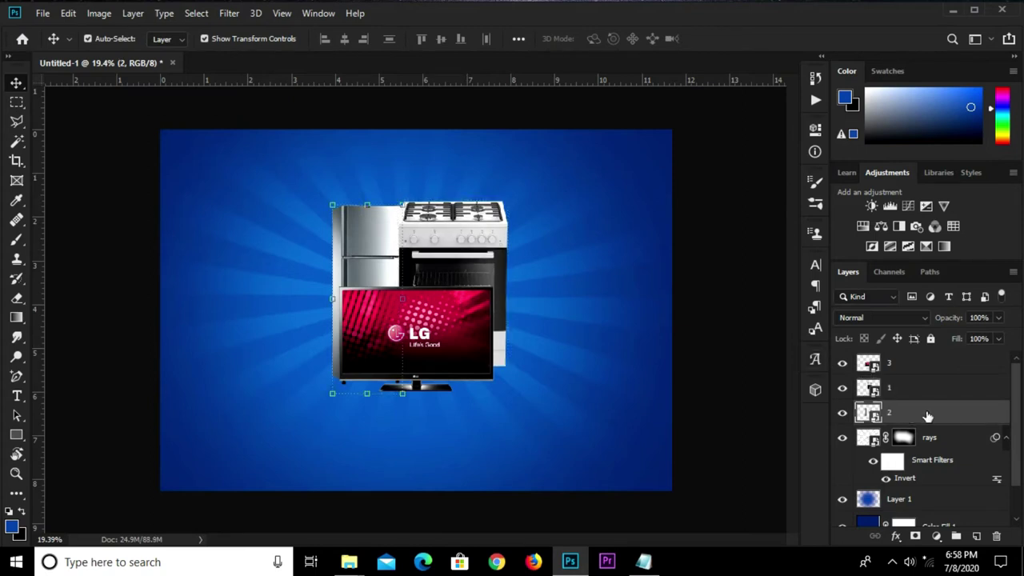
left_click_drag(927, 416, 916, 378)
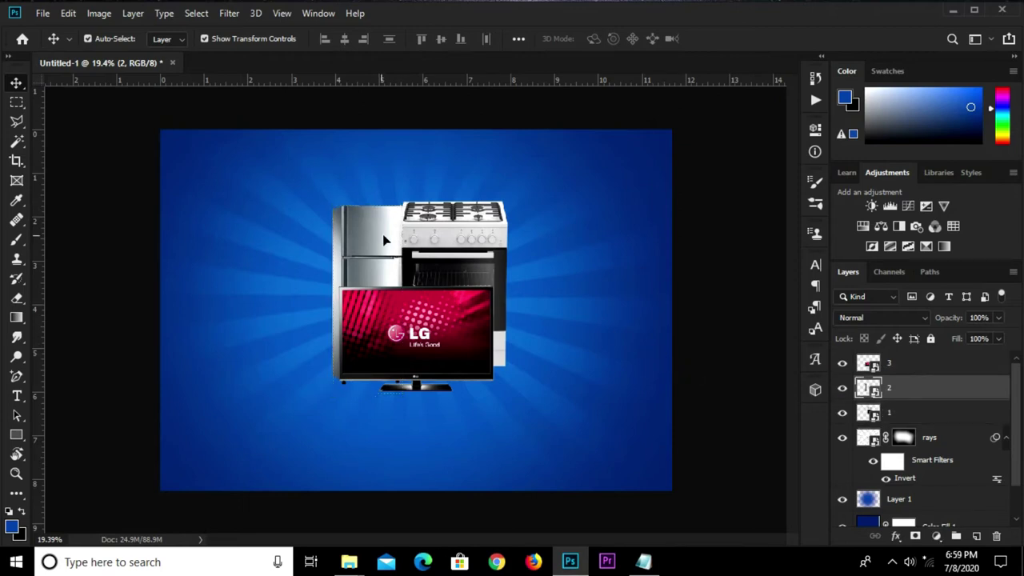
key("shift+Right")
key("shift+Right")
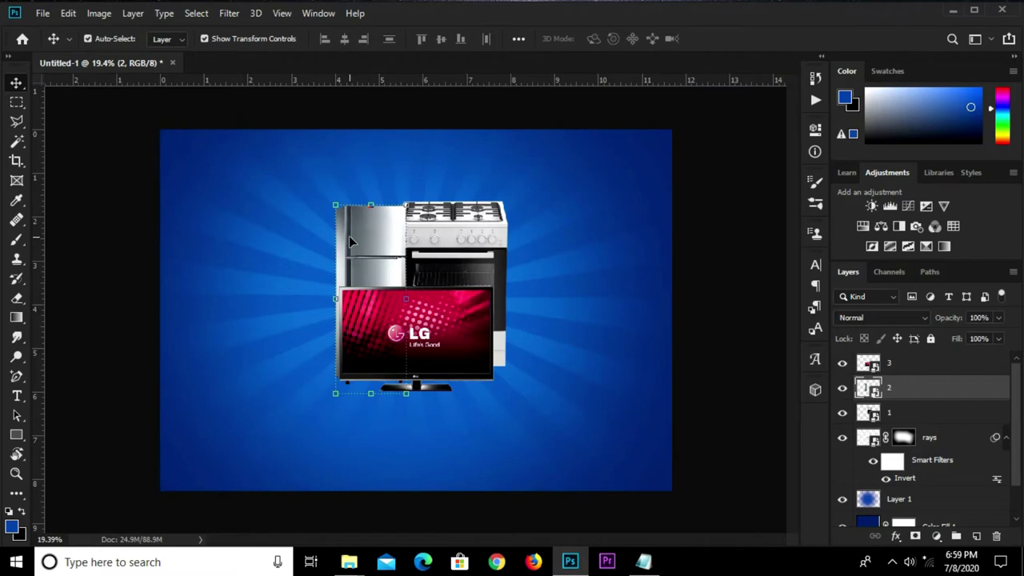
Place image 4, a tall speaker, and position it left of the fridge.
left_click(42, 13)
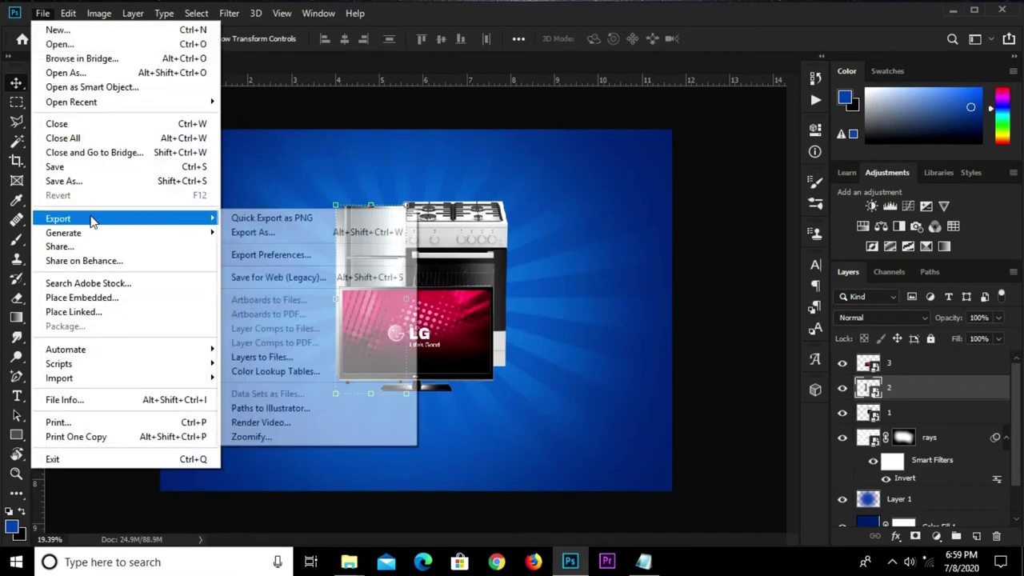
left_click(94, 298)
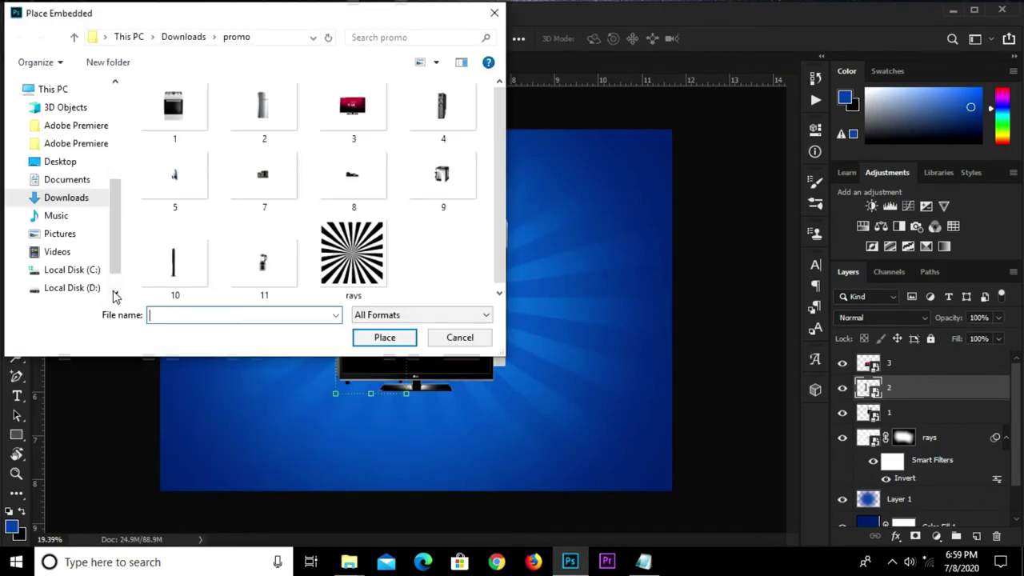
left_click(404, 148)
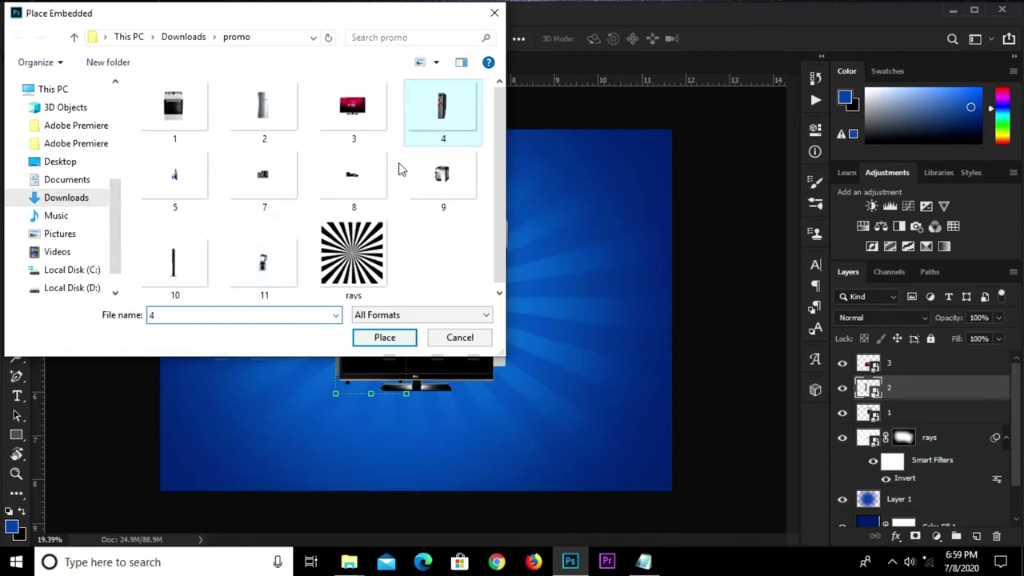
left_click(368, 337)
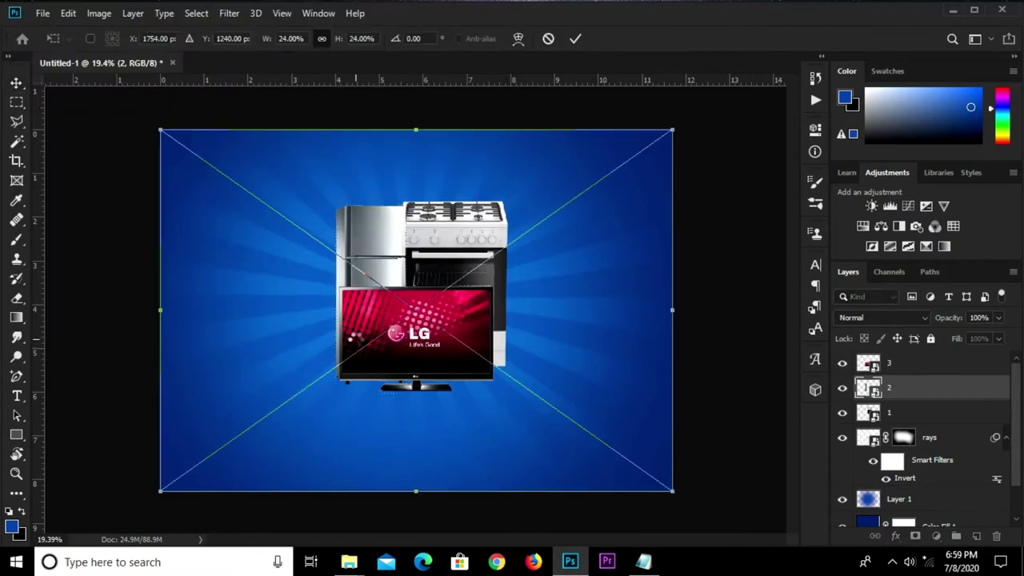
left_click_drag(437, 266, 329, 243)
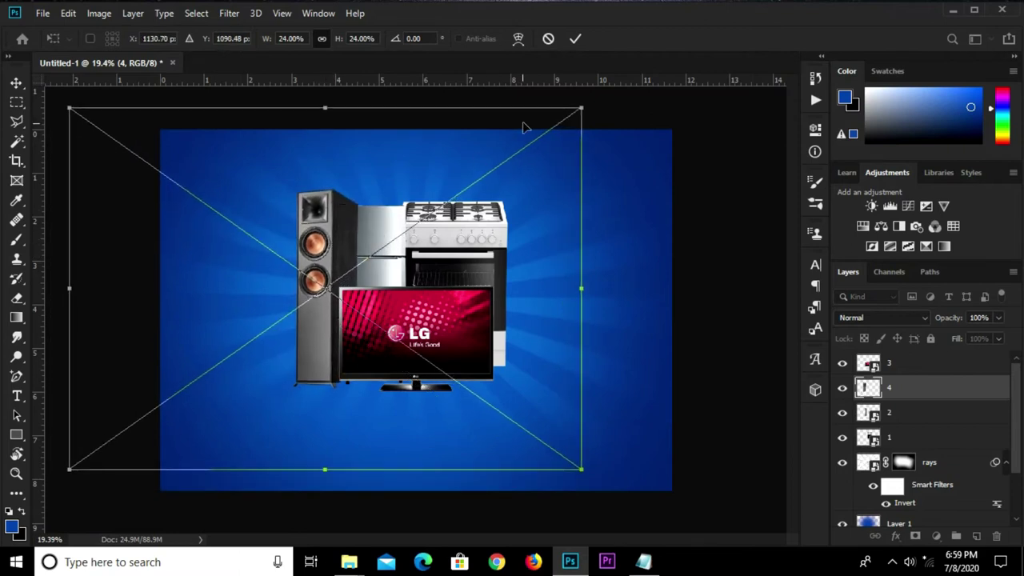
left_click(575, 43)
Move fridge layer 2 above speaker layer 4, nudge the speaker left and the stove right.
left_click(386, 244)
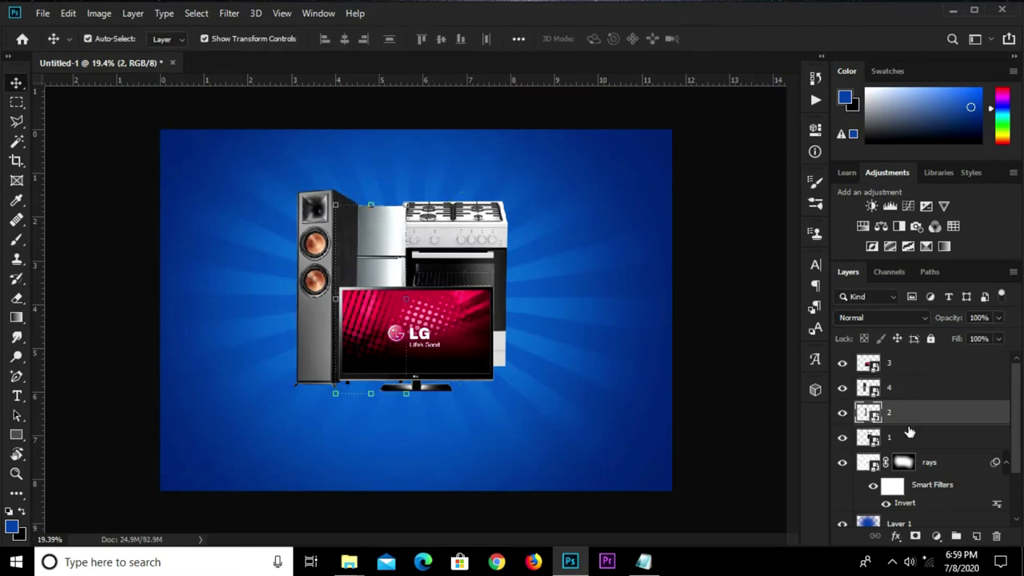
left_click_drag(908, 414, 904, 384)
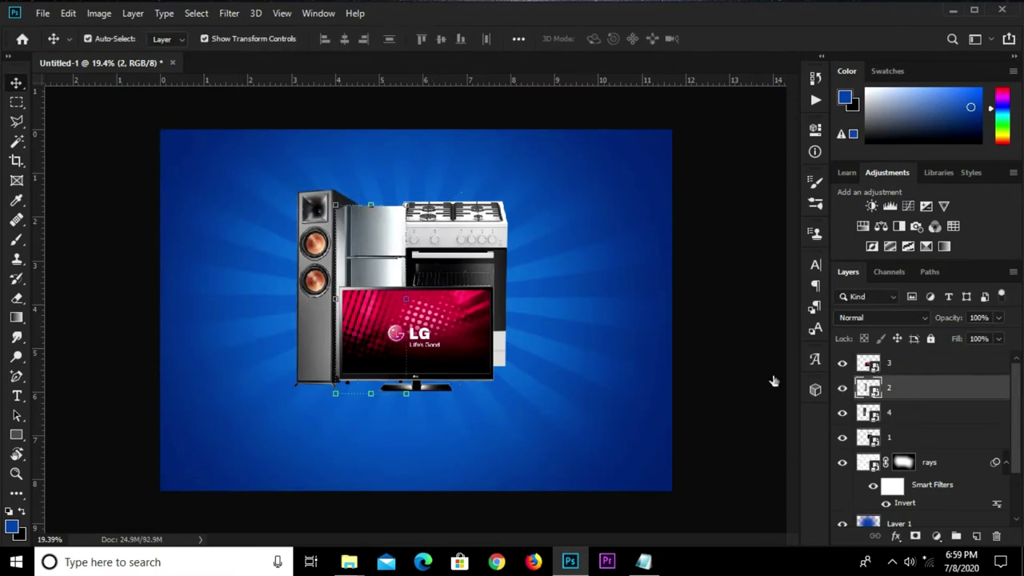
left_click(125, 268)
left_click(288, 292)
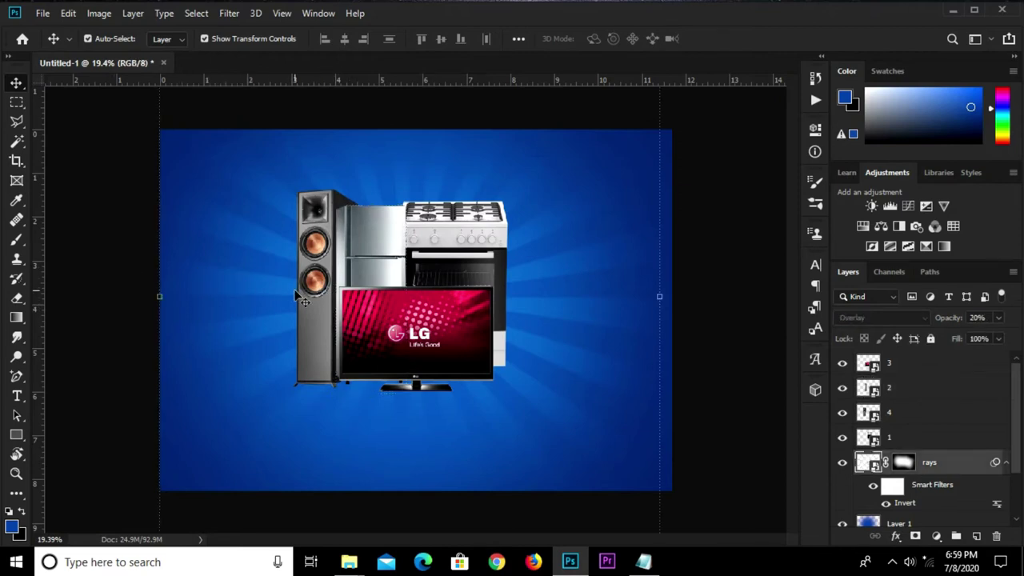
left_click(306, 289)
left_click_drag(305, 289, 300, 290)
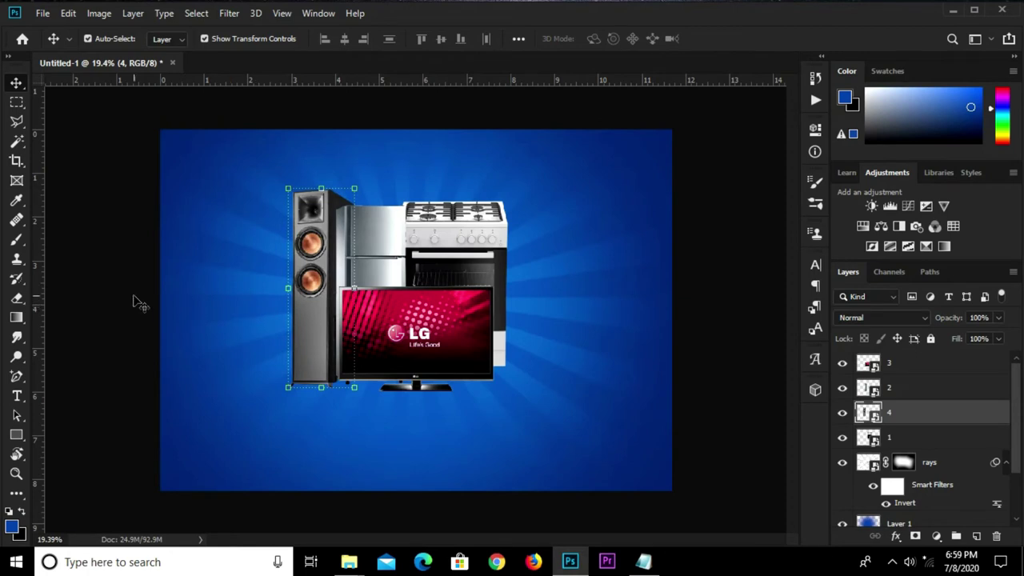
left_click(410, 272)
left_click_drag(478, 267, 482, 267)
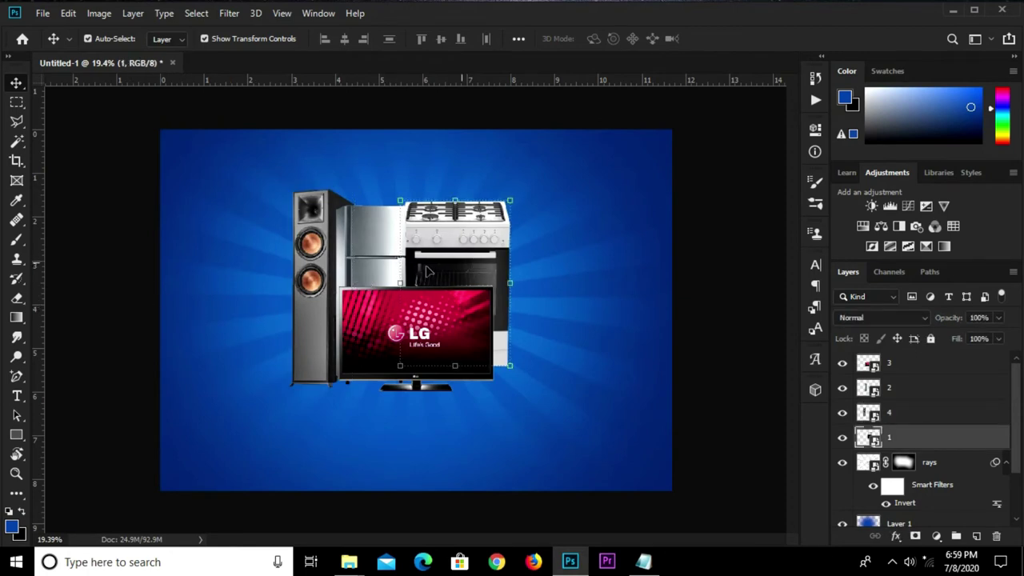
Scale the fridge up to about 21.6%.
left_click(373, 267)
key("ctrl+t")
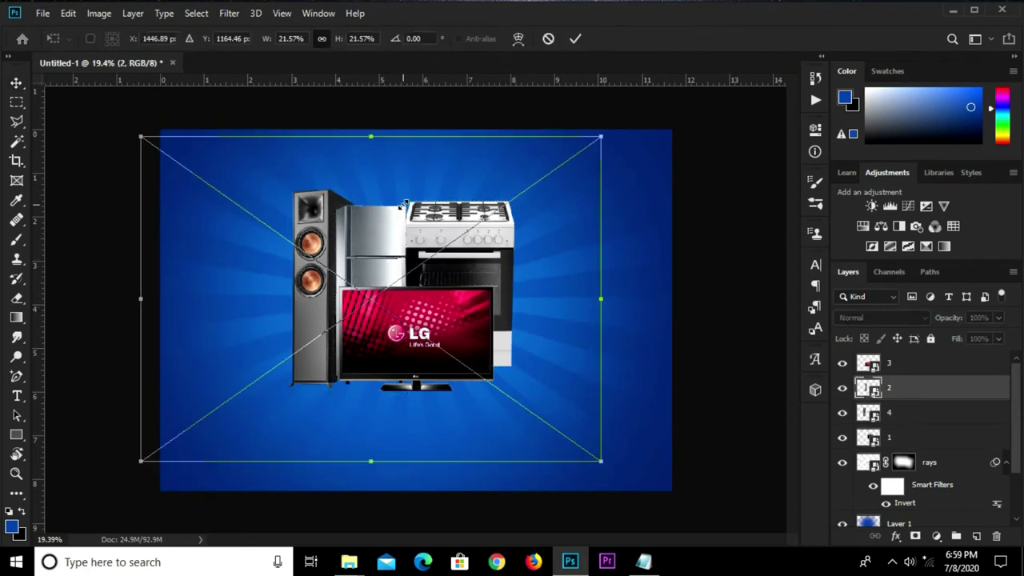
key("ctrl+0")
key("Return")
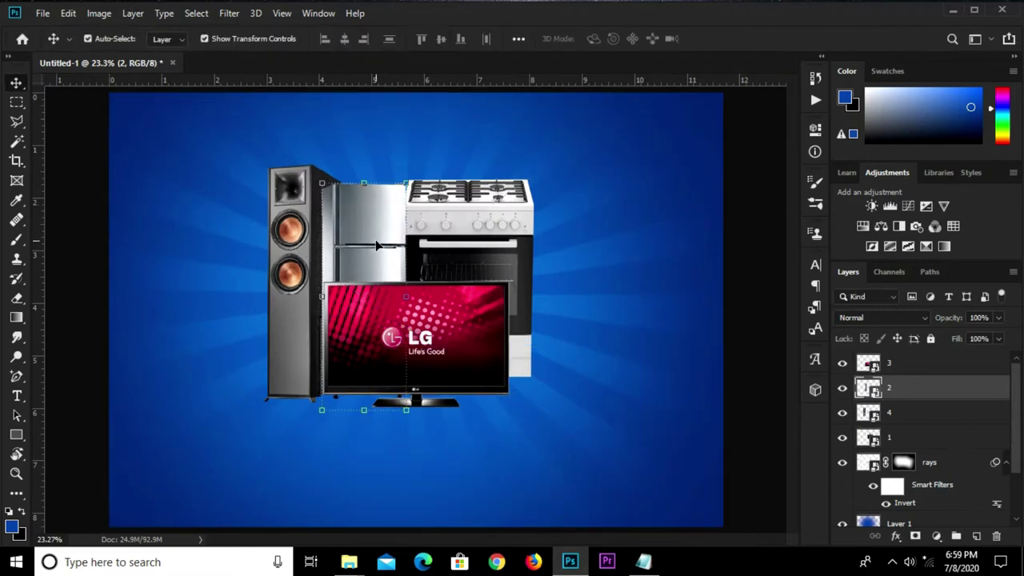
key("ctrl+minus")
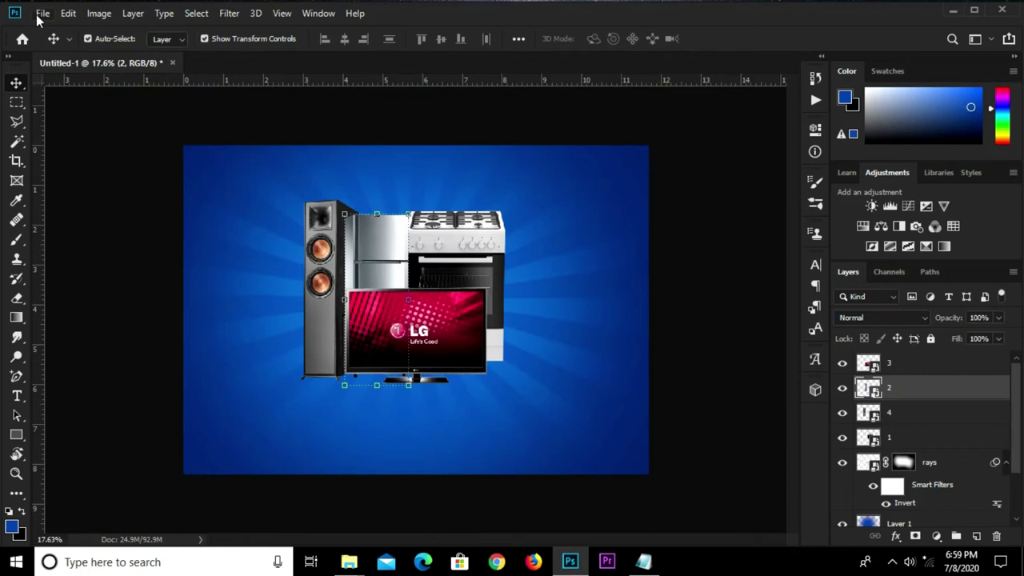
Place image 11, a blender, at the top of the layer stack beside the TV's right edge.
left_click(40, 14)
left_click(78, 298)
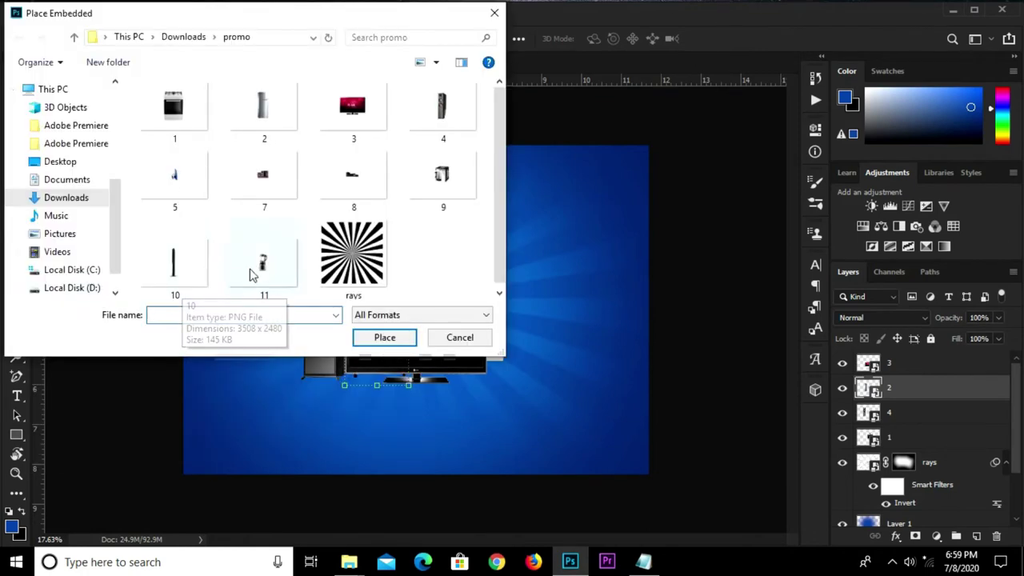
left_click(250, 275)
left_click(382, 339)
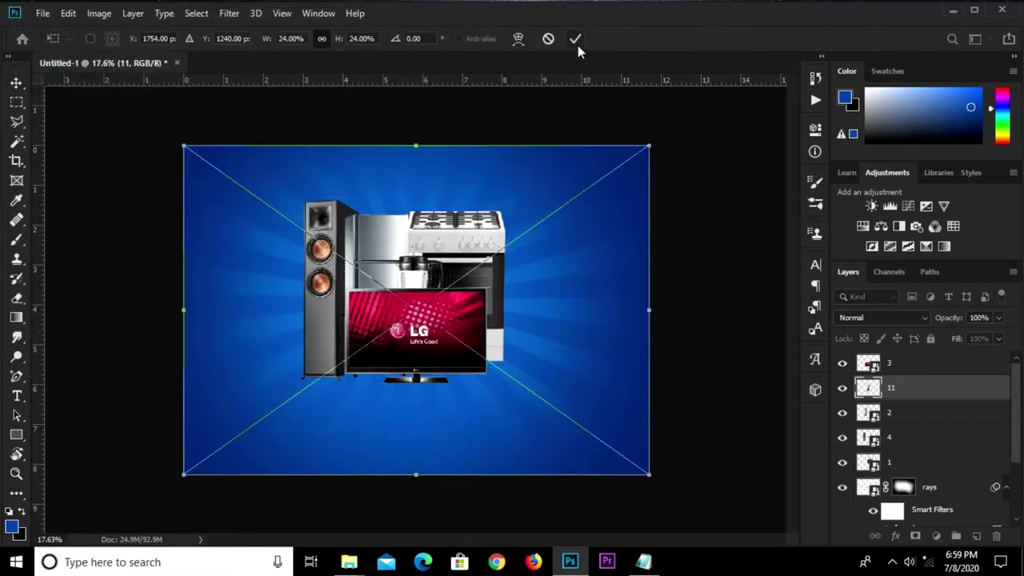
left_click(576, 38)
left_click_drag(897, 399, 895, 360)
left_click_drag(422, 314, 462, 321)
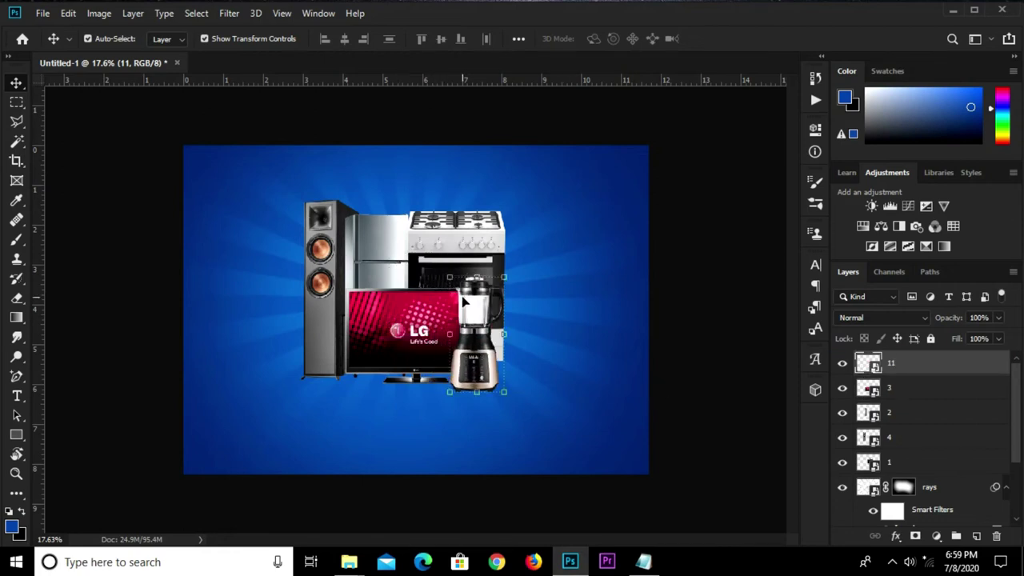
Scale the blender down to about 18.7% and nudge it up and right.
key("ctrl+t")
scroll(416, 312, "up", 2)
left_click_drag(495, 131, 496, 194)
left_click_drag(476, 414, 498, 398)
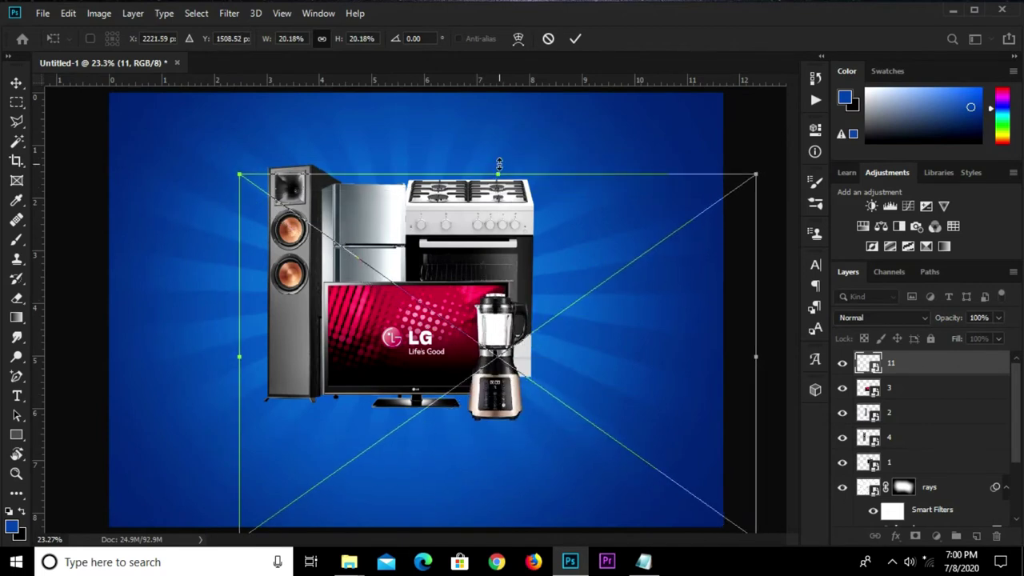
left_click_drag(496, 168, 496, 200)
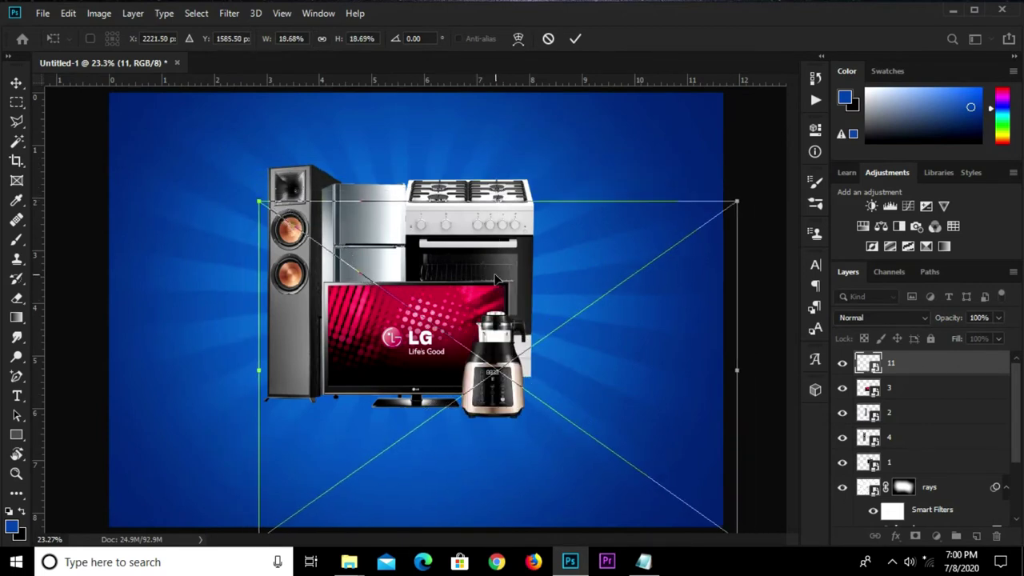
key("Return")
key("Return")
left_click_drag(496, 344, 509, 332)
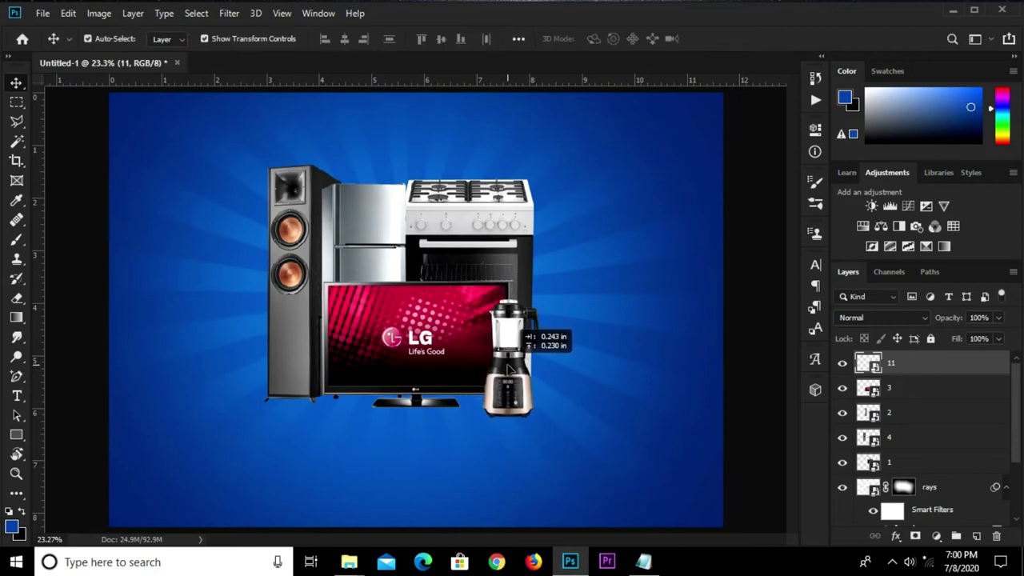
left_click(43, 12)
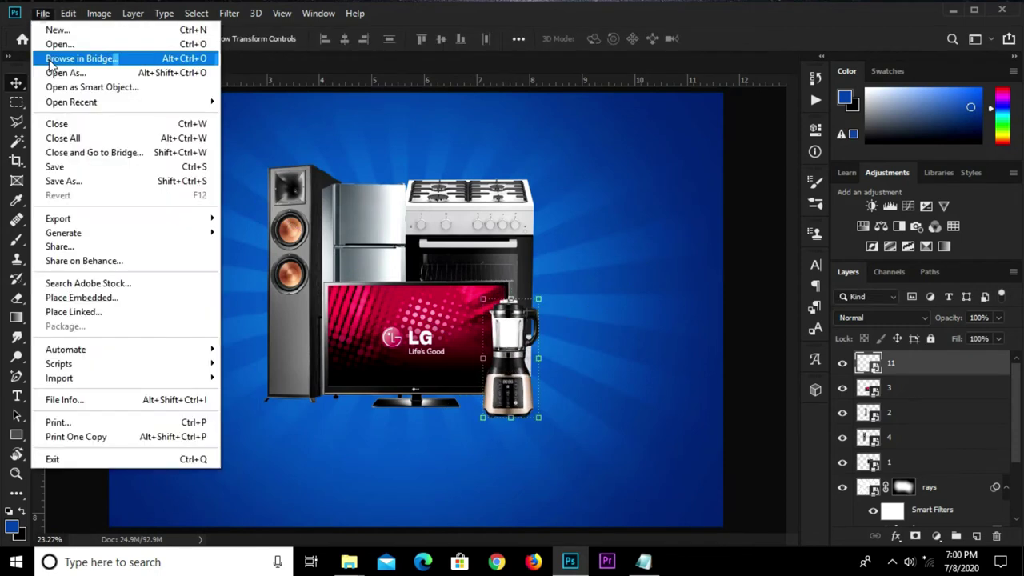
Place image 5, a clothes iron, at the TV's lower left and add a layer mask to it.
left_click(82, 299)
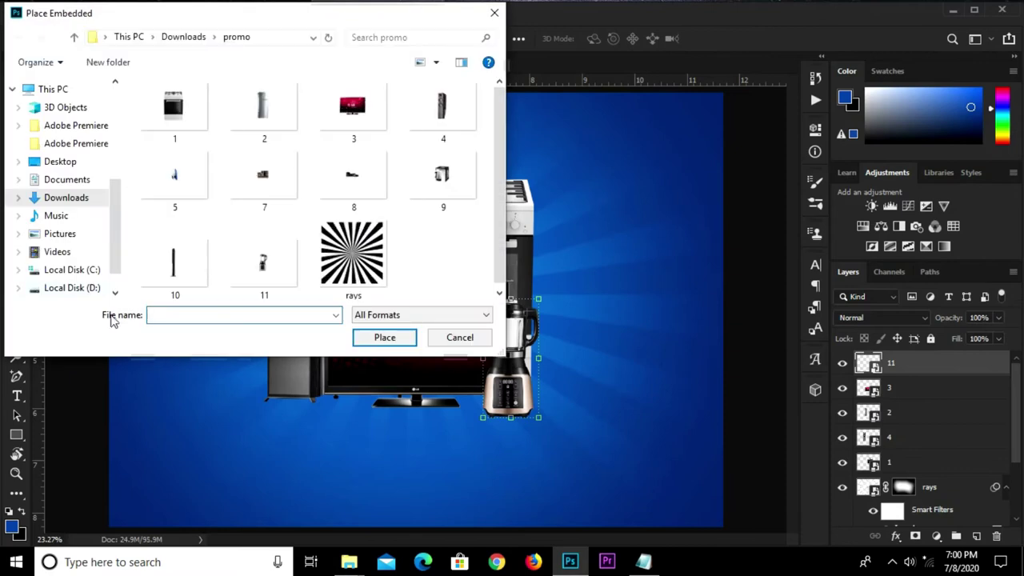
left_click(190, 176)
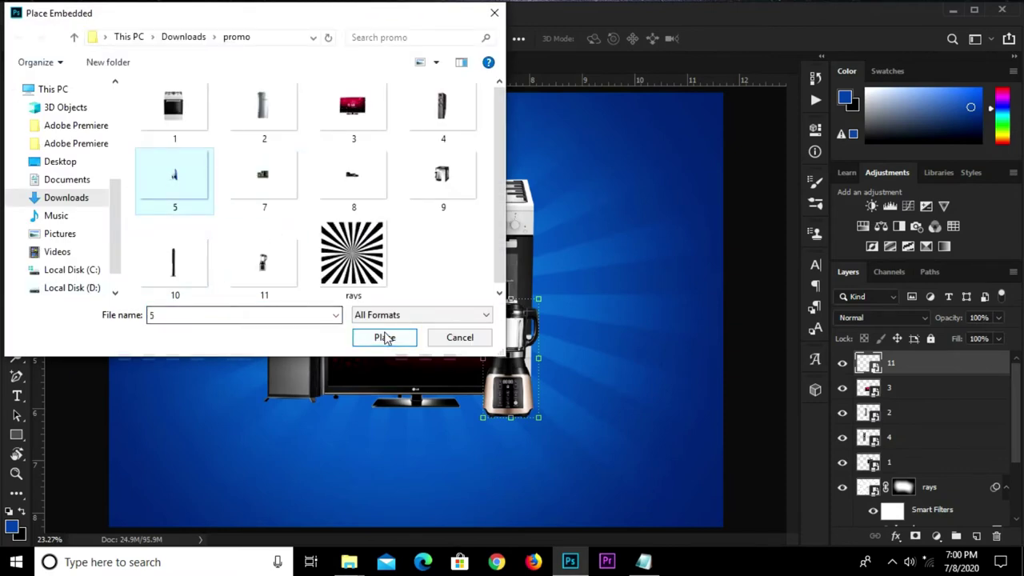
left_click(385, 337)
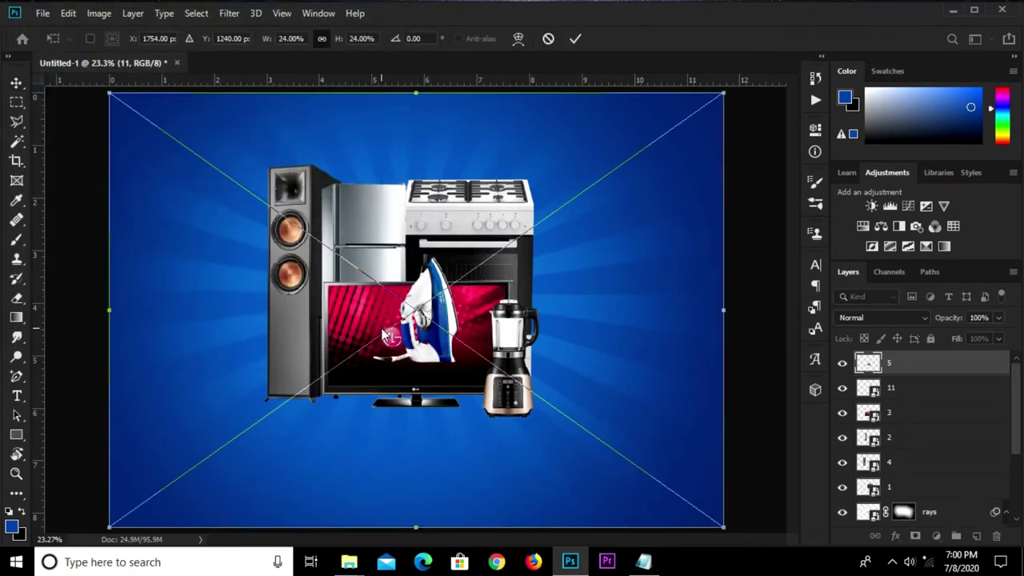
mouse_move(391, 346)
left_mouse_down()
mouse_move(284, 362)
mouse_move(255, 402)
left_mouse_up()
left_click(575, 40)
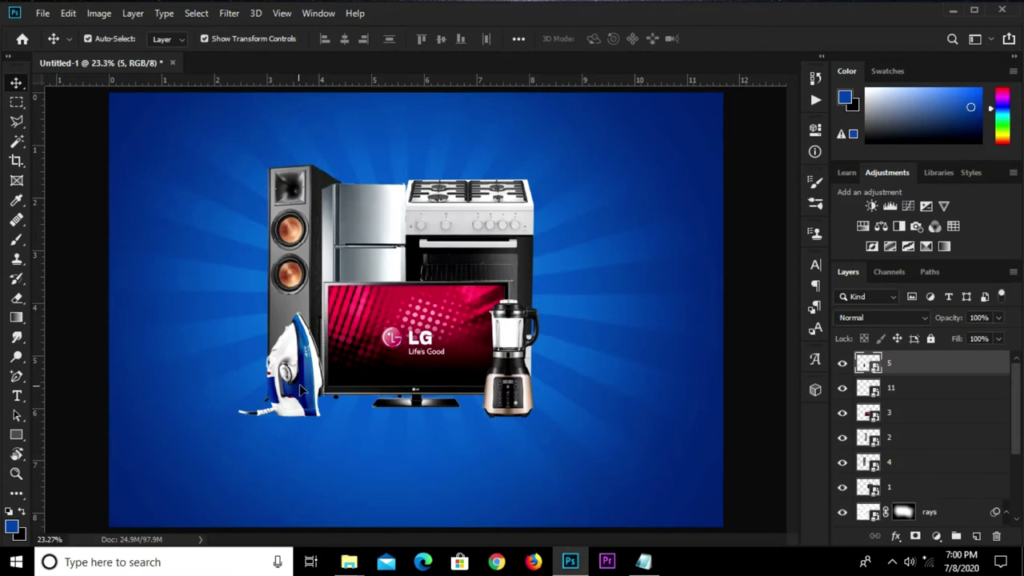
left_click_drag(302, 389, 312, 390)
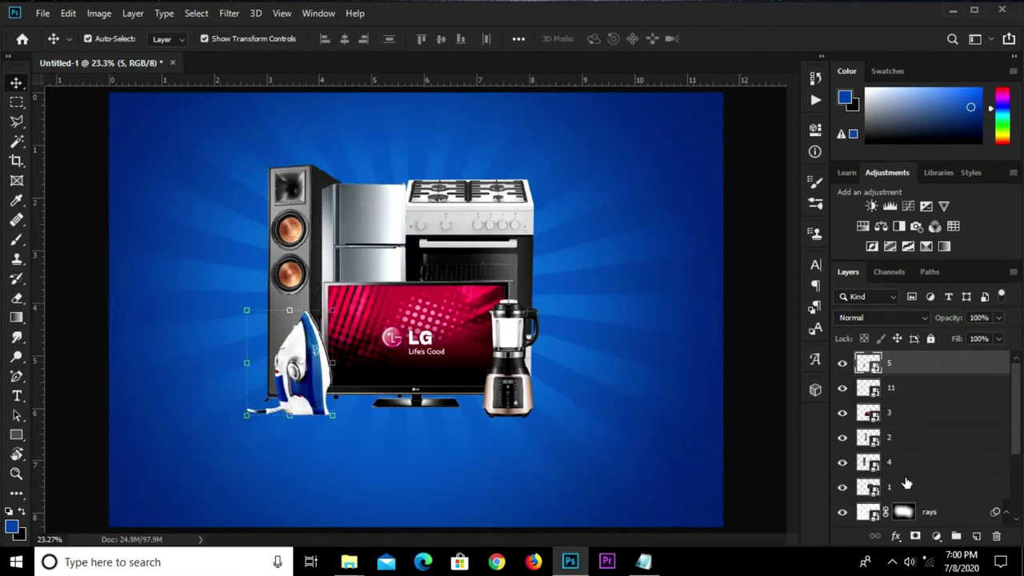
left_click(915, 537)
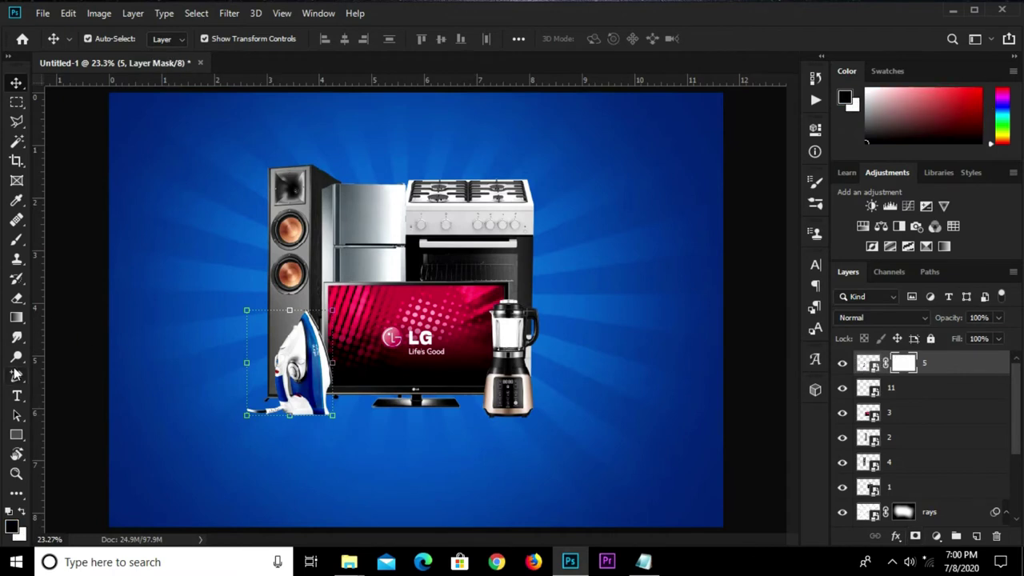
Set up a pure black brush, reduced to size 100, to paint out the iron's cord on its mask.
left_click(16, 238)
left_click(72, 238)
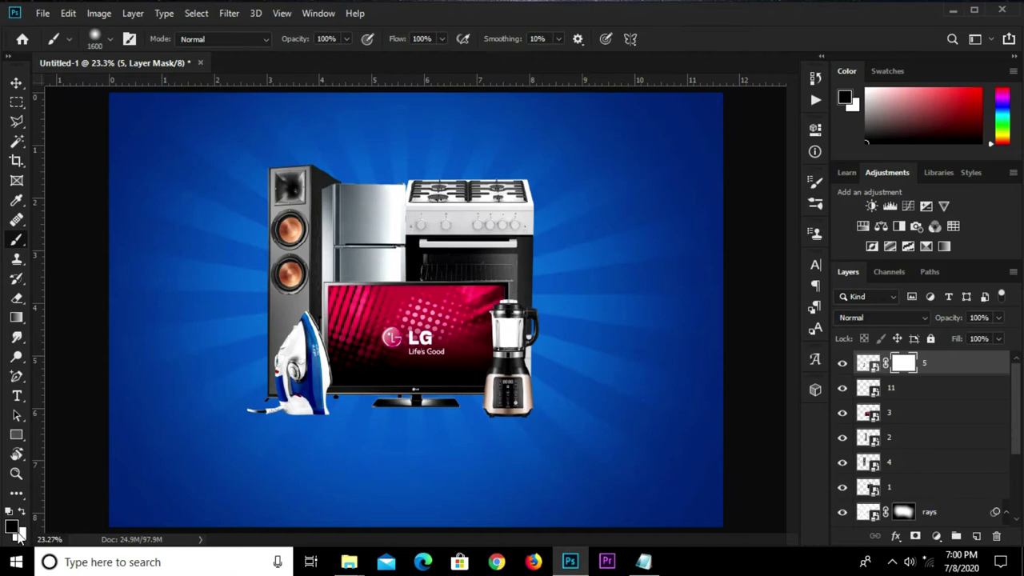
left_click(11, 525)
left_click_drag(129, 472, 105, 495)
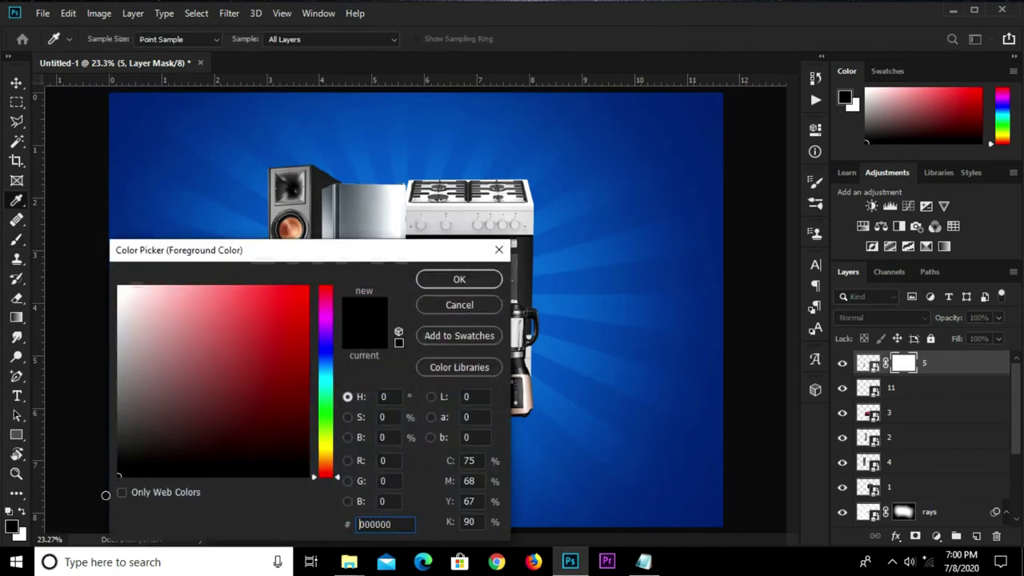
left_click(458, 280)
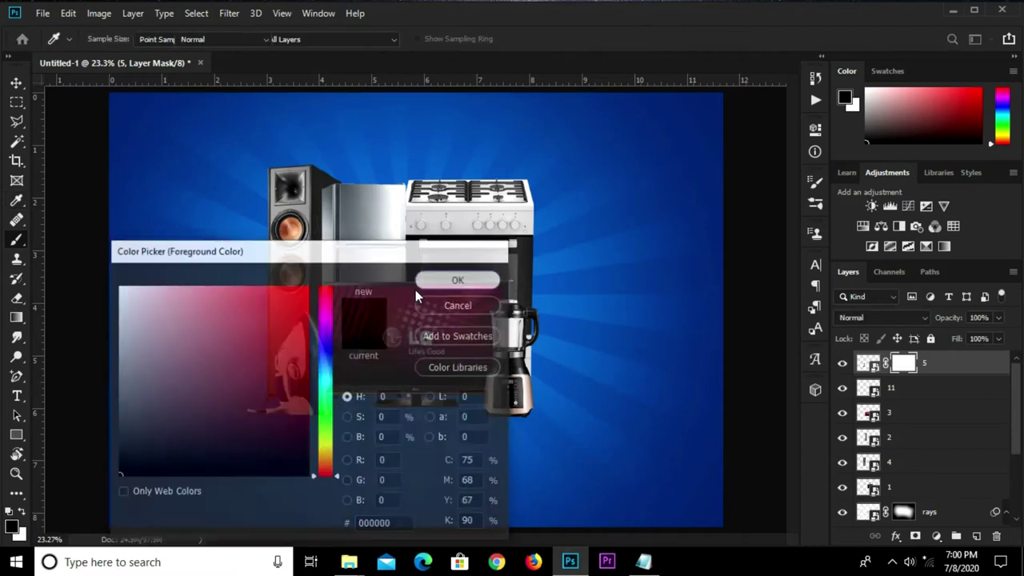
key("bracketleft")
key("bracketleft")
key("bracketleft")
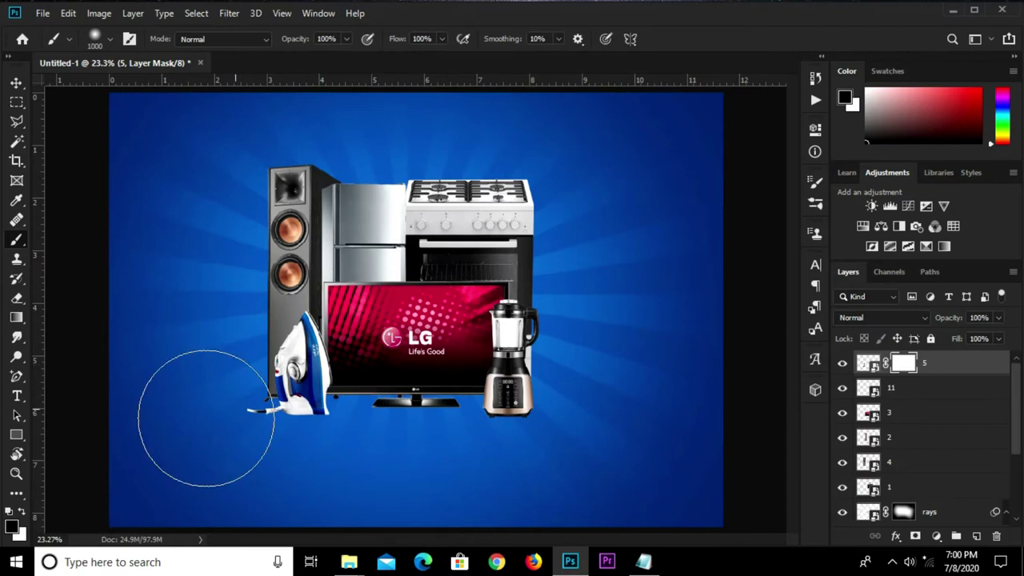
scroll(232, 410, "up", 5)
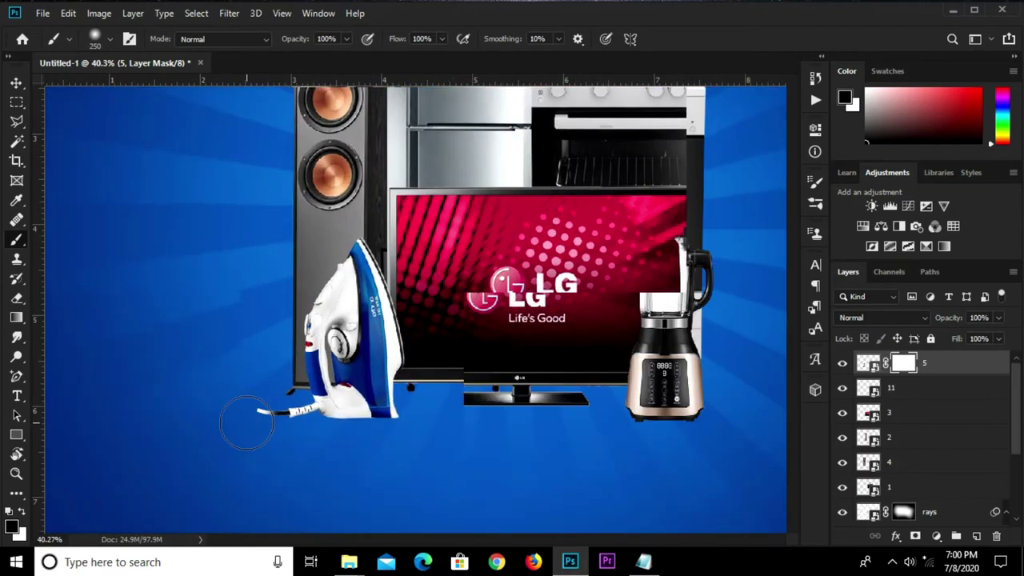
key("bracketleft")
key("bracketleft")
key("bracketleft")
scroll(257, 421, "up", 1)
scroll(256, 413, "up", 2)
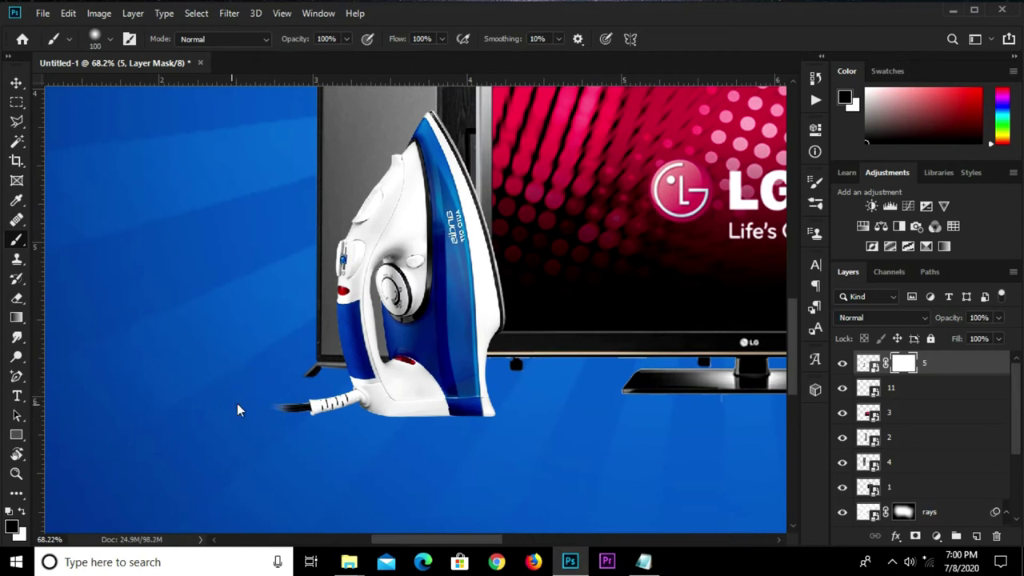
scroll(249, 373, "down", 4)
scroll(248, 373, "down", 2)
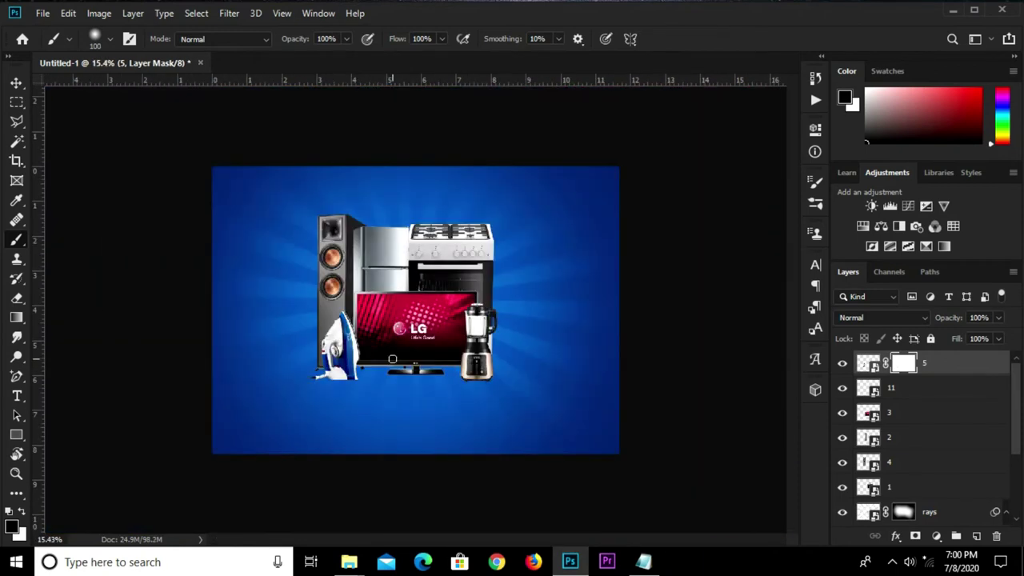
Enlarge the iron to about 108% and shift it slightly down and left.
key("v")
scroll(384, 356, "up", 1)
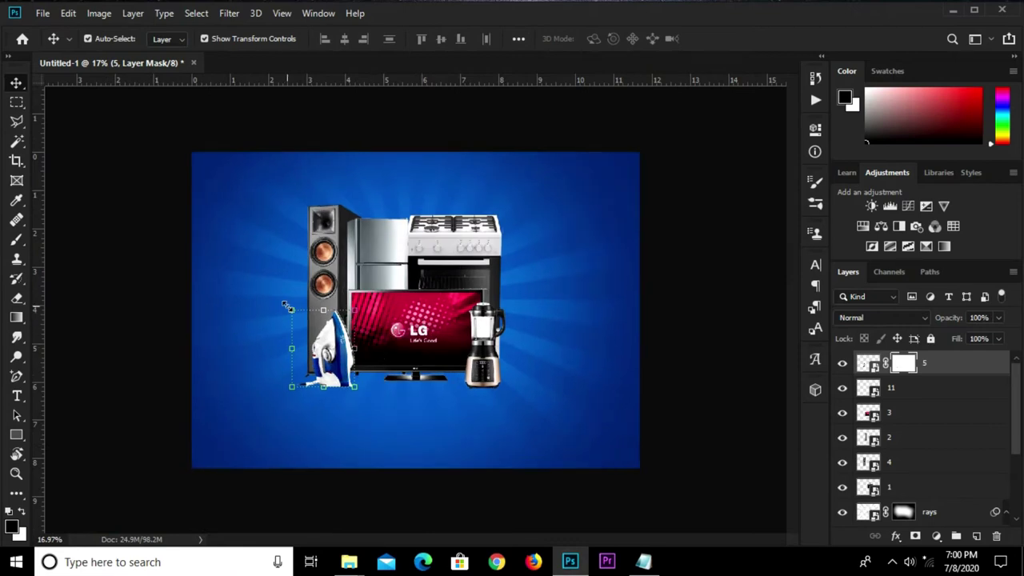
key("ctrl+t")
left_click_drag(100, 189, 84, 181)
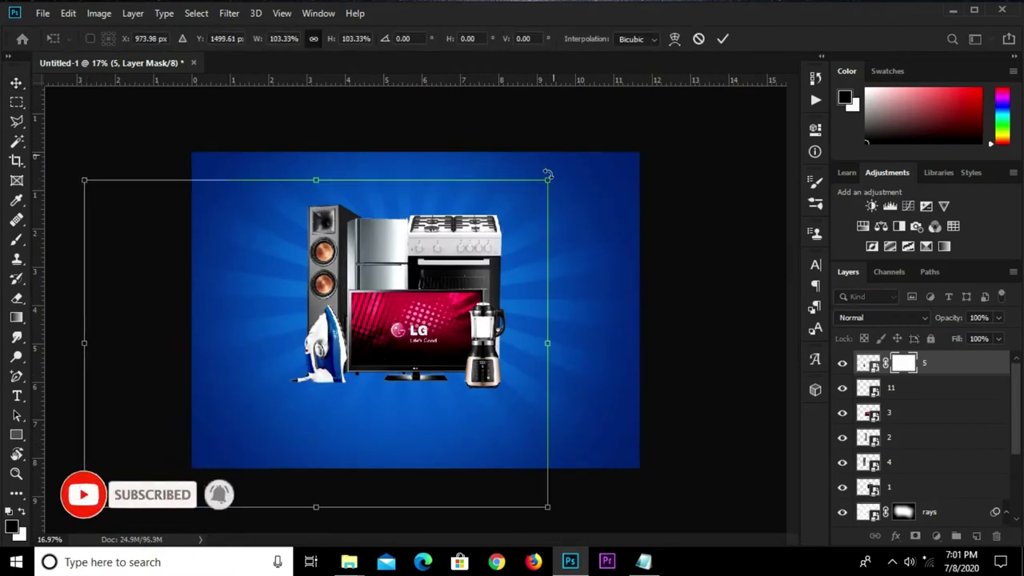
left_click_drag(542, 184, 566, 167)
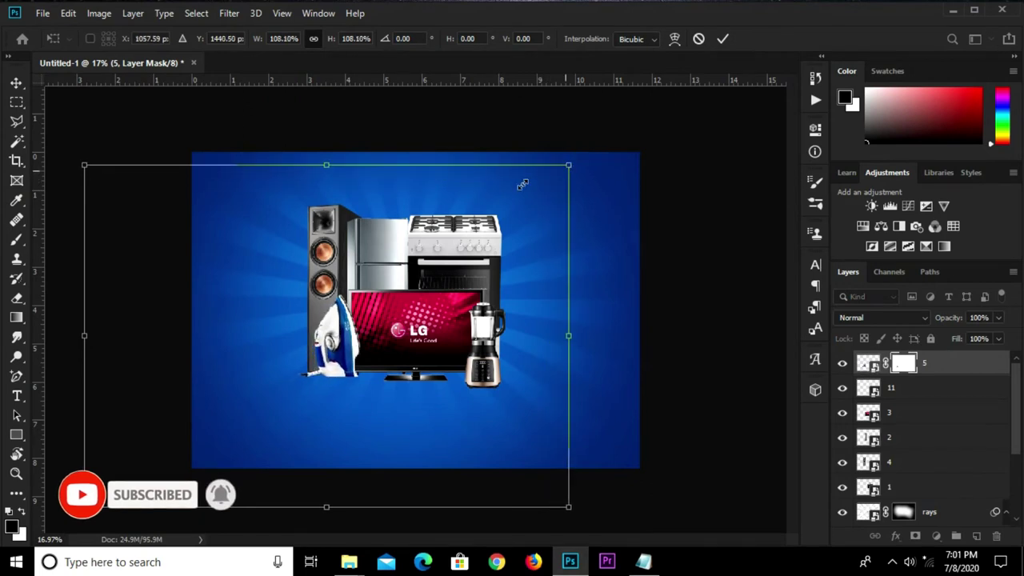
left_click(723, 39)
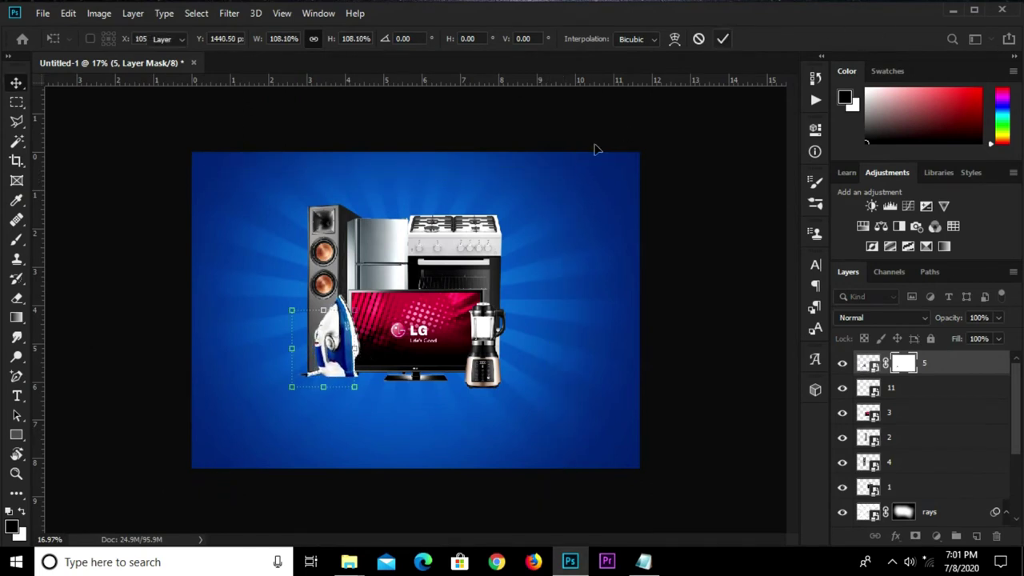
scroll(350, 357, "up", 1)
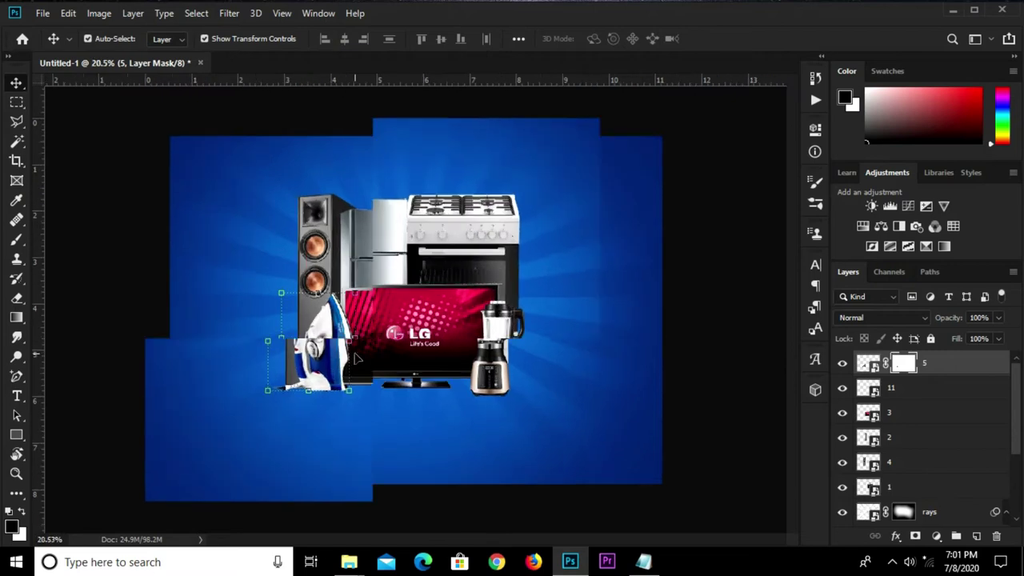
left_click_drag(318, 354, 308, 364)
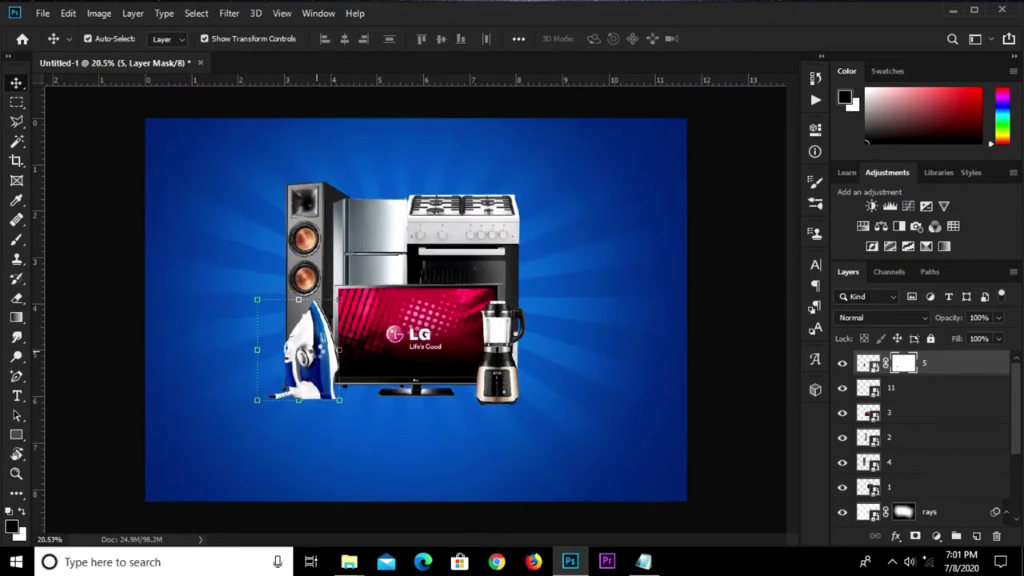
Place image 7, a speaker set, and convert its layer to a smart object.
left_click(43, 14)
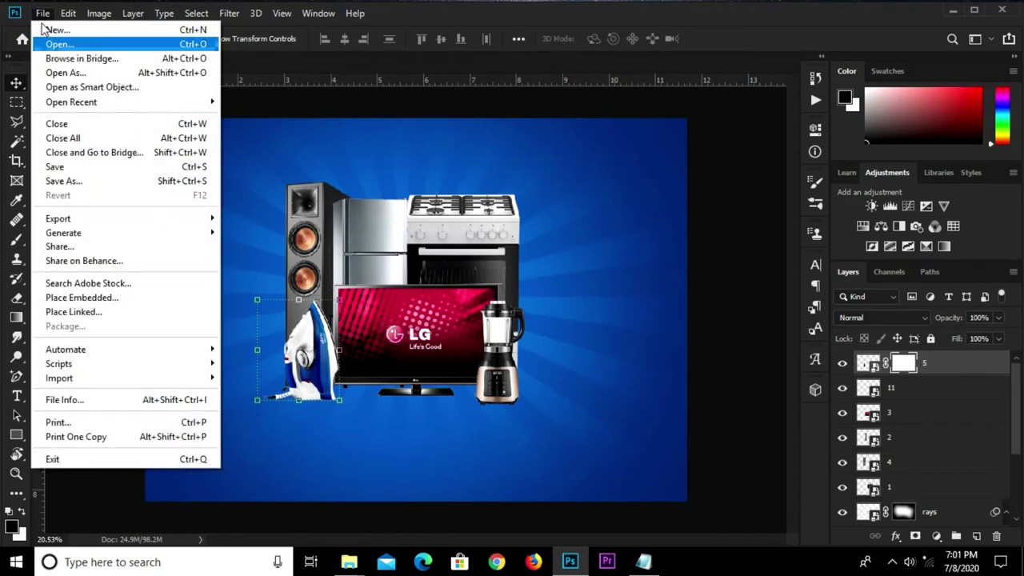
left_click(110, 302)
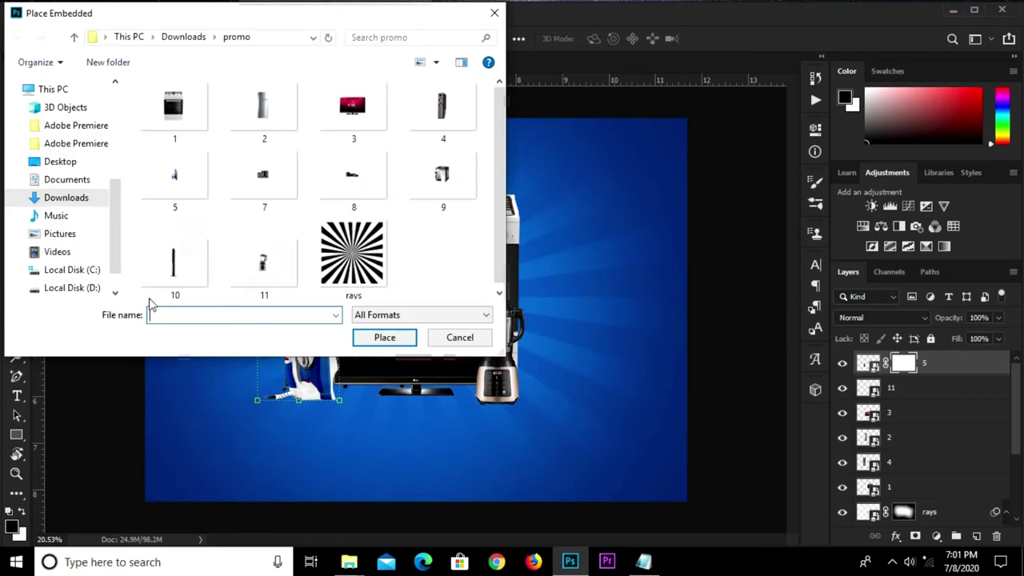
left_click(264, 176)
left_click(378, 337)
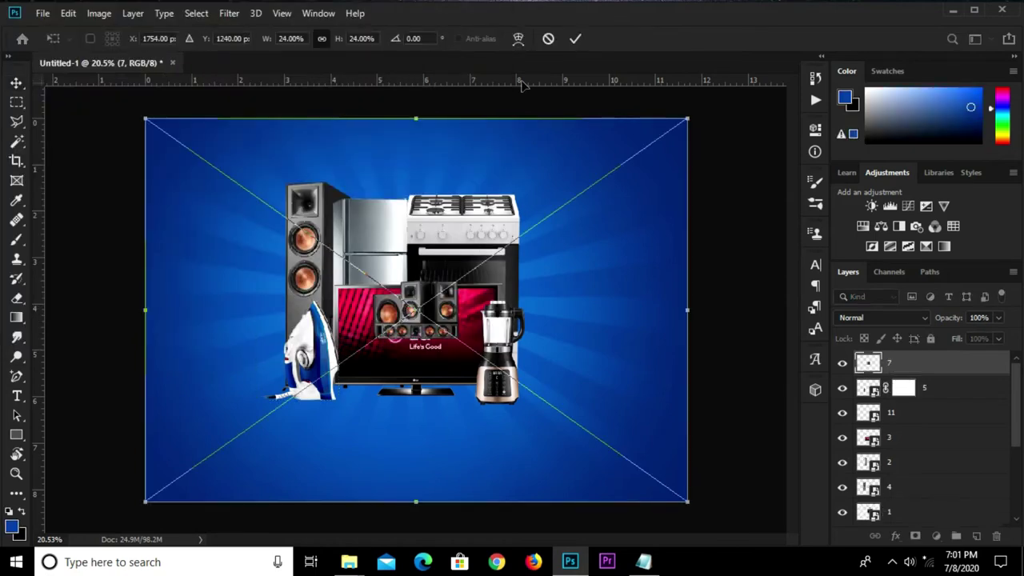
left_click(573, 39)
right_click(897, 362)
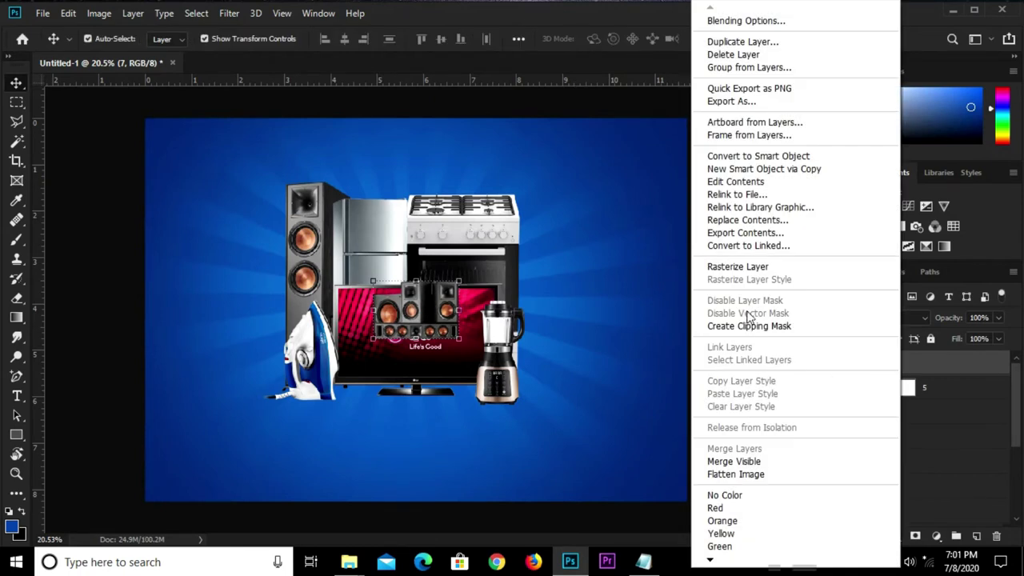
left_click(740, 156)
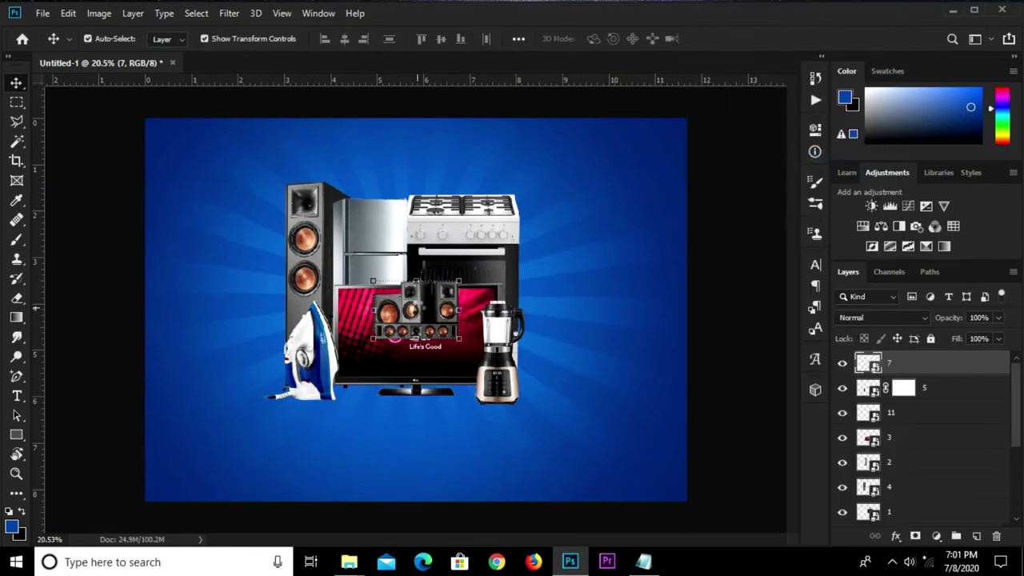
Position the speaker set under the TV and shrink it to about 91%.
left_click_drag(425, 320, 482, 384)
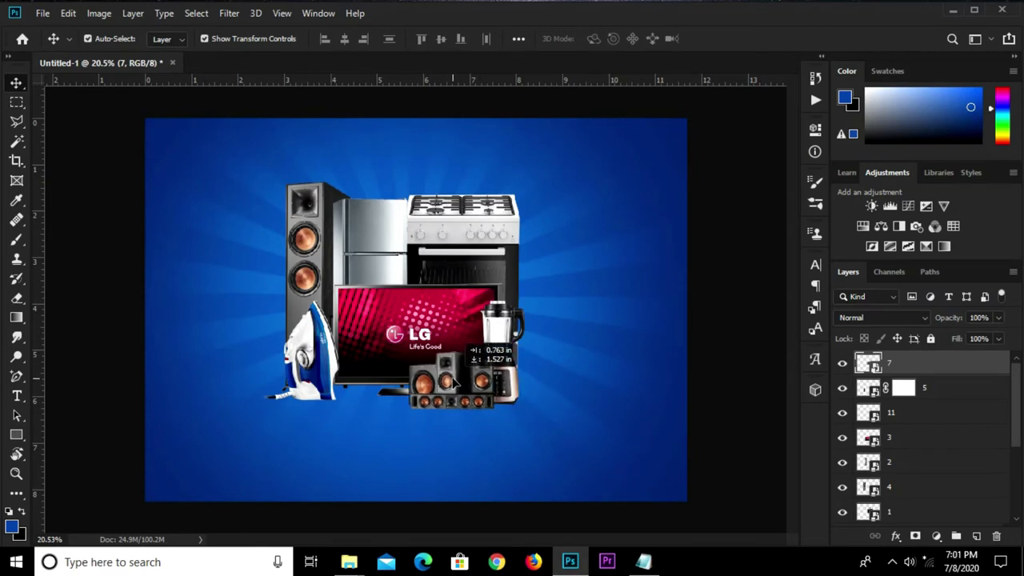
left_click_drag(482, 384, 446, 384)
scroll(450, 384, "up", 2)
scroll(450, 384, "up", 1)
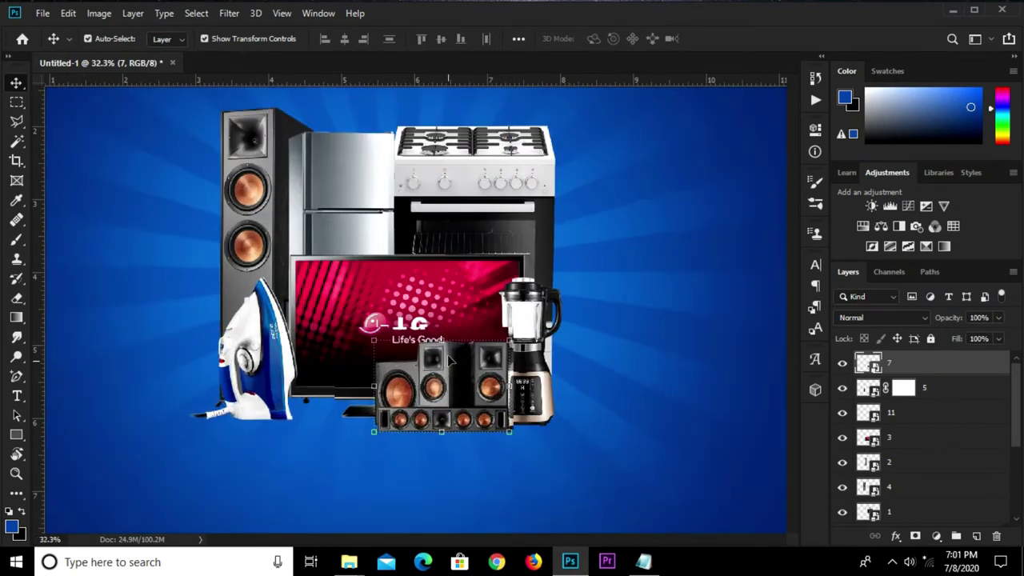
key("ctrl+t")
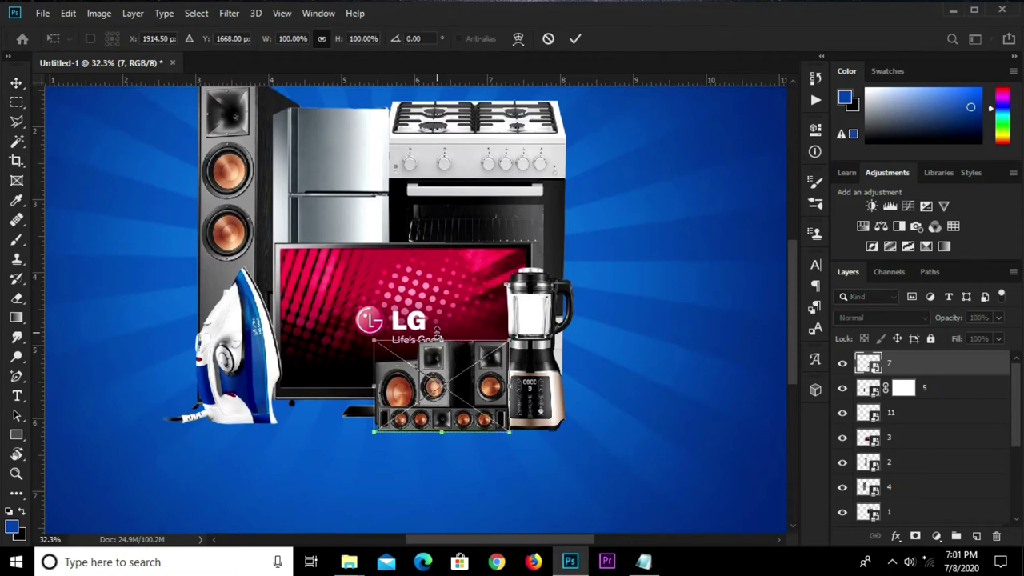
left_click_drag(439, 340, 439, 353)
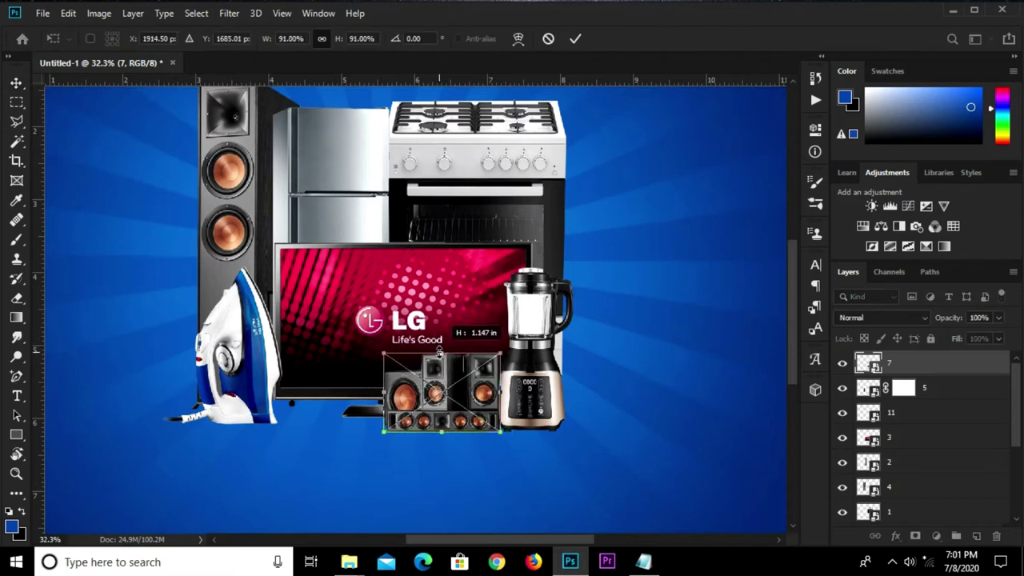
key("Return")
left_click_drag(472, 404, 482, 404)
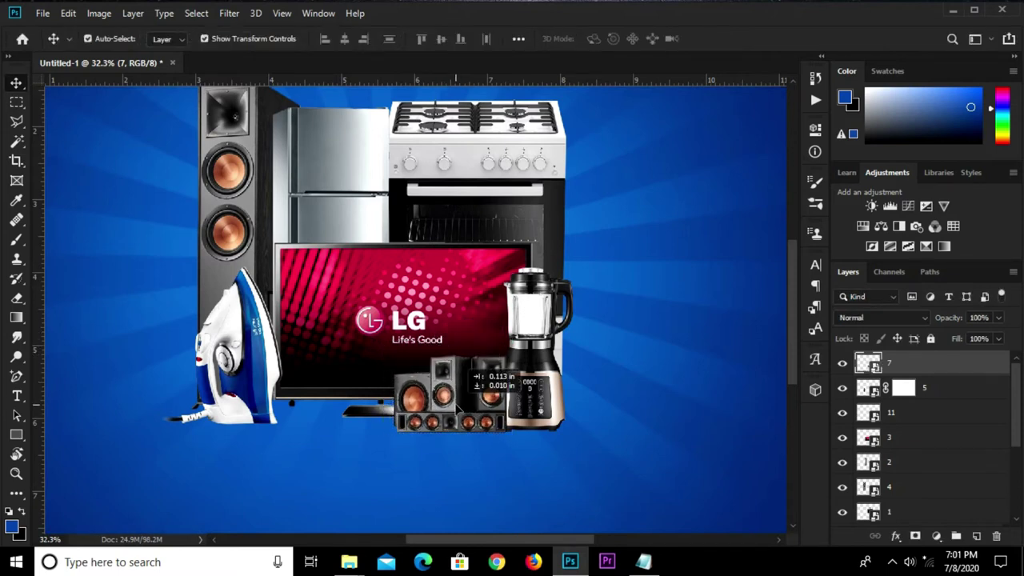
Move the blender about 52 px right and the speaker set right against it.
left_click(528, 328)
left_click_drag(528, 328, 569, 328)
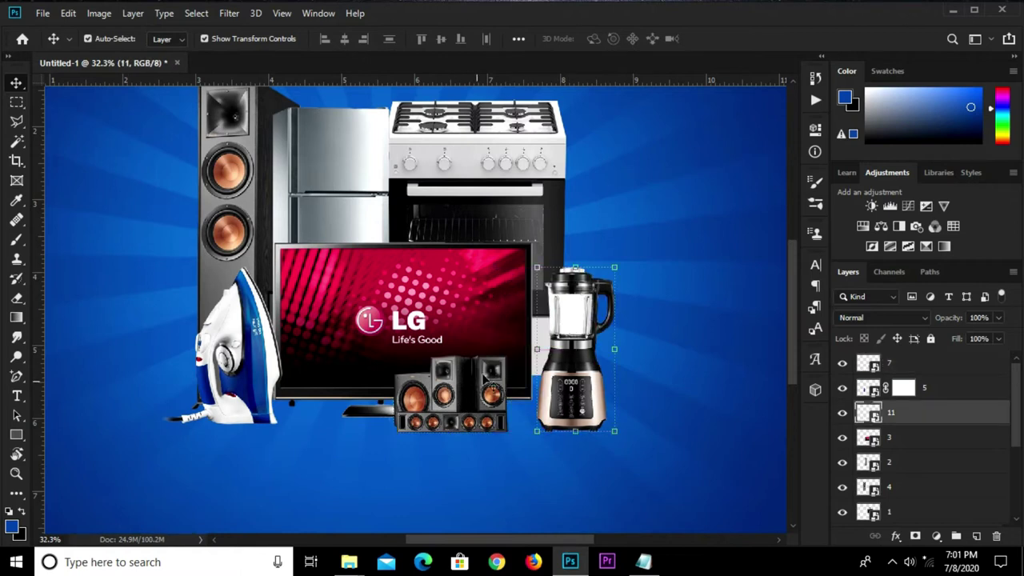
left_click(454, 405)
left_click_drag(486, 405, 498, 406)
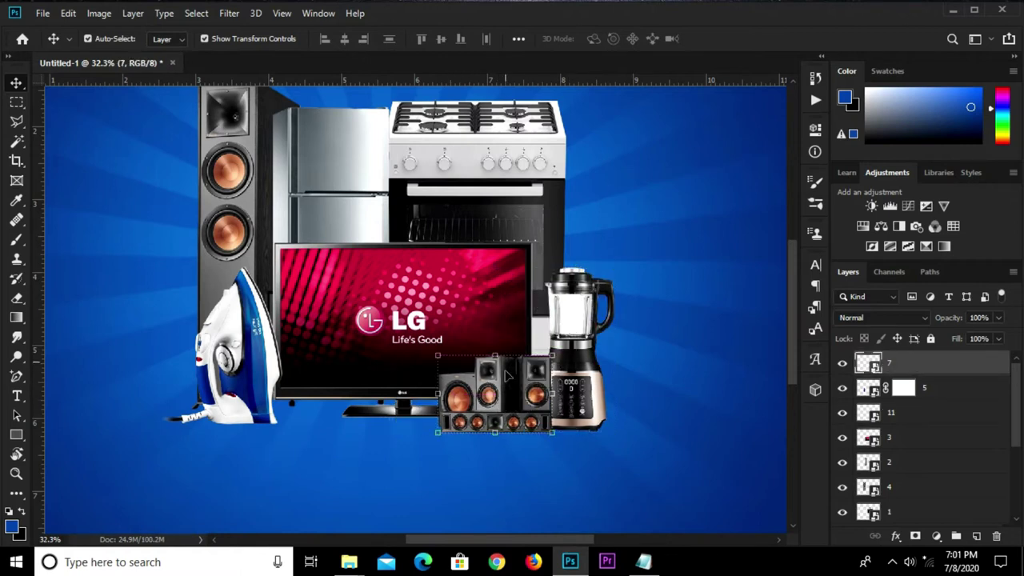
left_click(45, 18)
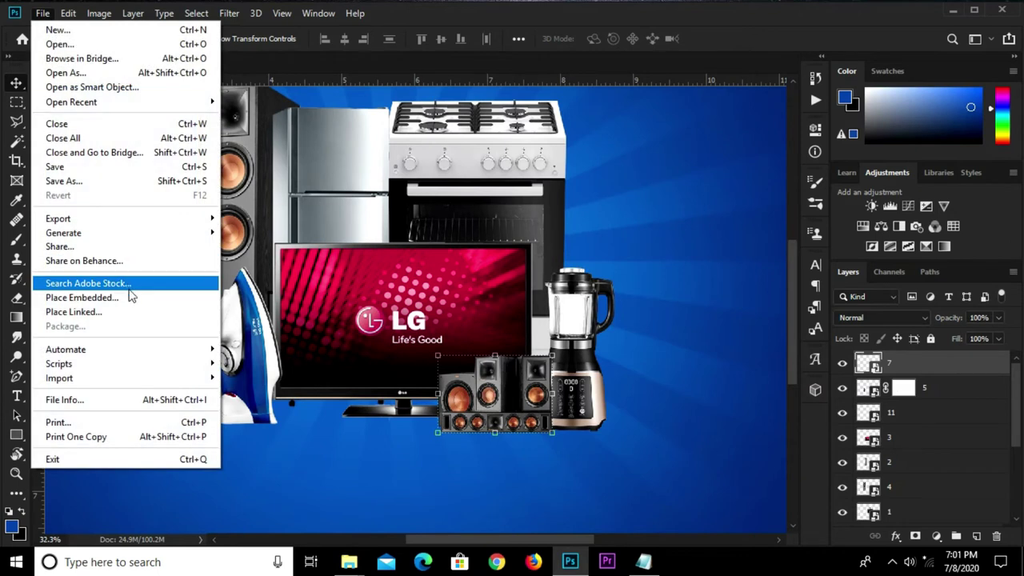
Place image 9, a boxed kettle, and convert its layer to a smart object.
left_click(130, 295)
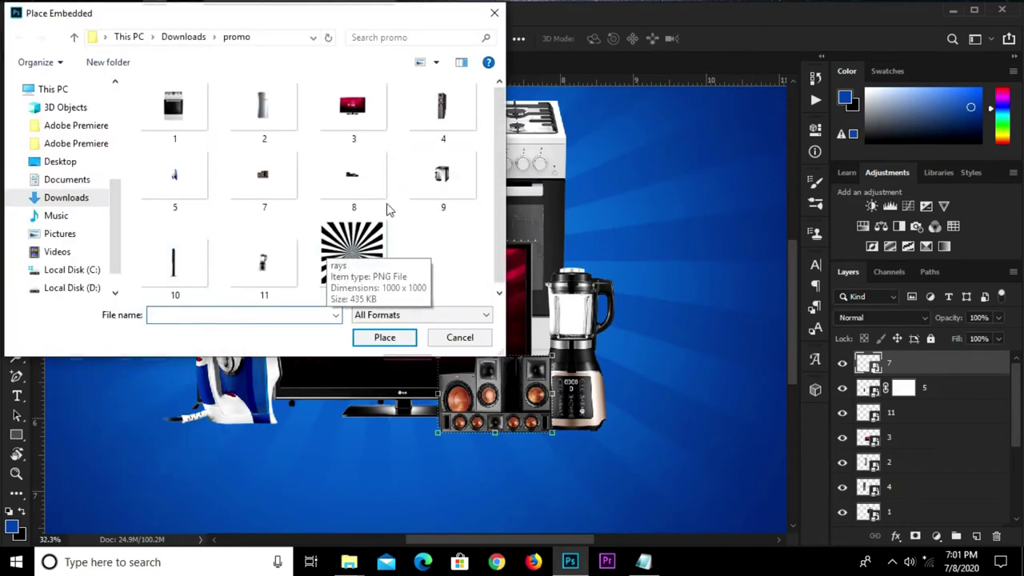
left_click(442, 180)
left_click(384, 337)
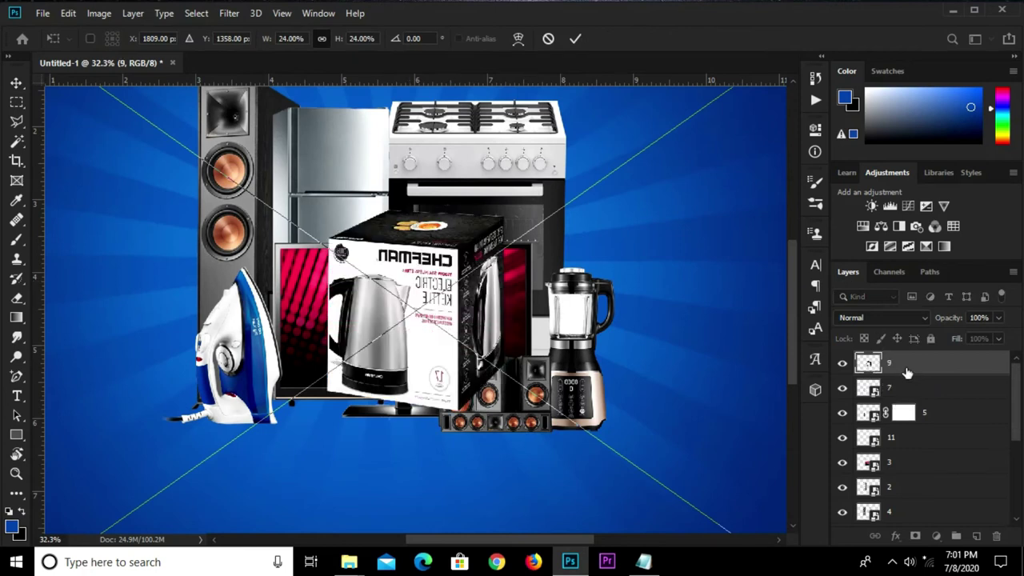
key("Return")
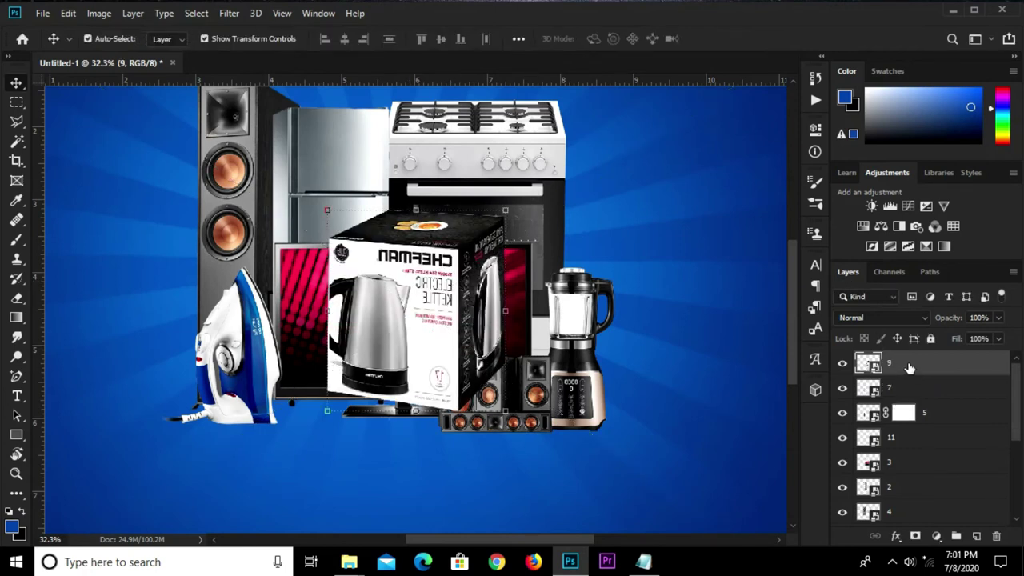
right_click(908, 366)
left_click(714, 155)
Shift the kettle box right of the TV and stack it behind the blender.
left_click_drag(409, 328, 584, 347)
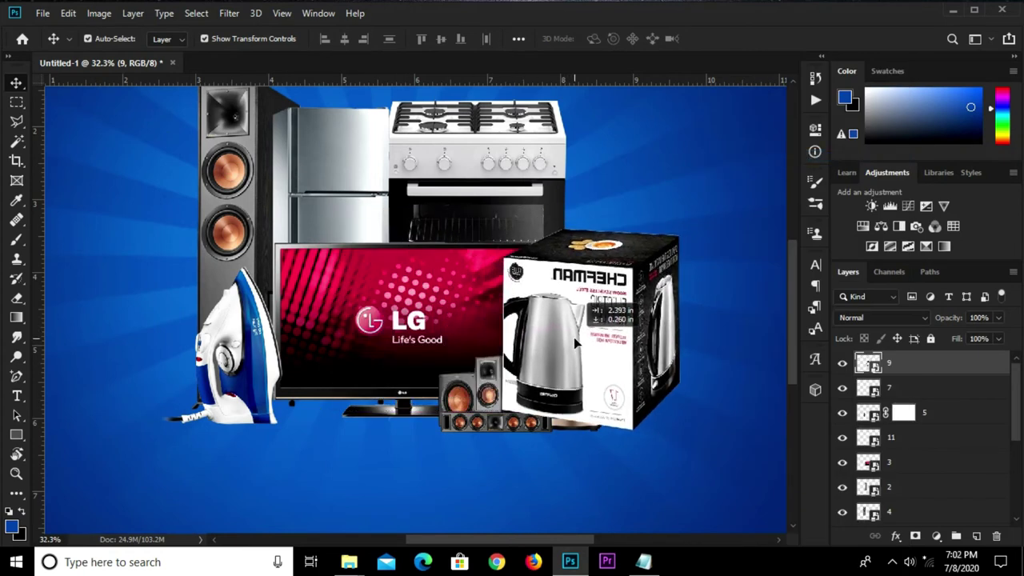
left_click_drag(922, 362, 930, 432)
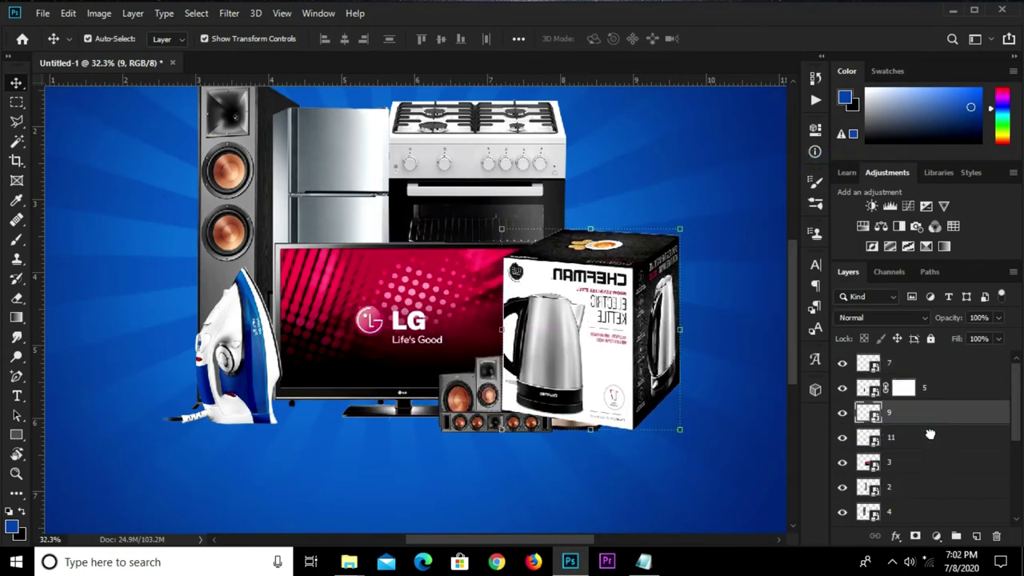
scroll(934, 420, "down", 2)
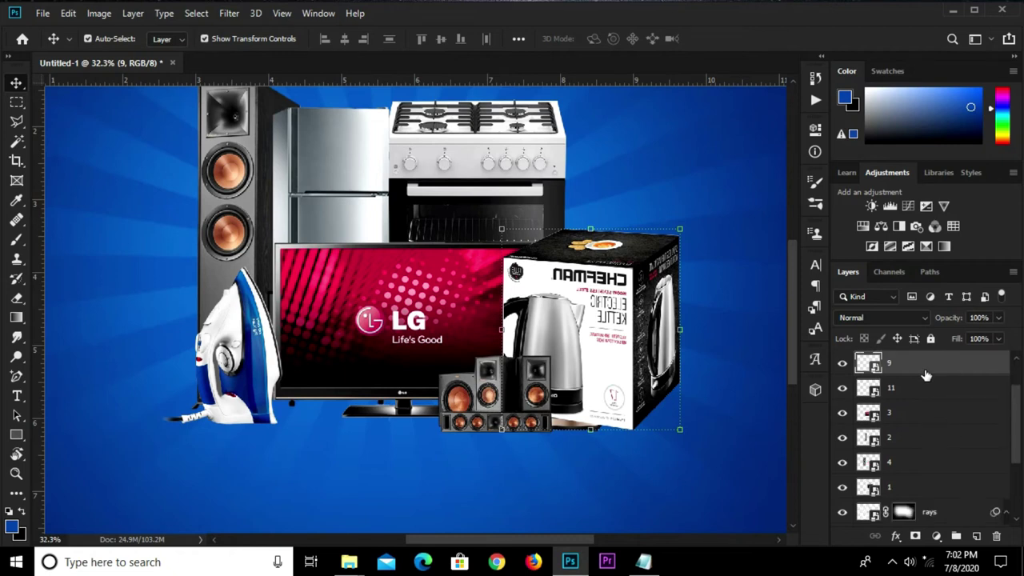
left_click_drag(926, 375, 934, 492)
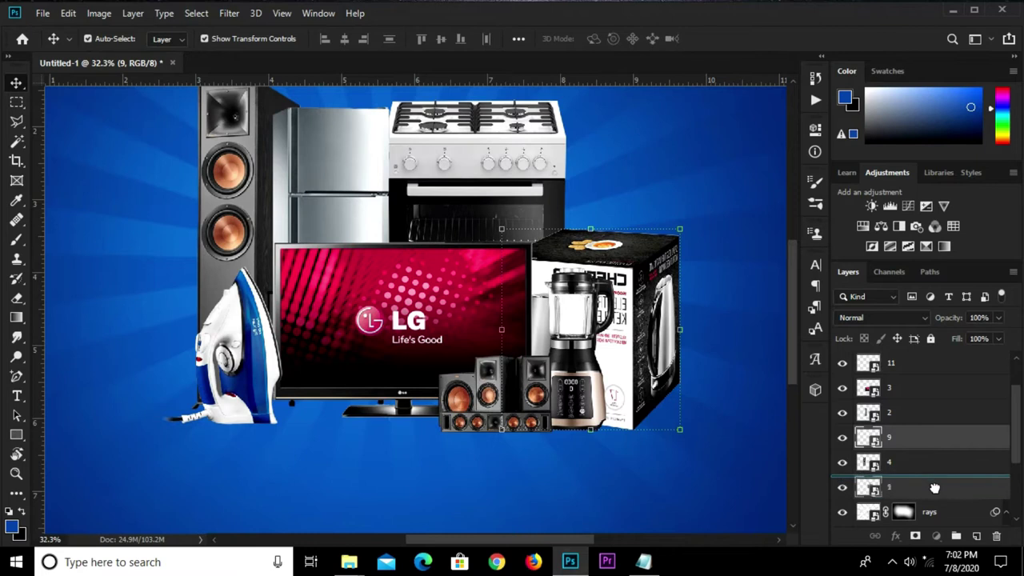
mouse_move(638, 320)
left_mouse_down()
mouse_move(648, 326)
mouse_move(639, 308)
left_mouse_up()
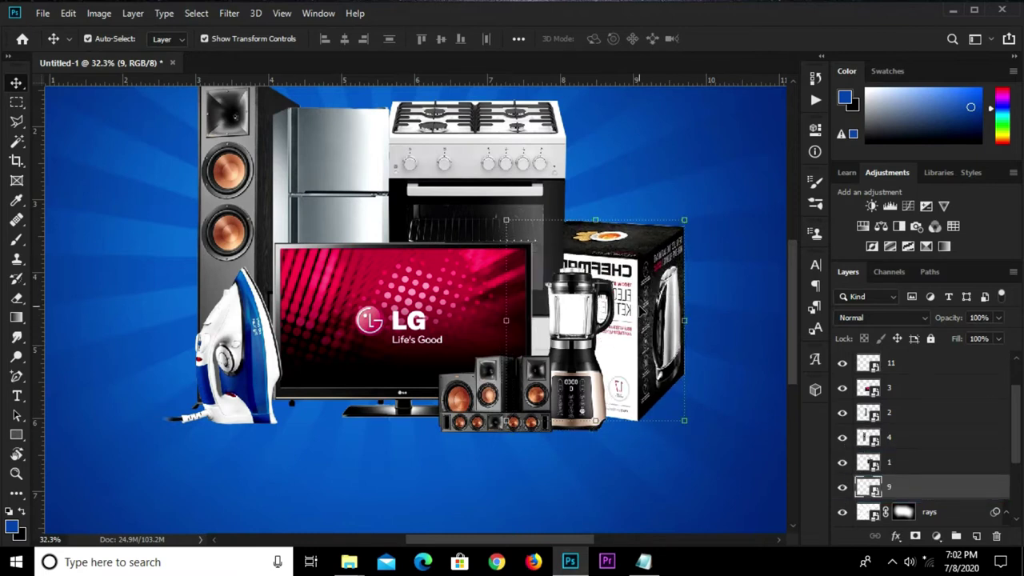
key("Down")
key("Down")
key("Down")
key("Down")
key("Down")
key("Down")
left_click(375, 459)
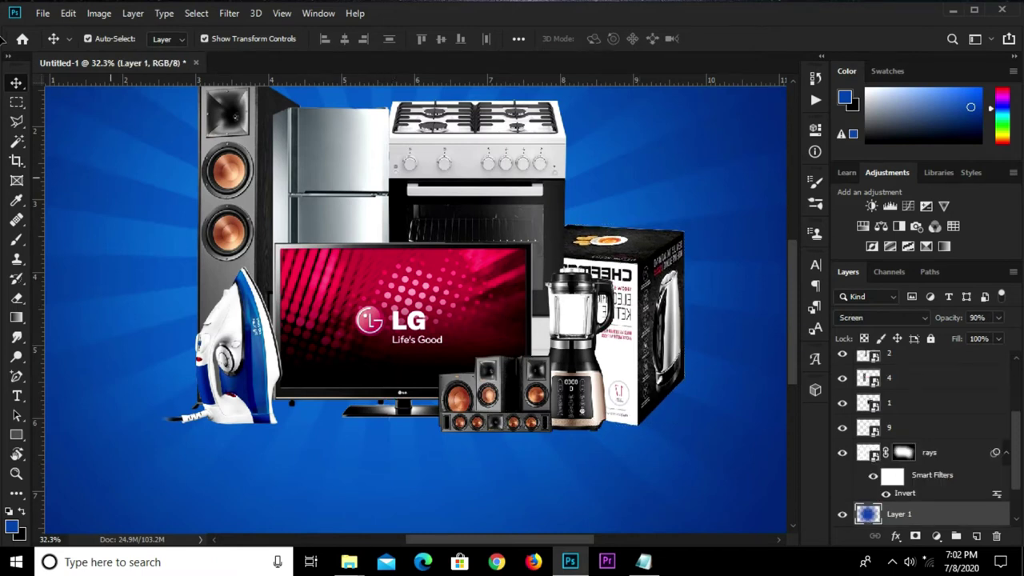
left_click(42, 14)
left_click(119, 296)
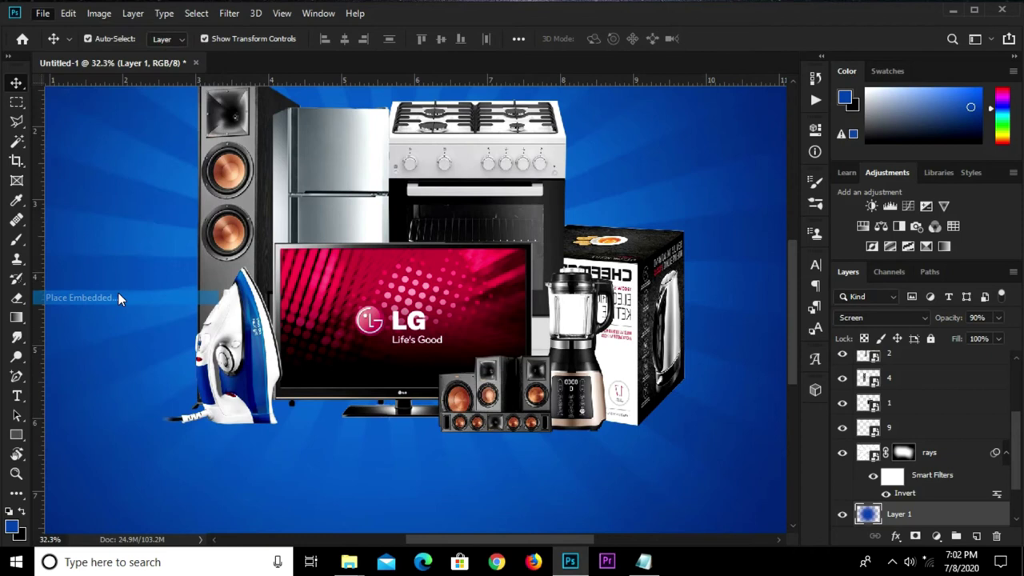
Place image 10, a black tower, as a smart object just below the kettle box layer.
left_click(156, 260)
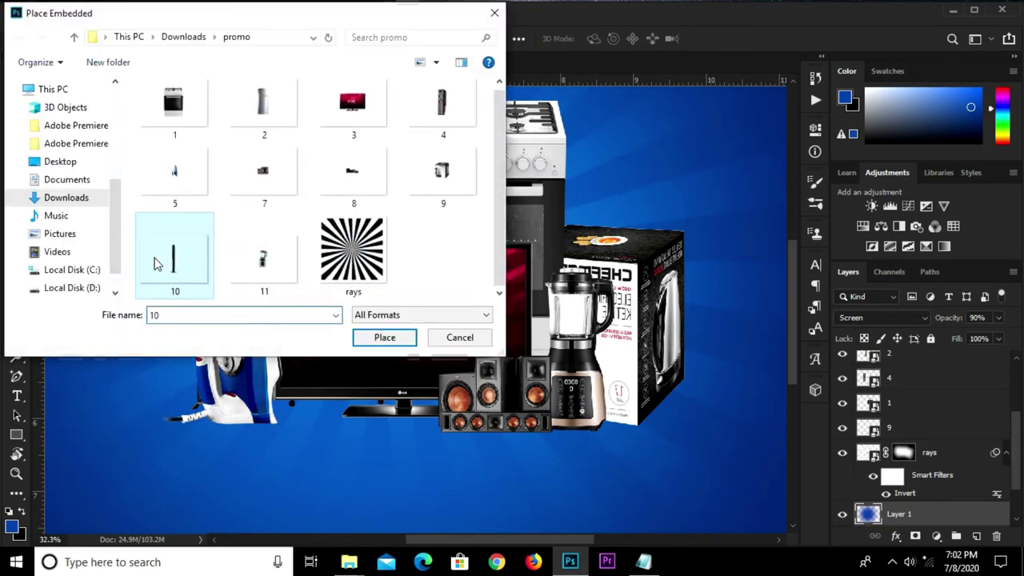
left_click(383, 338)
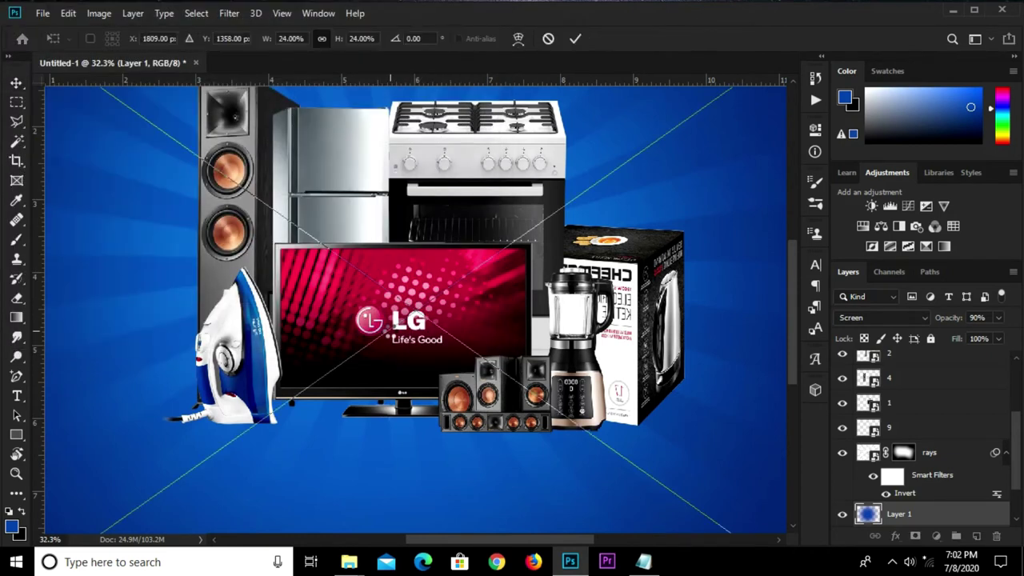
mouse_move(538, 409)
left_mouse_down()
mouse_move(587, 409)
mouse_move(640, 386)
left_mouse_up()
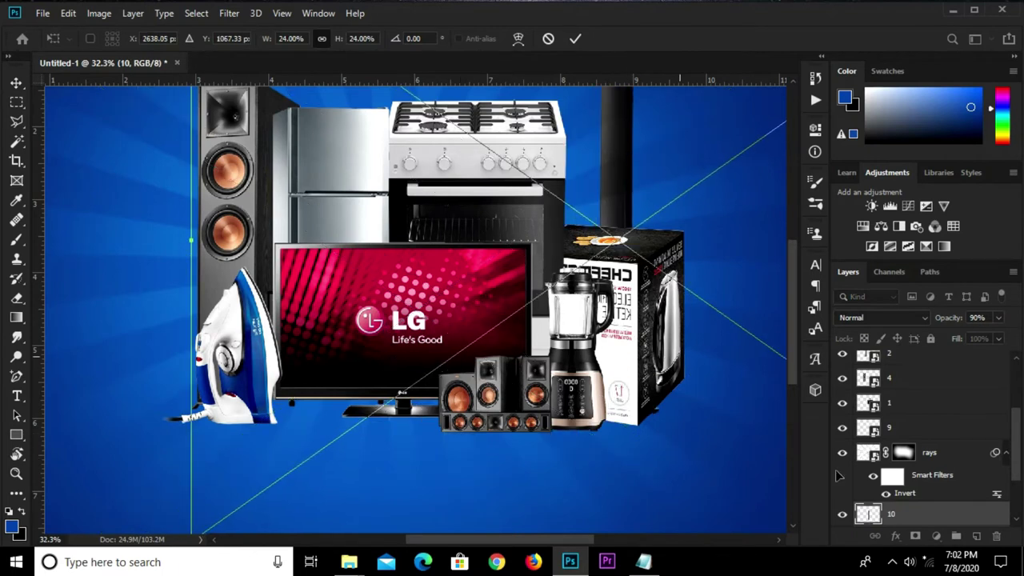
left_click(575, 38)
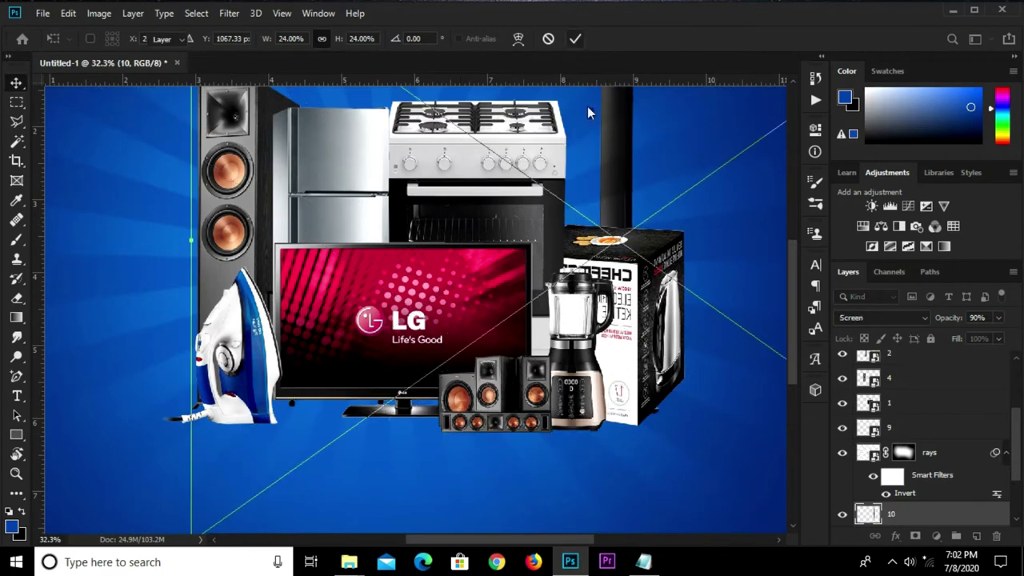
right_click(912, 516)
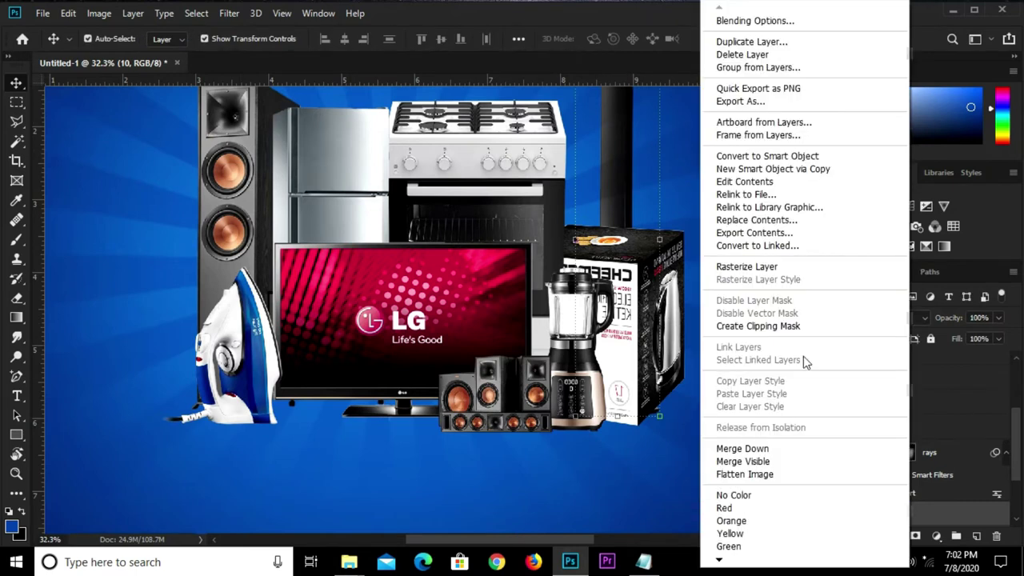
left_click(772, 159)
mouse_move(933, 513)
left_mouse_down()
mouse_move(937, 436)
mouse_move(916, 417)
left_mouse_up()
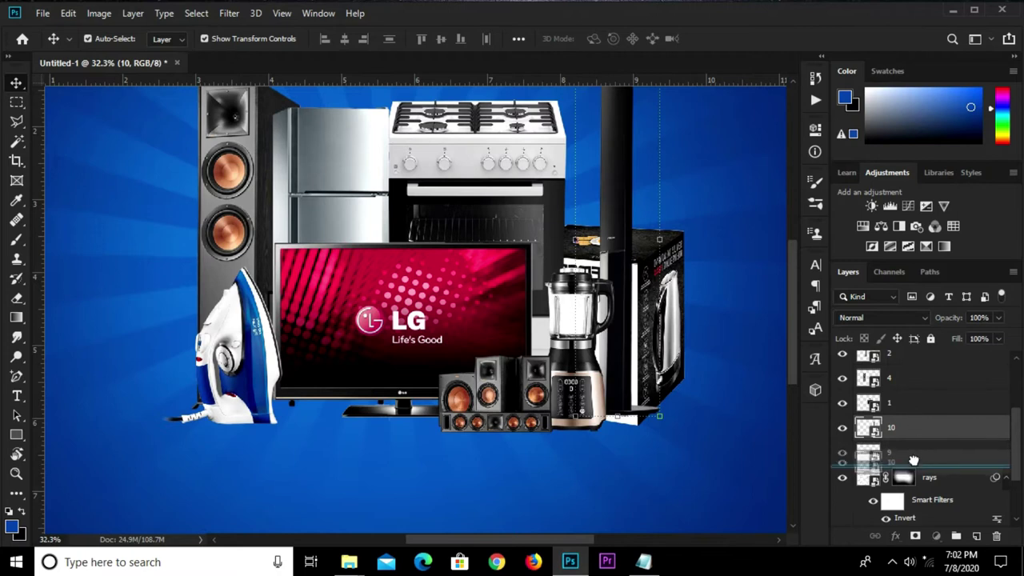
left_click_drag(917, 421, 912, 464)
scroll(616, 308, "down", 2)
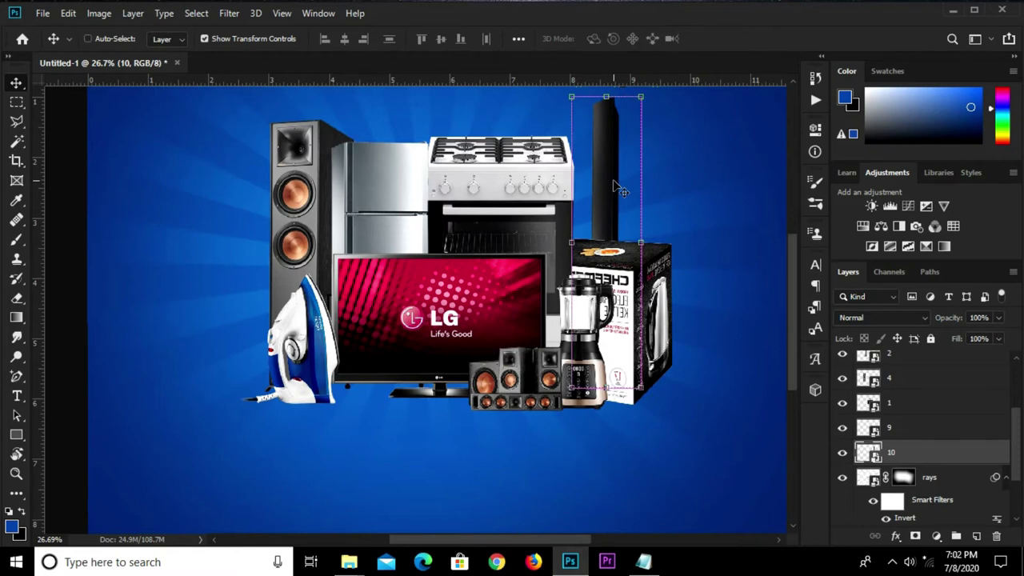
Duplicate the tower beside the original and readjust the kettle box's position.
key("ctrl+j")
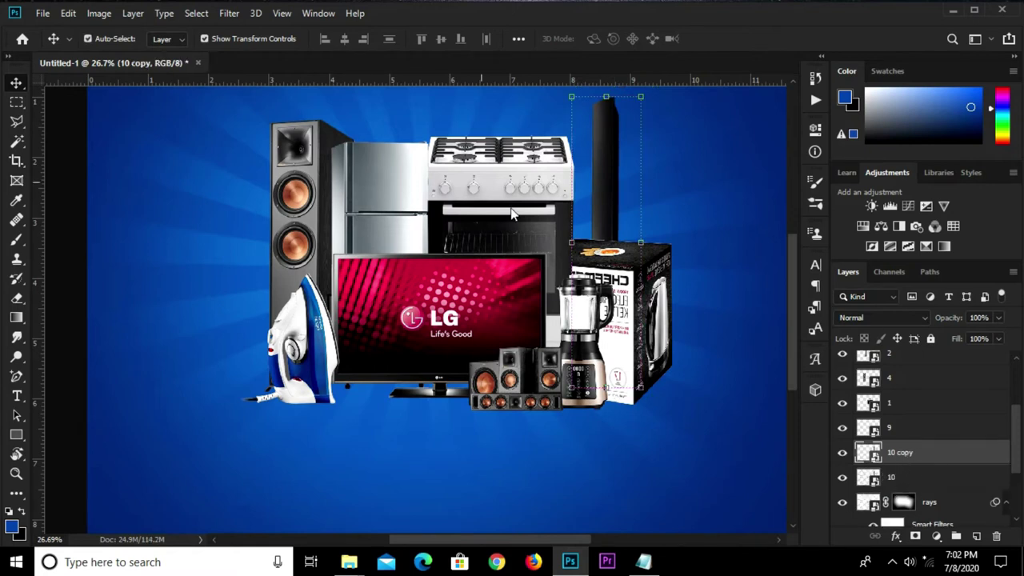
left_click_drag(605, 182, 642, 187)
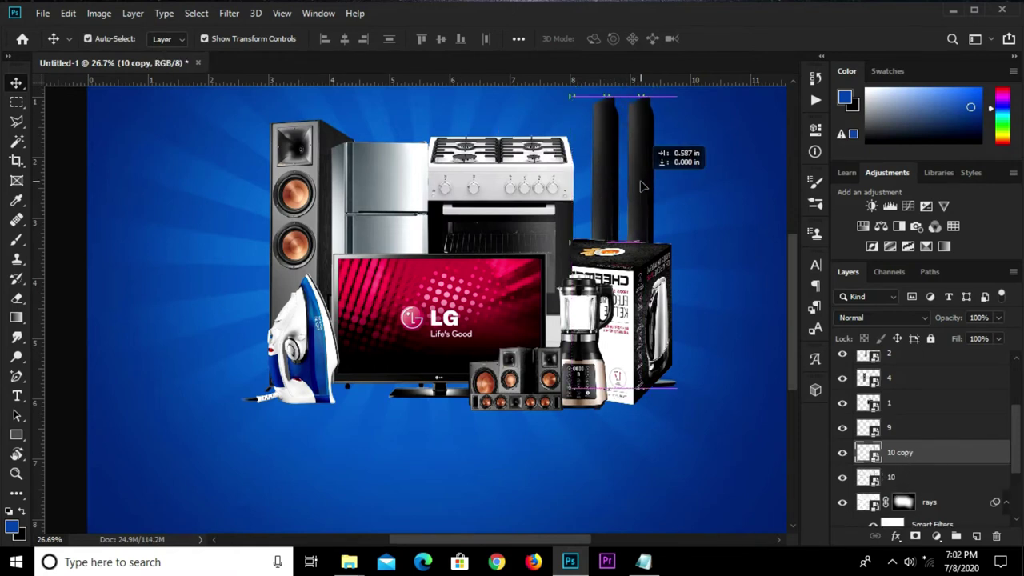
left_click_drag(646, 304, 661, 316)
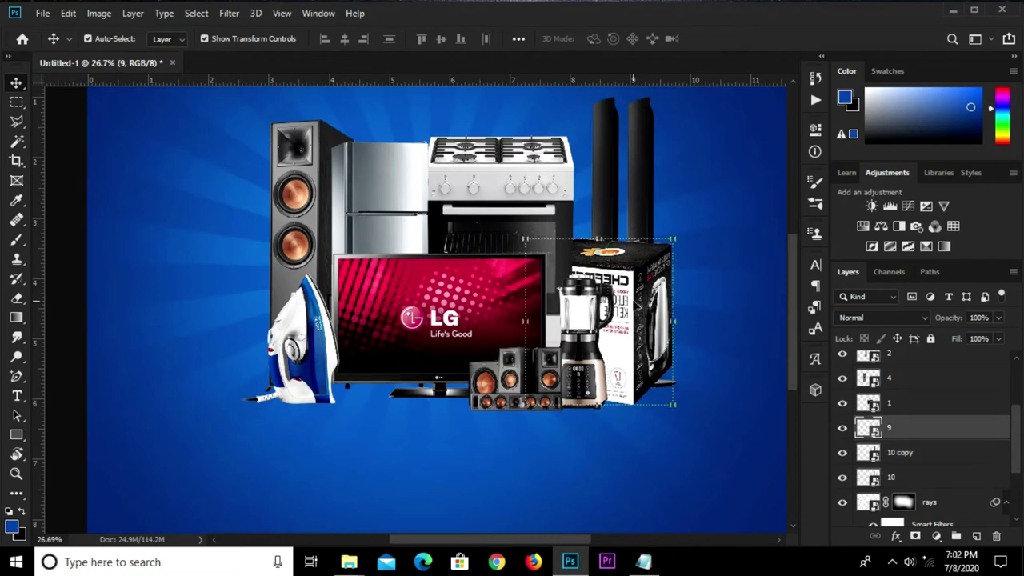
left_click_drag(661, 280, 656, 275)
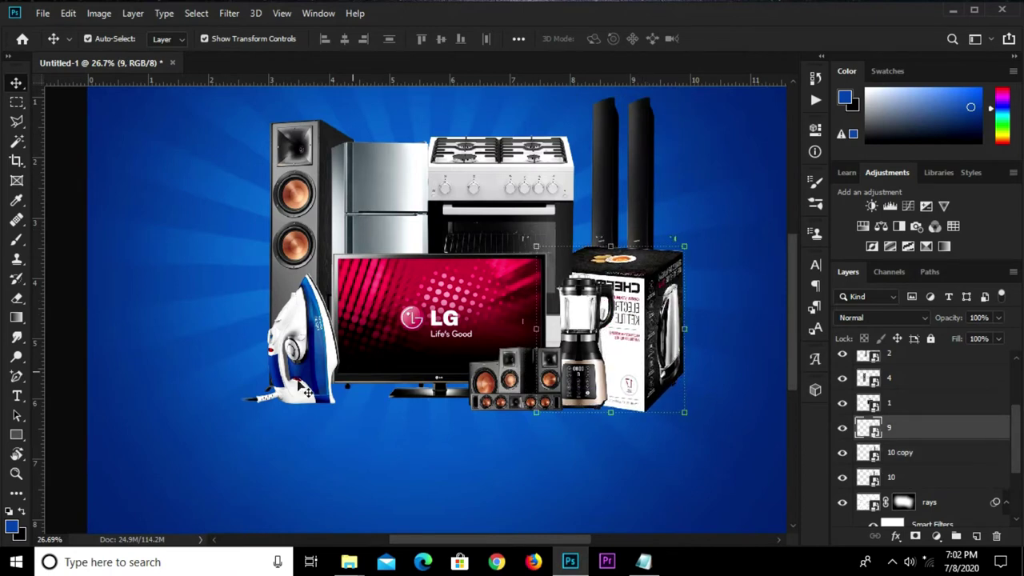
left_click(200, 381)
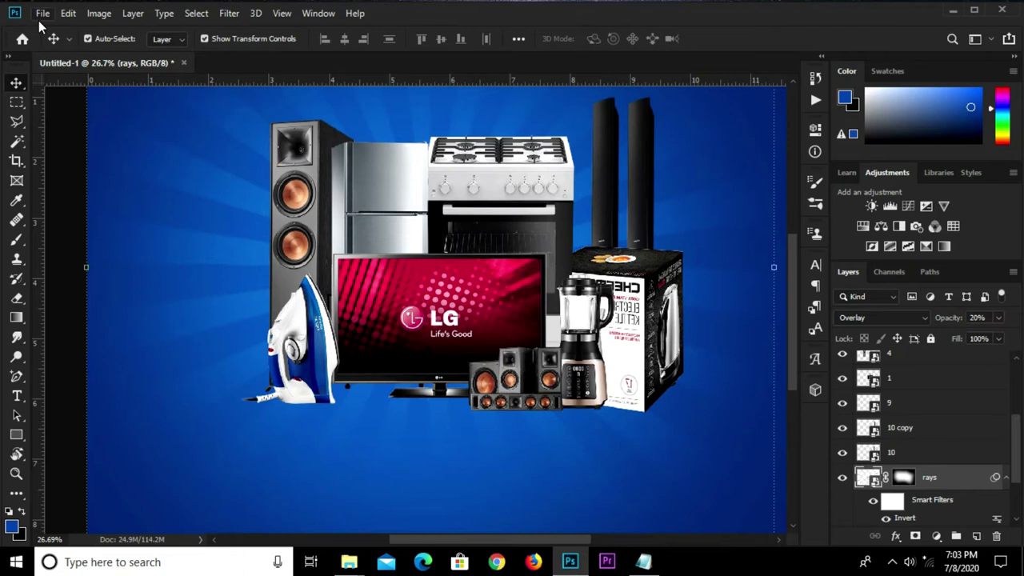
Place image 8, a home-theater unit, below the TV and make it a smart object.
left_click(43, 13)
left_click(88, 296)
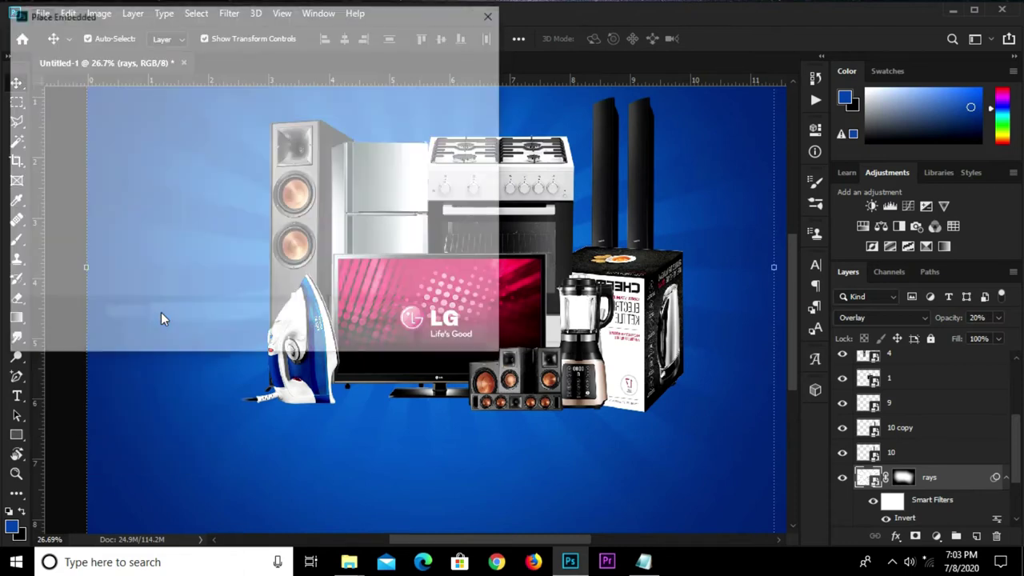
left_click(364, 200)
left_click(382, 338)
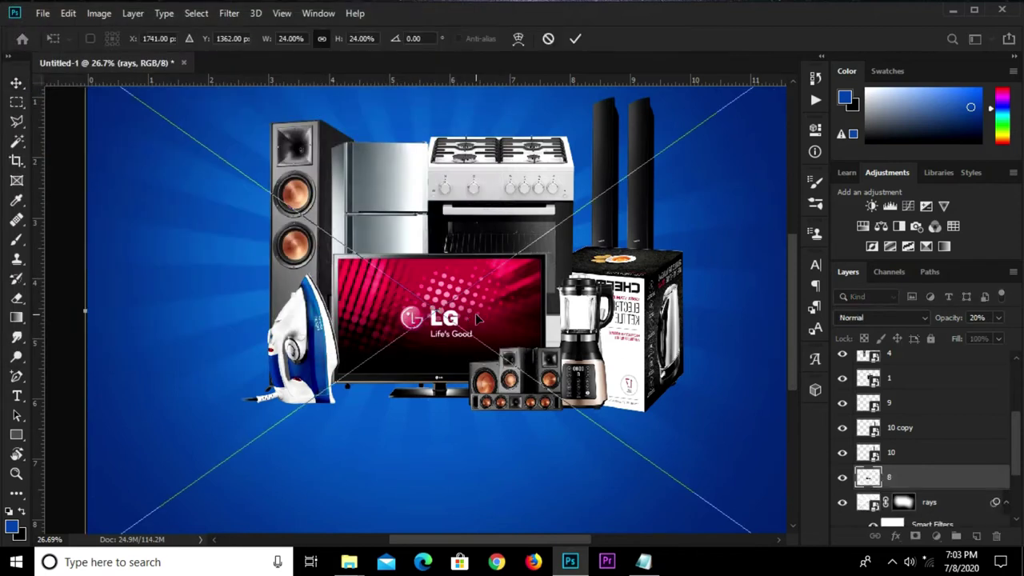
left_click_drag(432, 313, 426, 436)
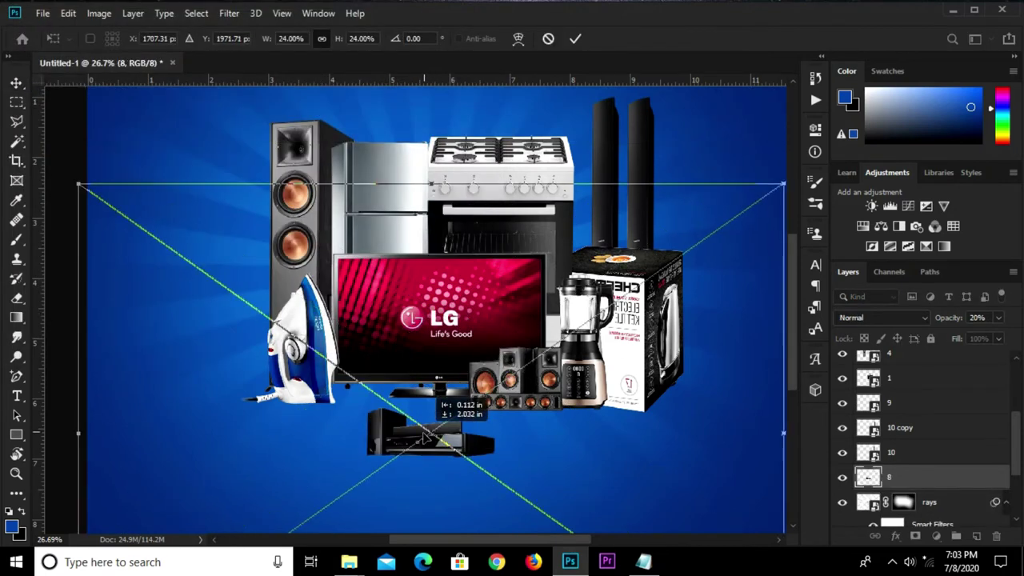
left_click(575, 38)
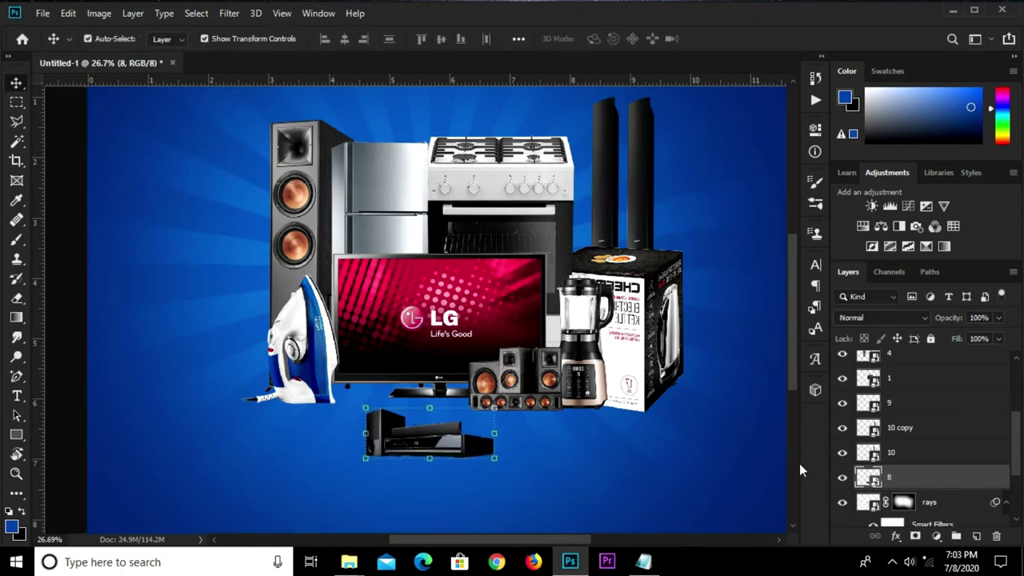
right_click(910, 485)
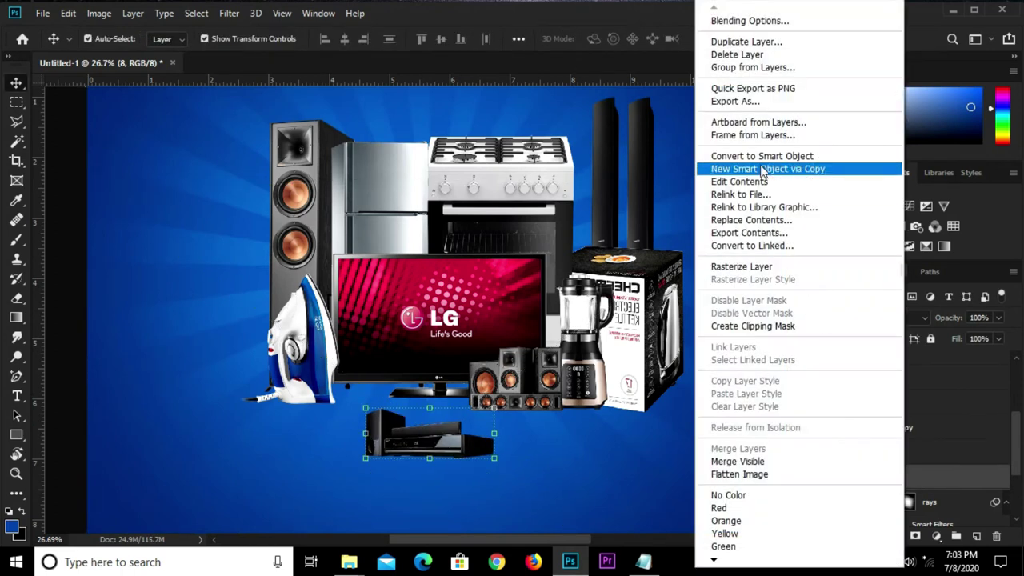
left_click(780, 155)
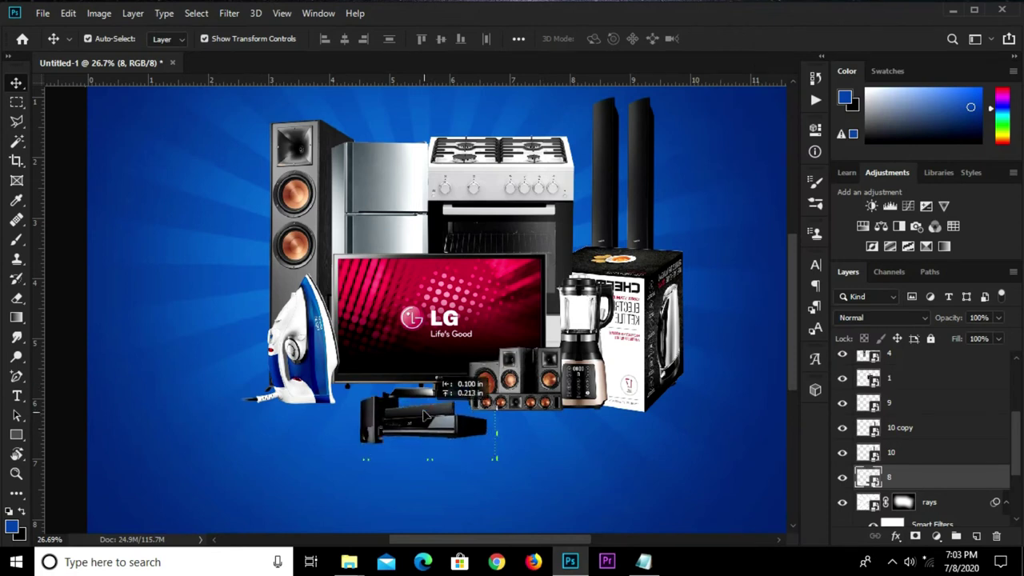
Bring layer 8 to the top under the TV's left side and scale it to 113.5%.
left_click_drag(430, 436, 416, 396)
left_click_drag(874, 477, 883, 338)
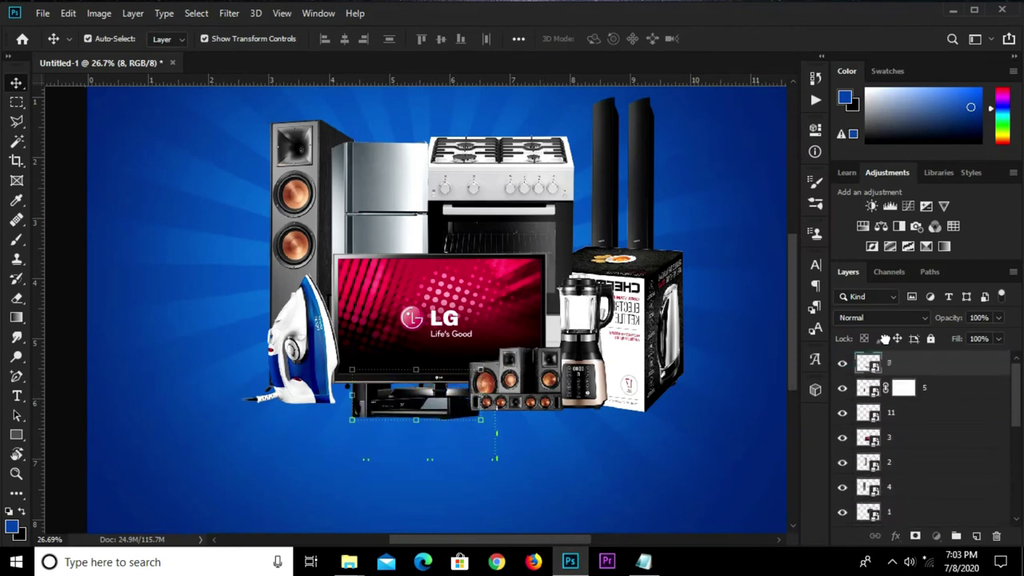
left_click_drag(884, 338, 889, 362)
left_click_drag(413, 418, 398, 409)
key("ctrl+t")
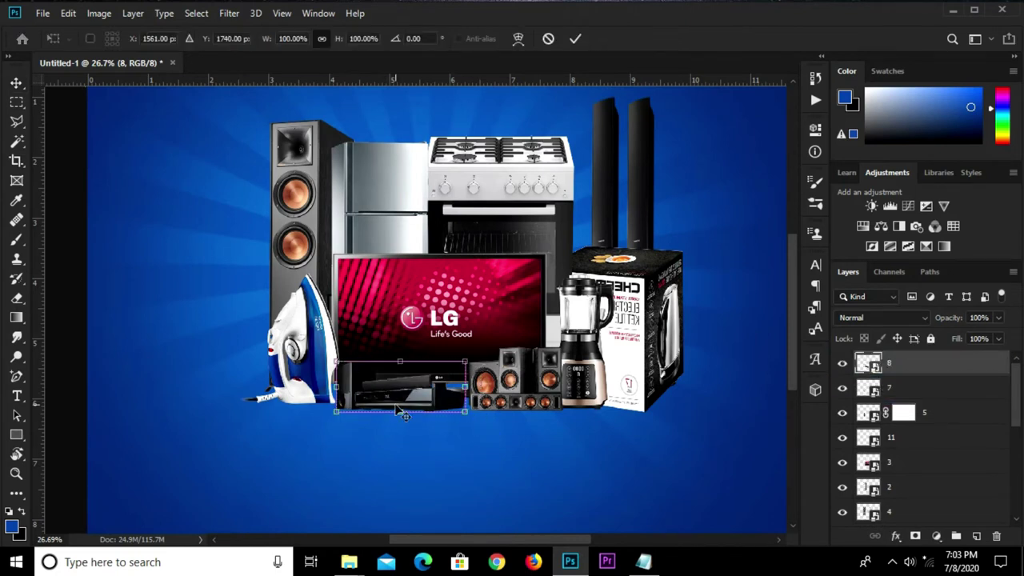
scroll(398, 409, "up", 2)
left_click_drag(399, 411, 404, 398)
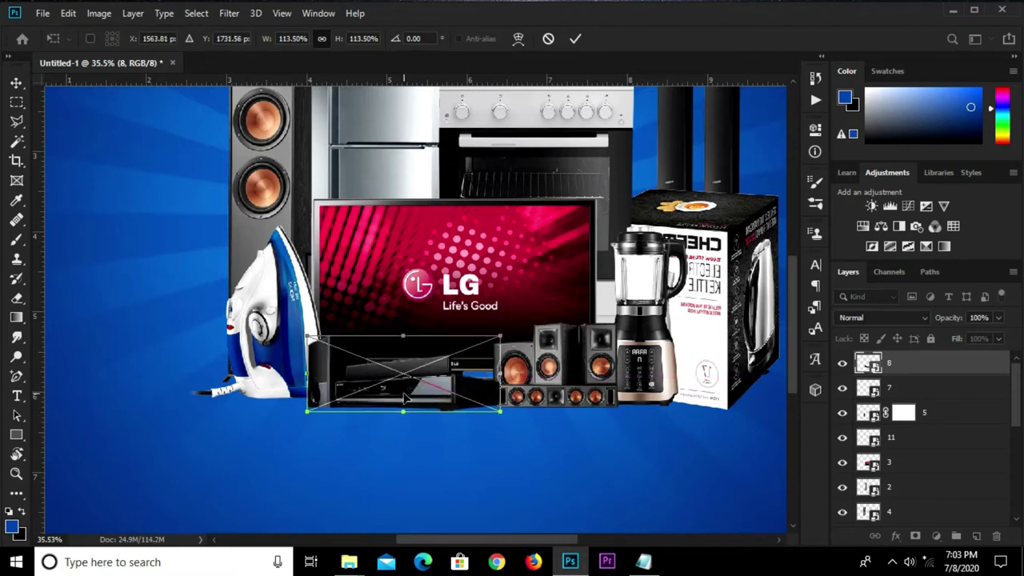
key("Return")
key("ctrl+0")
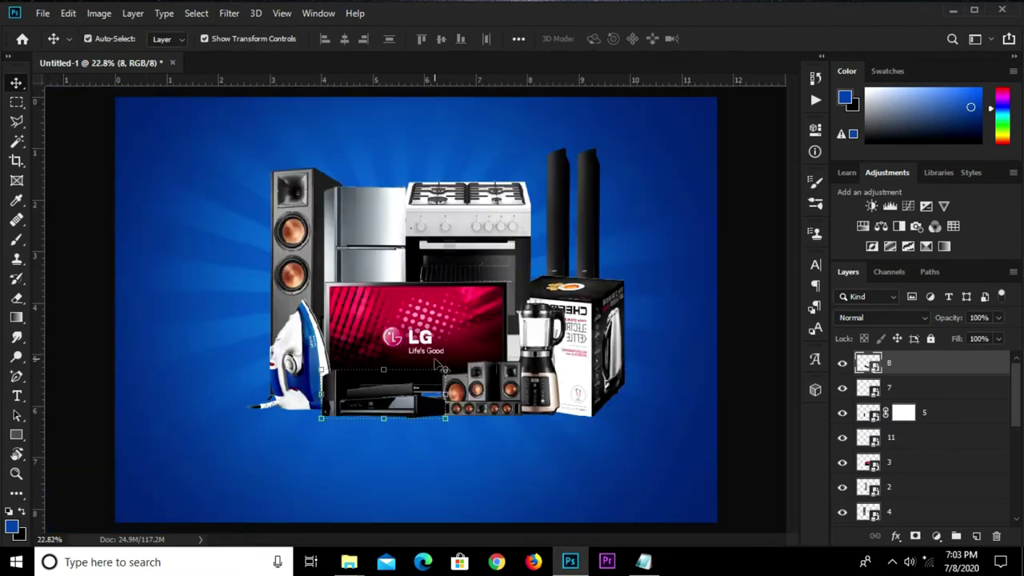
left_click(736, 361)
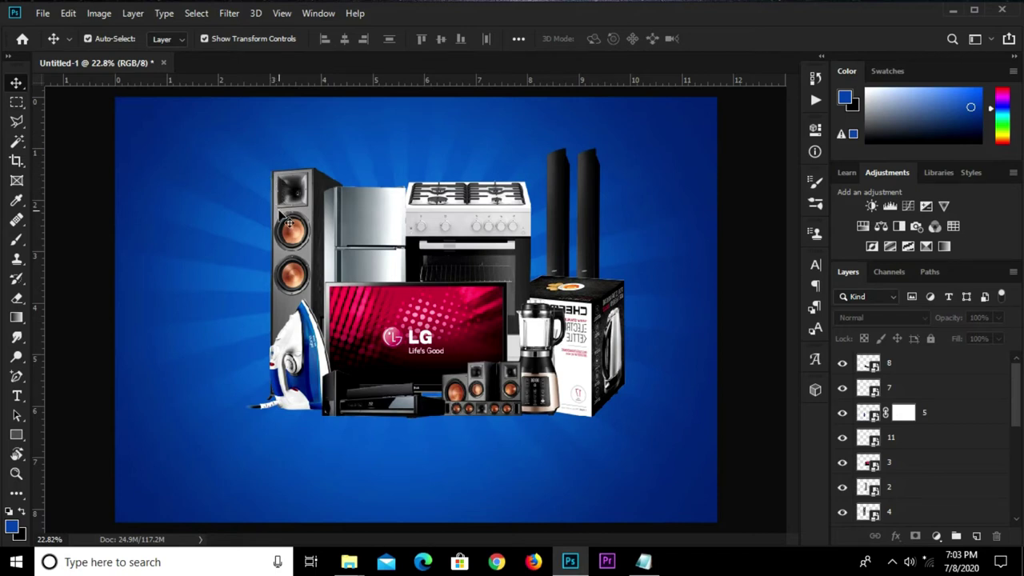
Select all the appliance layers, including home-theater and tall speakers, and group them into Group 1.
scroll(280, 216, "down", 1)
left_click(904, 368)
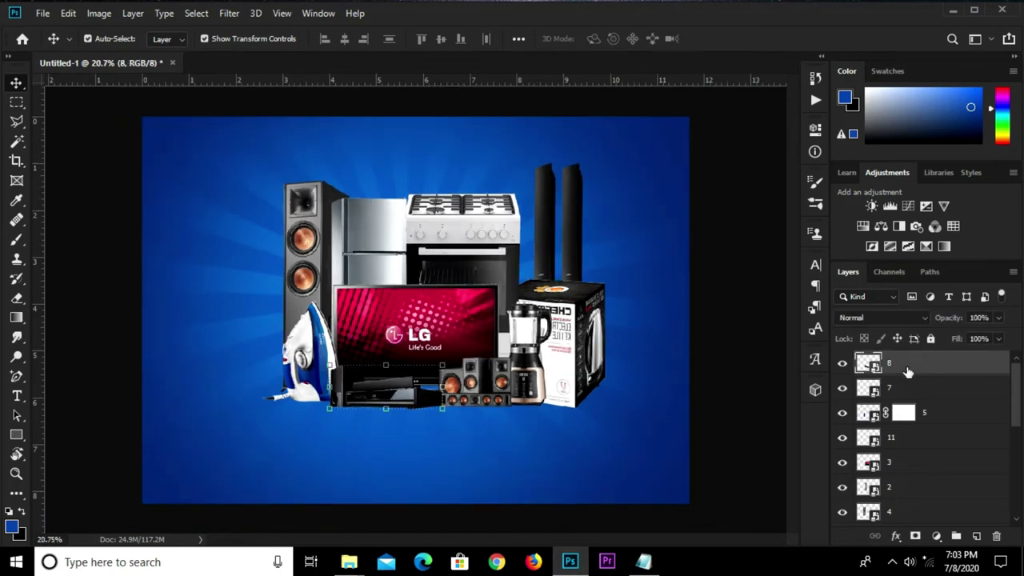
scroll(926, 408, "down", 2)
scroll(924, 424, "down", 3)
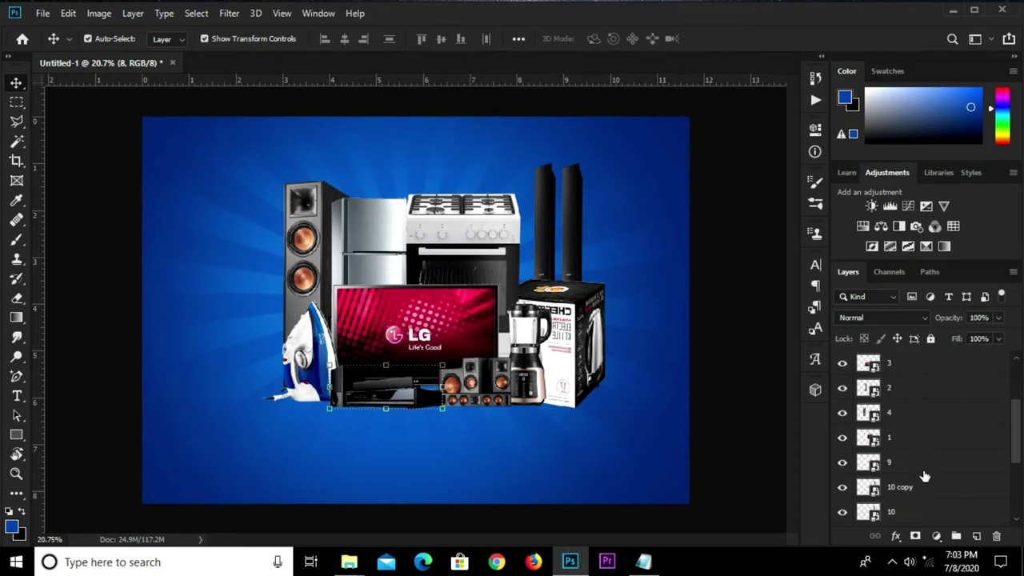
scroll(920, 447, "down", 2)
left_click(910, 415)
scroll(910, 414, "up", 3)
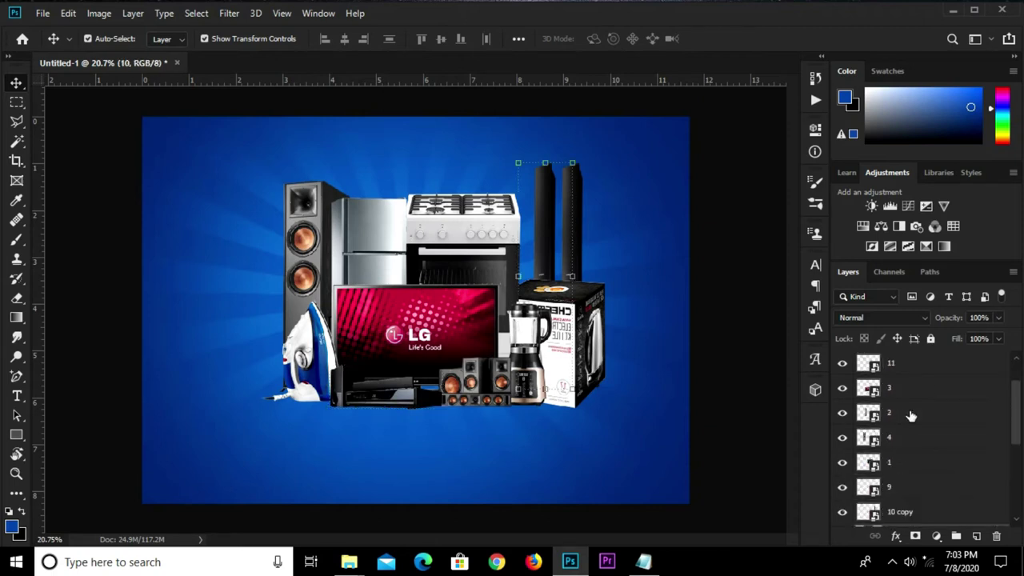
scroll(910, 414, "down", 2)
scroll(910, 414, "up", 3)
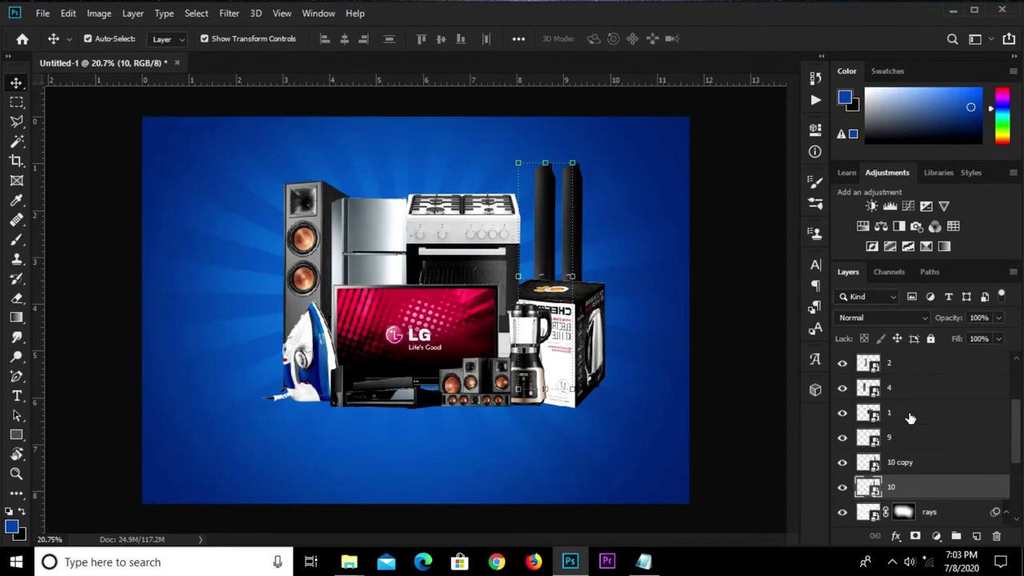
scroll(910, 416, "up", 3)
left_click(928, 367, "shift")
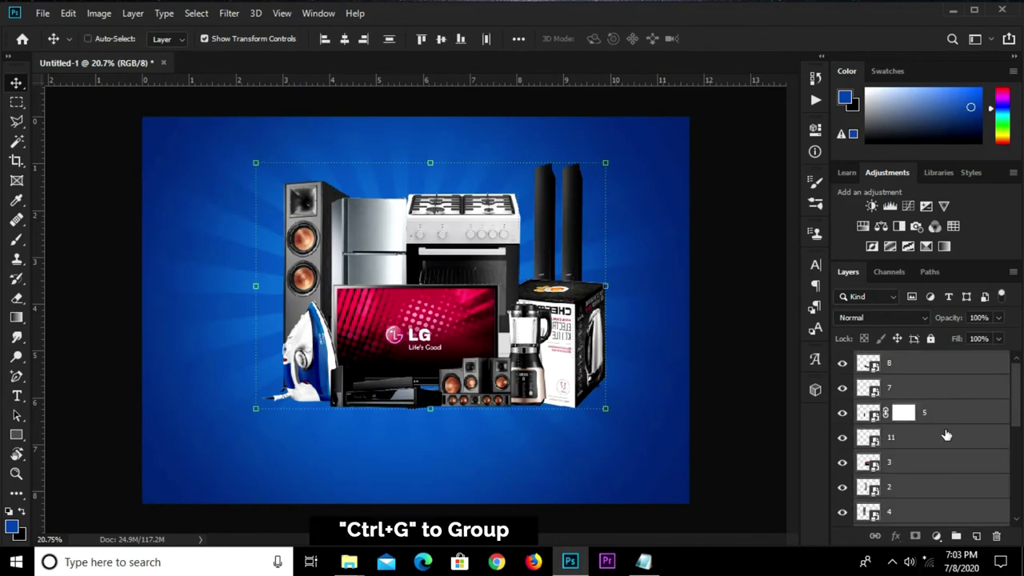
key("ctrl+g")
left_click(841, 360)
left_click(841, 360)
Scale Group 1 to about 91% and move it slightly lower over the sunburst.
key("ctrl+t")
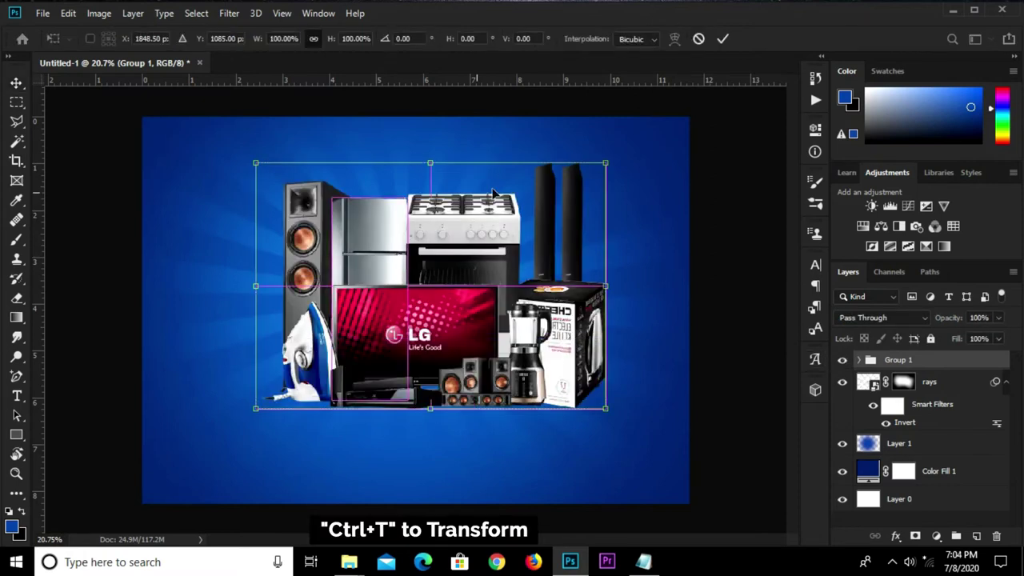
left_click_drag(605, 163, 542, 208)
left_click_drag(362, 294, 405, 351)
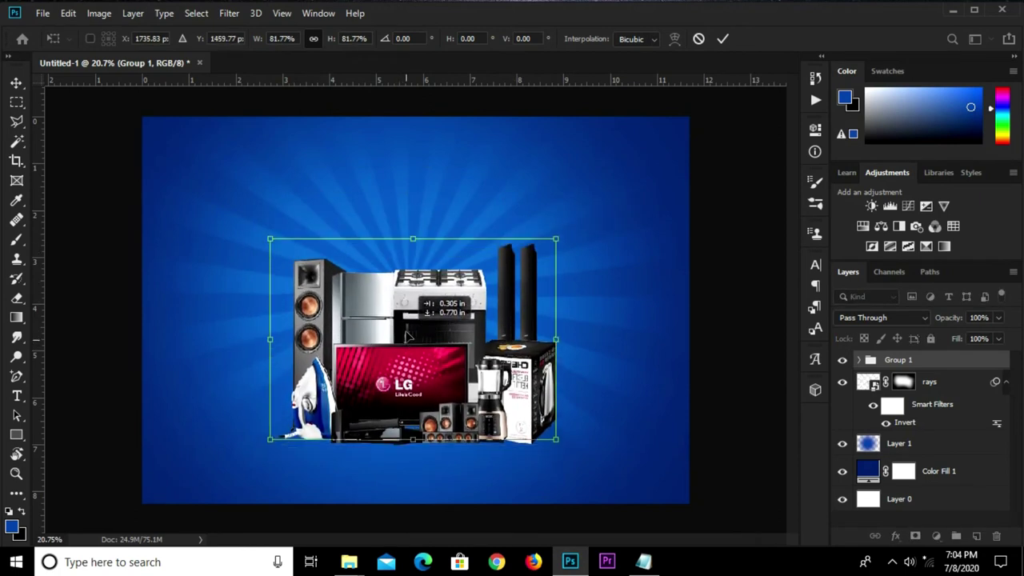
left_click_drag(405, 352, 405, 333)
left_click_drag(405, 240, 404, 224)
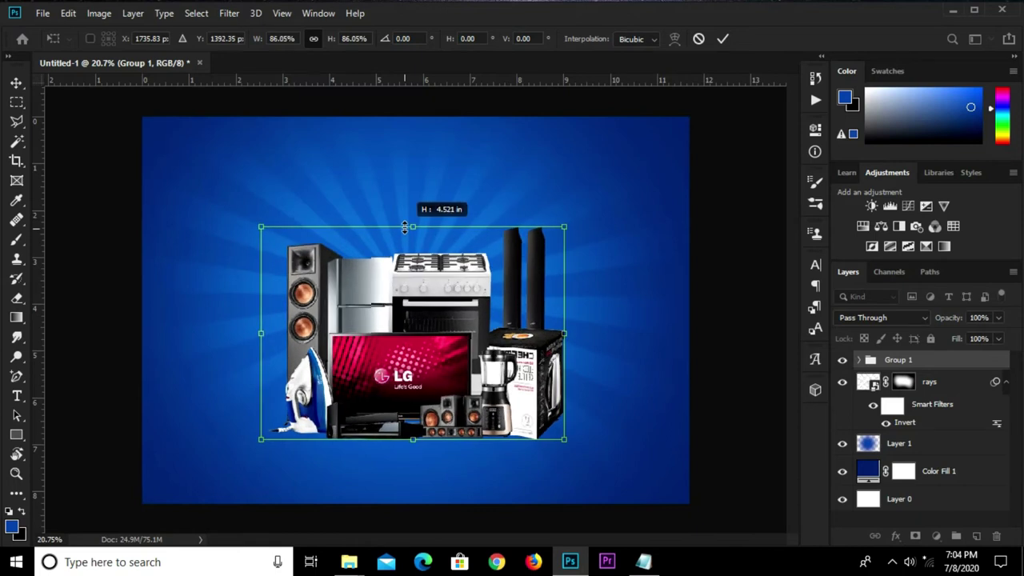
left_click_drag(403, 219, 402, 213)
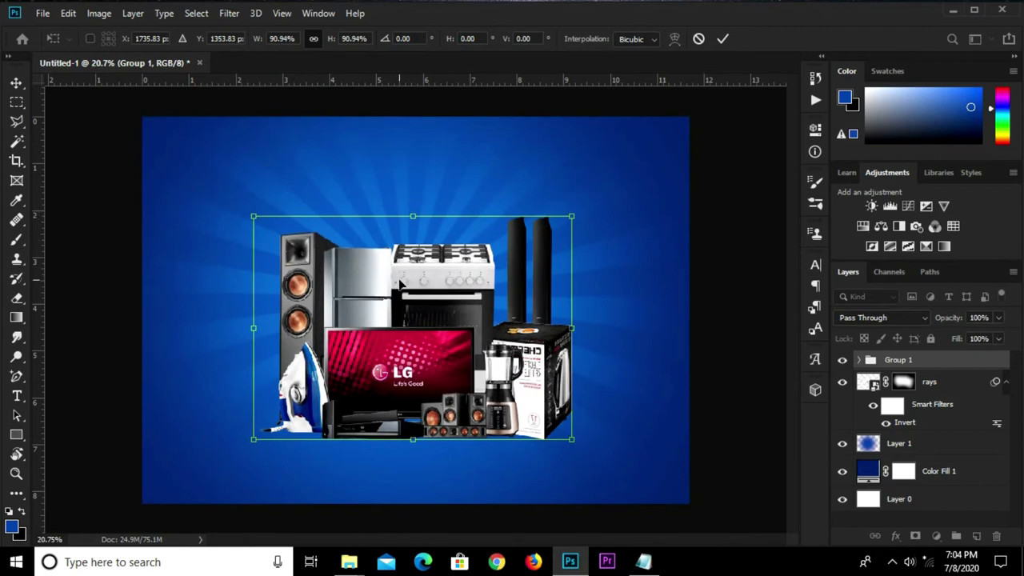
left_click_drag(403, 295, 405, 303)
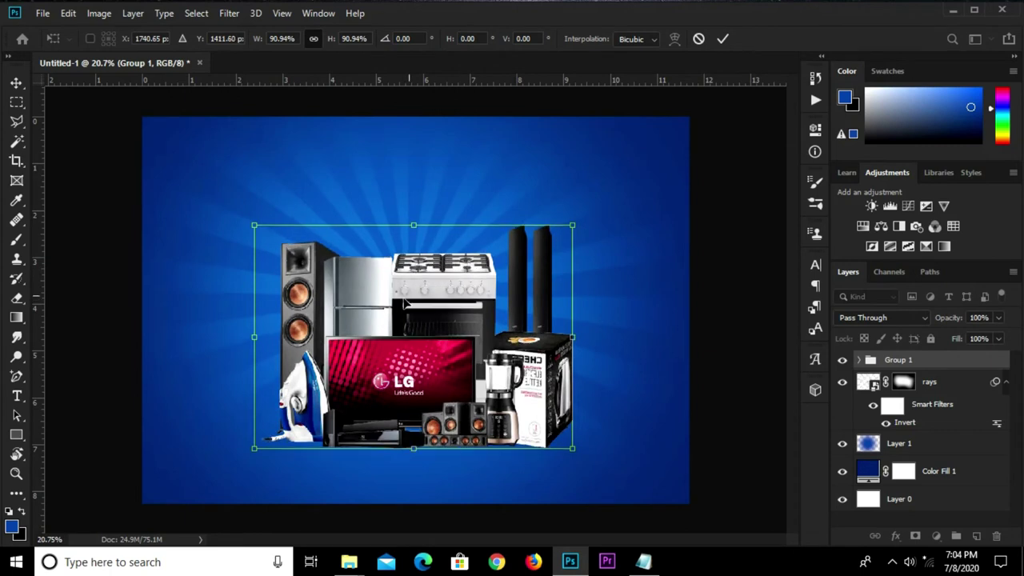
left_click(722, 38)
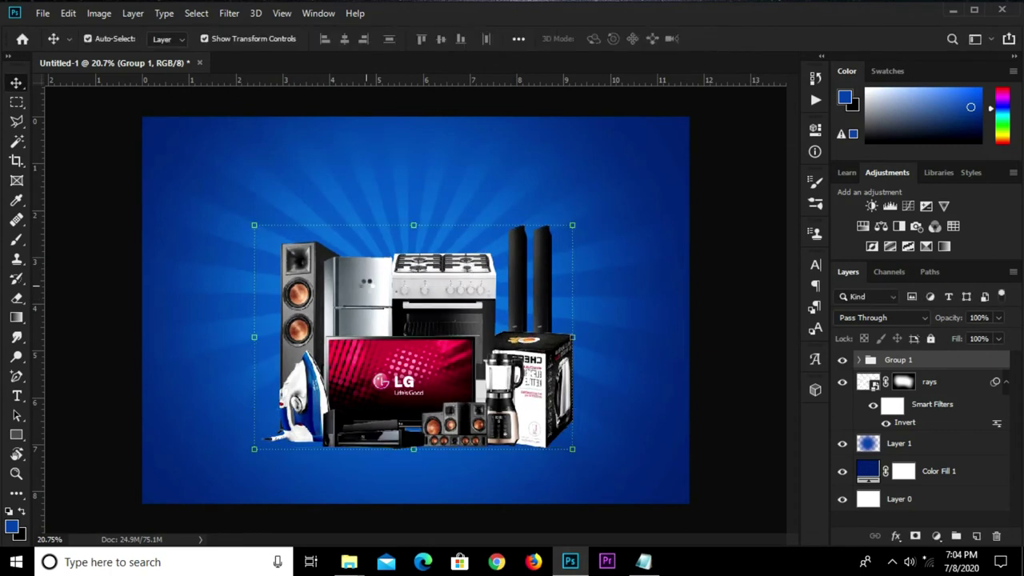
Copy the 'COMPANY NAME' text from the promo notes in Notepad.
left_click(128, 274)
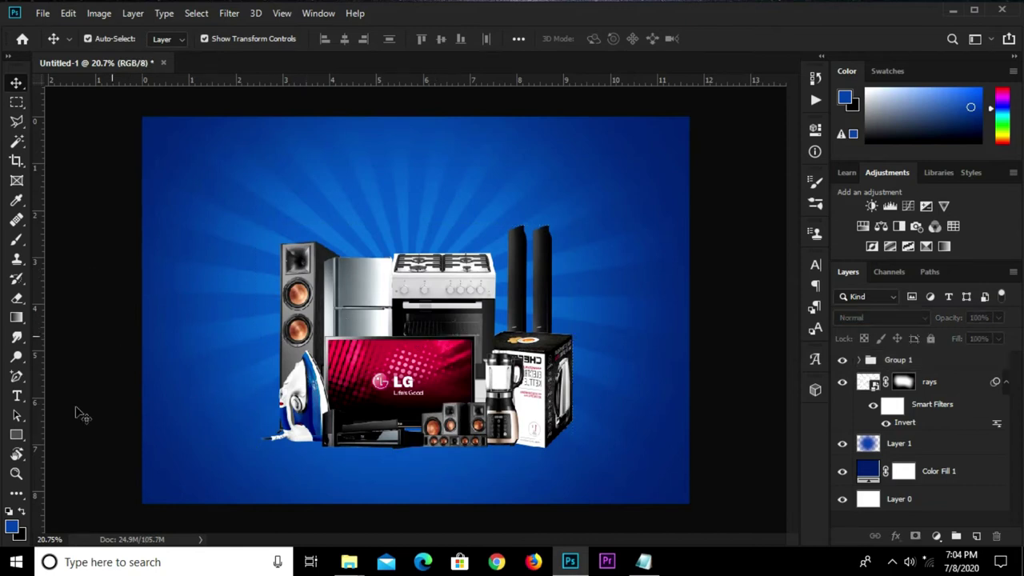
left_click(646, 564)
scroll(425, 200, "up", 1)
left_click_drag(397, 152, 263, 155)
right_click(329, 153)
left_click(377, 201)
left_click(252, 213)
Paste 'COMPANY NAME' as a new text layer near the top of the poster.
left_click(24, 395)
left_click(361, 150)
key("ctrl+v")
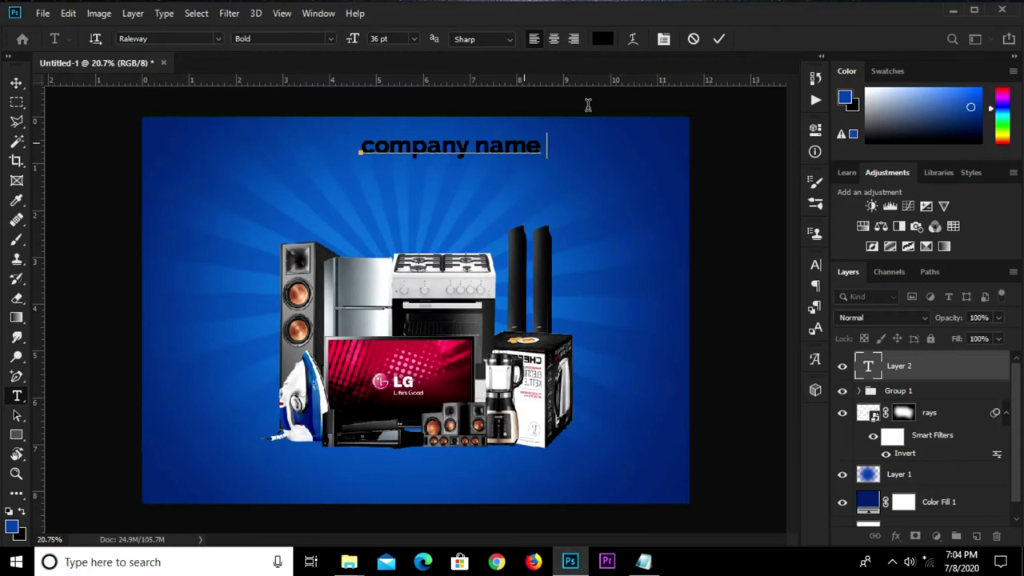
left_click(632, 135)
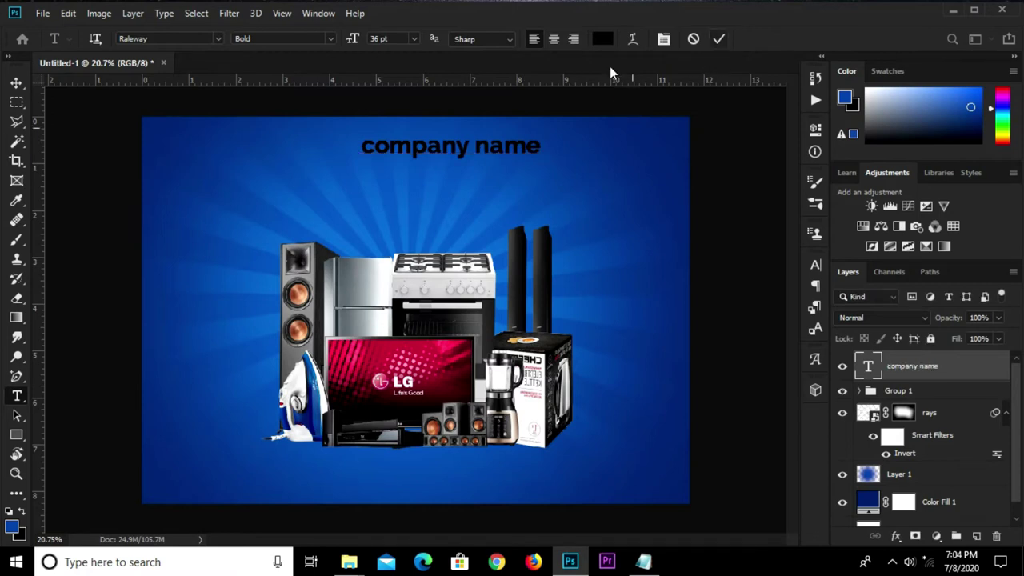
Set the heading text colour to white (ffffff).
left_click(602, 38)
left_click(155, 288)
type("ffffff")
left_click(459, 280)
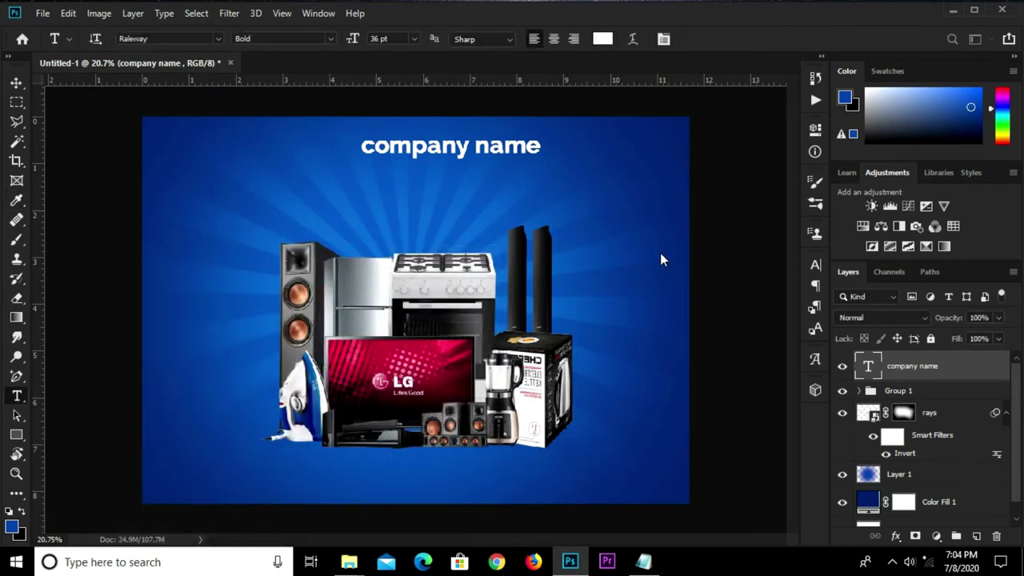
Make the heading All Caps at 20 pt in the Character panel.
left_click(814, 267)
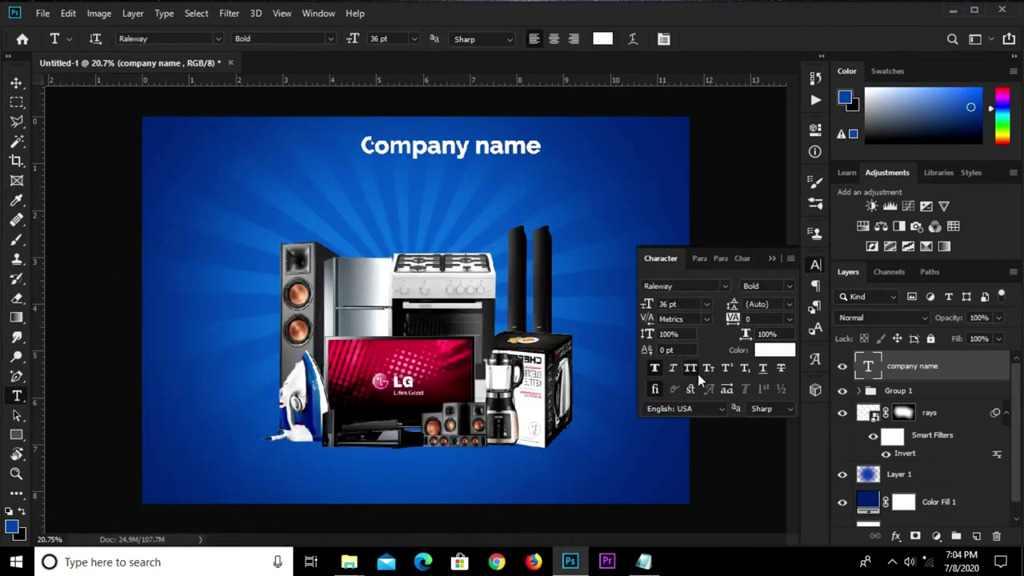
left_click(693, 369)
left_click(706, 304)
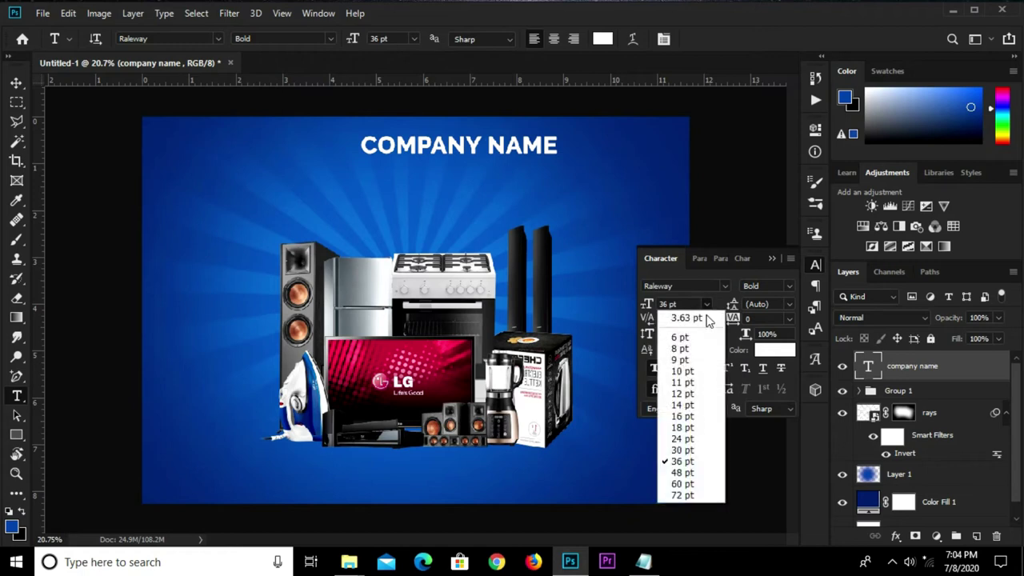
left_click(682, 428)
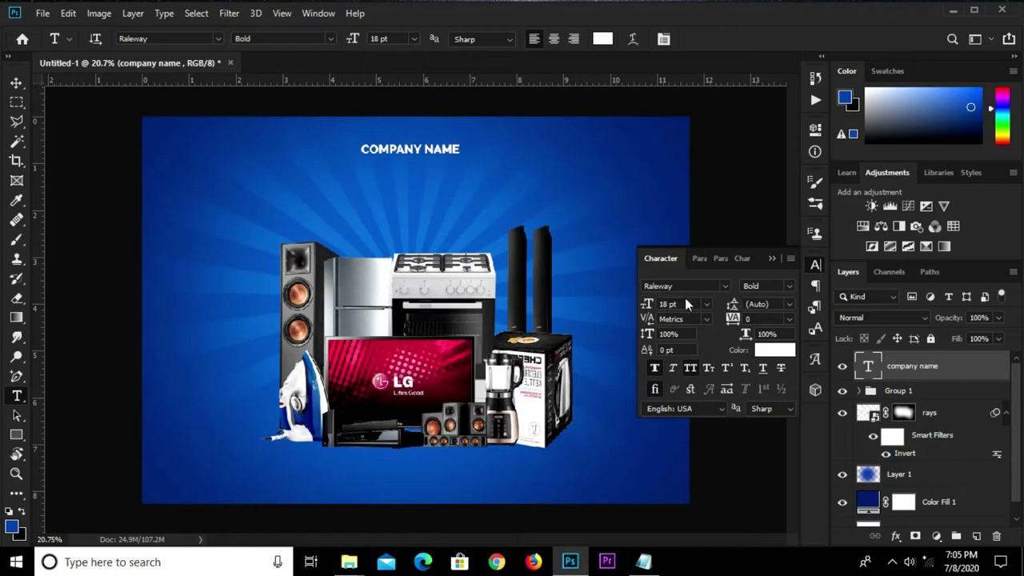
type("2")
key("Return")
left_click(772, 259)
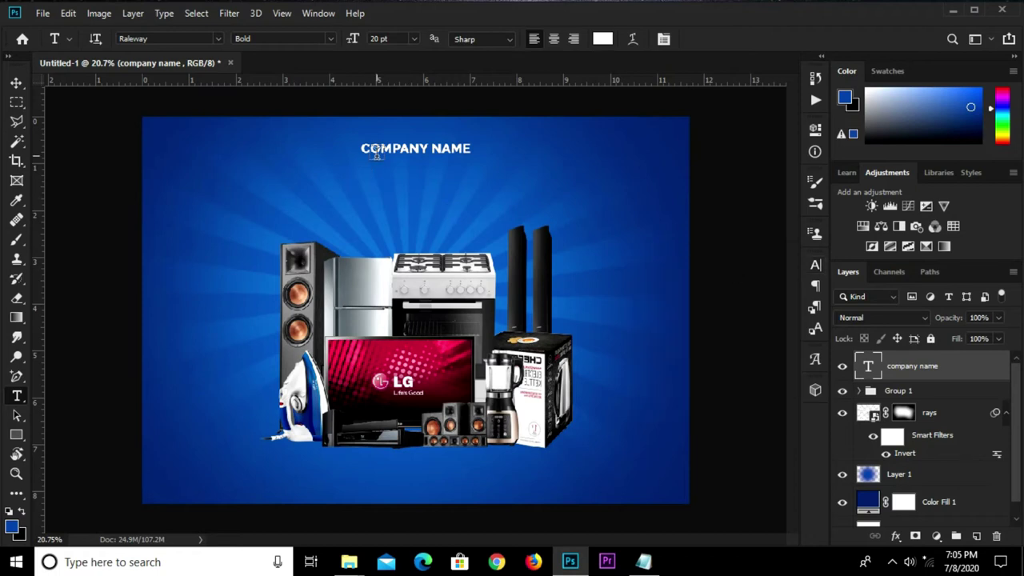
Centre the heading horizontally on the canvas and nudge it upward.
key("v")
key("ctrl+a")
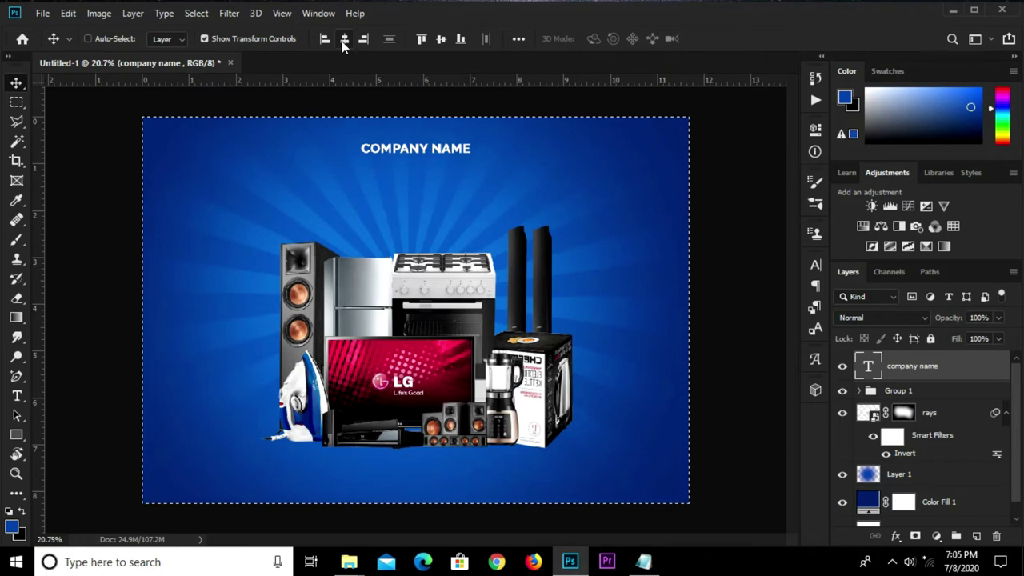
key("ctrl+d")
key("shift+Up")
key("shift+Up")
key("shift+Up")
key("shift+Up")
key("shift+Up")
key("shift+Up")
key("shift+Up")
key("shift+Up")
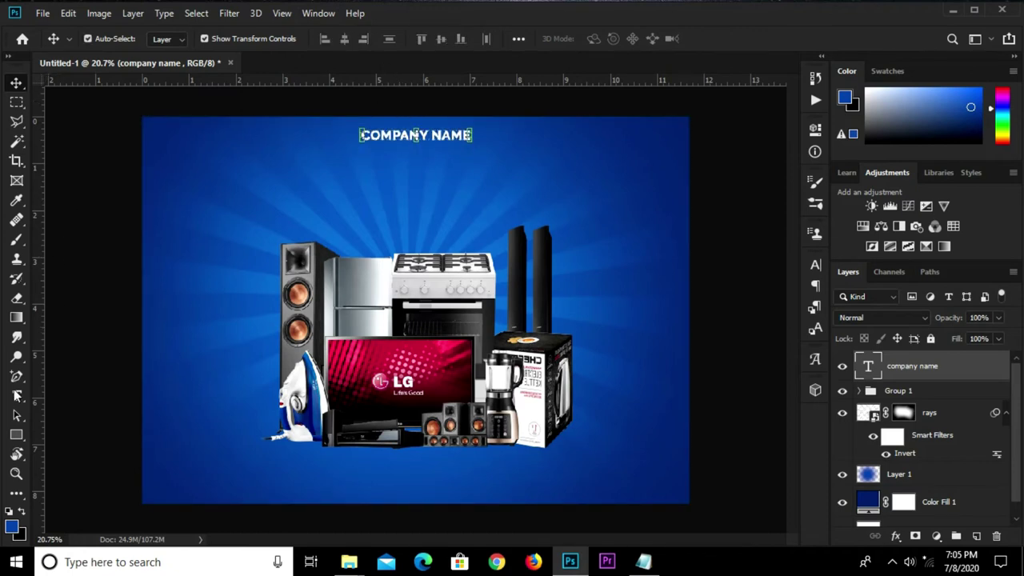
left_click(16, 434)
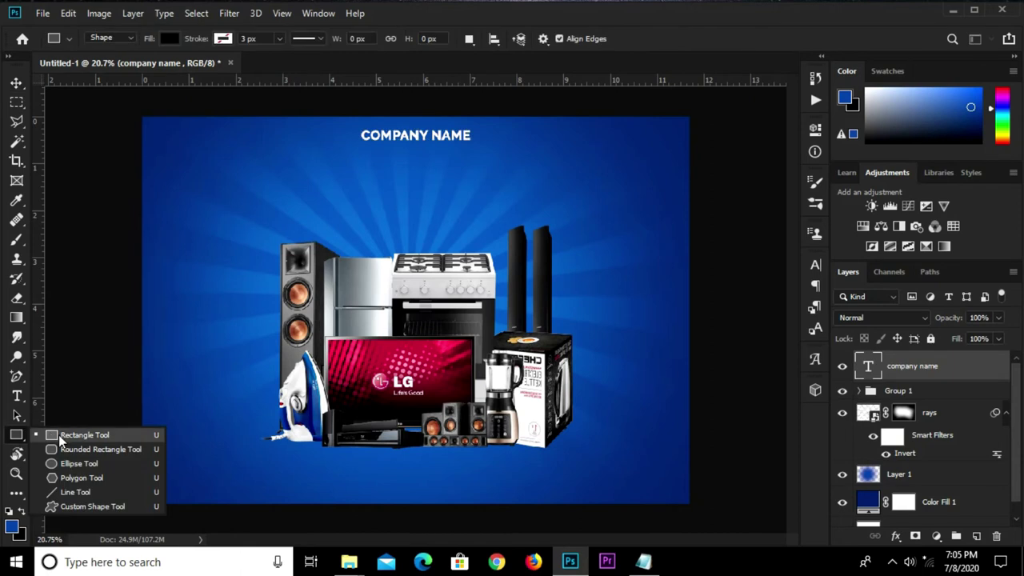
left_click(59, 436)
Draw a red 1505 × 151 px bar below the heading with 75.5 px rounded corners.
left_click(166, 38)
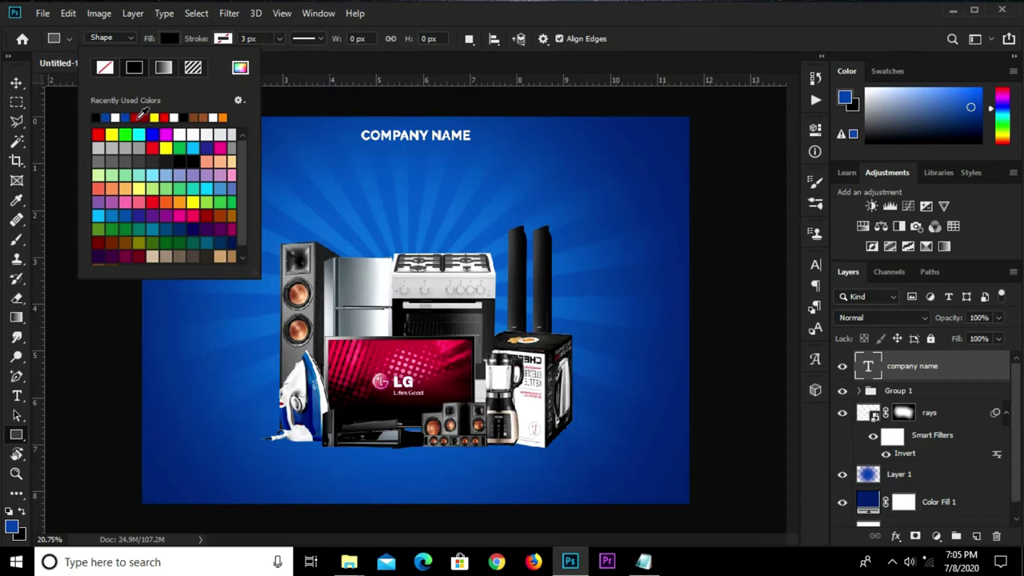
left_click(139, 117)
left_click(350, 57)
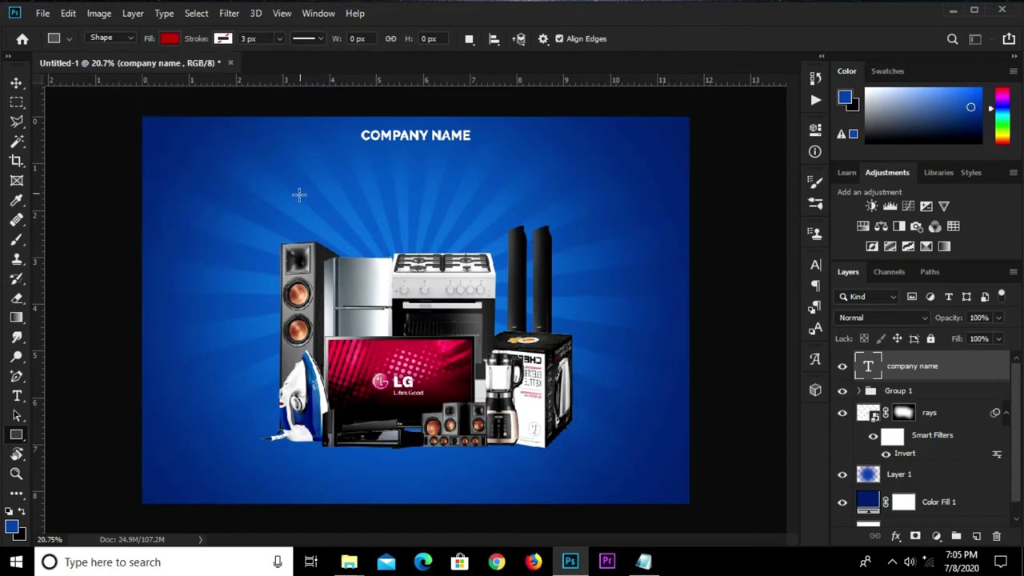
left_click_drag(271, 162, 505, 186)
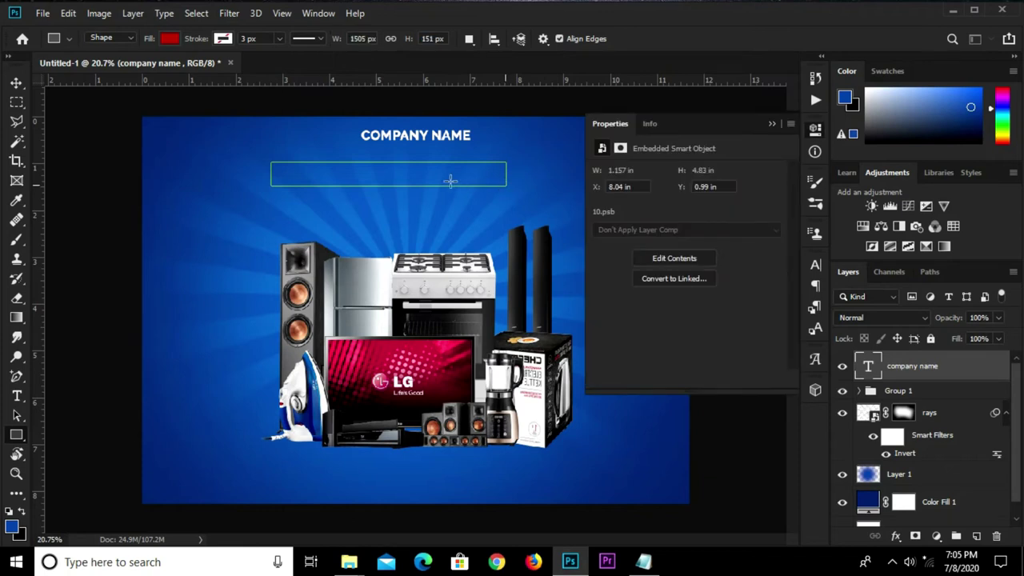
left_click_drag(725, 275, 835, 274)
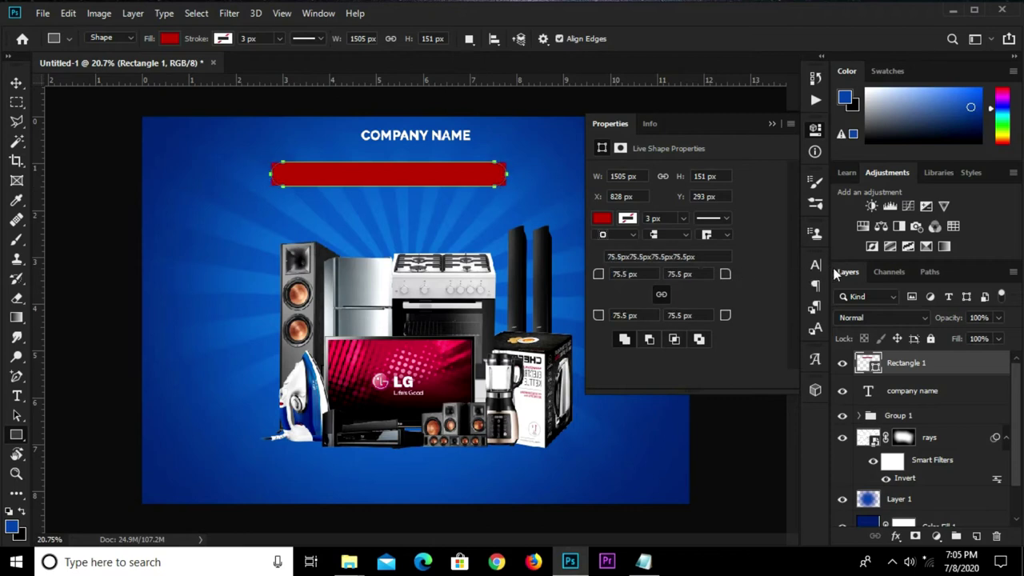
left_click(771, 125)
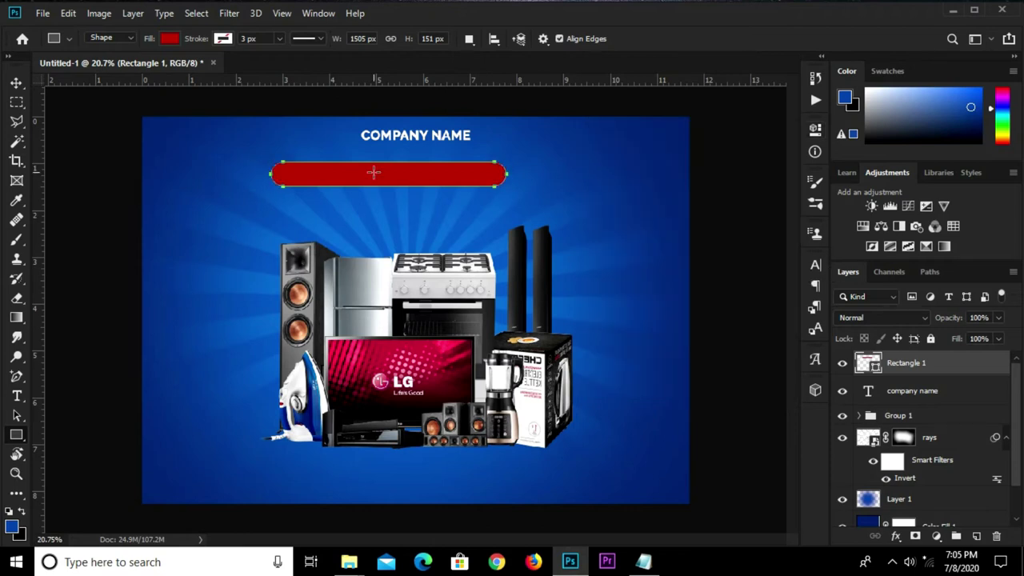
Centre the red bar horizontally on the canvas and nudge it up under the heading.
key("v")
key("ctrl+a")
left_click(346, 42)
key("ctrl+d")
key("shift+Up")
key("shift+Up")
key("shift+Up")
key("shift+Up")
key("shift+Up")
key("shift+Up")
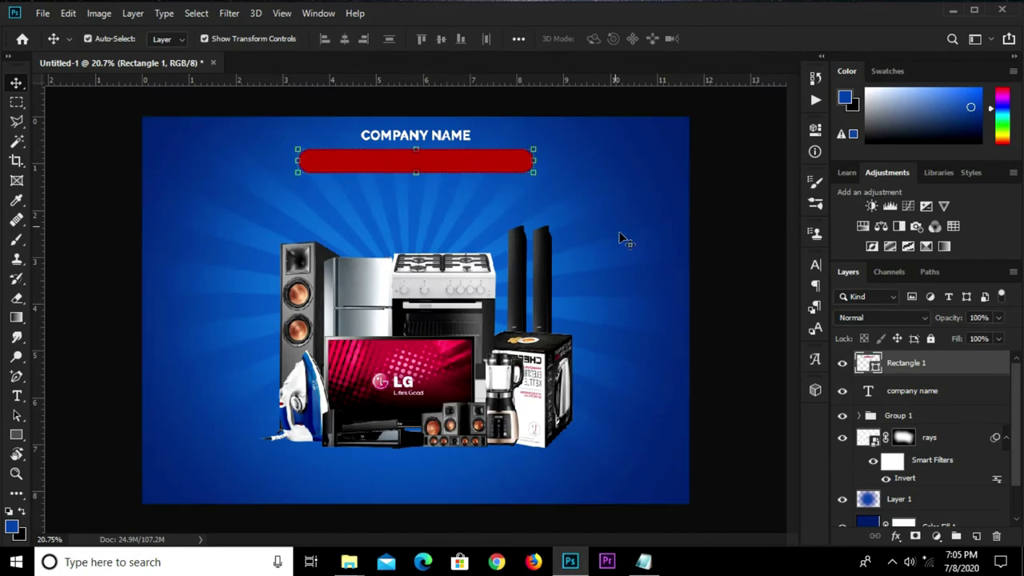
left_click(720, 327)
left_click(643, 562)
Copy the appliance shop name from the promo notes.
left_click_drag(426, 179, 330, 180)
right_click(357, 183)
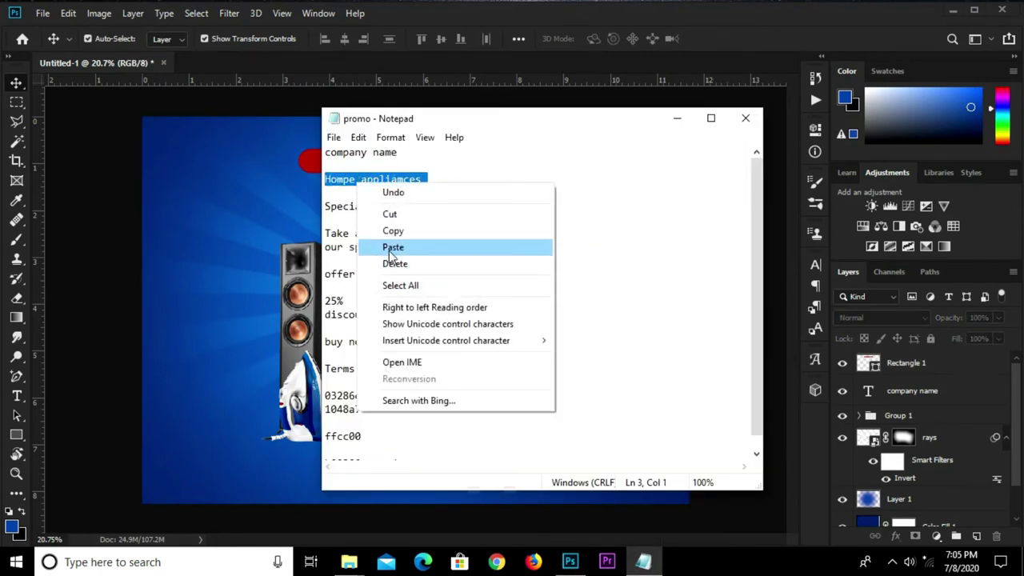
left_click(390, 231)
left_click(214, 223)
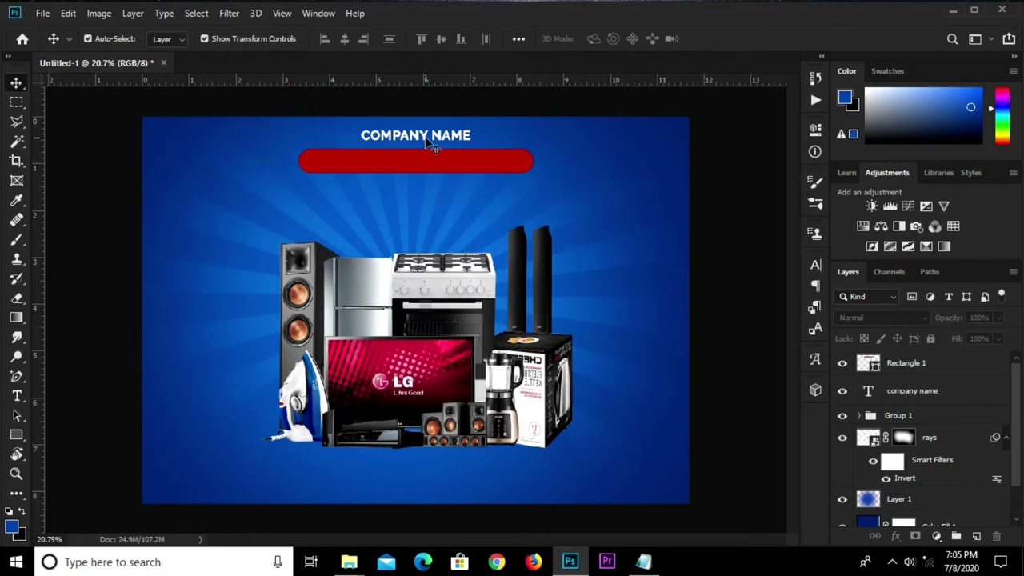
Duplicate the COMPANY NAME heading onto the red bar, above the bar layer.
left_click(428, 142)
scroll(432, 136, "up", 3)
left_click_drag(439, 117, 440, 155)
left_click_drag(877, 393, 890, 360)
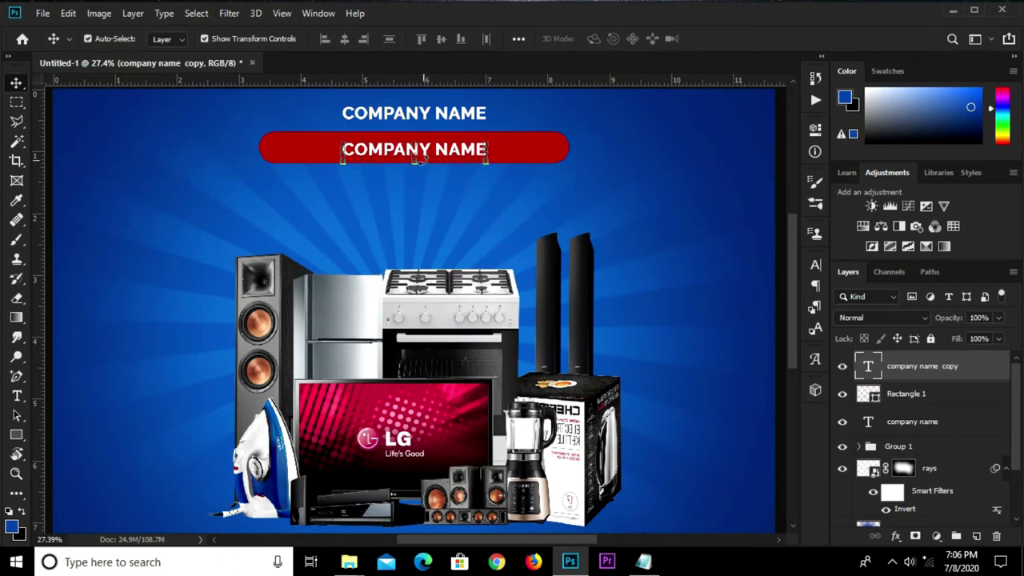
Replace the duplicated heading text with 'HOMPE APPLIAMCES'.
key("t")
left_click(373, 152)
key("ctrl+a")
type("HOMPE APPLIAMCES")
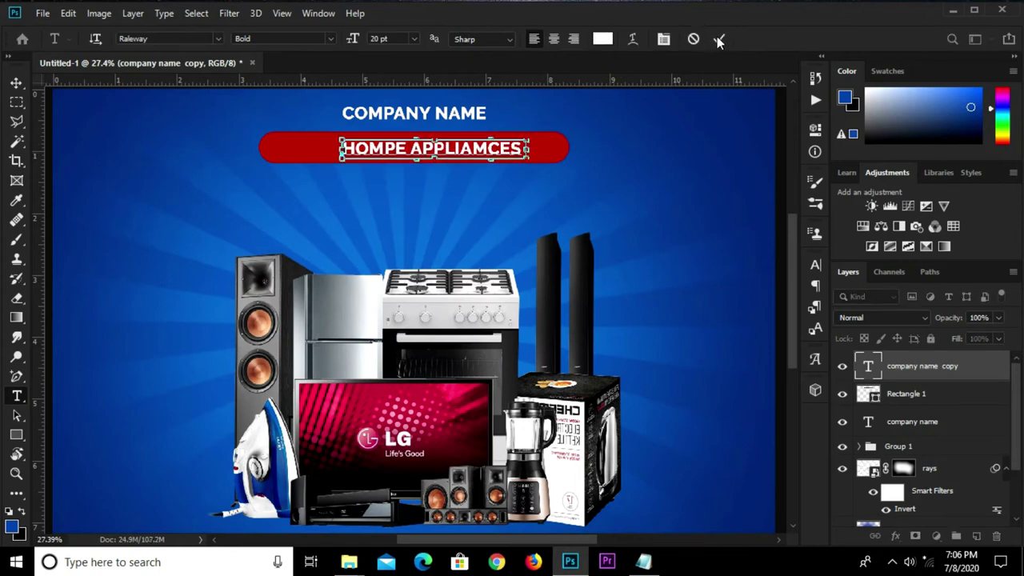
left_click(428, 166)
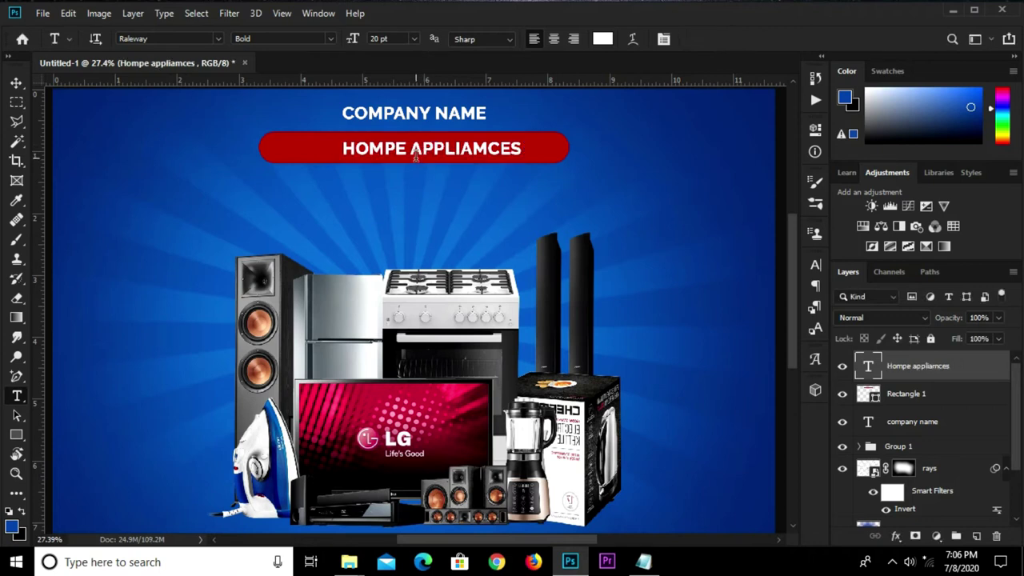
Centre the banner text in the red bar and scale it up to about 169%.
key("v")
left_click_drag(425, 152, 425, 156)
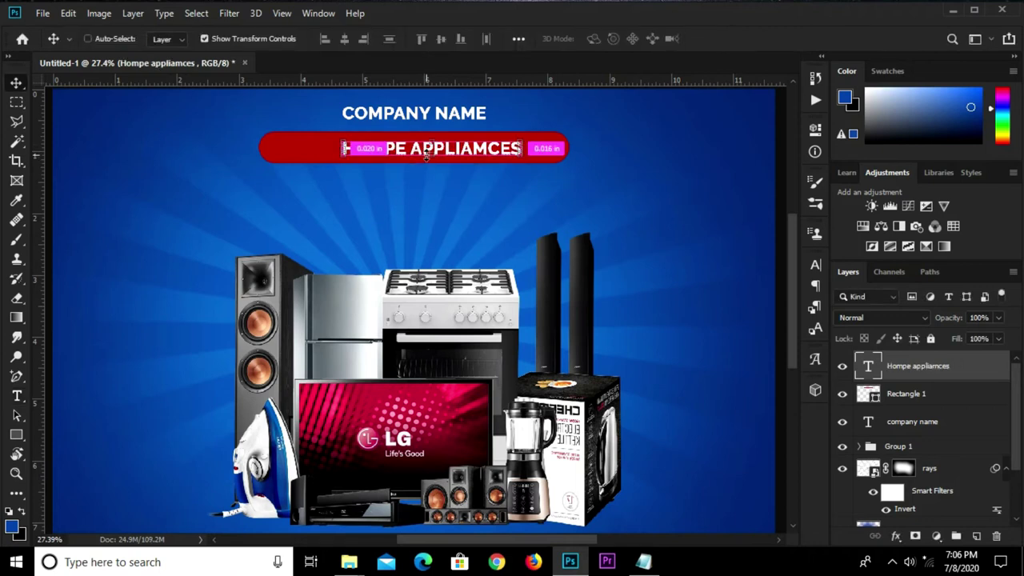
key("ctrl+t")
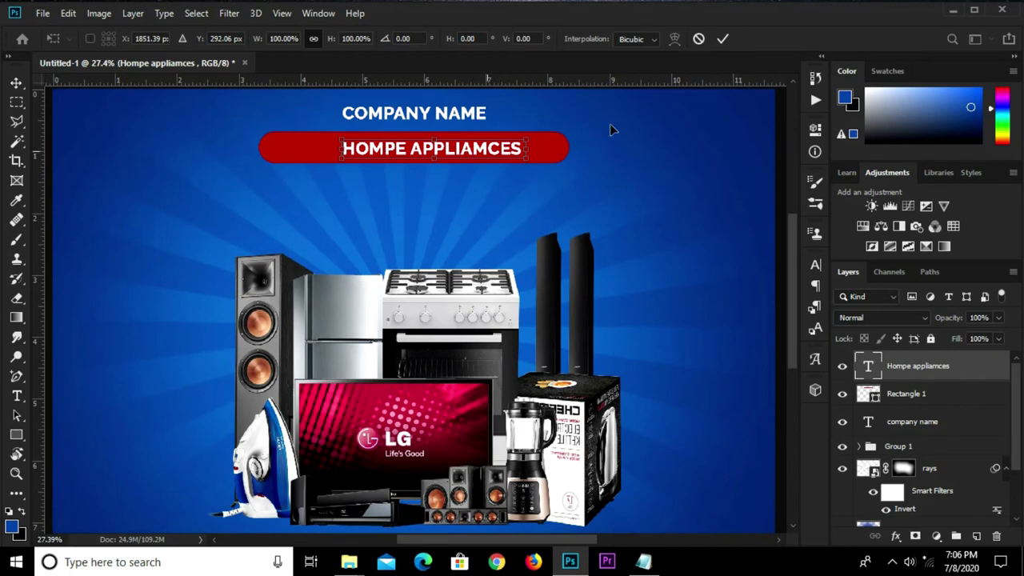
left_click_drag(433, 159, 433, 170)
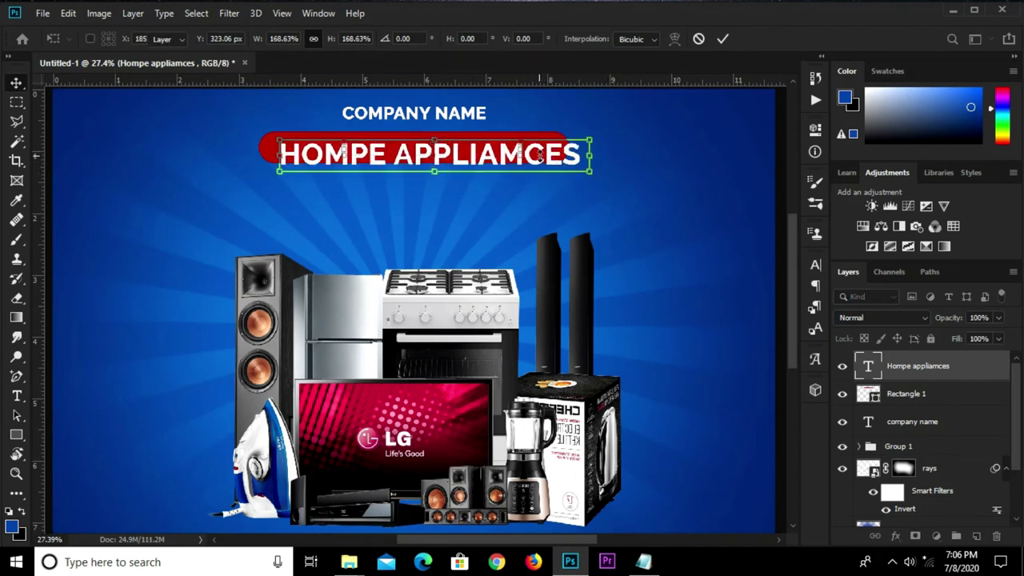
key("Return")
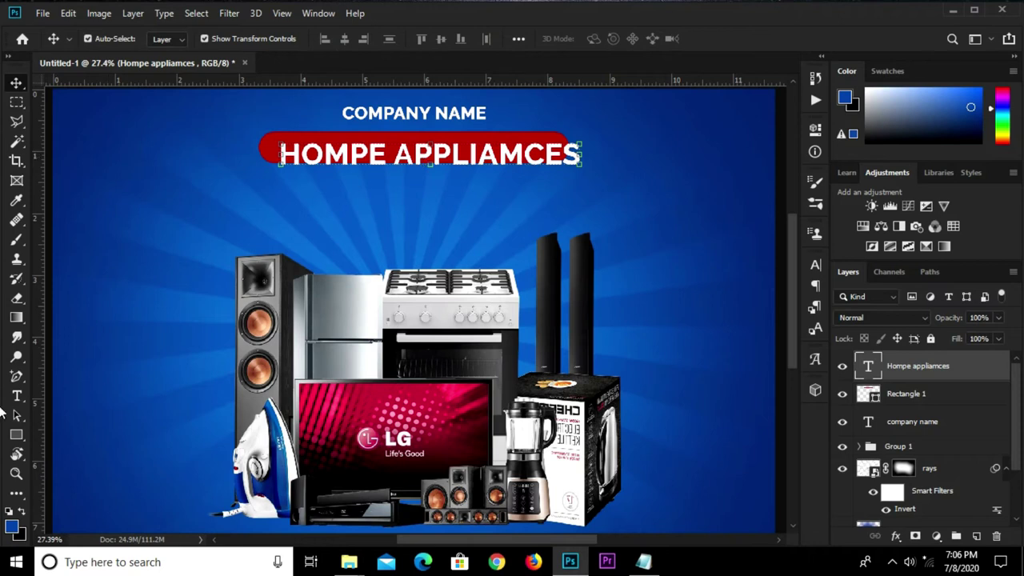
Correct the typo to 'HOMPE APPLIANCES' and reposition the text on the red bar.
left_click(17, 395)
left_click(499, 156)
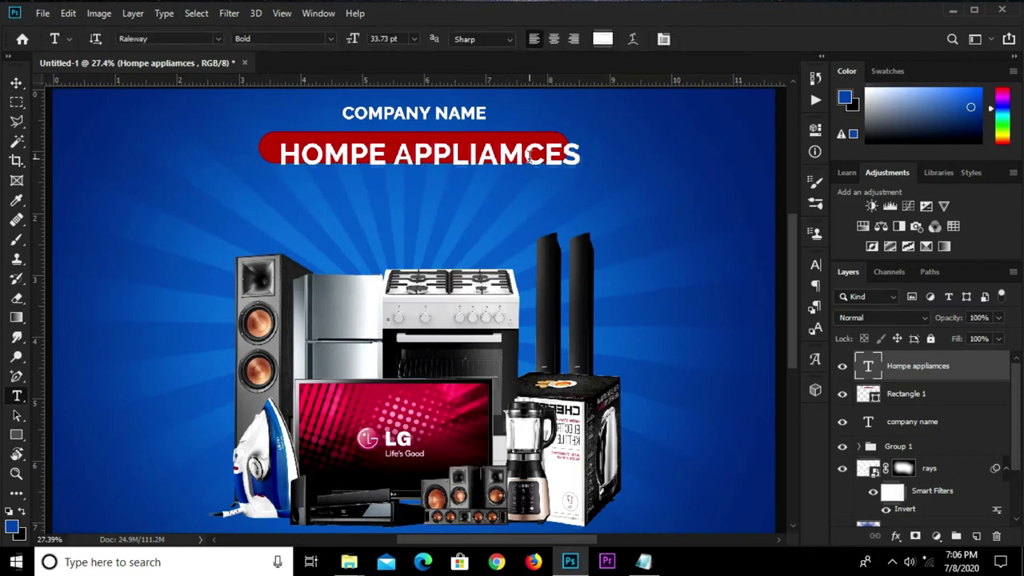
key("BackSpace")
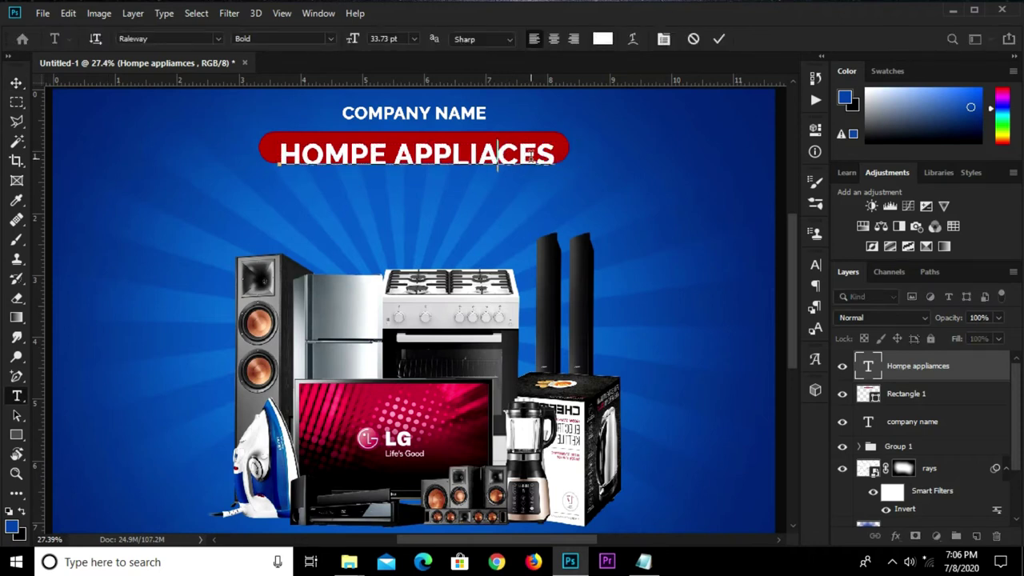
type("N")
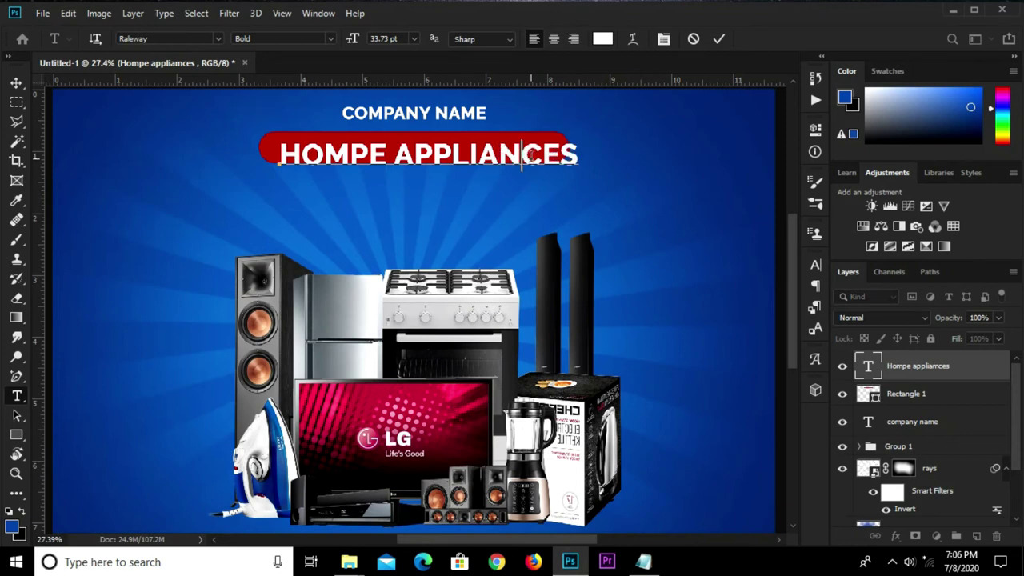
left_click_drag(555, 156, 573, 156)
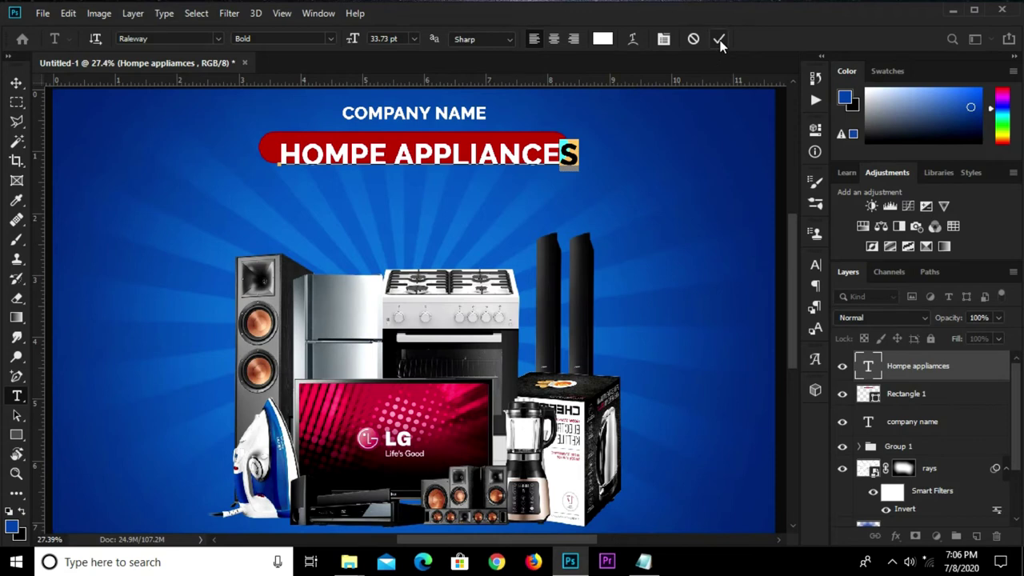
left_click(507, 150)
key("ctrl+Return")
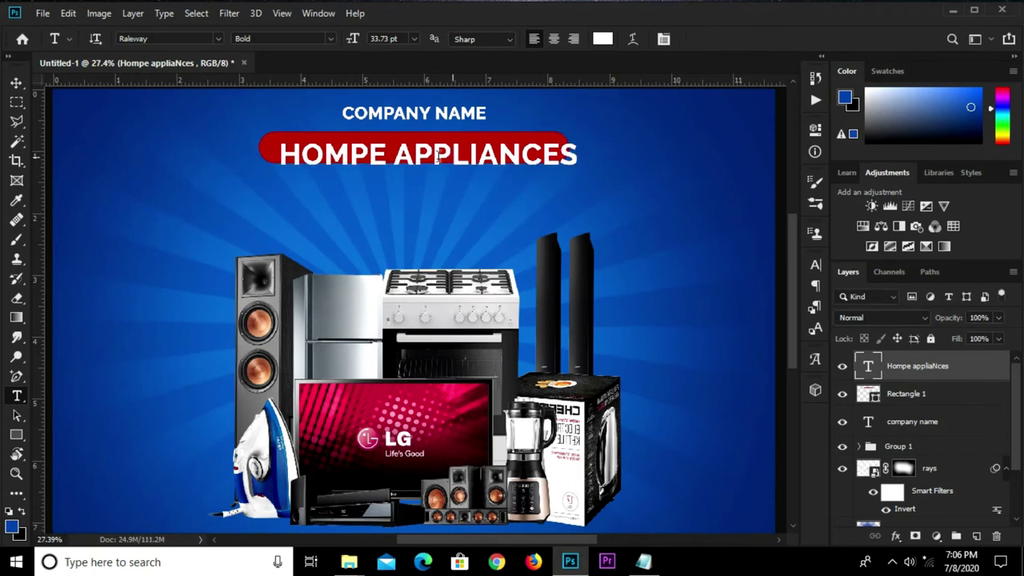
key("v")
left_click_drag(438, 159, 442, 149)
Stretch Rectangle 1 wider to the left and centre it horizontally on the poster.
left_click(938, 396)
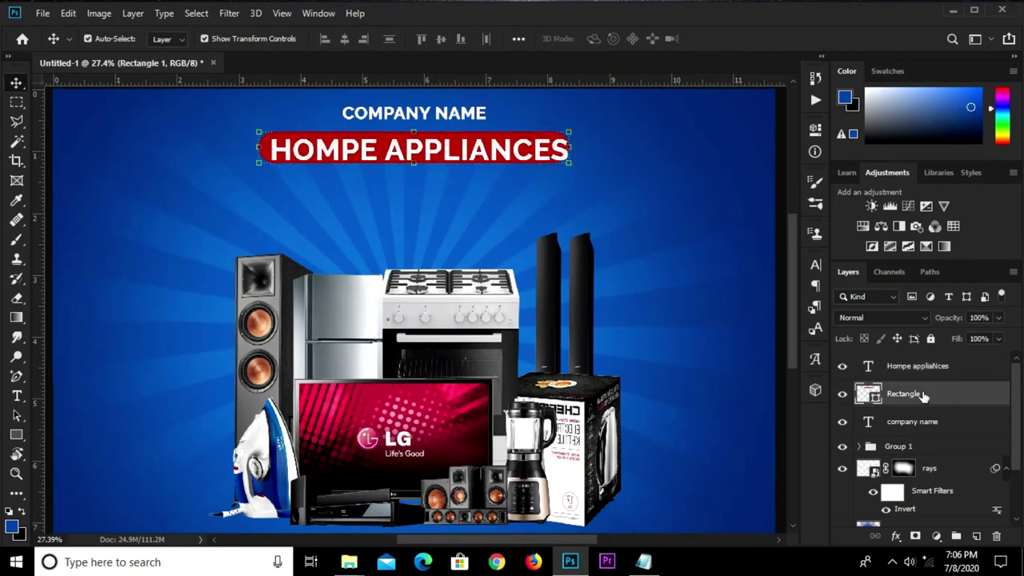
key("ctrl+t")
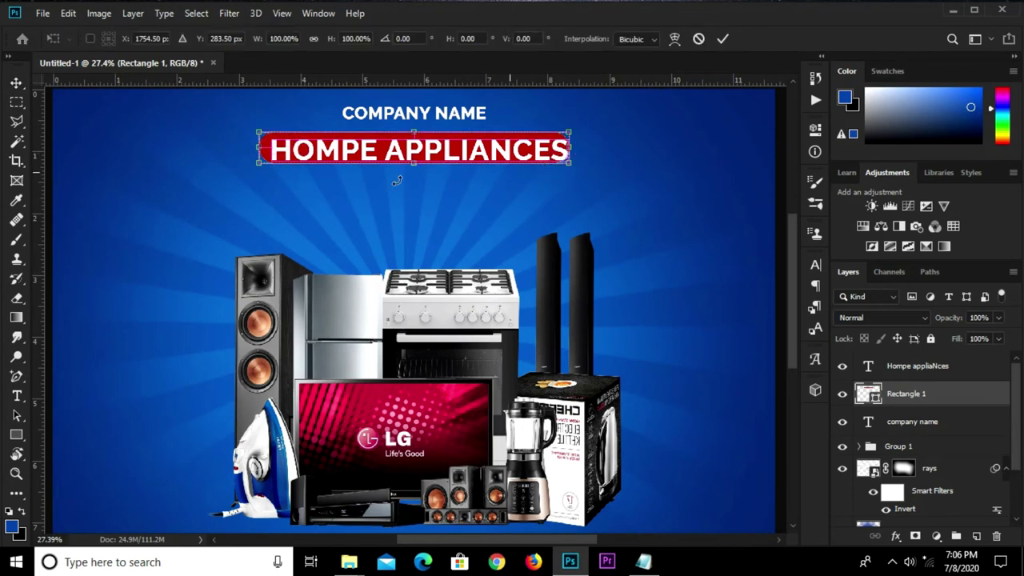
mouse_move(257, 163)
left_mouse_down()
mouse_move(246, 177)
mouse_move(224, 164)
left_mouse_up()
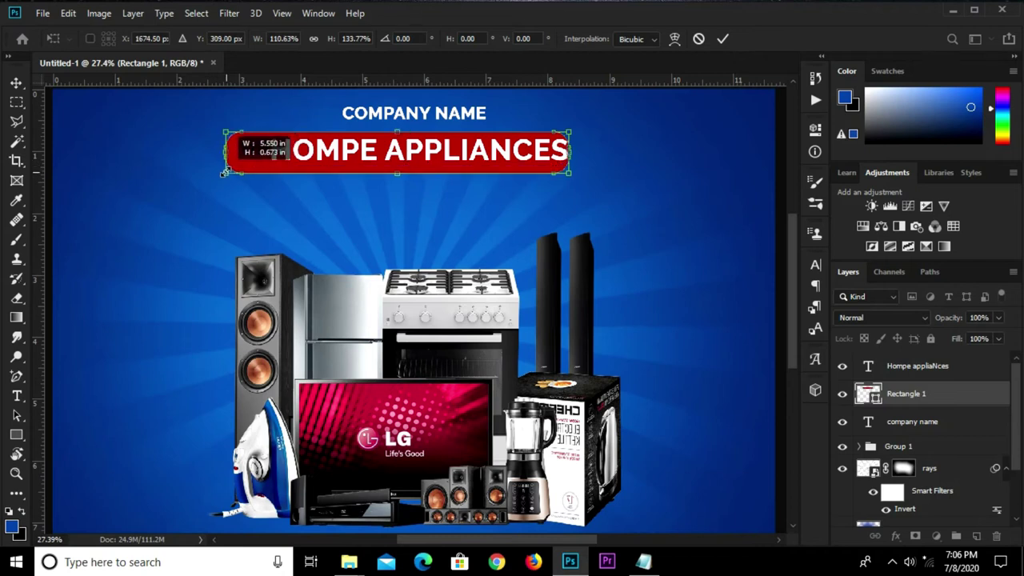
key("Return")
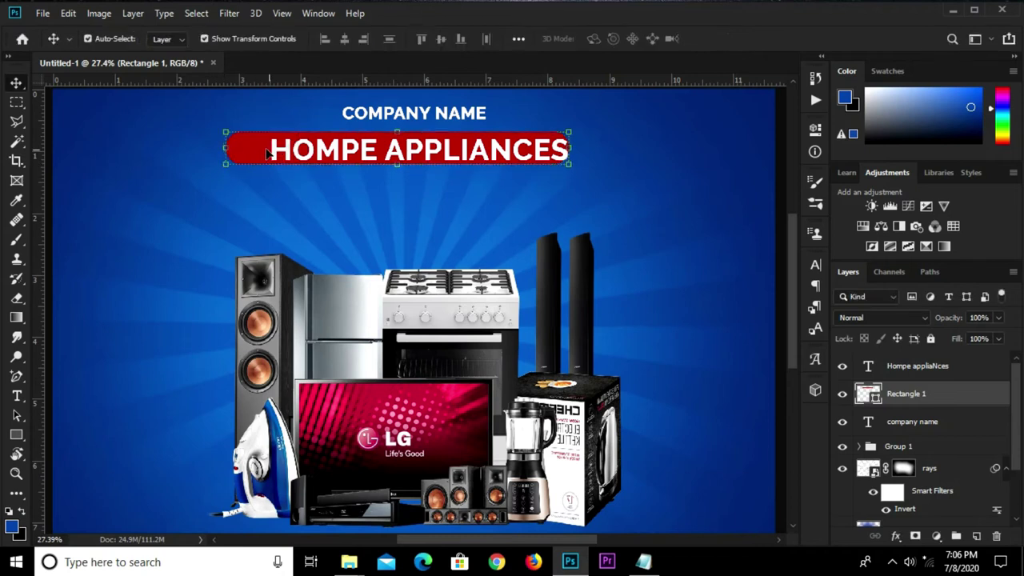
key("ctrl+a")
left_click(343, 38)
key("ctrl+d")
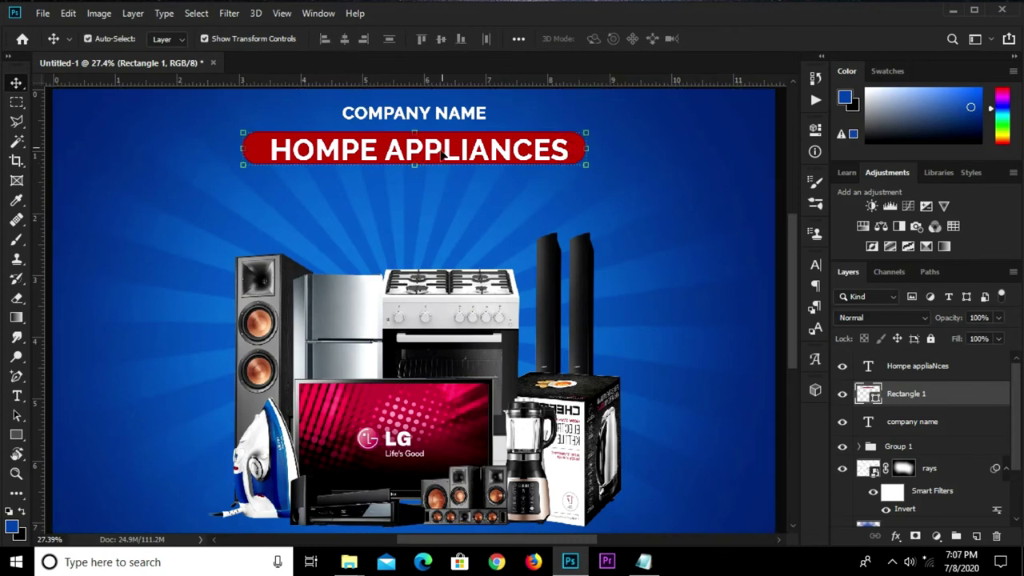
Nudge the HOMPE APPLIANCES text so it sits evenly on the red bar.
left_click(442, 152)
left_click_drag(443, 152, 440, 149)
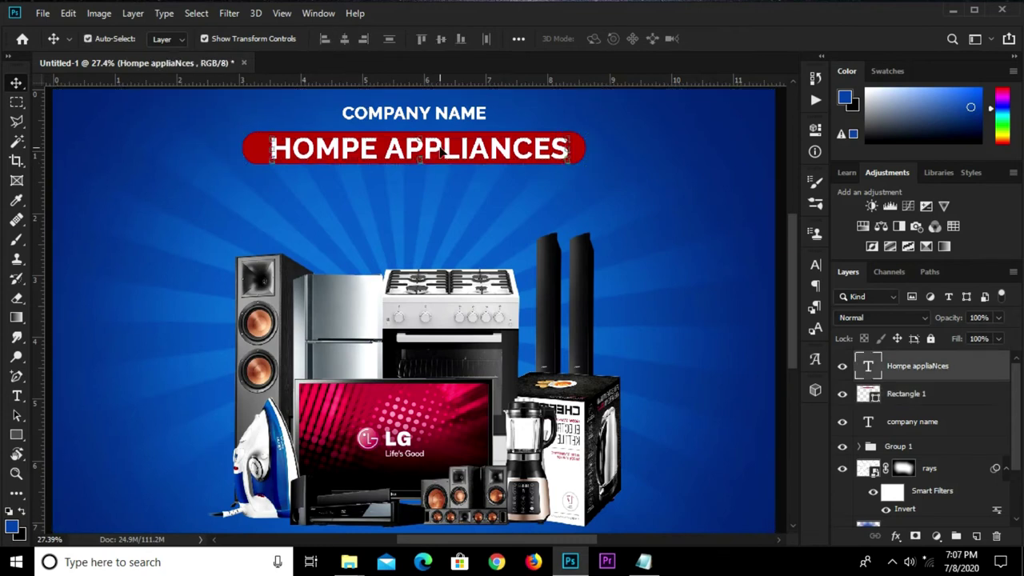
key("Down")
key("Down")
key("Down")
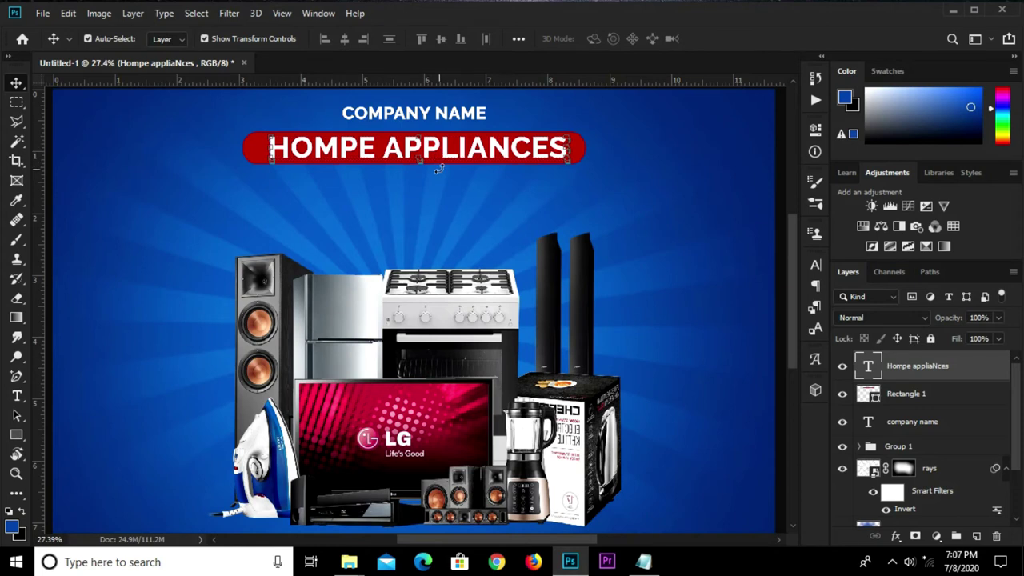
scroll(438, 169, "down", 1)
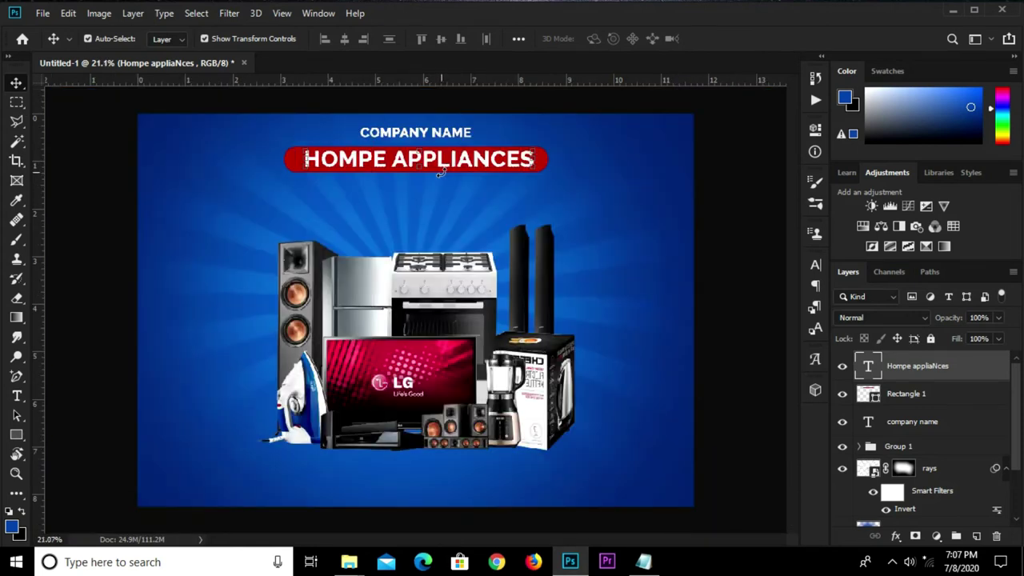
left_click(84, 288)
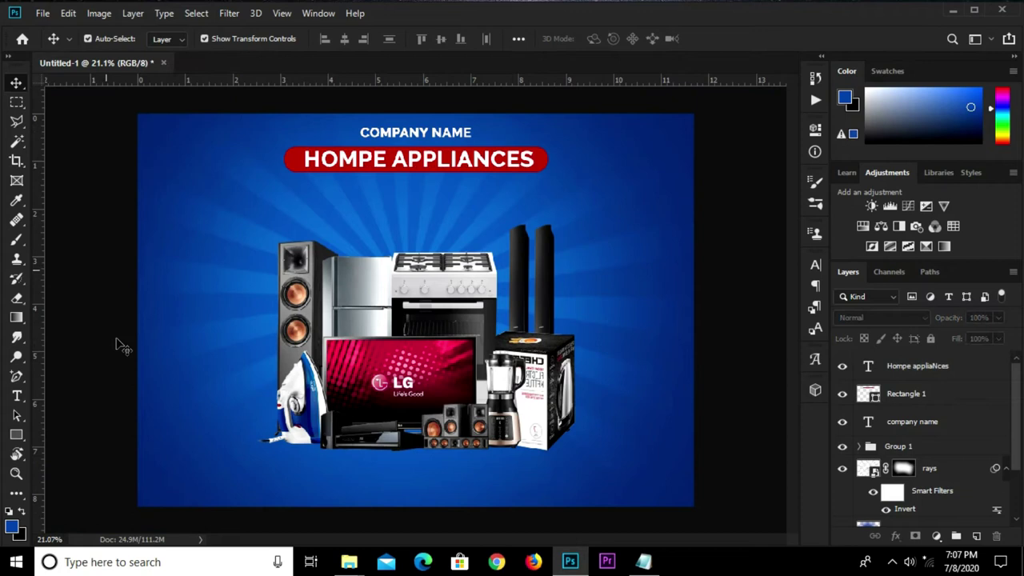
left_click(430, 160)
Duplicate the banner text just below it and copy 'Special Promo' from the notes.
scroll(433, 163, "up", 1)
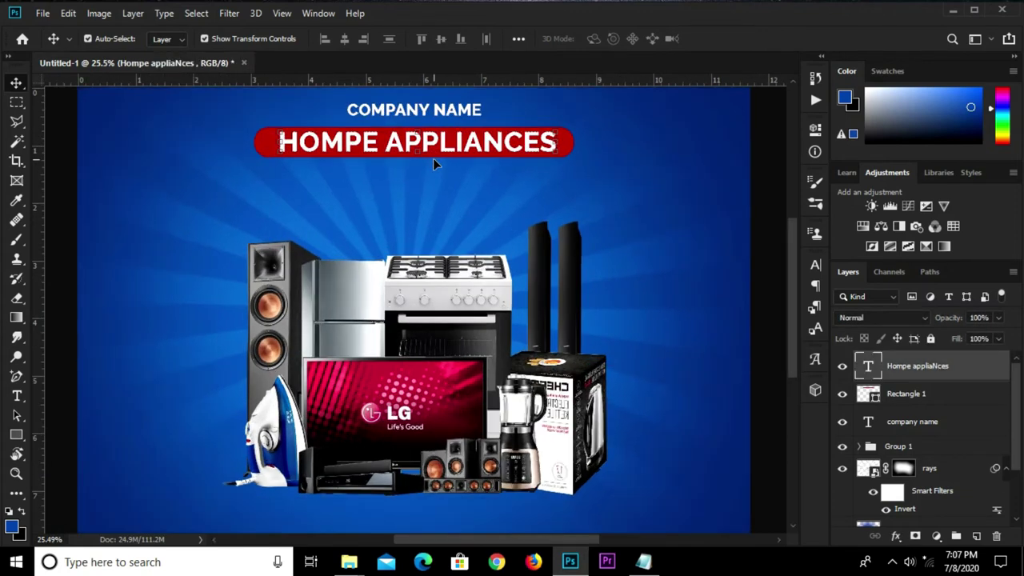
left_click_drag(432, 148, 420, 183)
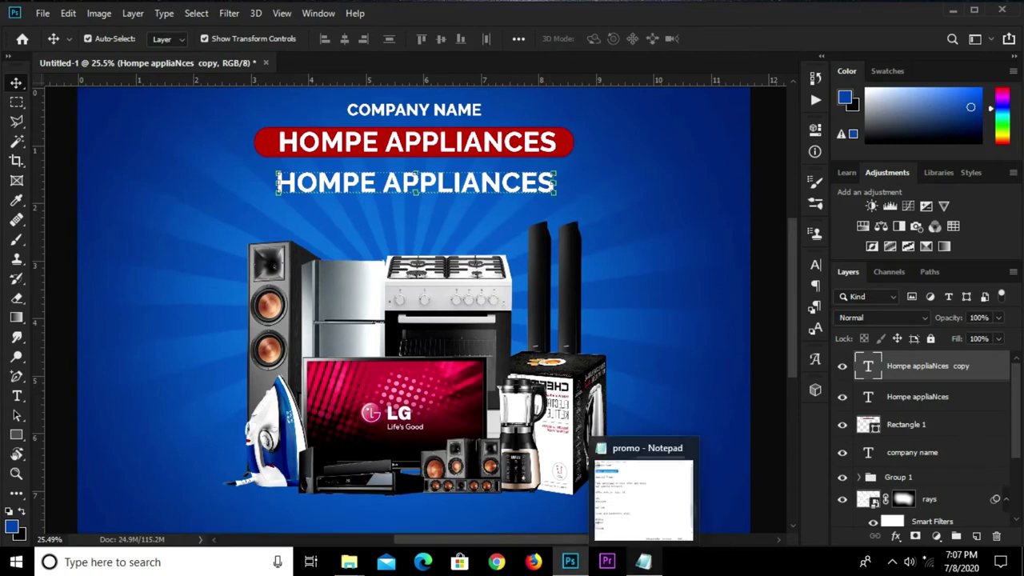
left_click(643, 561)
left_click_drag(413, 210, 328, 202)
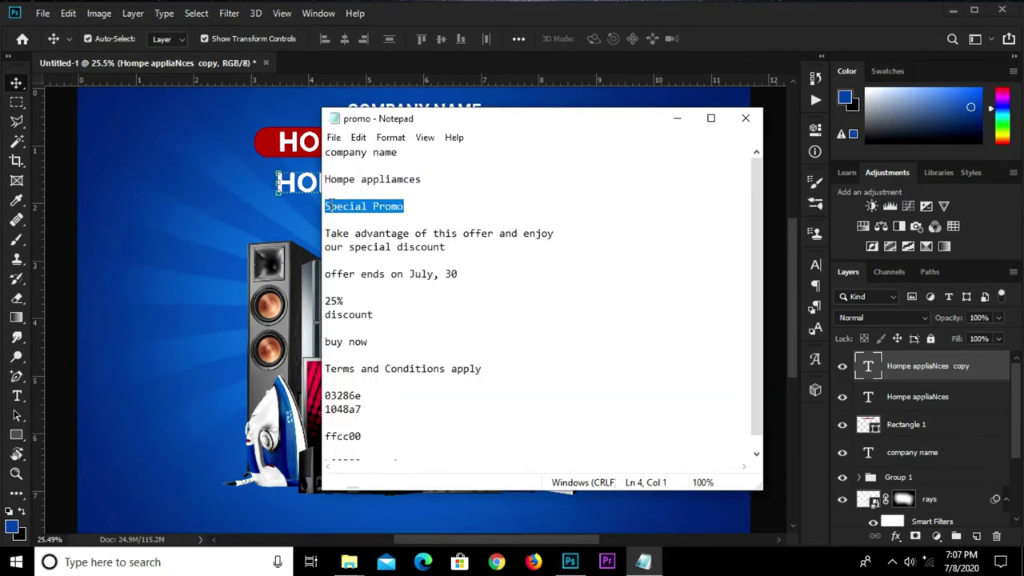
right_click(328, 205)
left_click(359, 251)
left_click(156, 211)
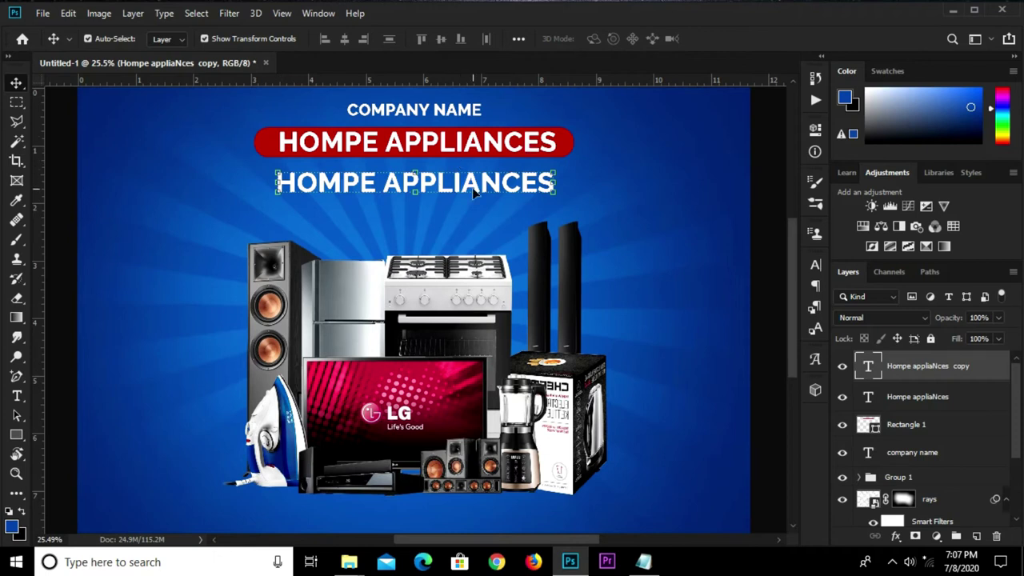
Replace the duplicated text with 'Special Promo'.
key("t")
left_click(359, 182)
key("ctrl+a")
key("ctrl+v")
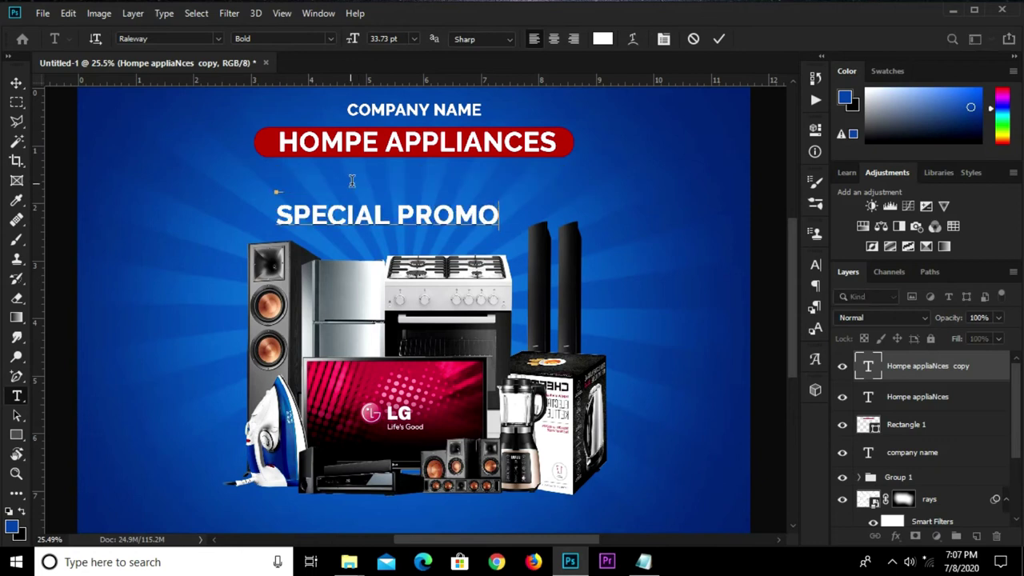
left_click(719, 42)
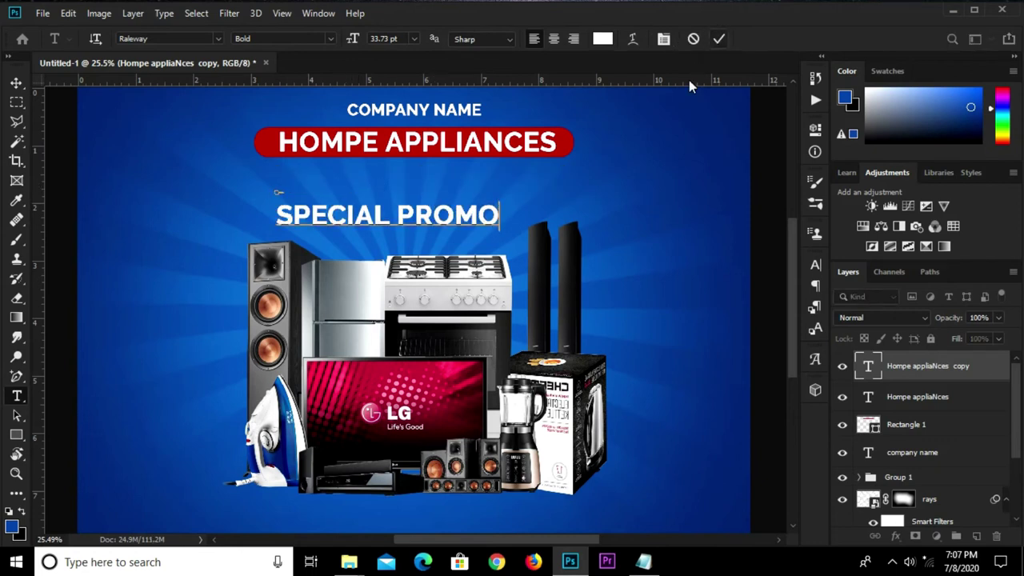
Turn off All Caps, set Special Promo to 72 pt, and move it under the banner.
left_click(16, 83)
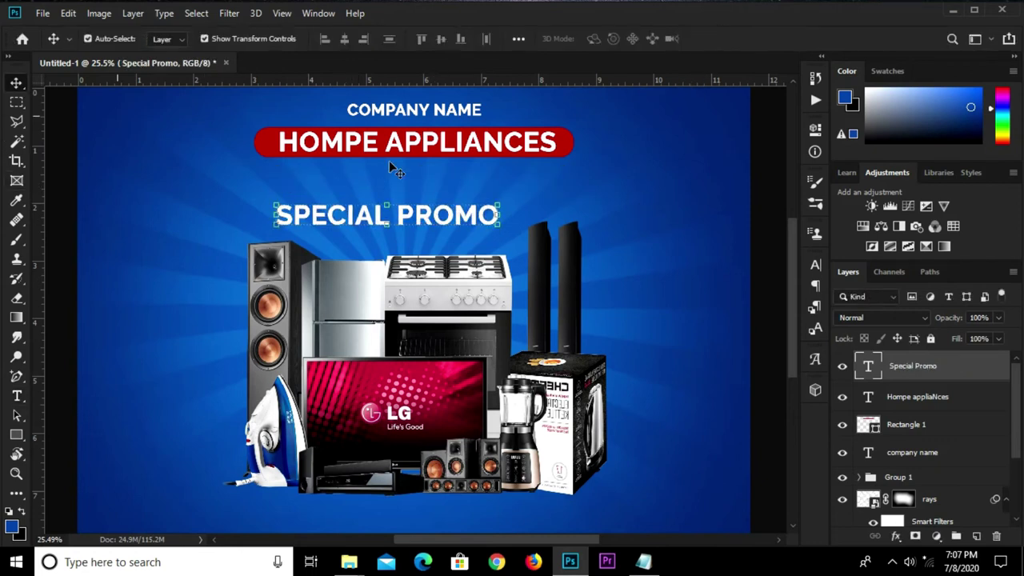
left_click(815, 264)
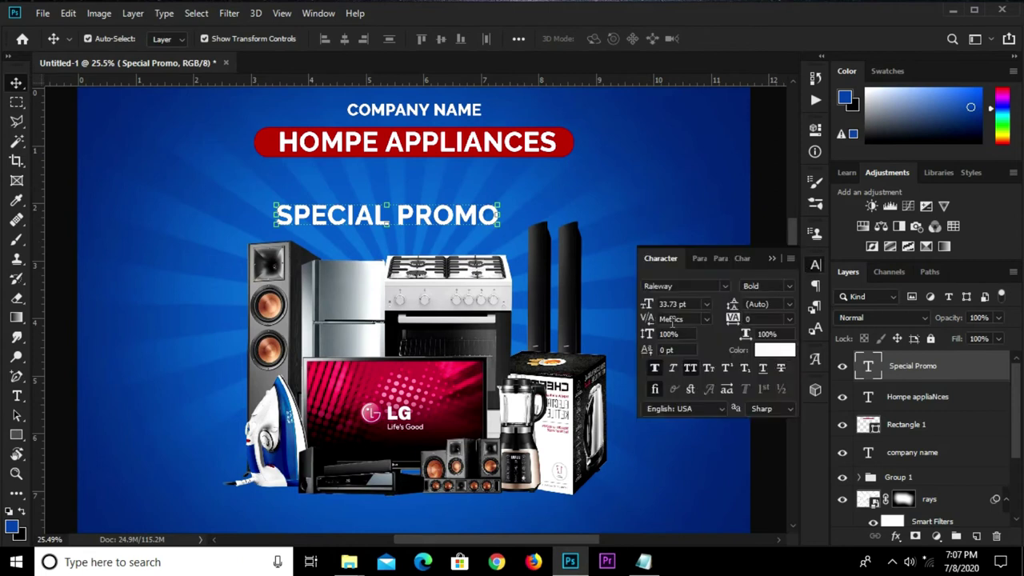
left_click(691, 368)
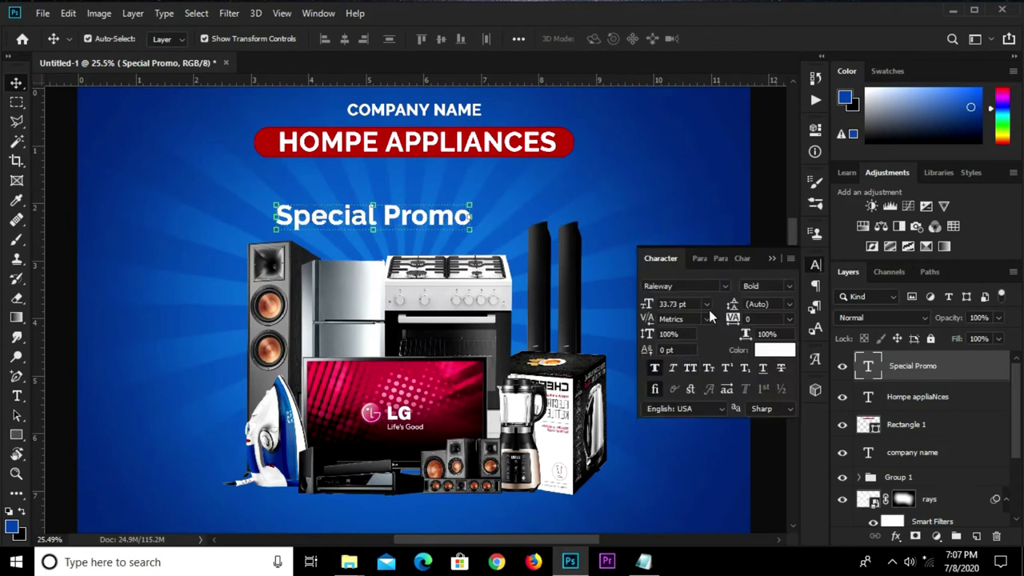
left_click(707, 306)
left_click(709, 496)
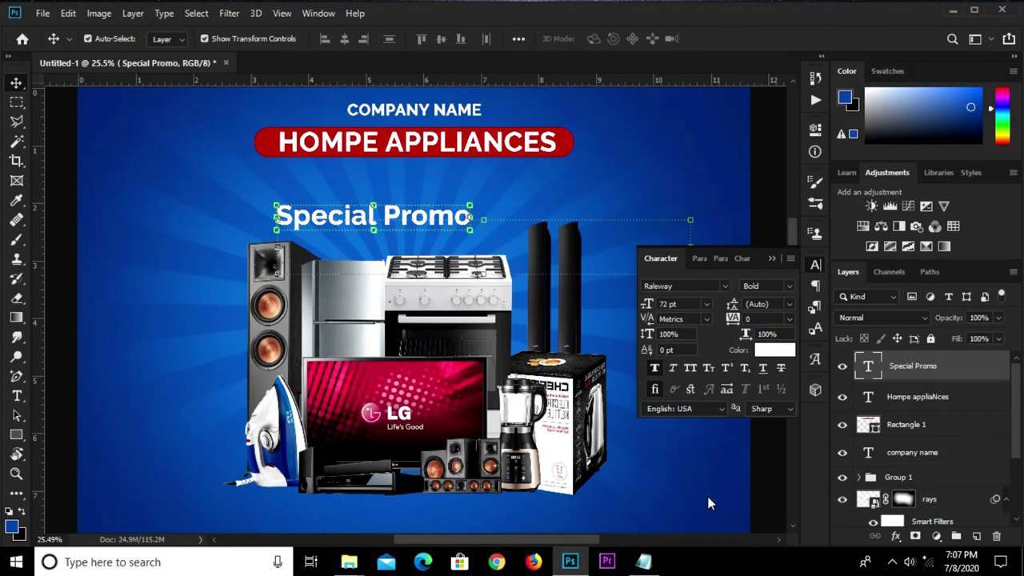
left_click_drag(526, 244, 460, 190)
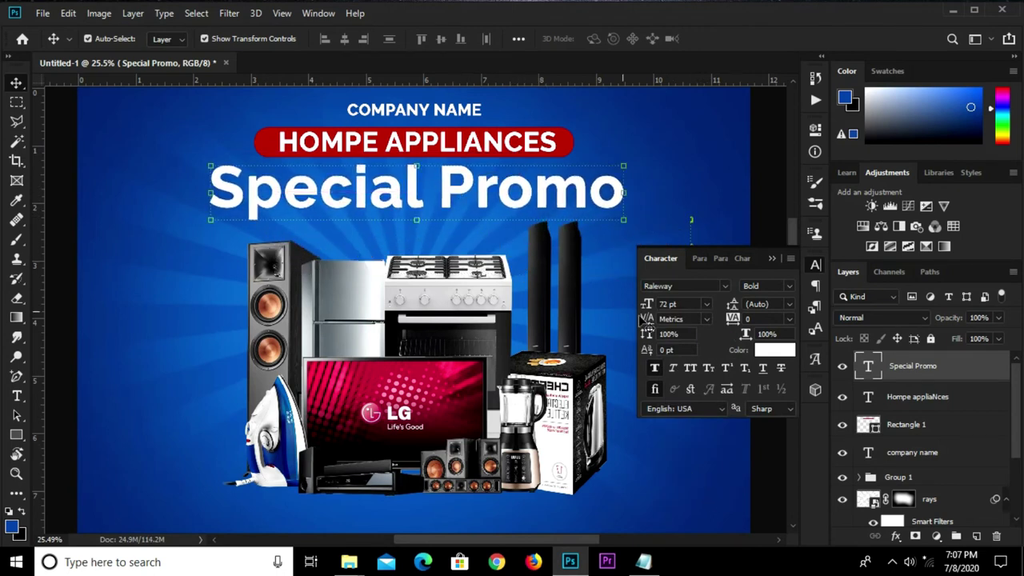
Browse the font list and clear the font name to search for a script font.
left_click(724, 286)
left_click(721, 144)
left_click(724, 285)
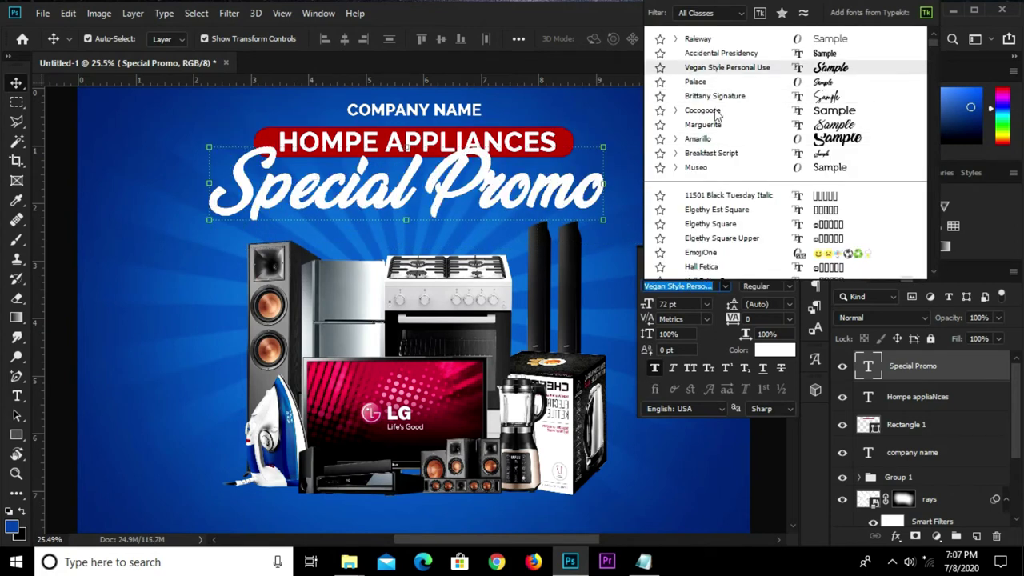
left_click(709, 285)
key("BackSpace")
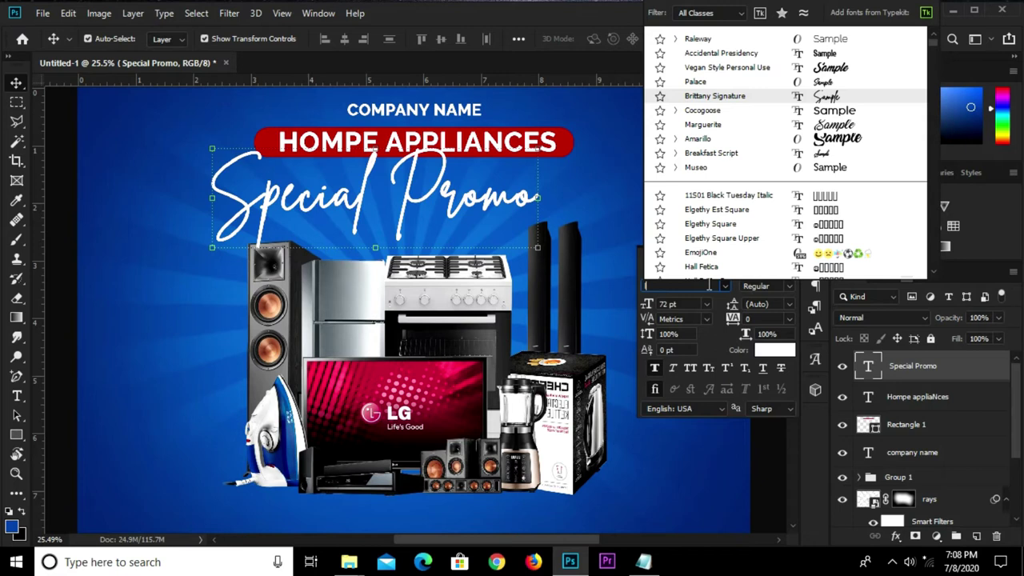
Set the Special Promo title in Lobster 1.4 at 58 pt.
type("lo")
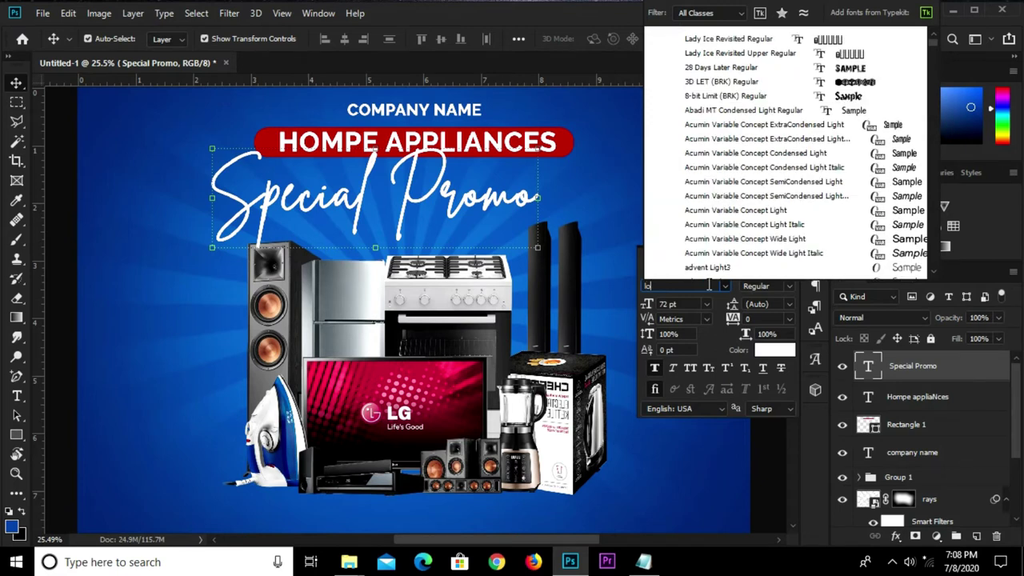
type("bster 1.4")
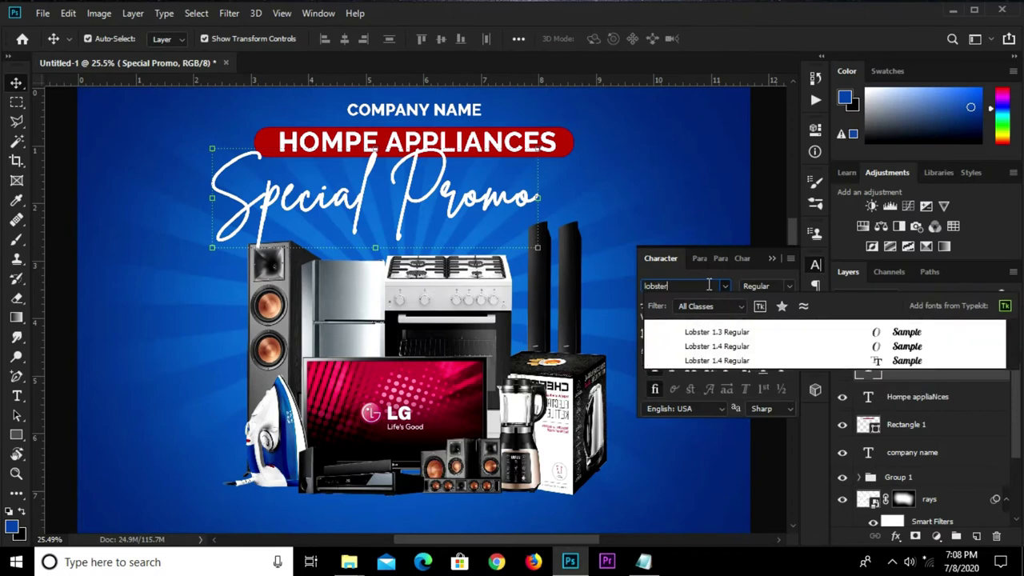
left_click(727, 347)
key("Return")
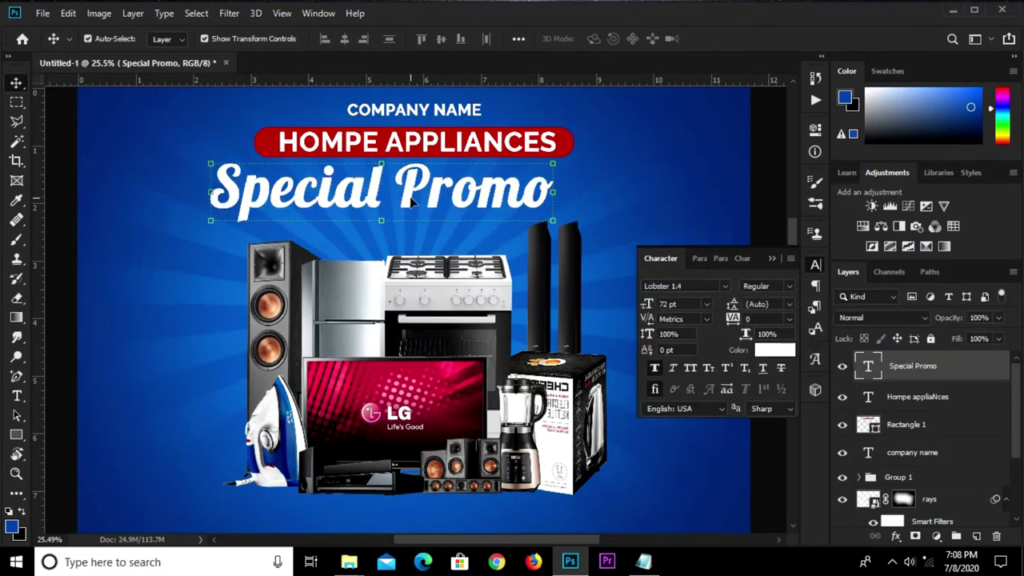
left_click_drag(411, 202, 439, 204)
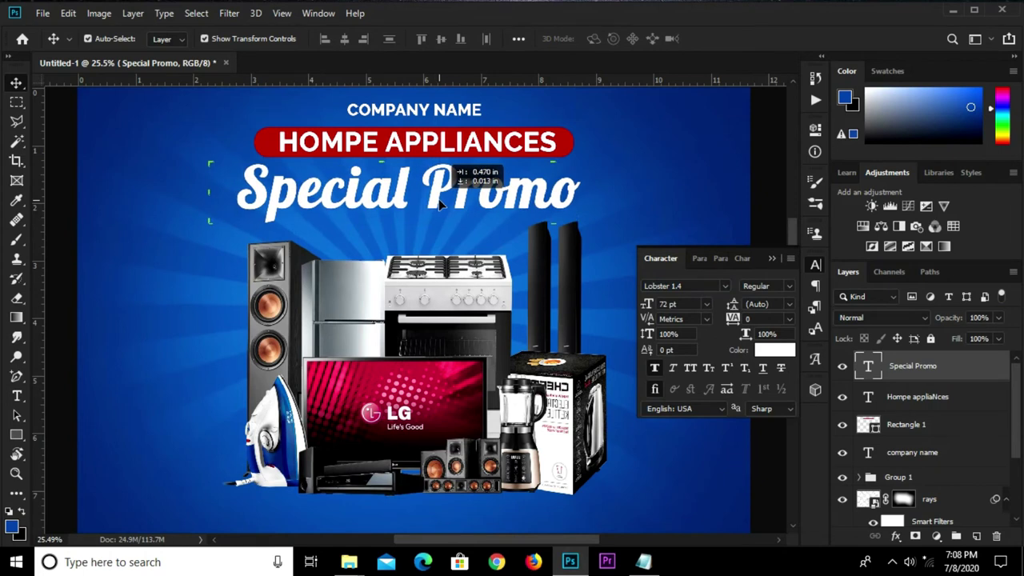
left_click(705, 307)
left_click(684, 304)
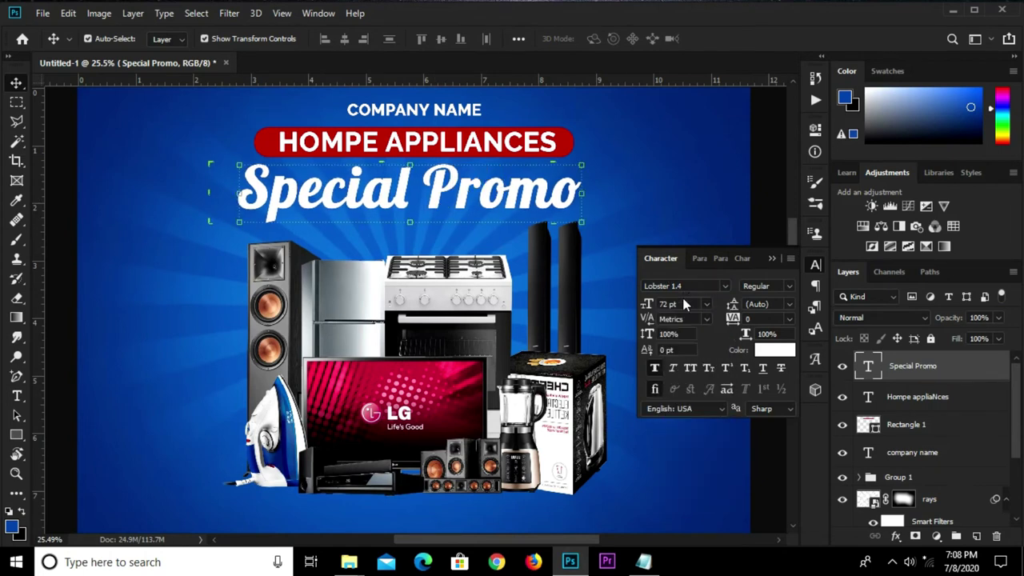
left_click(672, 304)
left_click(772, 258)
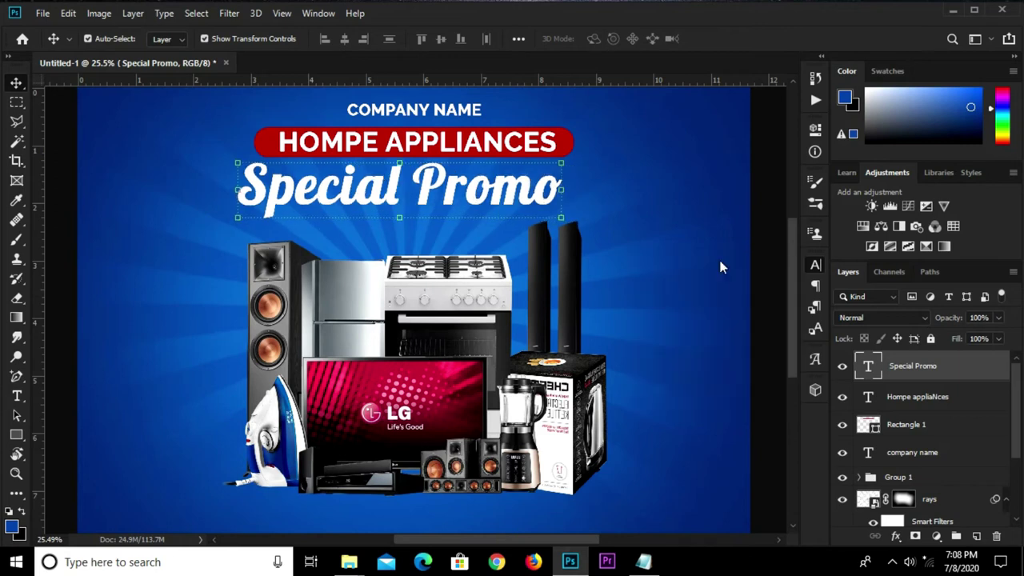
Centre the title horizontally on the canvas, then nudge the appliances group and title down.
key("ctrl+a")
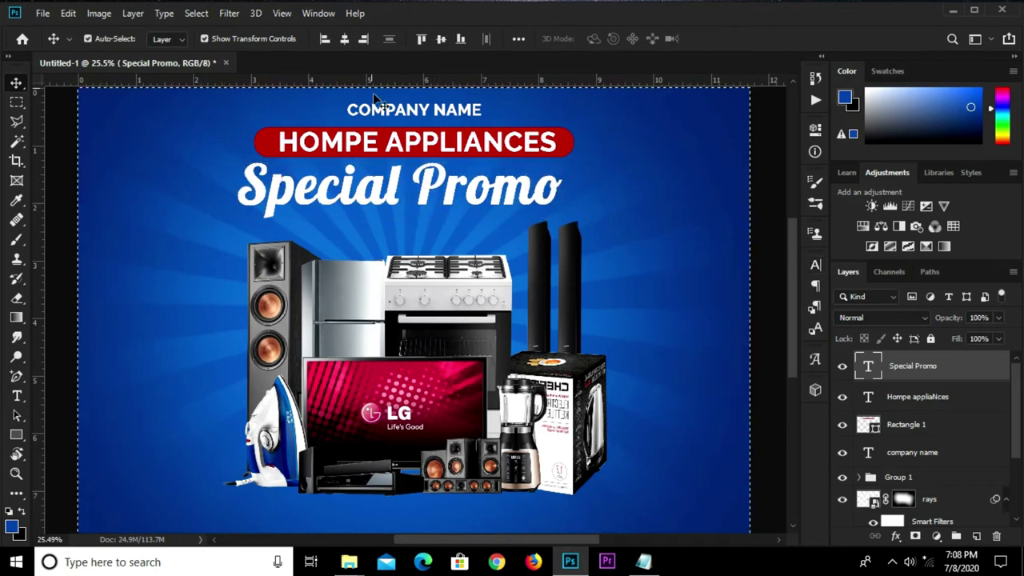
left_click(347, 40)
key("ctrl+d")
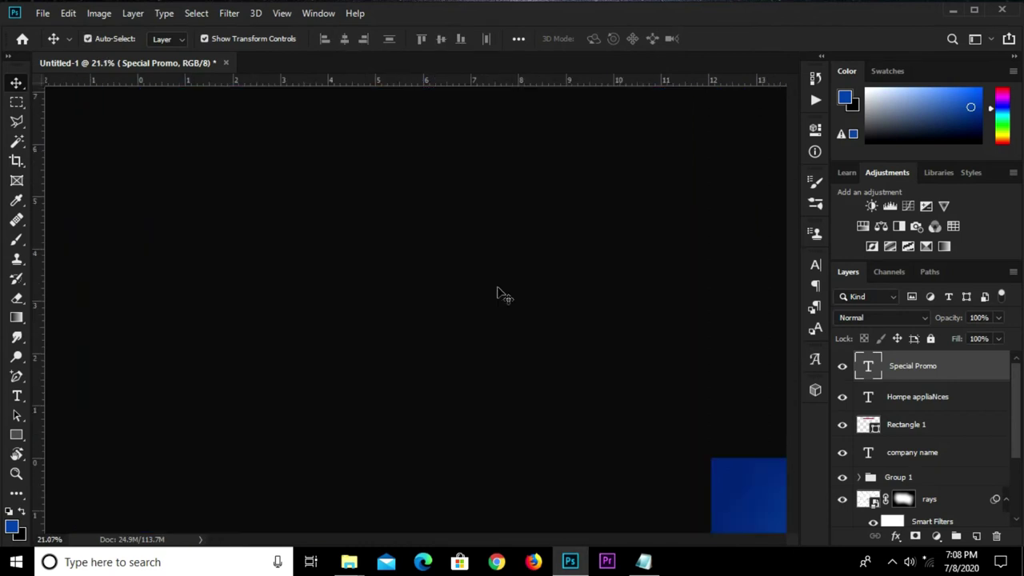
scroll(496, 293, "down", 2)
left_click(918, 478)
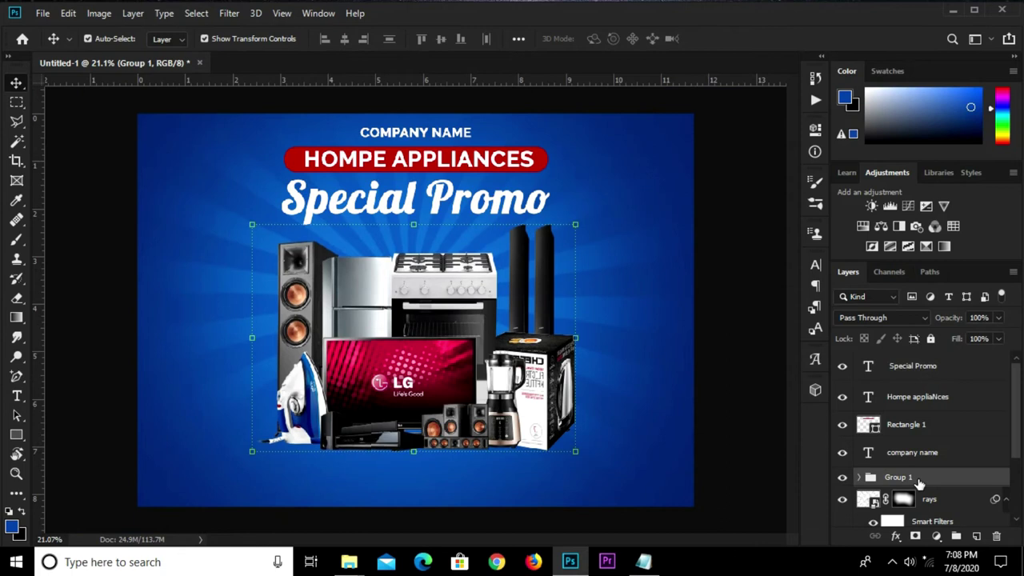
key("shift+Down")
key("shift+Down")
key("shift+Down")
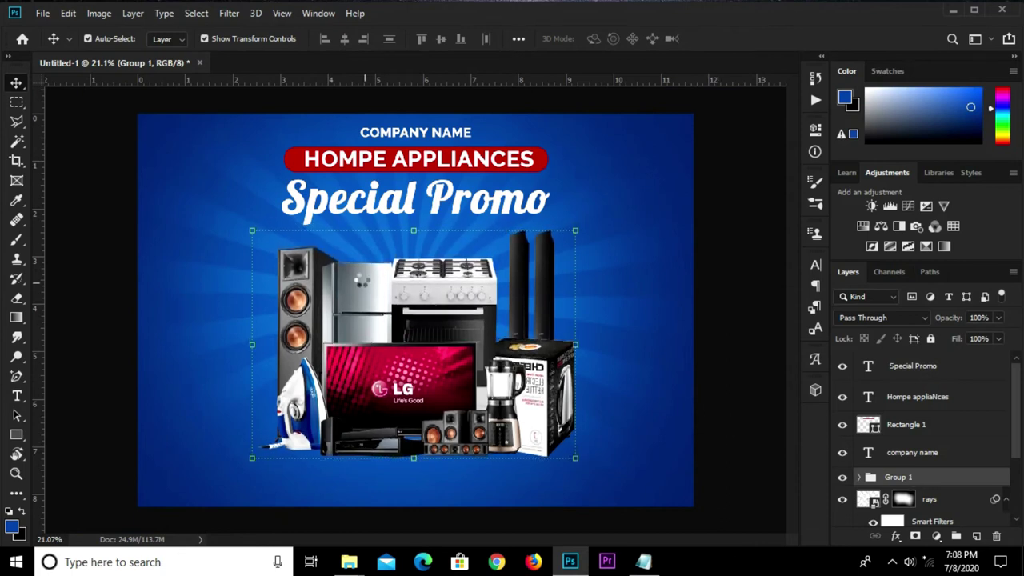
left_click(407, 206)
left_click_drag(408, 206, 406, 210)
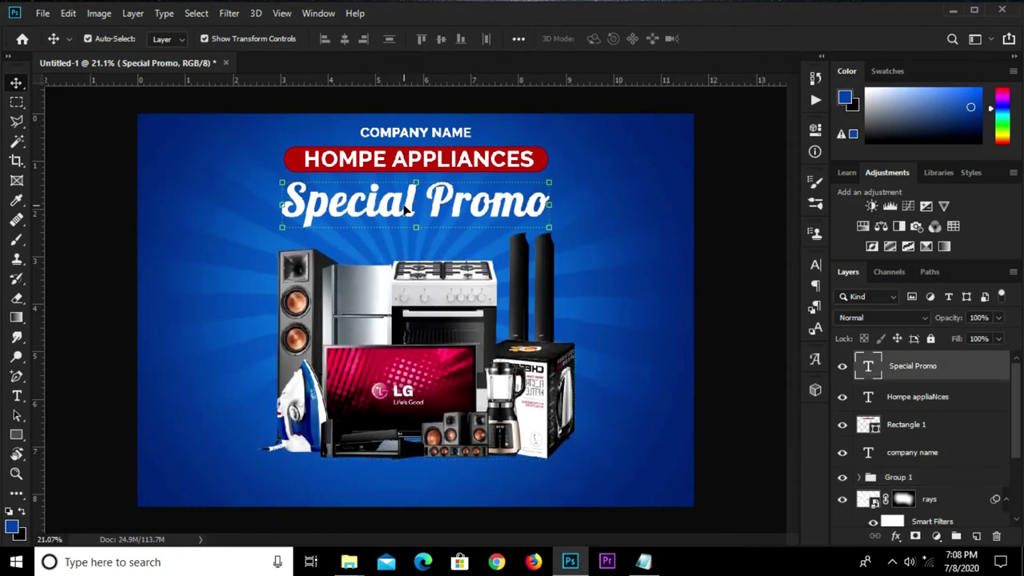
Add a Gradient Overlay at 25% opacity to the Special Promo title.
left_click(896, 536)
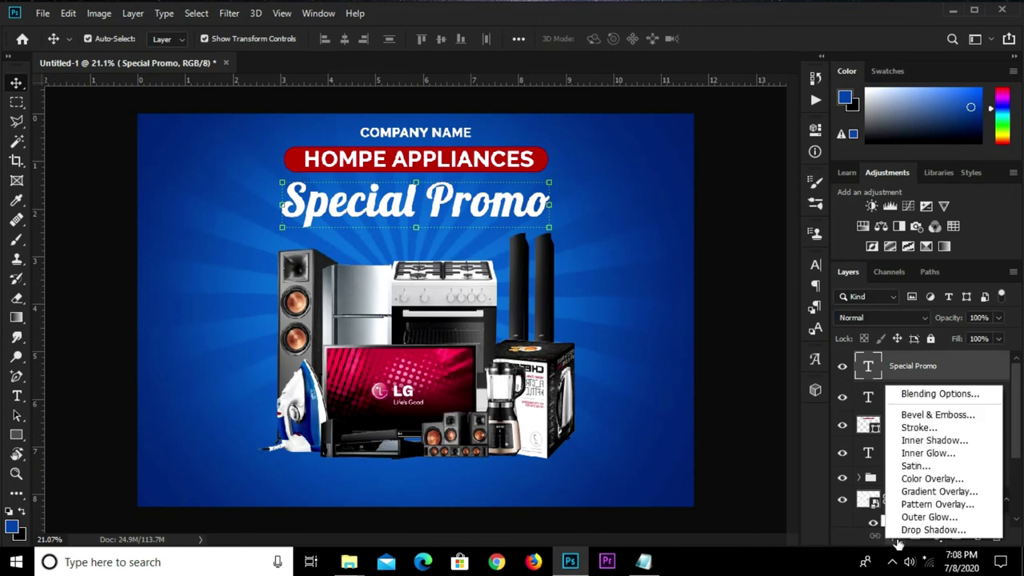
left_click(929, 395)
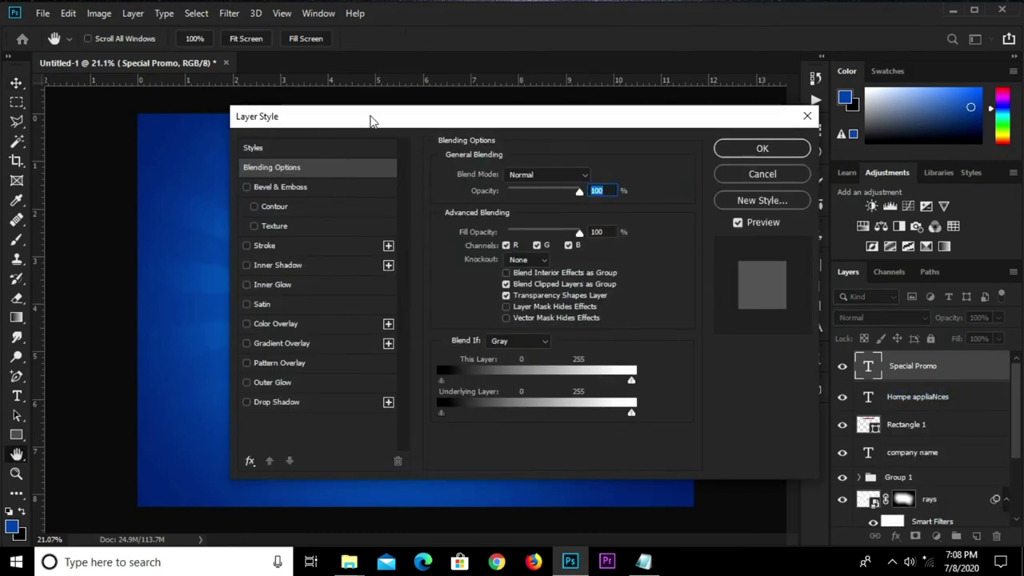
left_click_drag(370, 119, 543, 171)
left_click(437, 394)
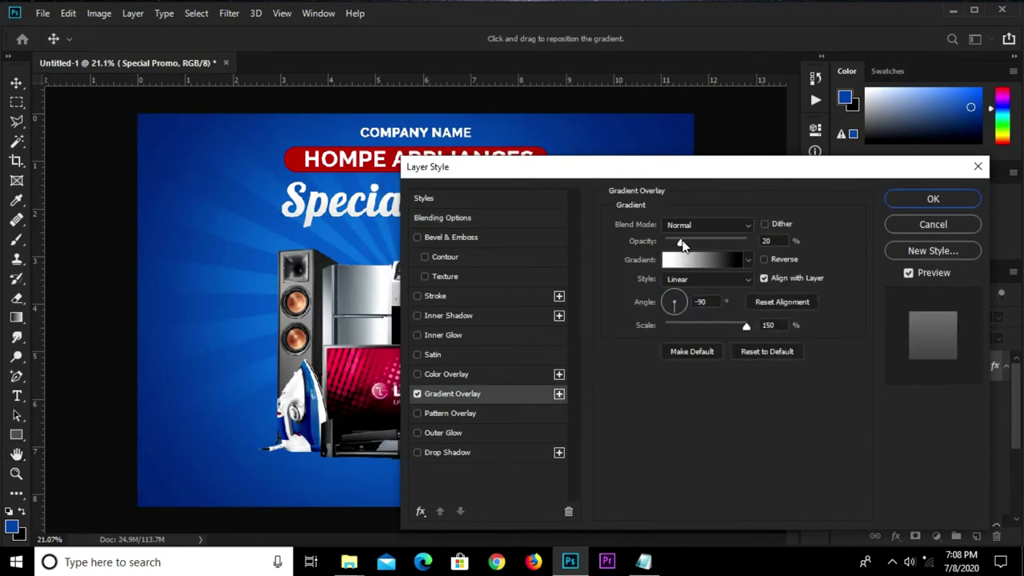
double_click(768, 240)
type("25")
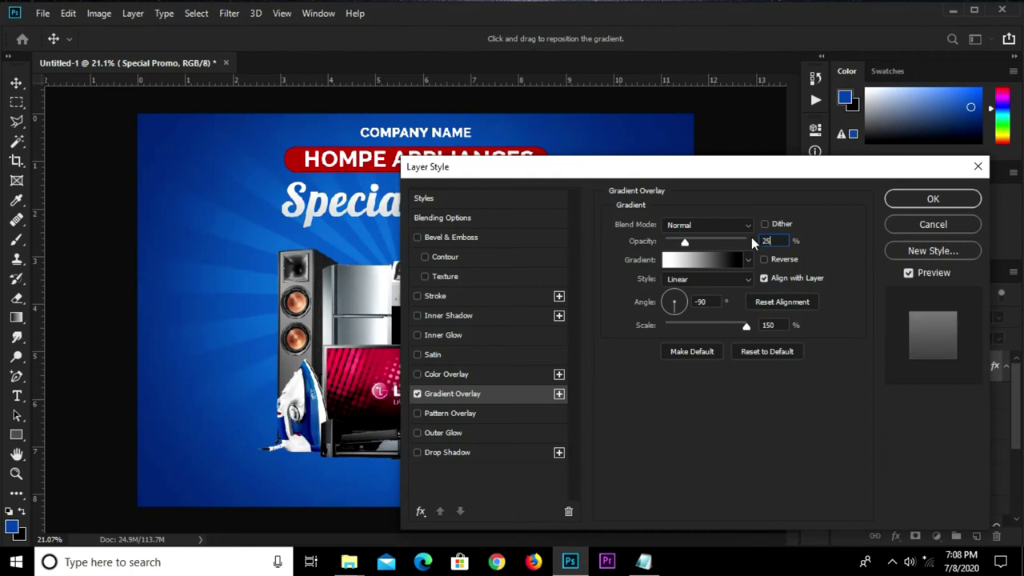
Add a drop shadow with 68° angle, 95% opacity, 20 px distance and size 0.
left_click(444, 452)
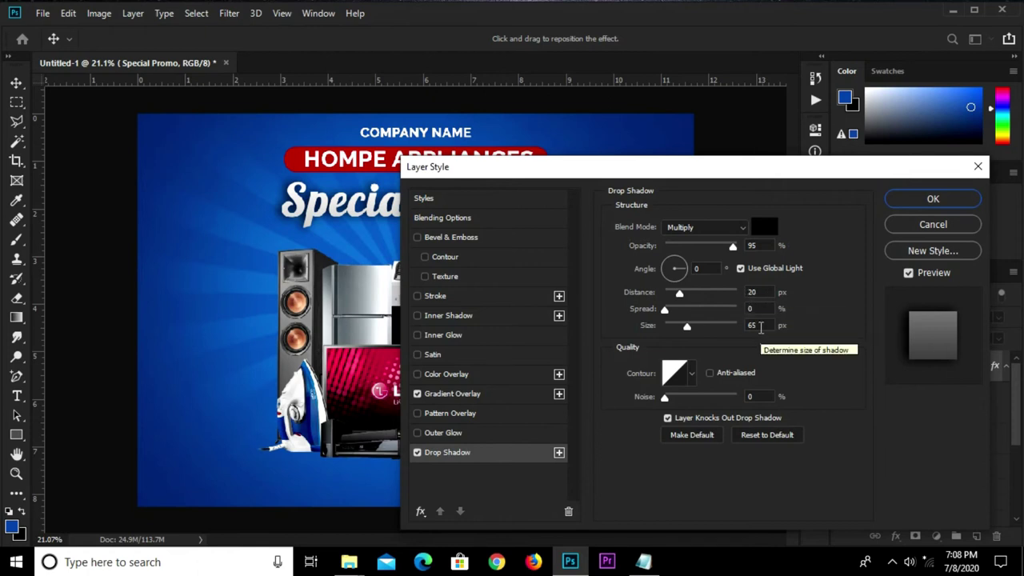
left_click(694, 268)
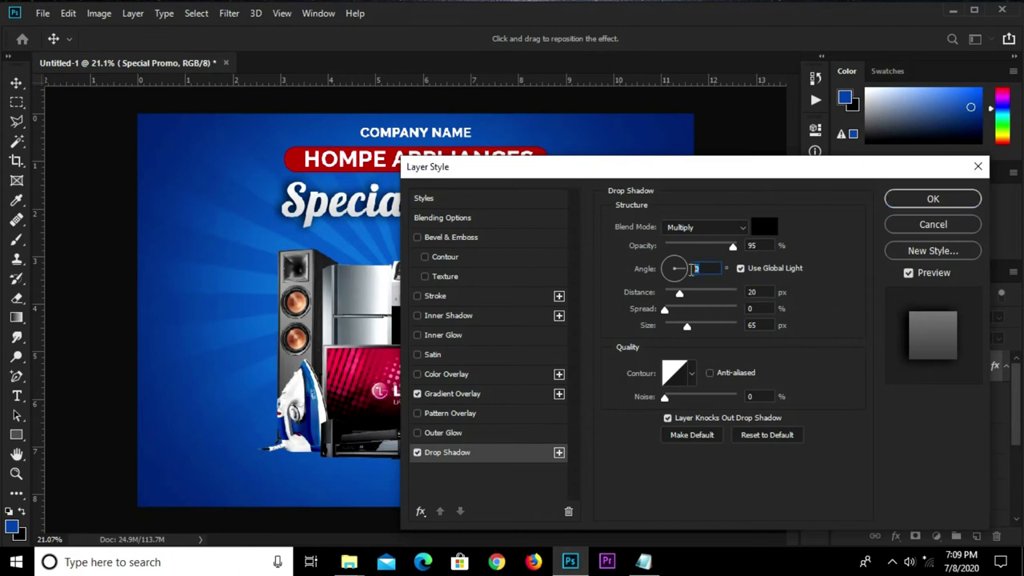
type("68")
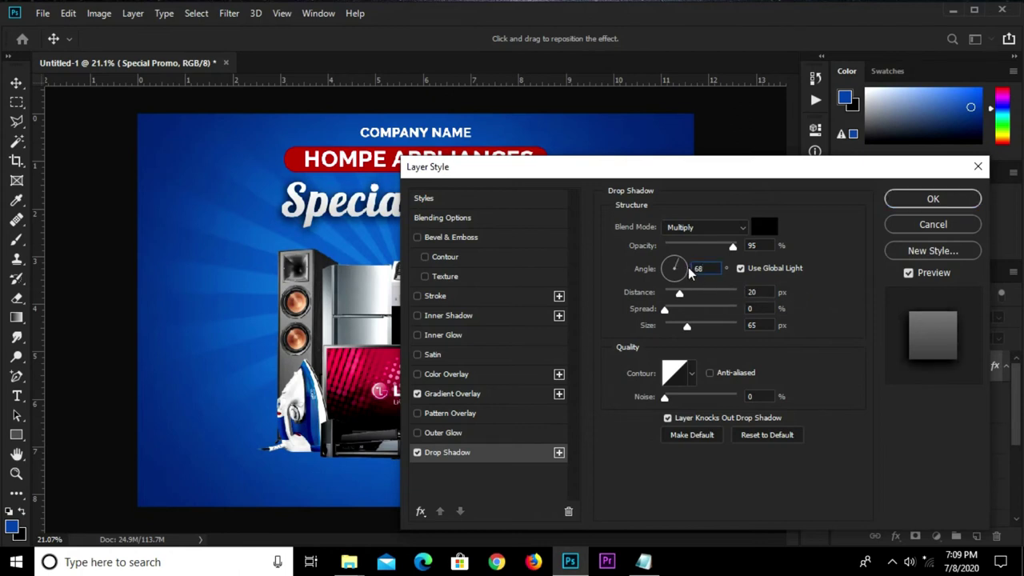
left_click(751, 245)
type("95")
double_click(764, 294)
type("95")
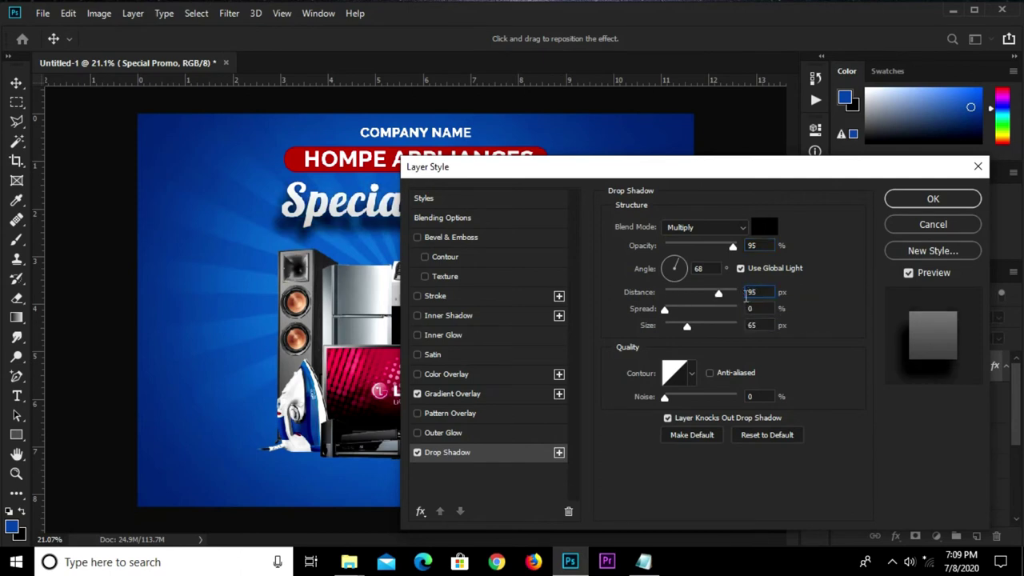
double_click(752, 292)
type("2")
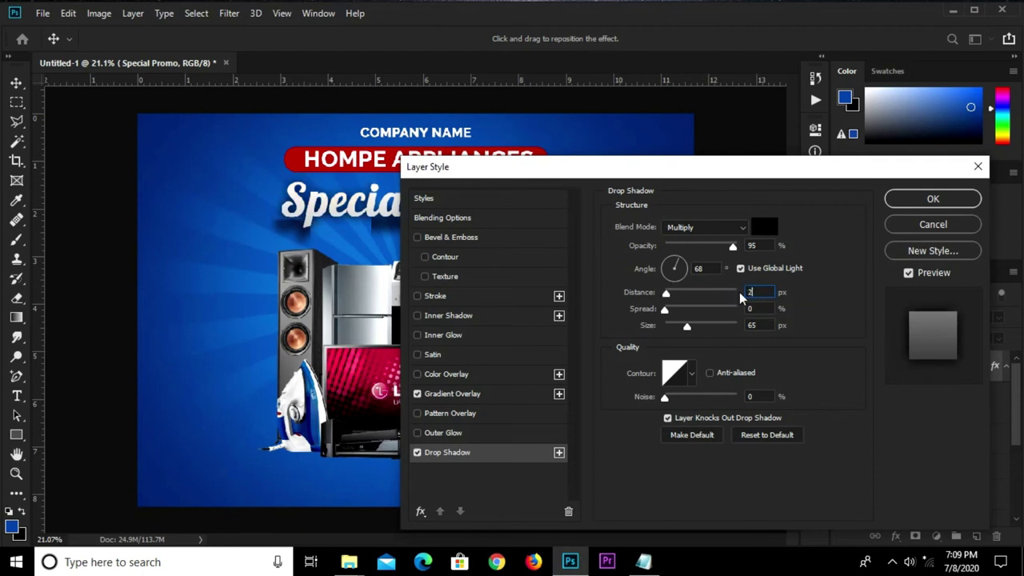
type("0")
double_click(749, 325)
type("0")
left_click_drag(740, 175, 608, 176)
left_click(850, 199)
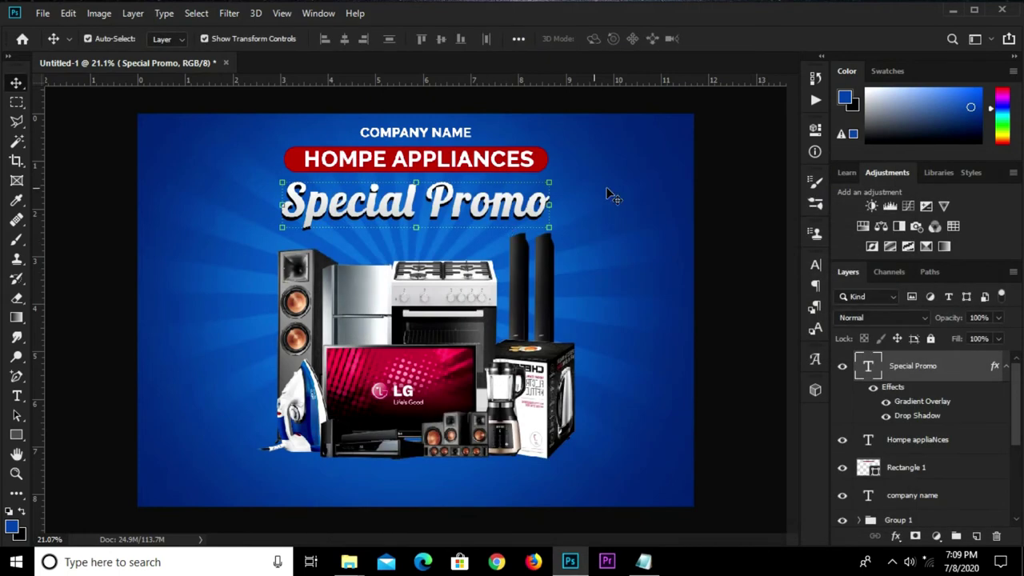
Nudge the Special Promo title up slightly.
left_click(727, 221)
left_click(453, 218)
key("shift+Up")
key("shift+Up")
key("shift+Up")
key("shift+Up")
left_click(715, 282)
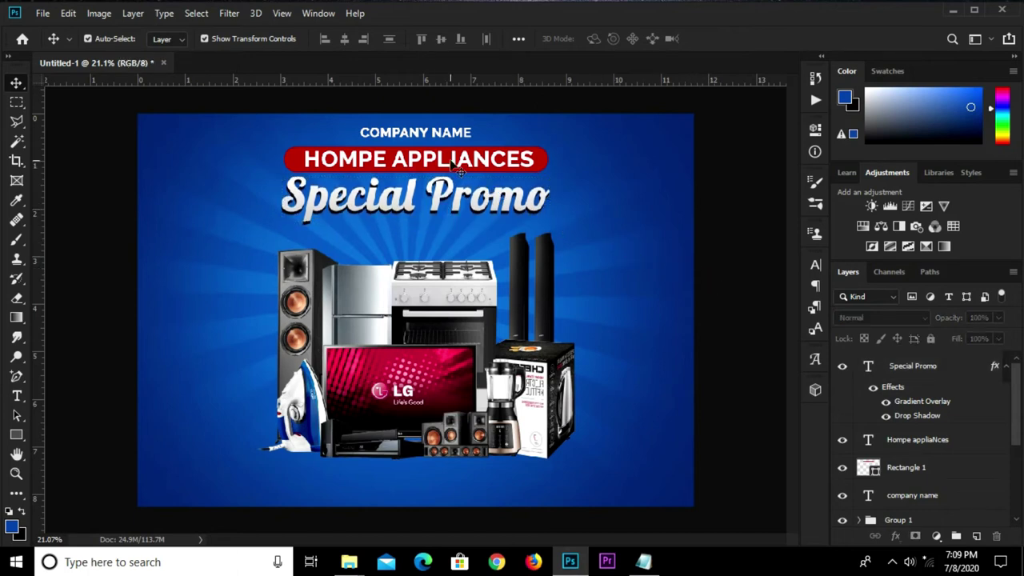
Group the Hompe appliaNces text and Rectangle 1 into Group 2.
left_click(454, 164)
left_click(920, 475, "ctrl")
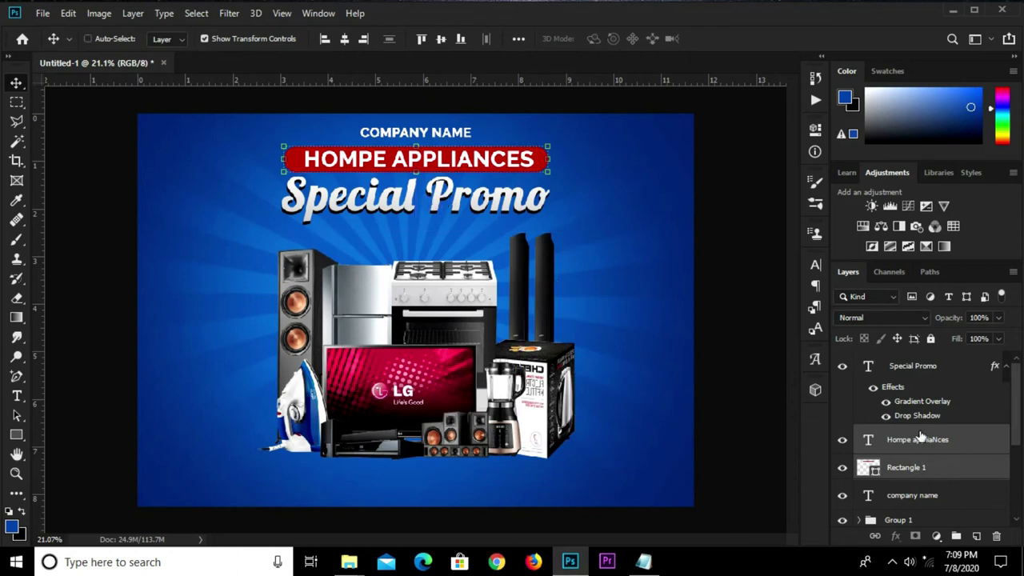
key("ctrl+g")
left_click(841, 435)
Scale the red banner group down slightly from its top edge.
key("ctrl+t")
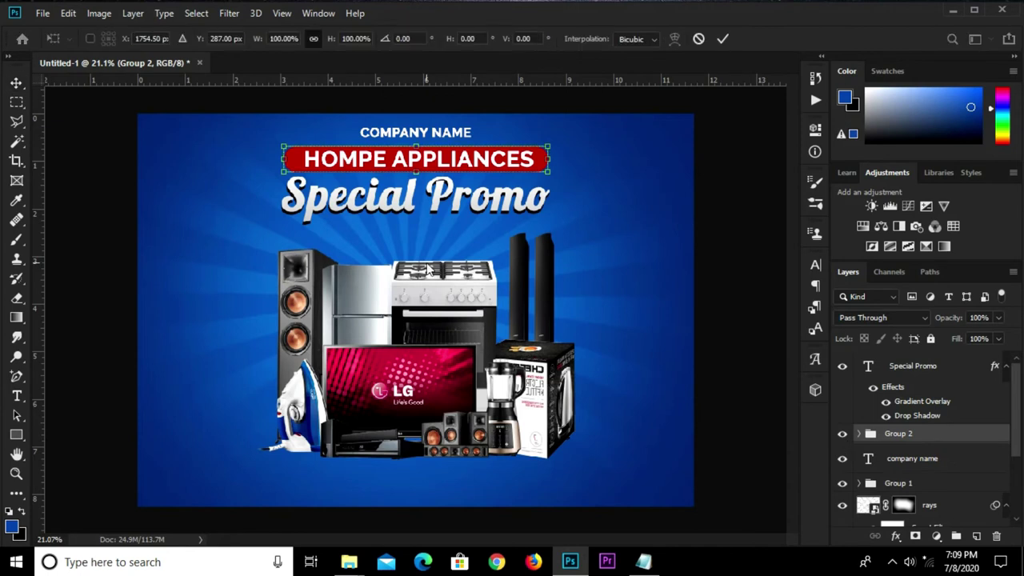
scroll(409, 135, "up", 3)
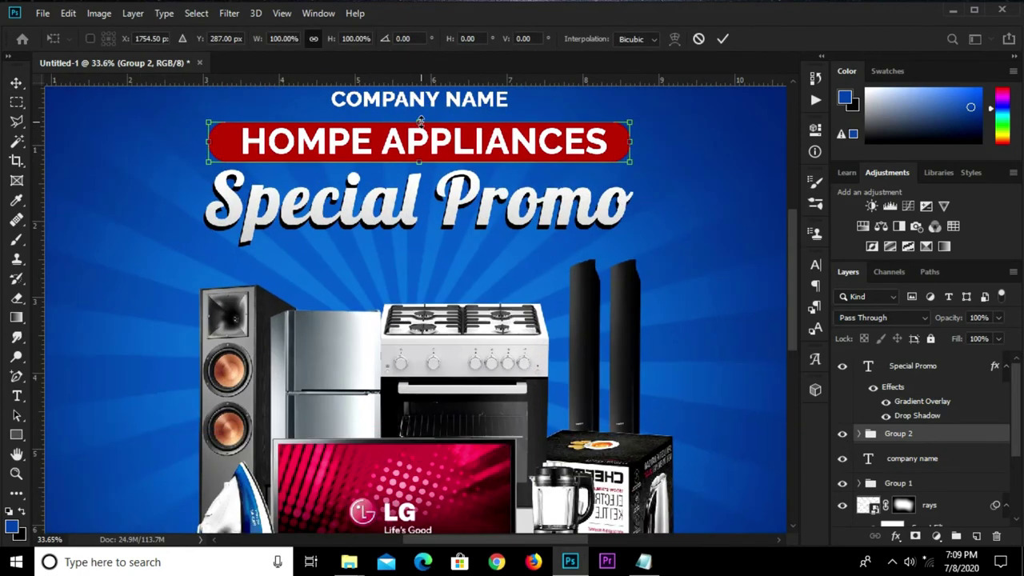
left_click_drag(420, 122, 420, 128)
key("Return")
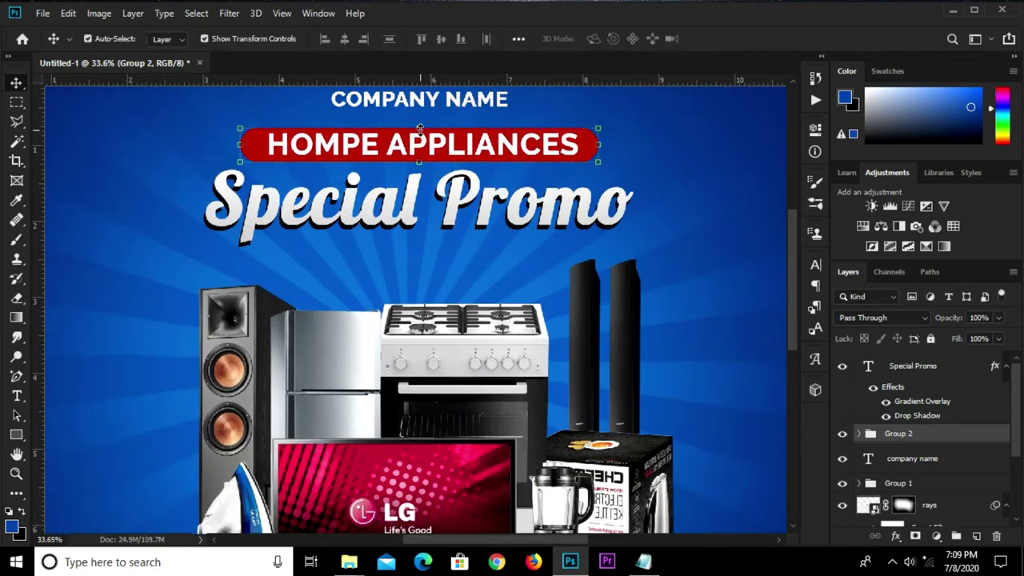
scroll(420, 128, "down", 2)
left_click(719, 302)
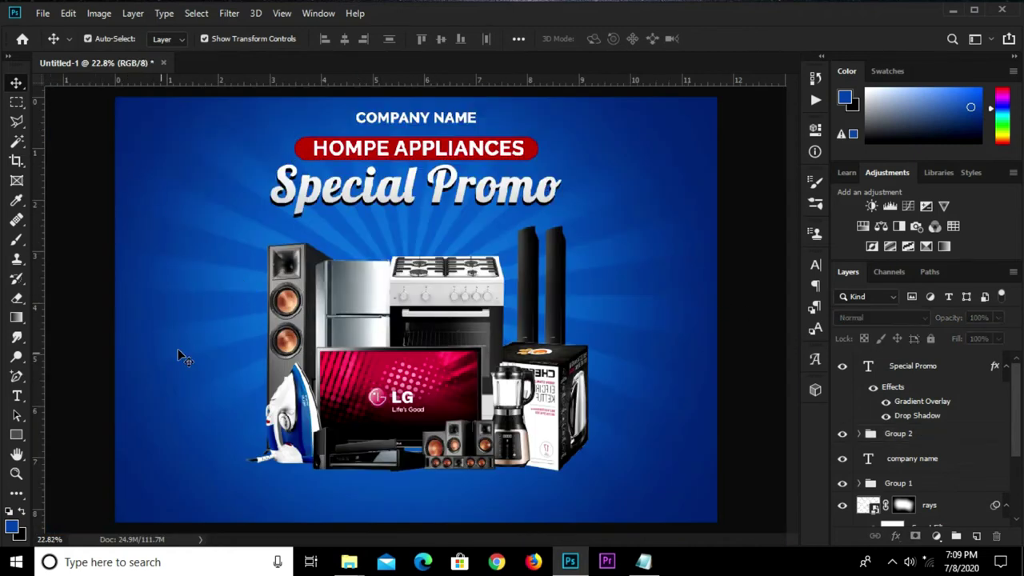
Choose the Custom Shape tool, load the All shapes set and pick the round seal shape.
left_click(18, 434)
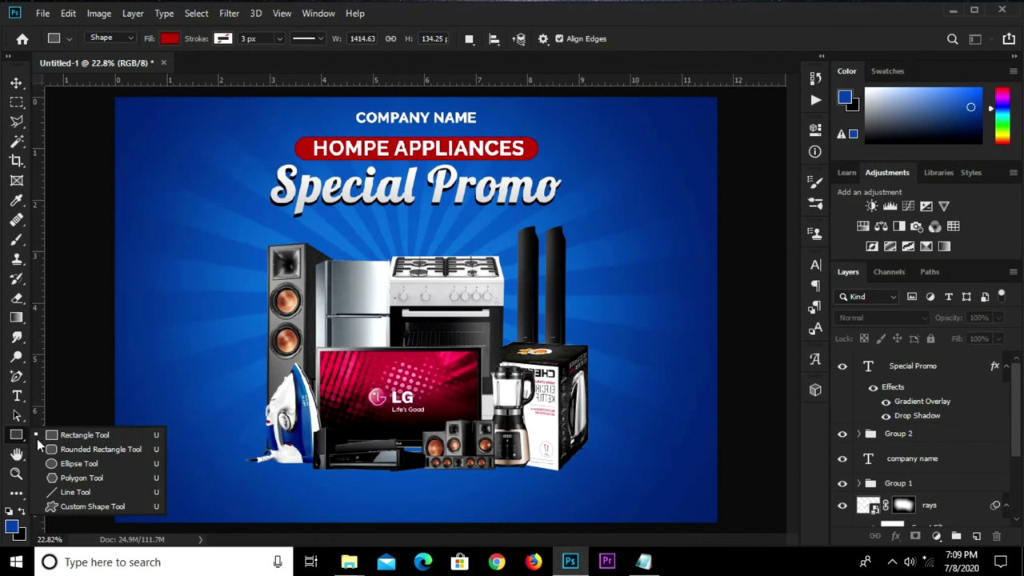
left_click(88, 506)
left_click(612, 39)
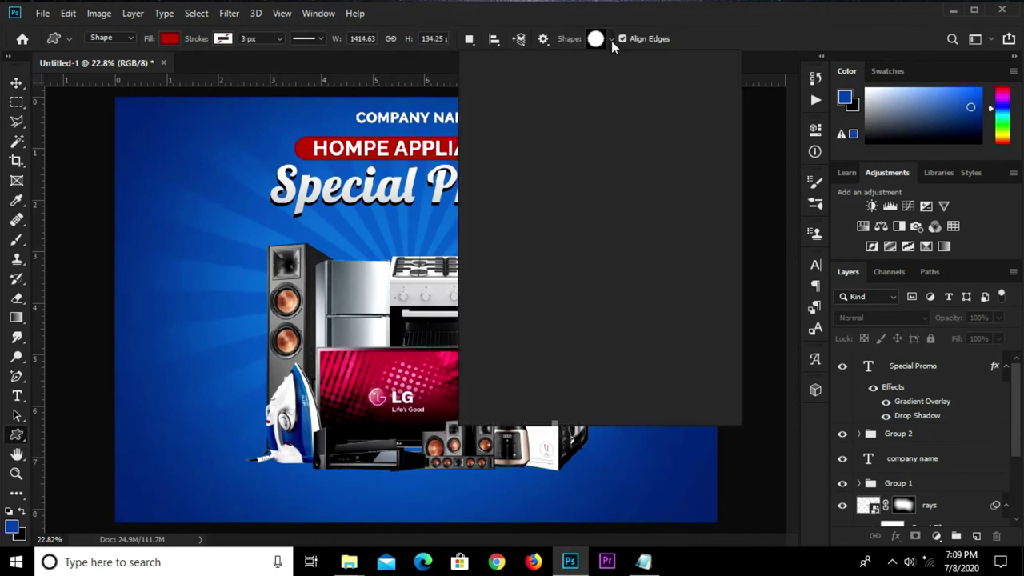
left_click_drag(703, 119, 703, 180)
left_click(723, 68)
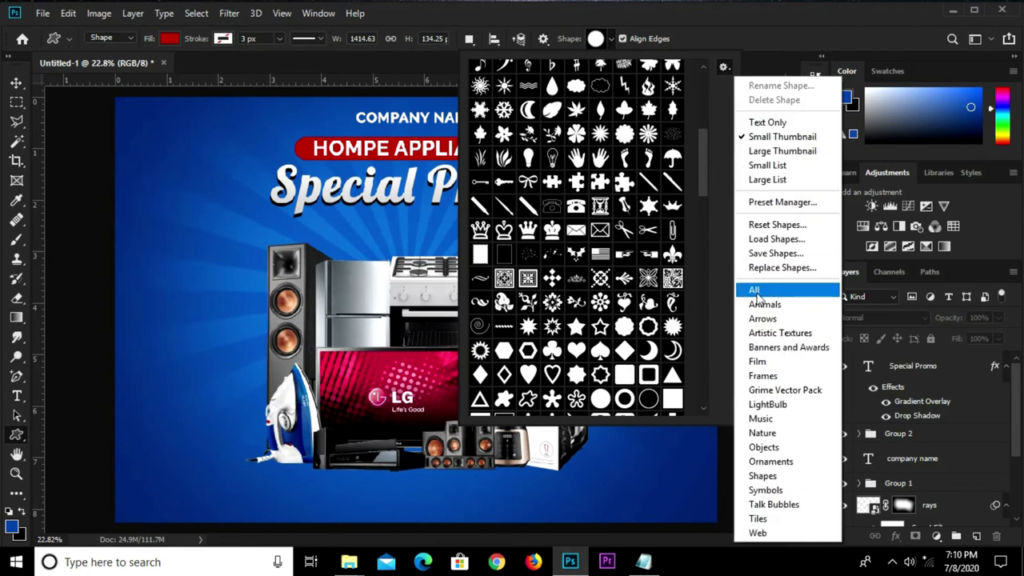
left_click(753, 291)
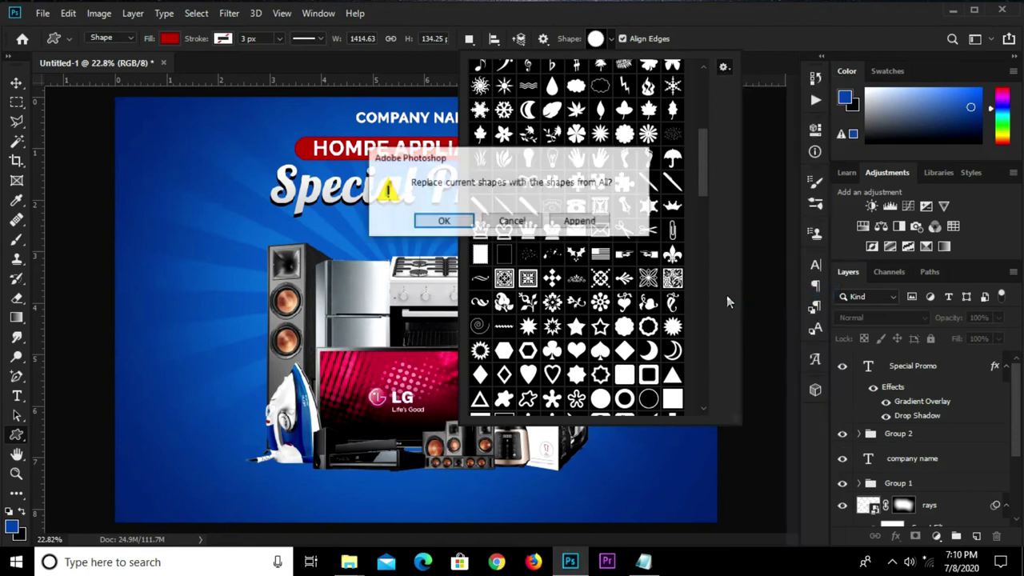
left_click(592, 221)
mouse_move(702, 139)
left_mouse_down()
mouse_move(706, 229)
mouse_move(706, 217)
left_mouse_up()
left_click(482, 147)
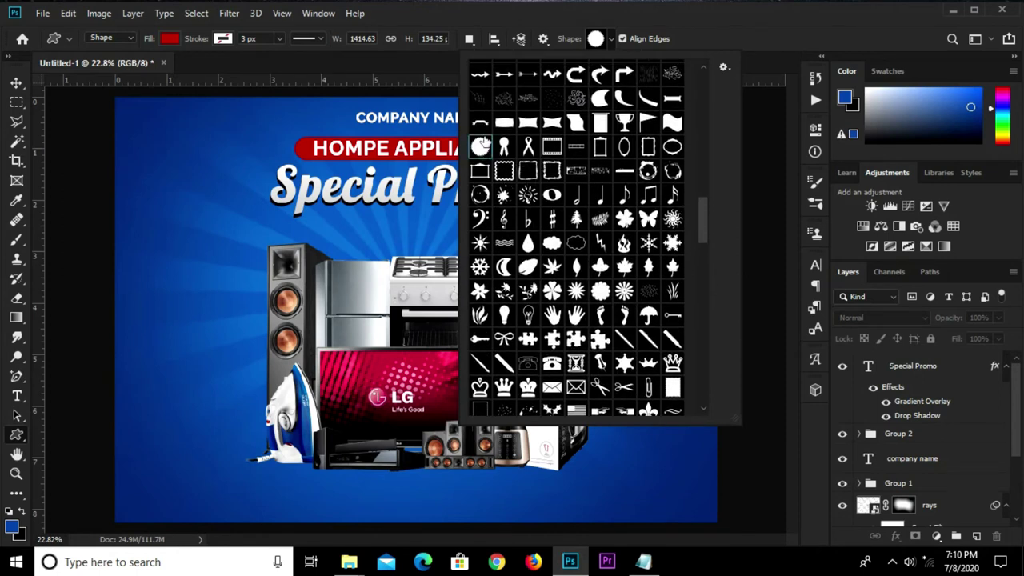
left_click(432, 65)
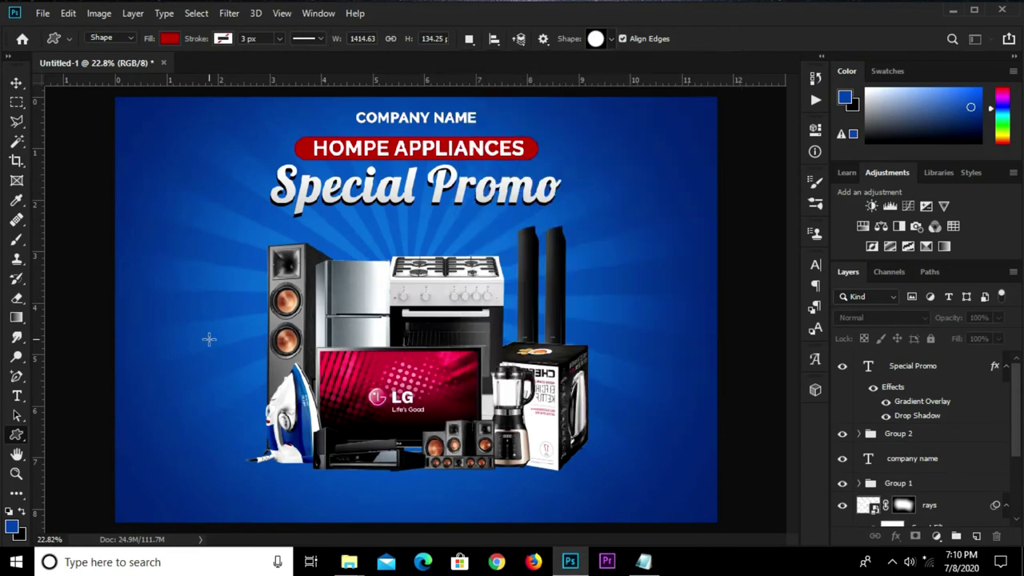
Set the shape fill colour to dark red #b90300.
left_click(170, 40)
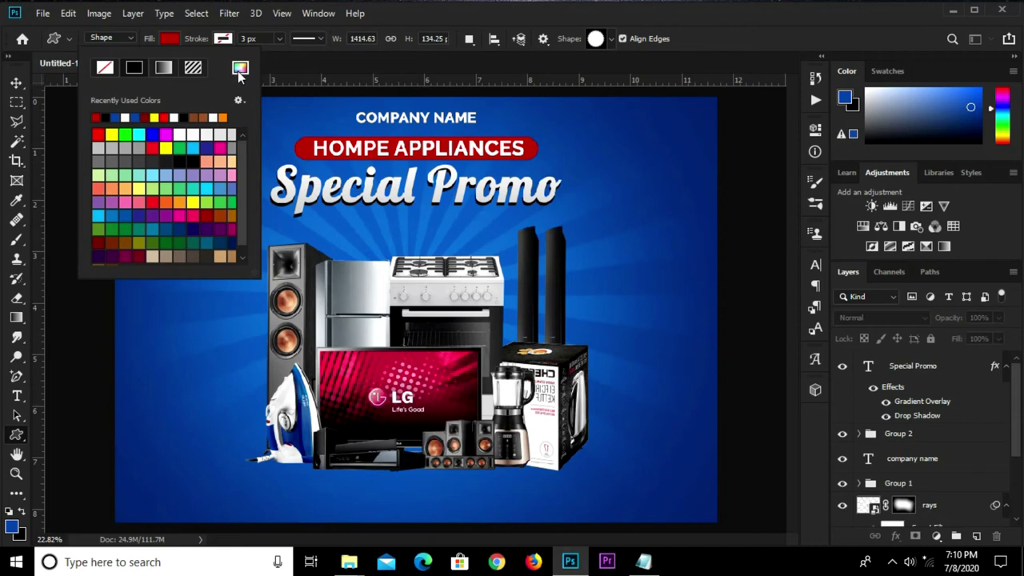
left_click(240, 71)
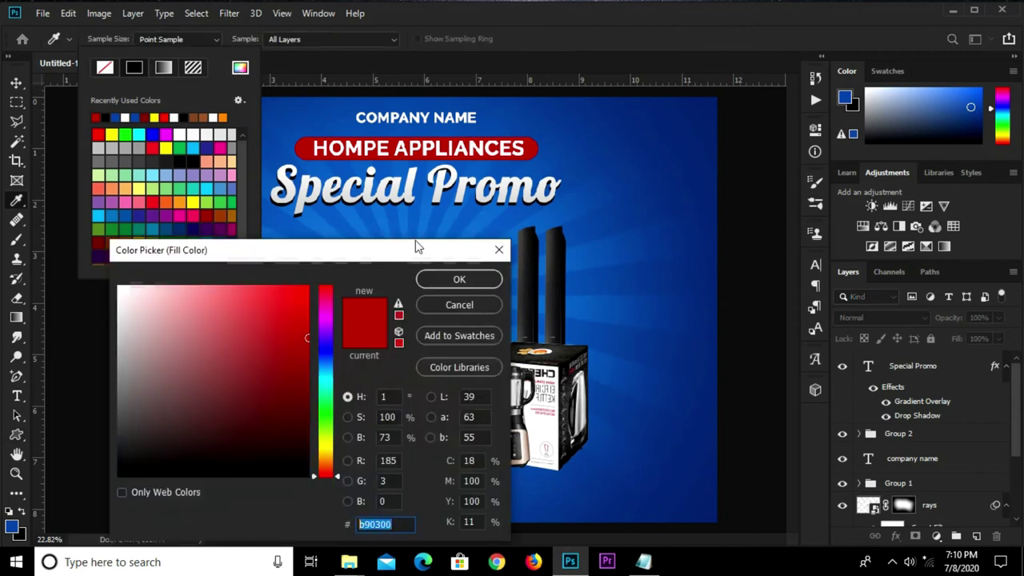
left_click(459, 279)
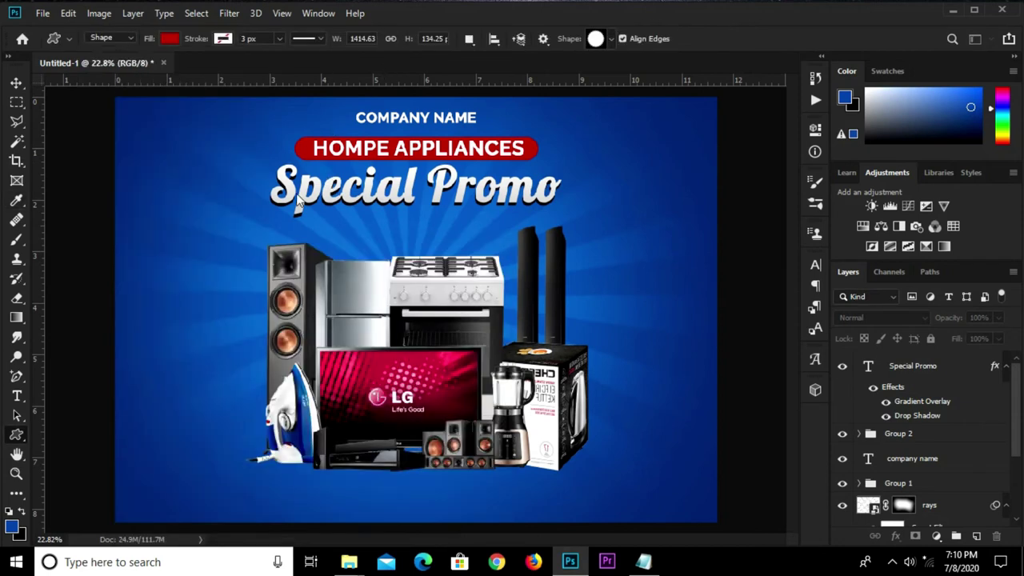
Draw the red starburst seal left of the appliances and shift it slightly left.
left_click_drag(198, 324, 289, 415)
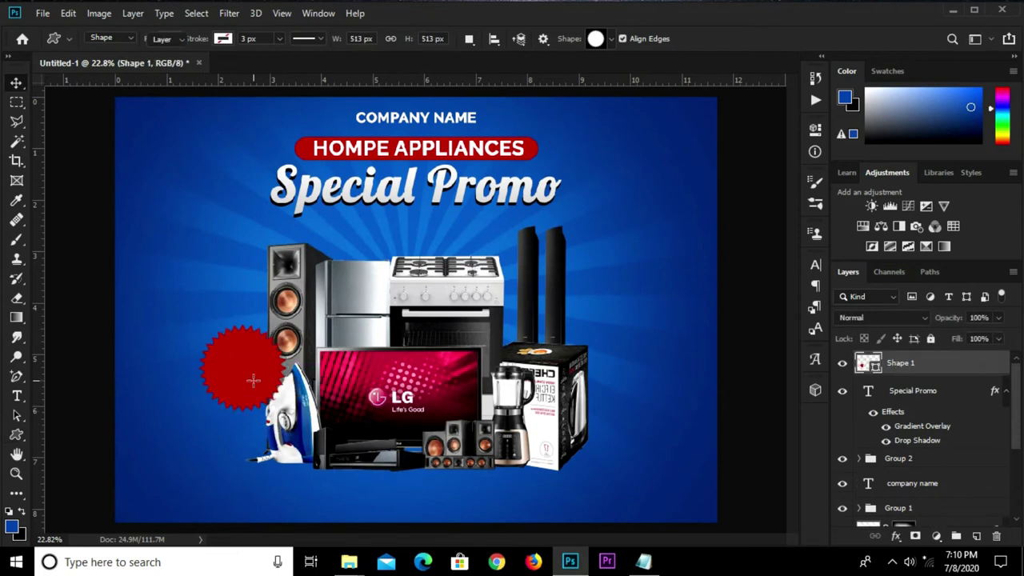
key("v")
left_click_drag(245, 370, 236, 368)
Enlarge the starburst to about 113% and move it slightly lower.
scroll(237, 368, "up", 2)
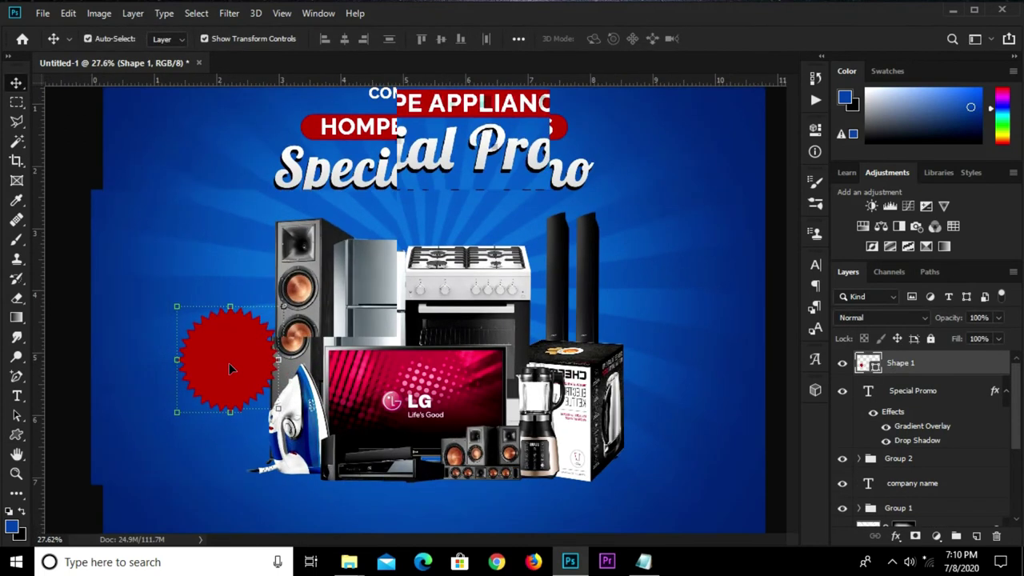
key("ctrl+t")
left_click_drag(229, 306, 232, 292)
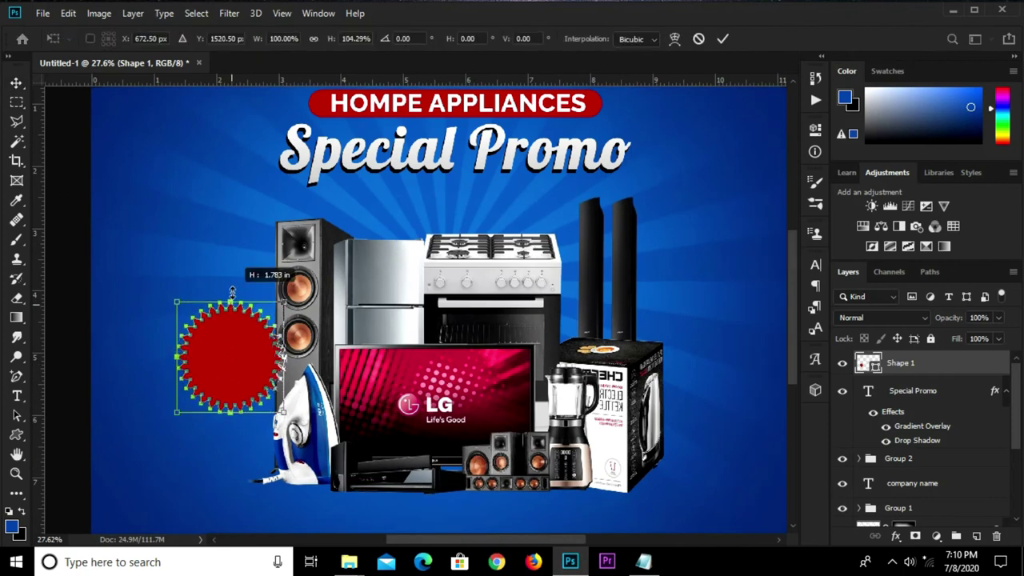
key("Escape")
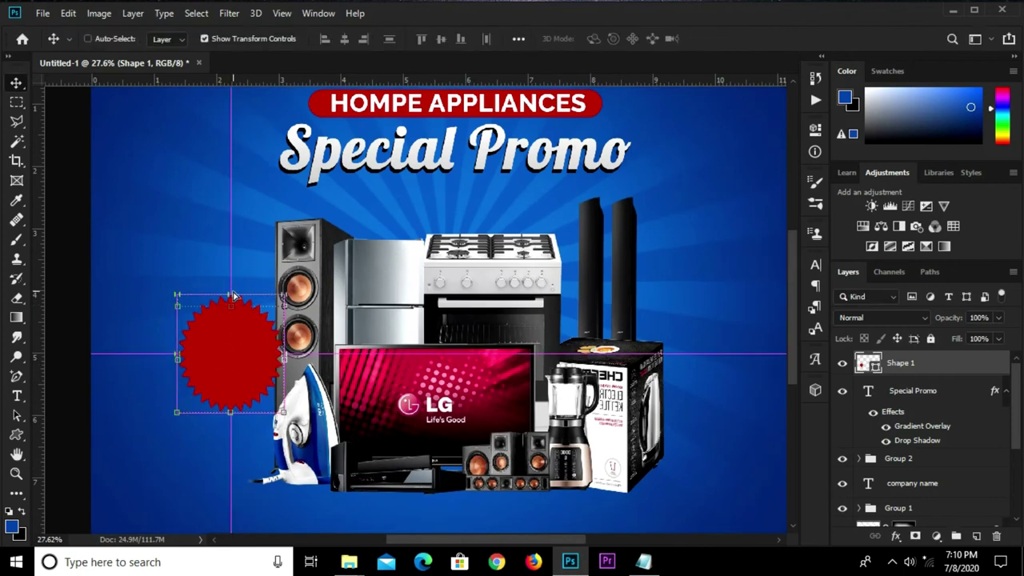
key("ctrl+t")
mouse_move(229, 305)
left_mouse_down()
mouse_move(229, 280)
mouse_move(230, 293)
left_mouse_up()
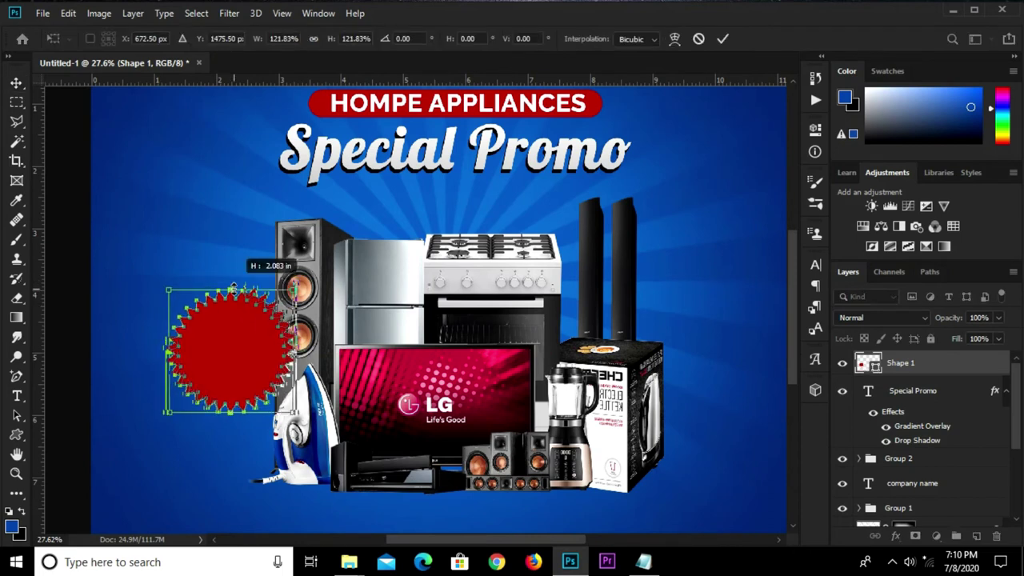
left_click_drag(229, 331, 226, 346)
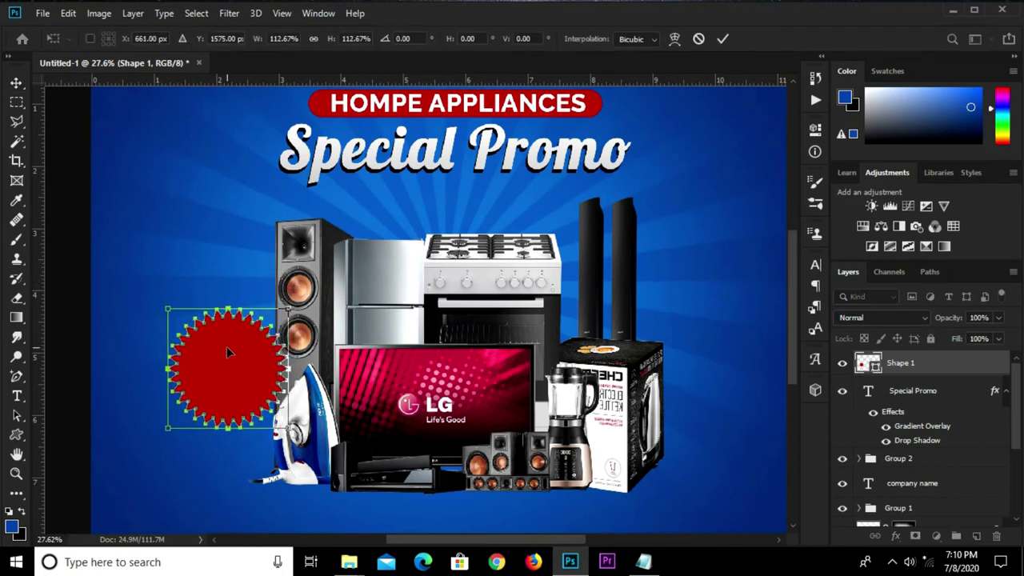
key("Return")
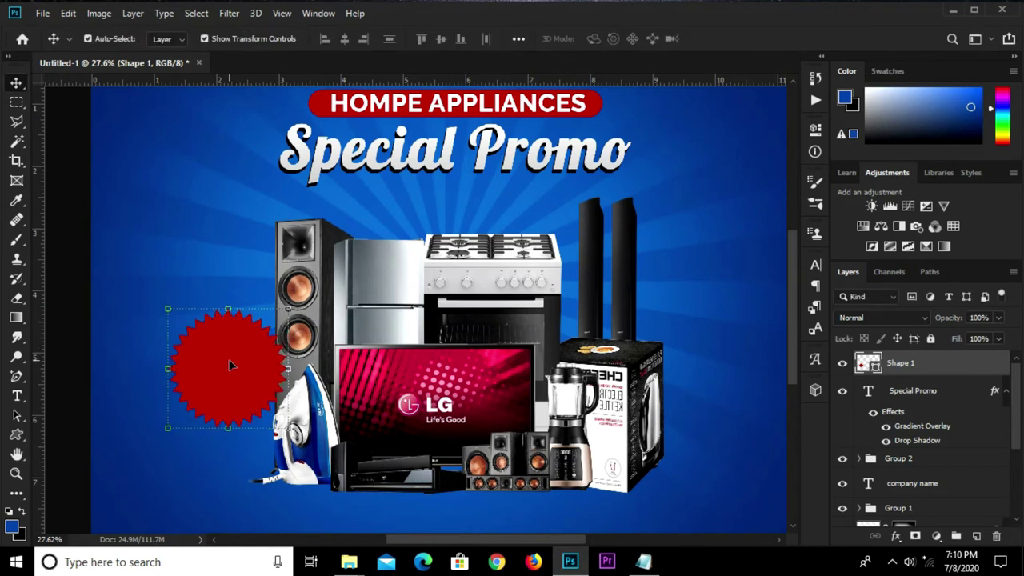
Apply a 20% opacity gradient overlay and a size-58 drop shadow to the starburst.
left_click(895, 536)
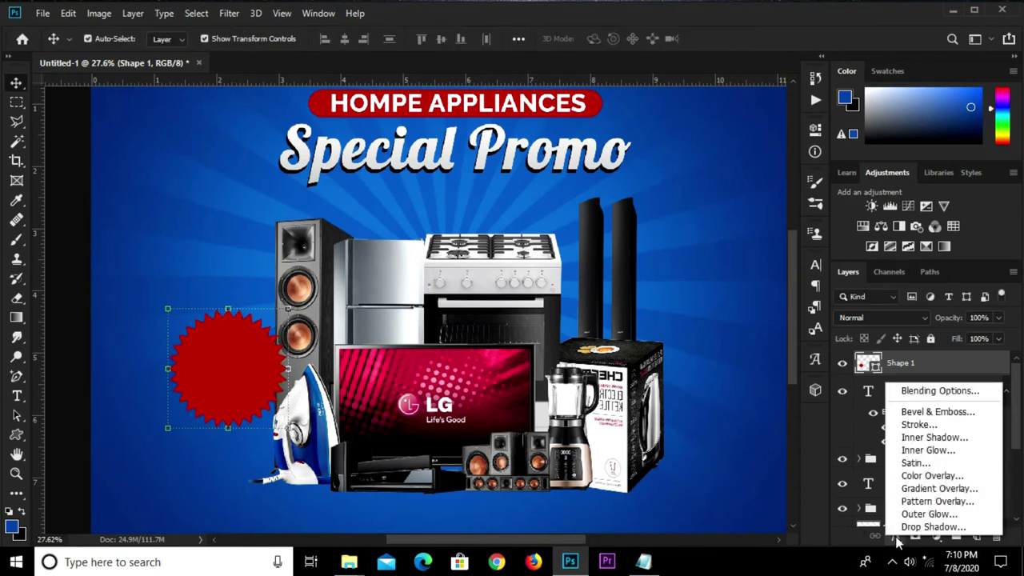
left_click(907, 399)
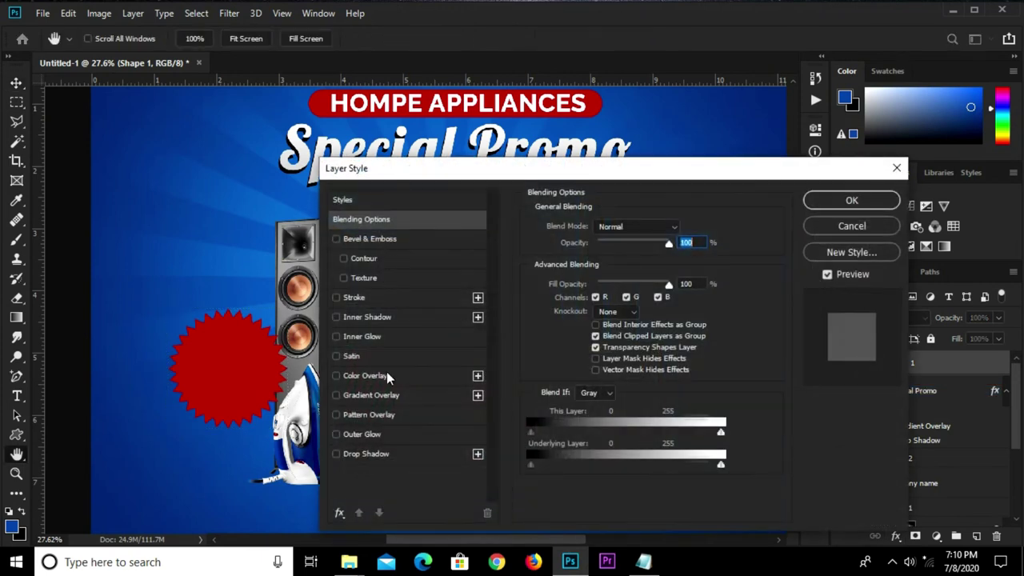
left_click(371, 394)
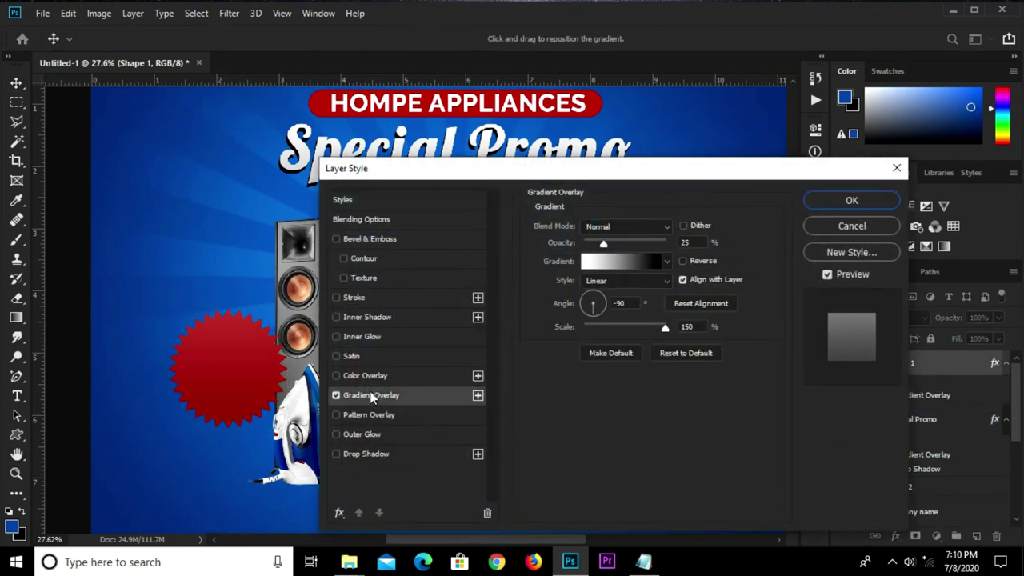
left_click(693, 243)
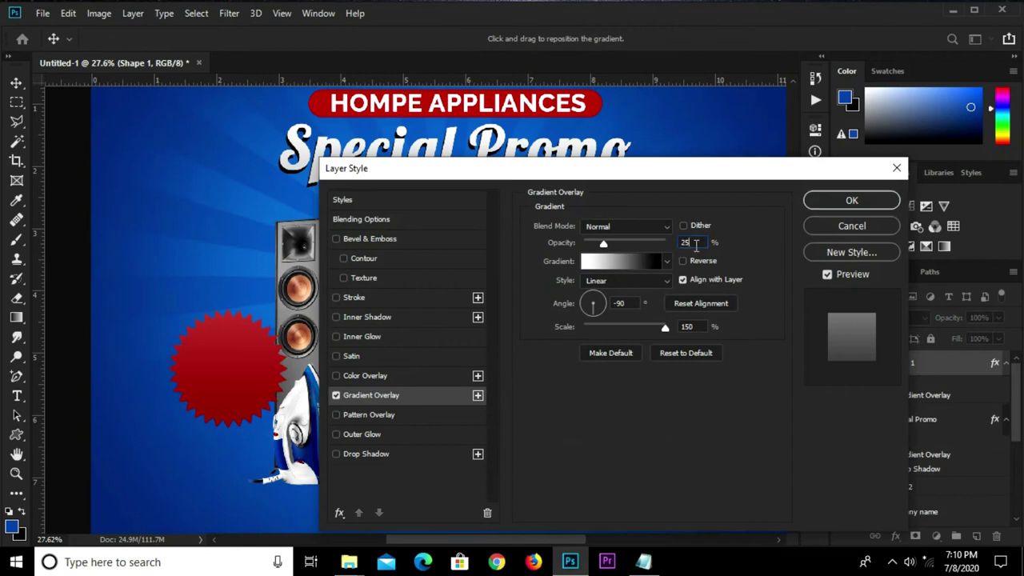
type("20")
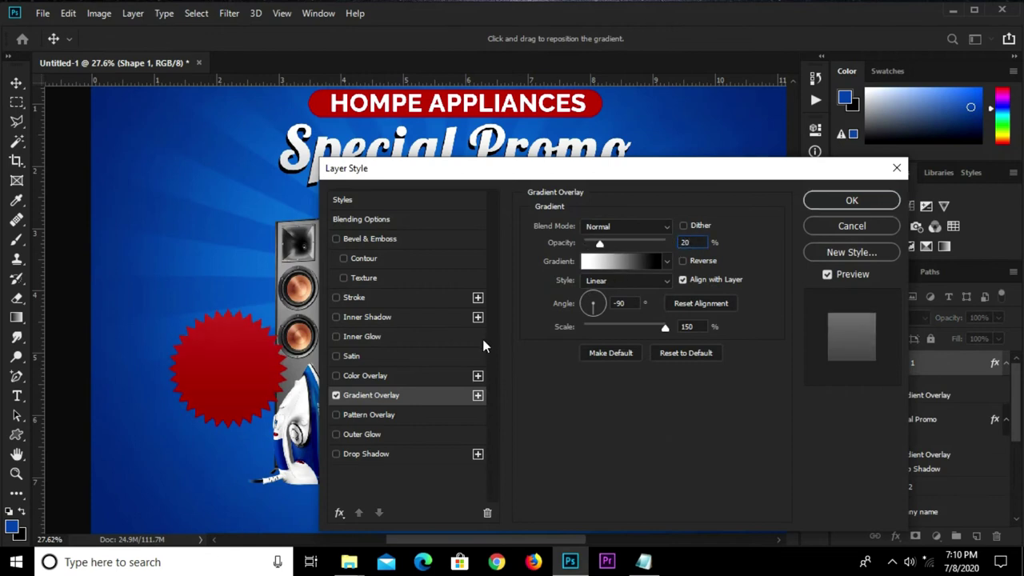
left_click(373, 454)
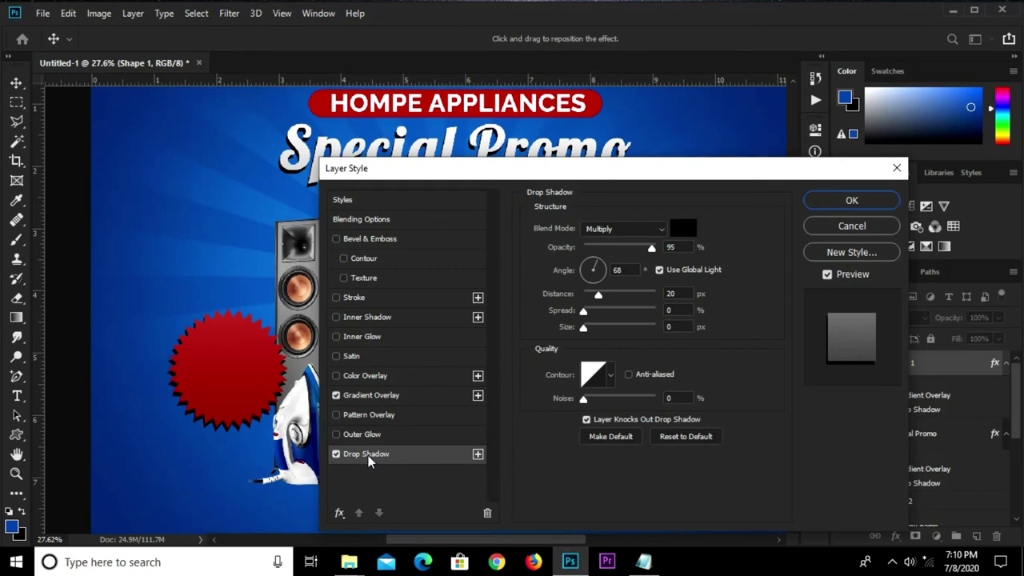
left_click(677, 326)
type("58")
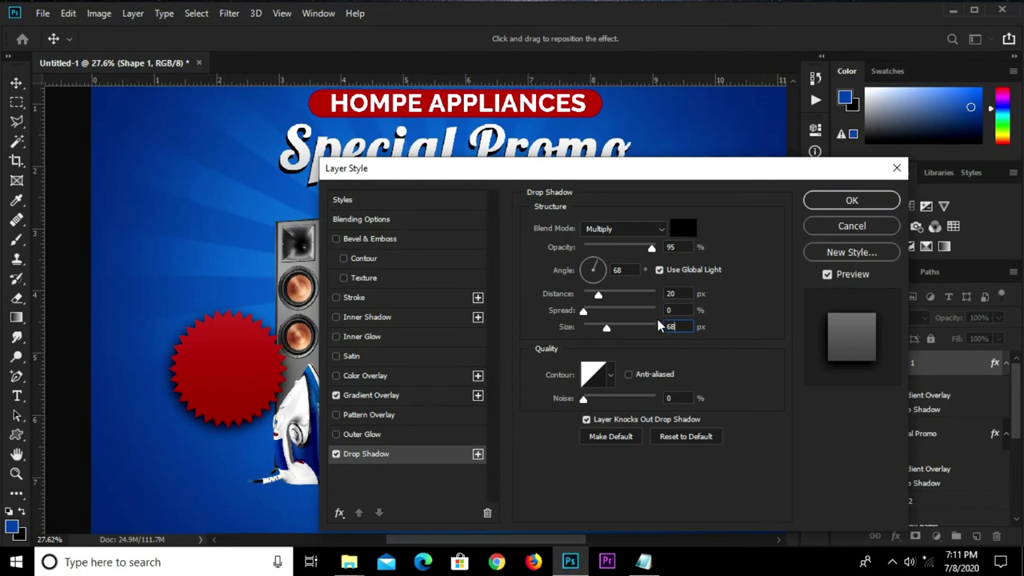
left_click_drag(666, 180, 660, 188)
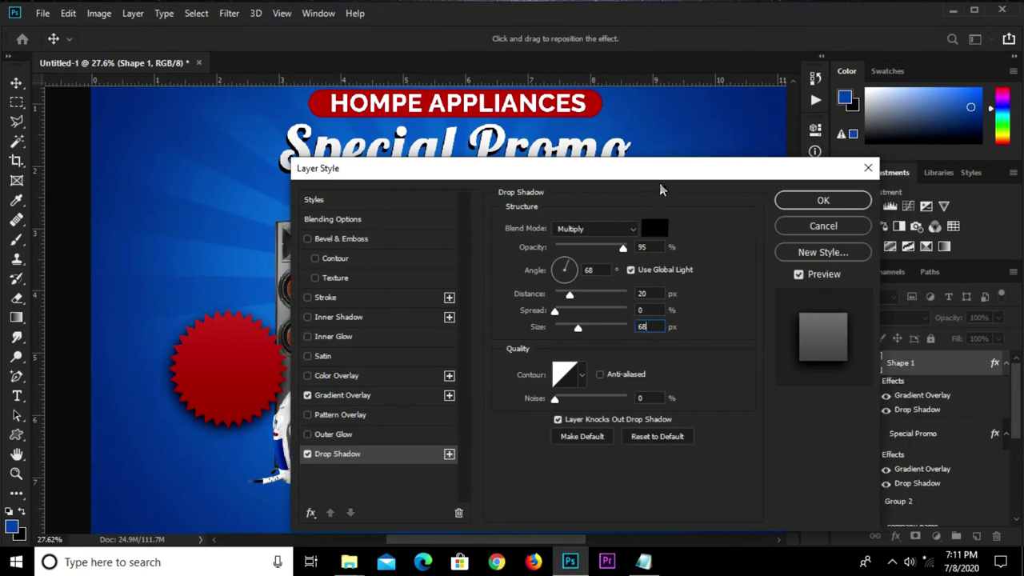
left_click(809, 201)
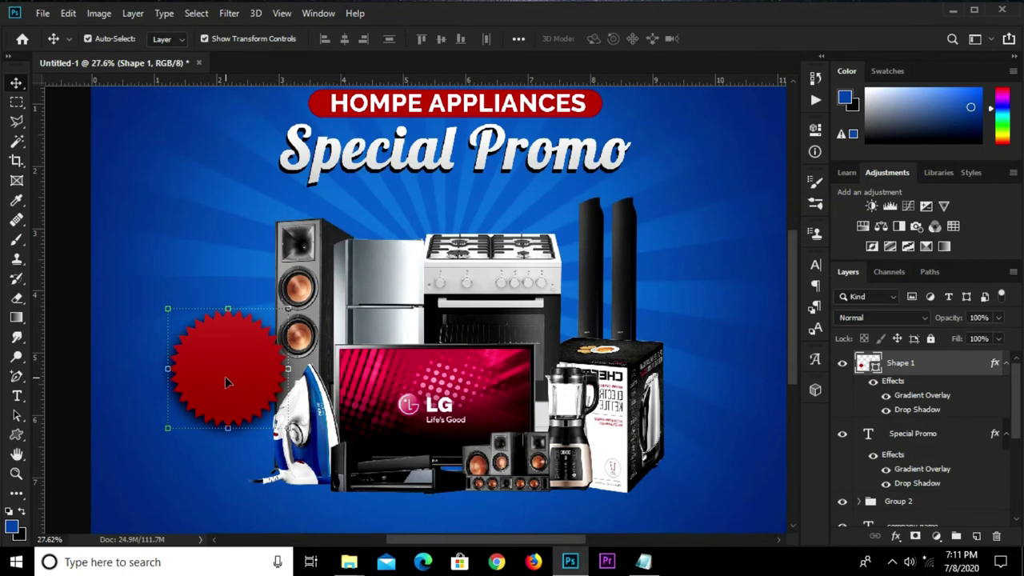
Nudge the starburst slightly, add a new Layer 2 above it and take the Brush tool.
left_click_drag(226, 382, 231, 380)
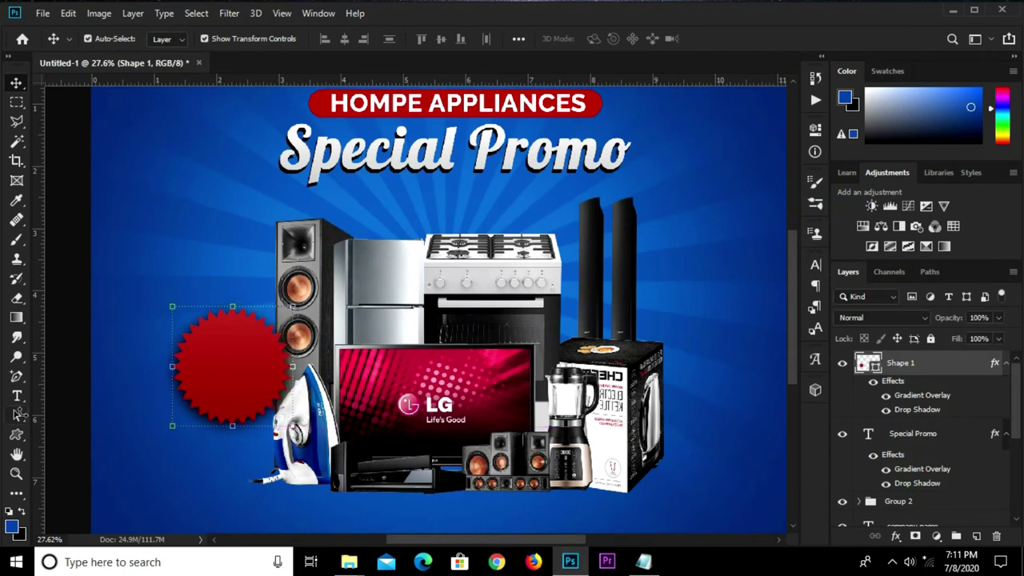
left_click(977, 536)
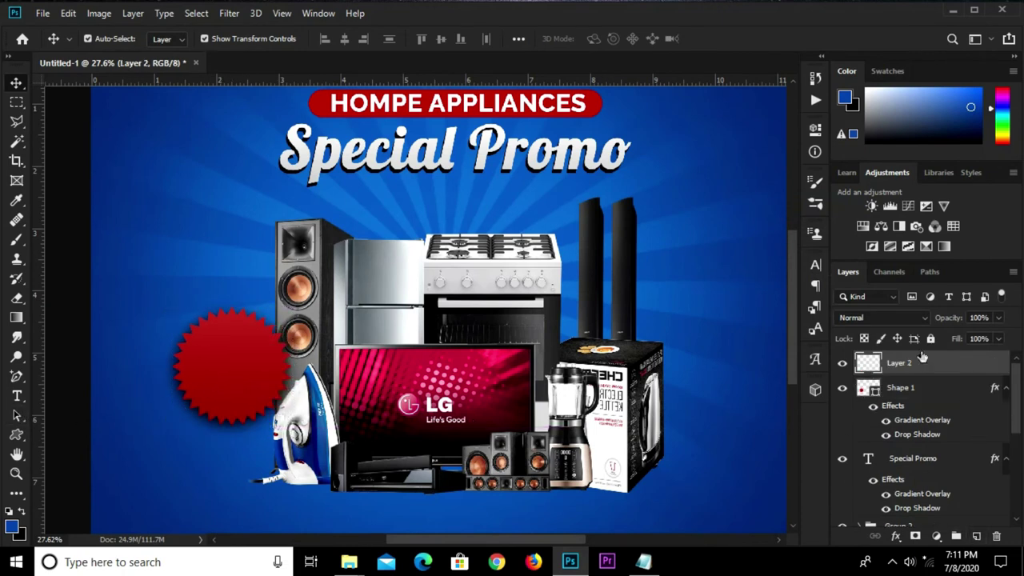
right_click(16, 238)
left_click(72, 237)
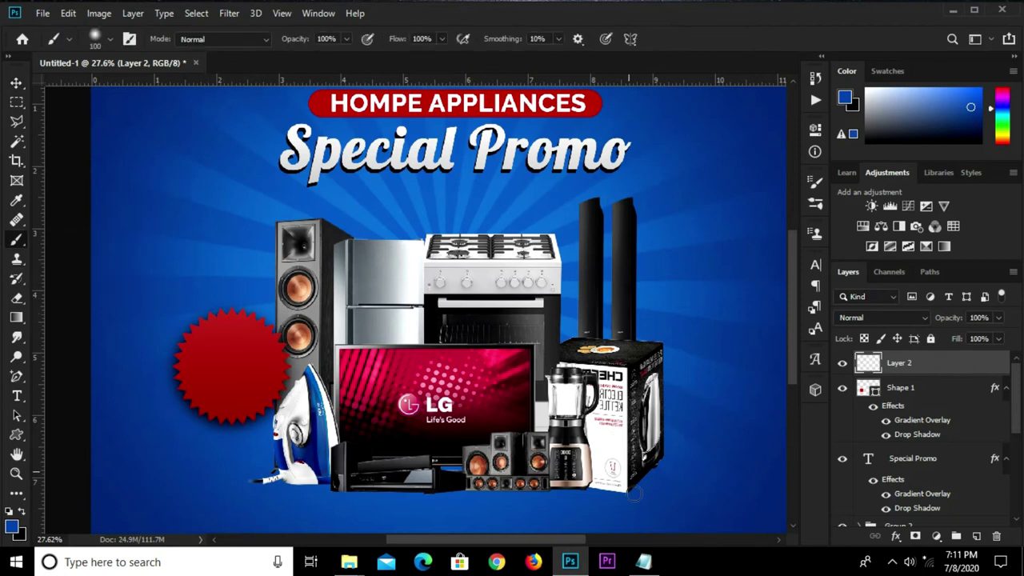
Set the foreground colour to ffcc00, copied from the promo notes.
left_click(648, 565)
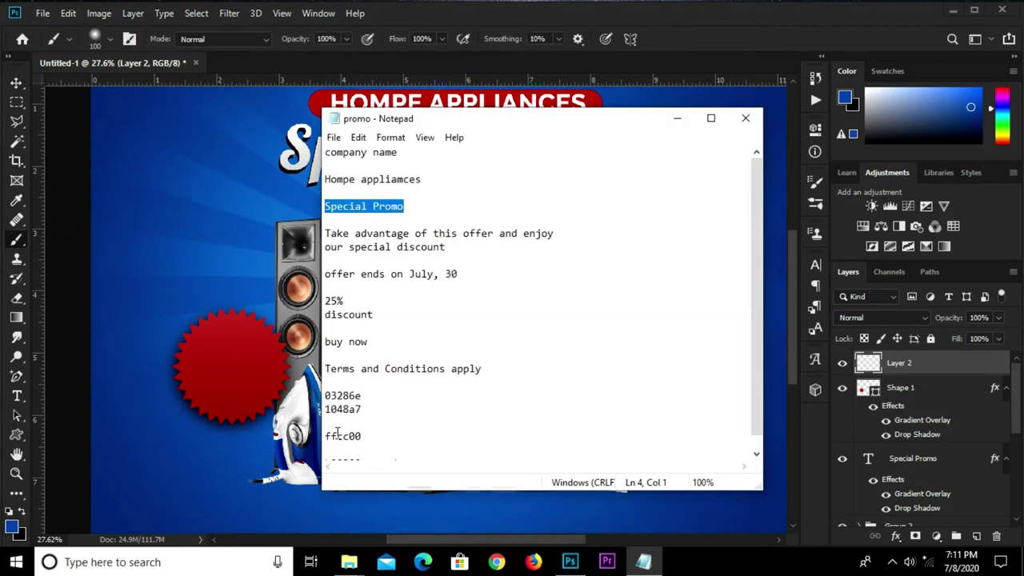
scroll(366, 413, "down", 1)
left_click_drag(367, 423, 322, 422)
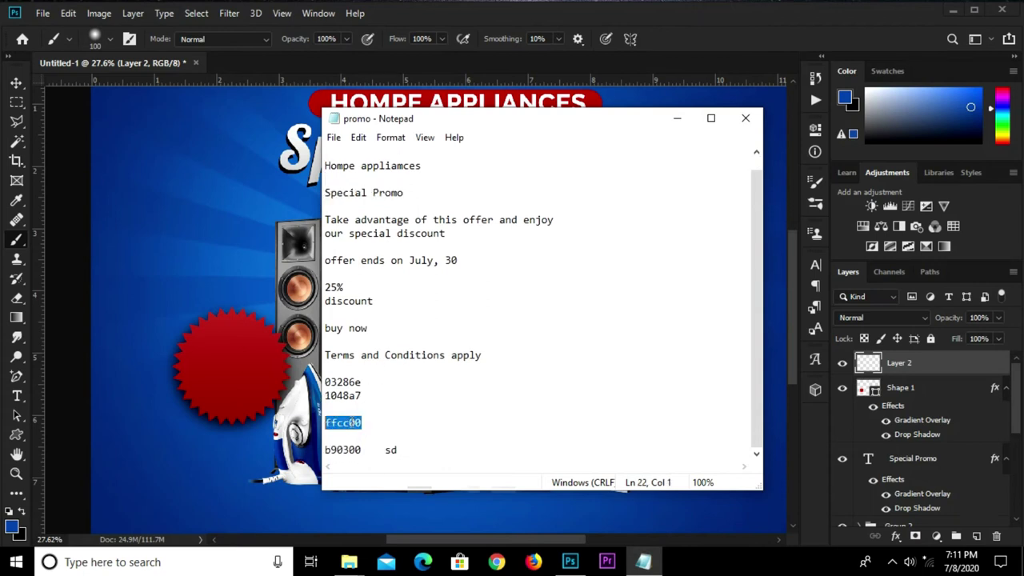
right_click(352, 416)
left_click(398, 237)
left_click(11, 526)
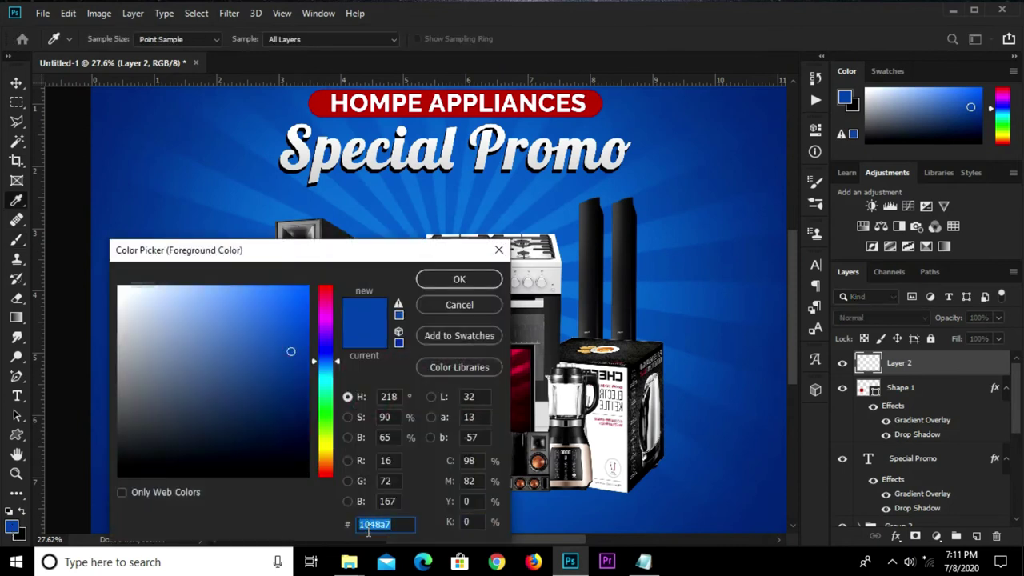
key("ctrl+v")
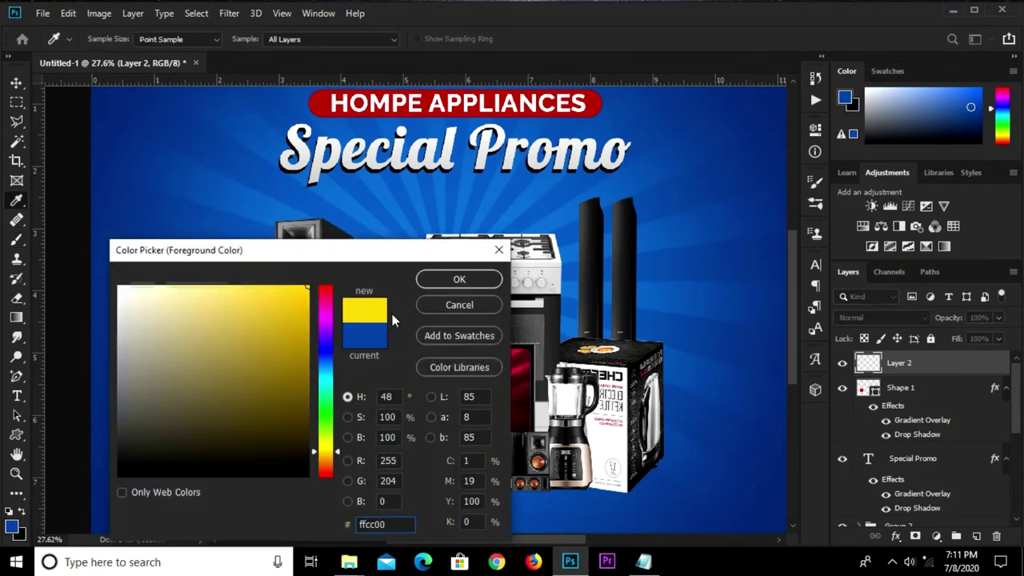
left_click(459, 279)
Paint a large yellow glow at the starburst centre and blend it as Overlay at 70%.
key("b")
key("bracketright")
key("bracketright")
key("bracketright")
key("bracketright")
key("bracketright")
key("bracketright")
key("bracketright")
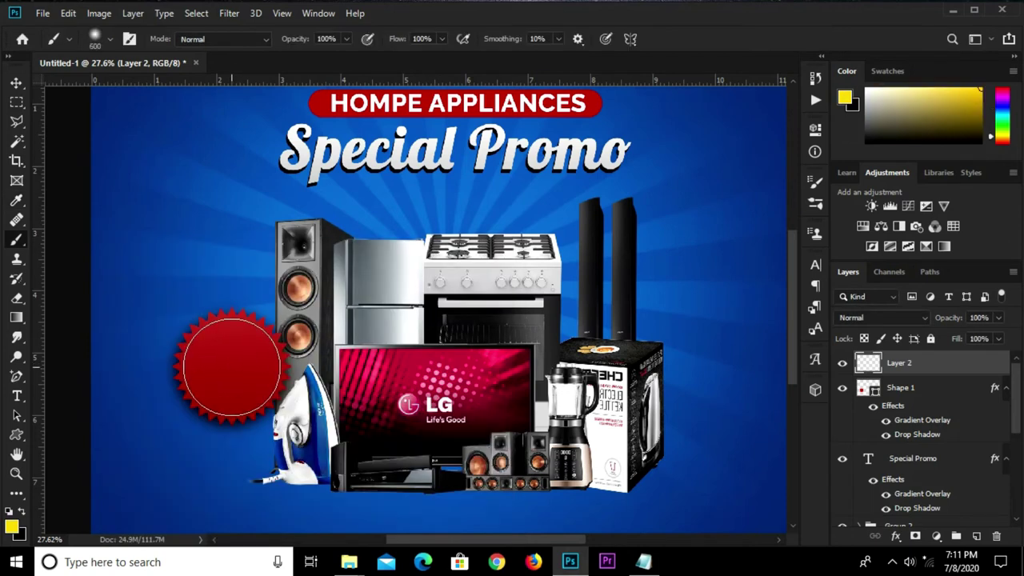
left_click(230, 364)
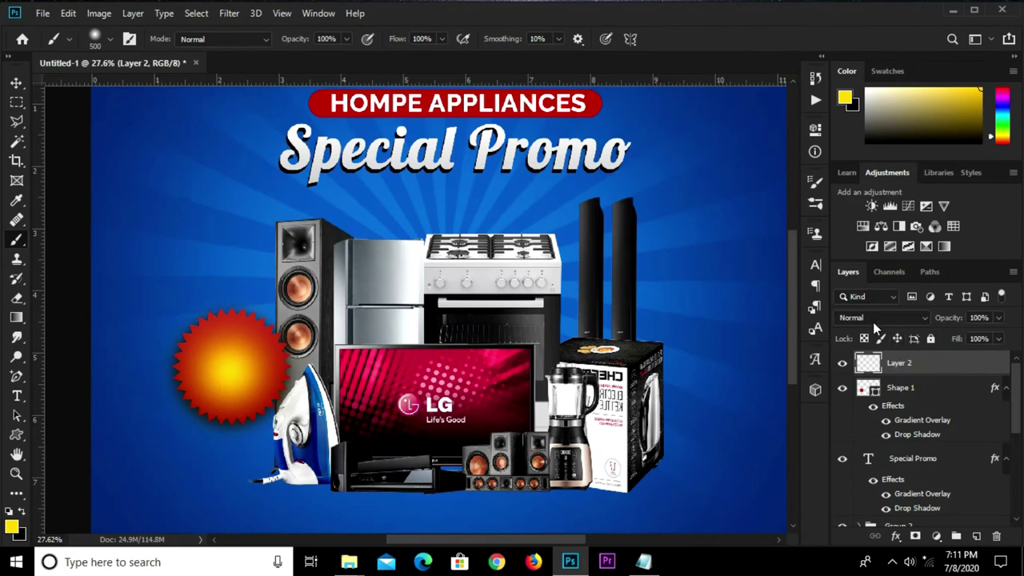
left_click(873, 320)
left_click(865, 355)
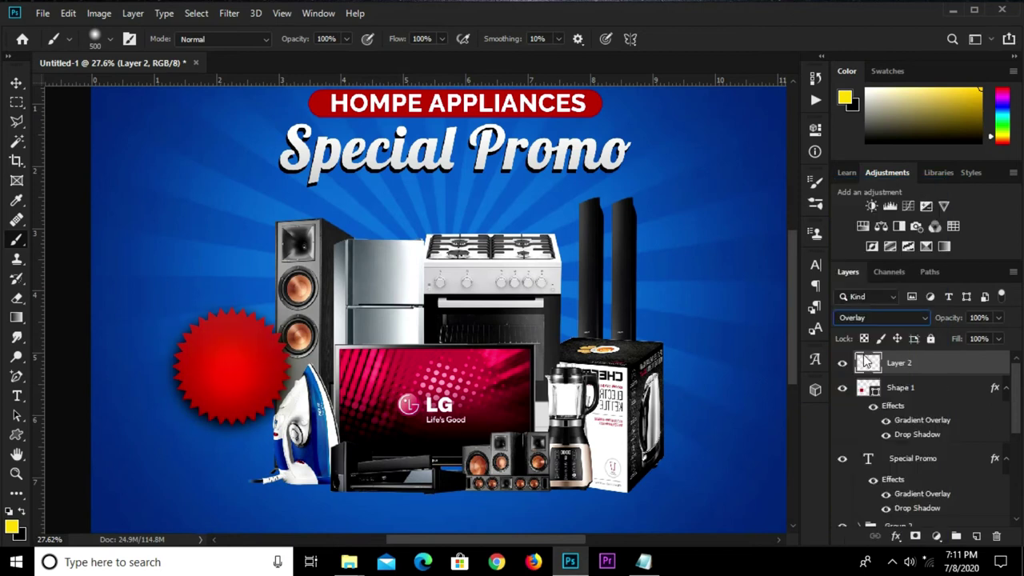
left_click(989, 317)
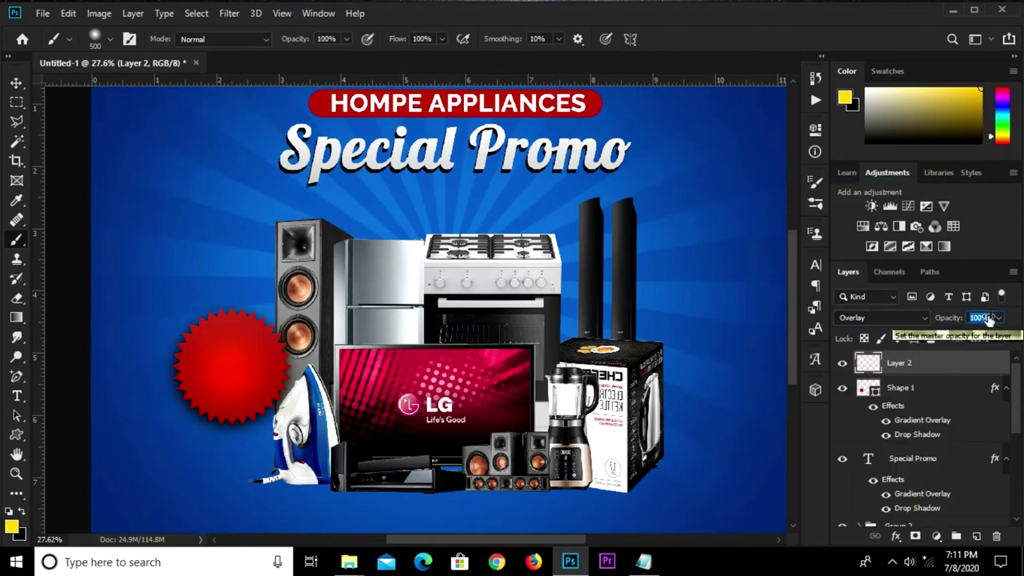
type("7")
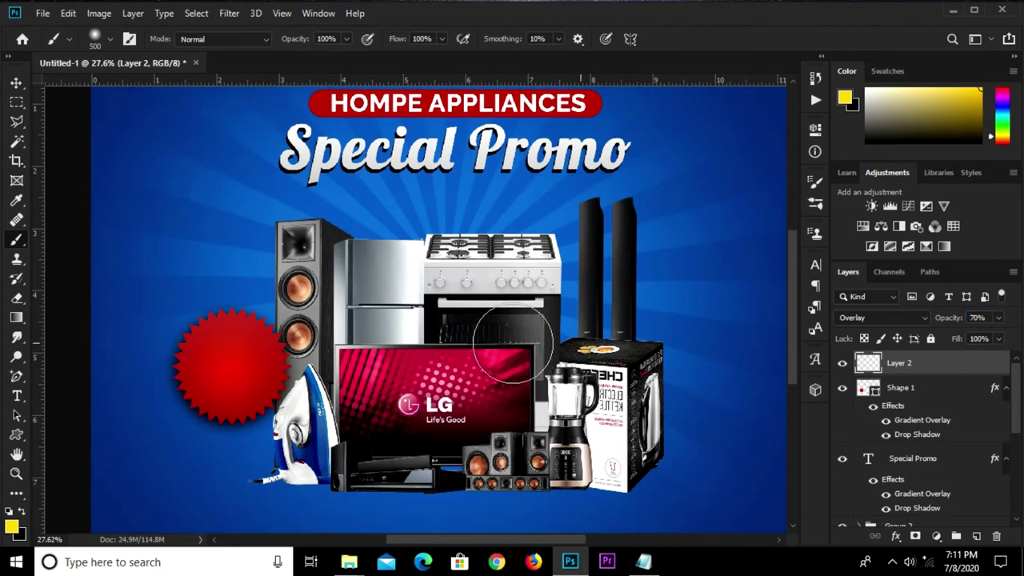
type("v")
scroll(152, 350, "down", 2)
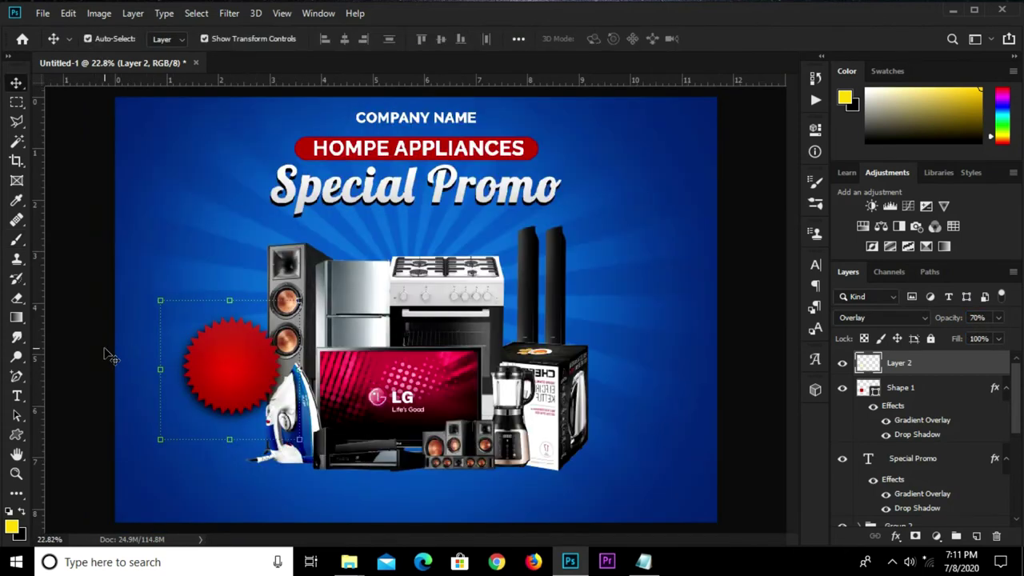
Copy '25%' from the promo notes and paste it as a new text layer at upper left.
left_click(108, 356)
left_click(644, 561)
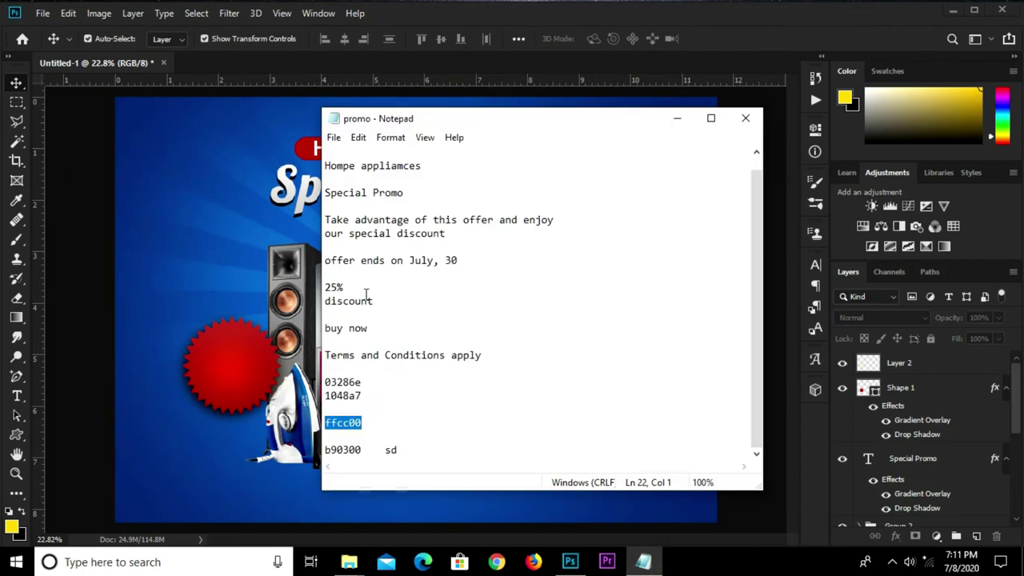
left_click_drag(360, 287, 325, 286)
right_click(331, 286)
left_click(360, 332)
left_click(163, 272)
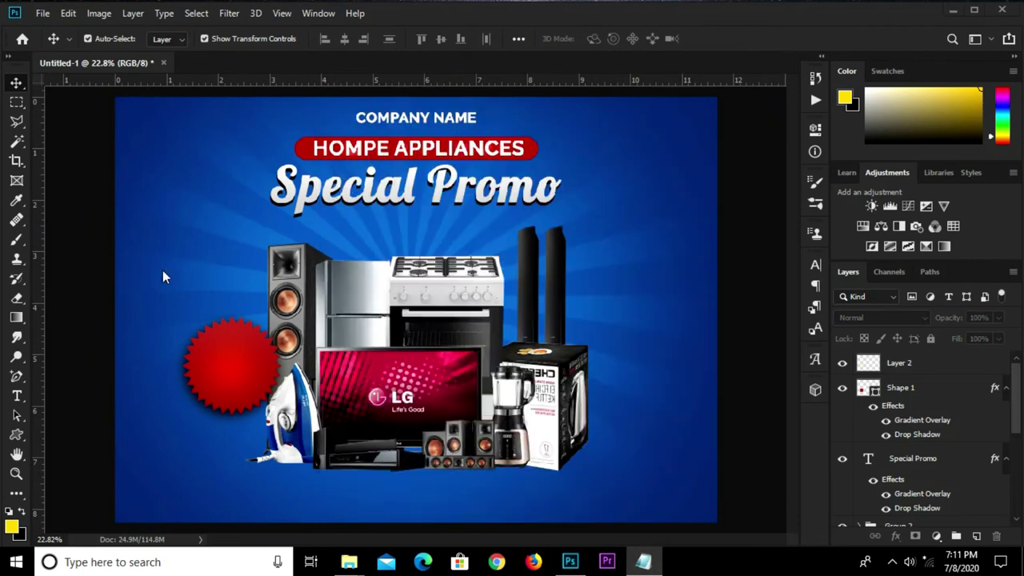
left_click(17, 395)
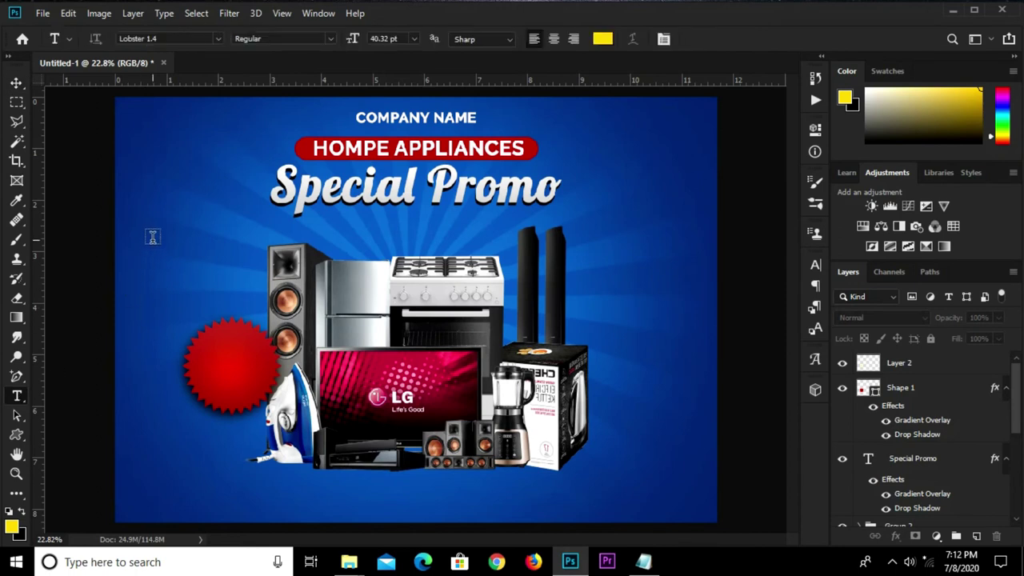
left_click(152, 237)
key("ctrl+v")
left_click(719, 44)
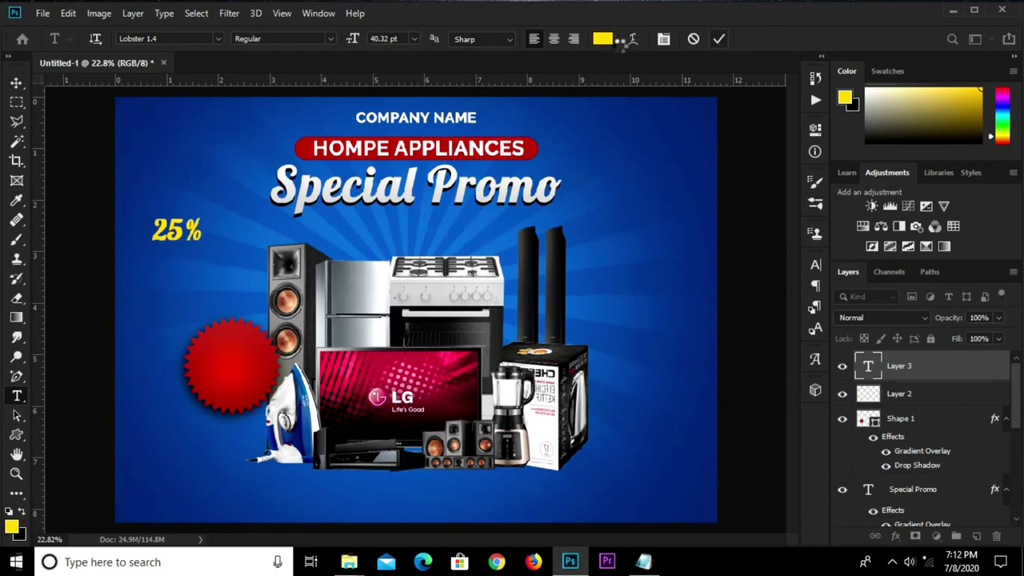
Colour the 25% text white (ffffff) and set it in Accidental Presidency.
left_click(602, 38)
type("ffffff")
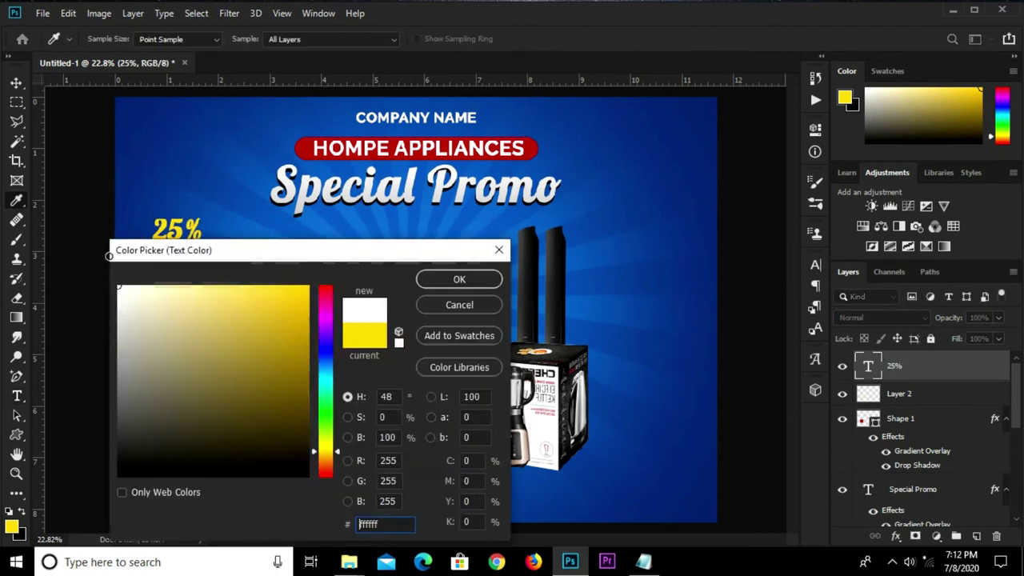
left_click(454, 272)
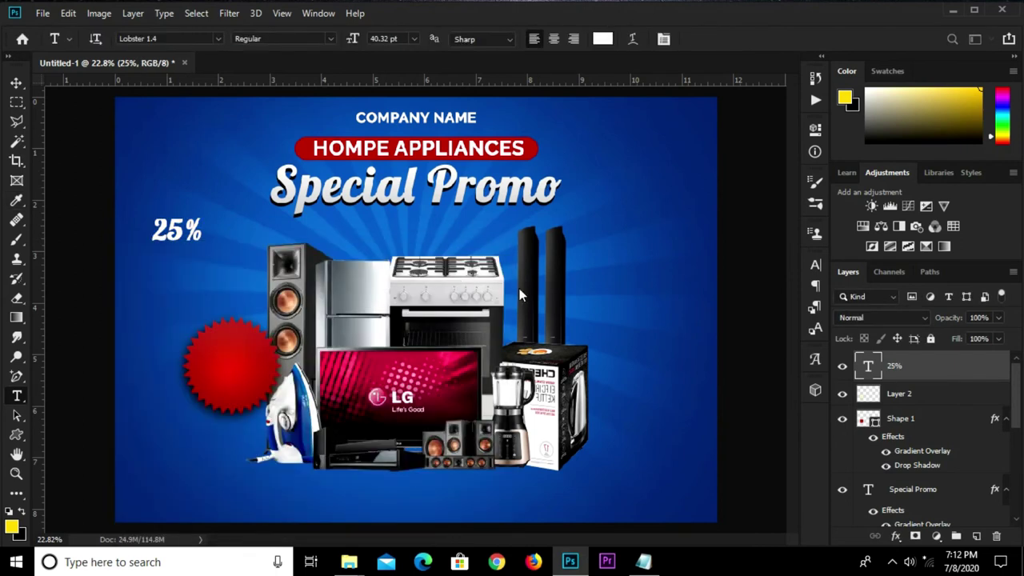
left_click(816, 265)
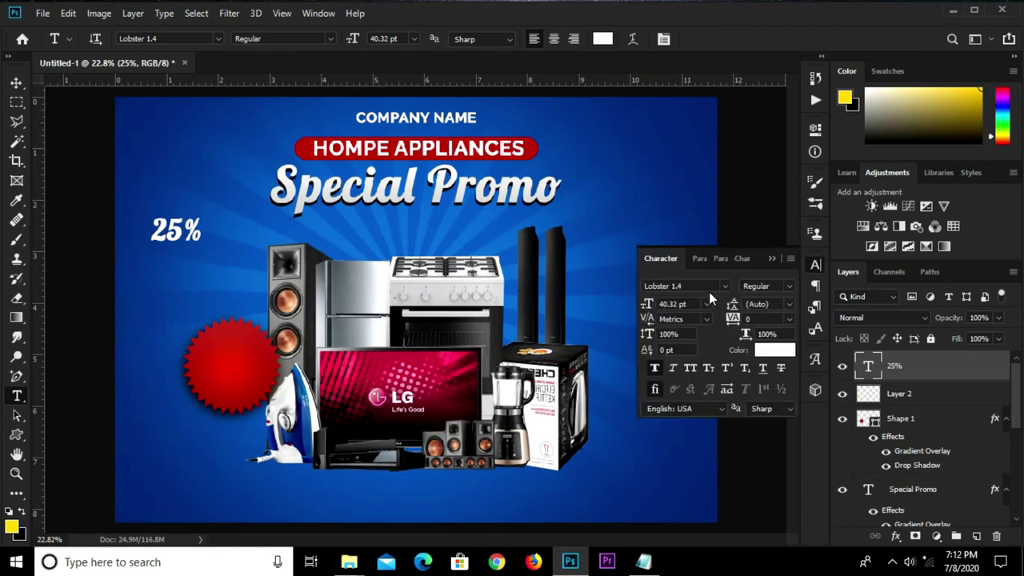
left_click(725, 286)
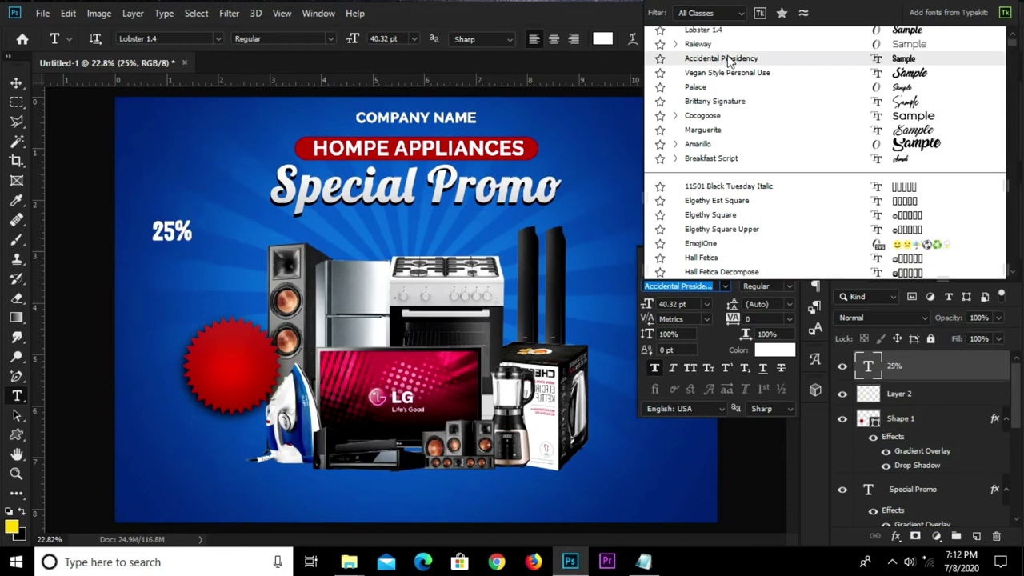
left_click(729, 61)
key("v")
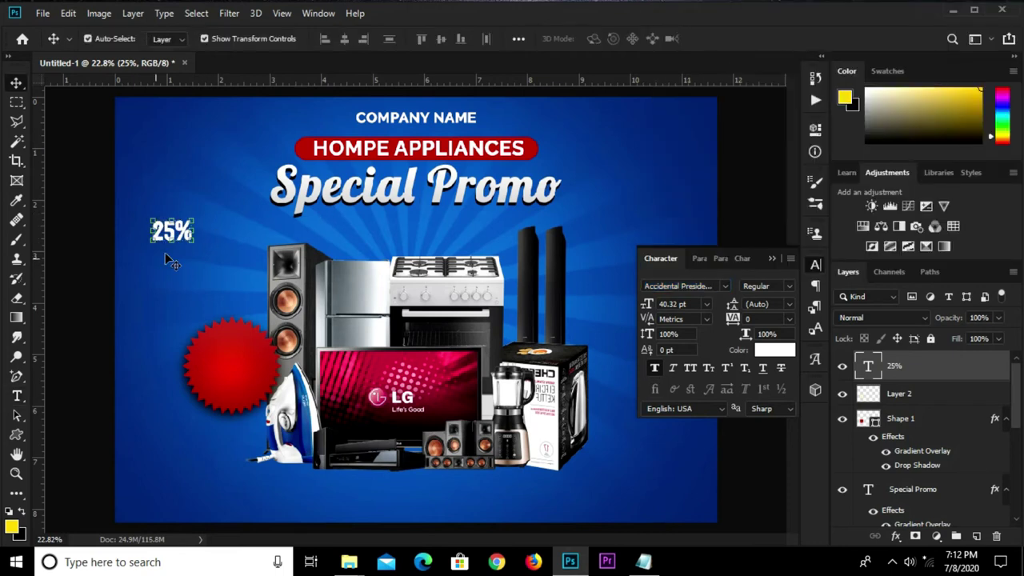
key("ctrl+t")
Enlarge the 25% text to about 66 pt over the starburst centre, then return to Notepad.
mouse_move(173, 245)
left_mouse_down()
mouse_move(231, 344)
mouse_move(233, 335)
left_mouse_up()
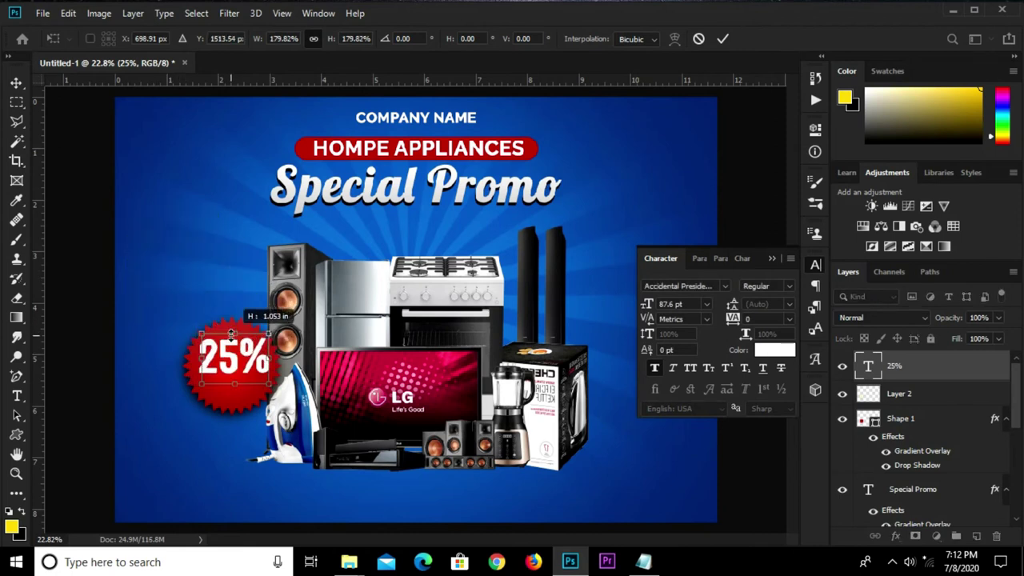
scroll(236, 372, "up", 2)
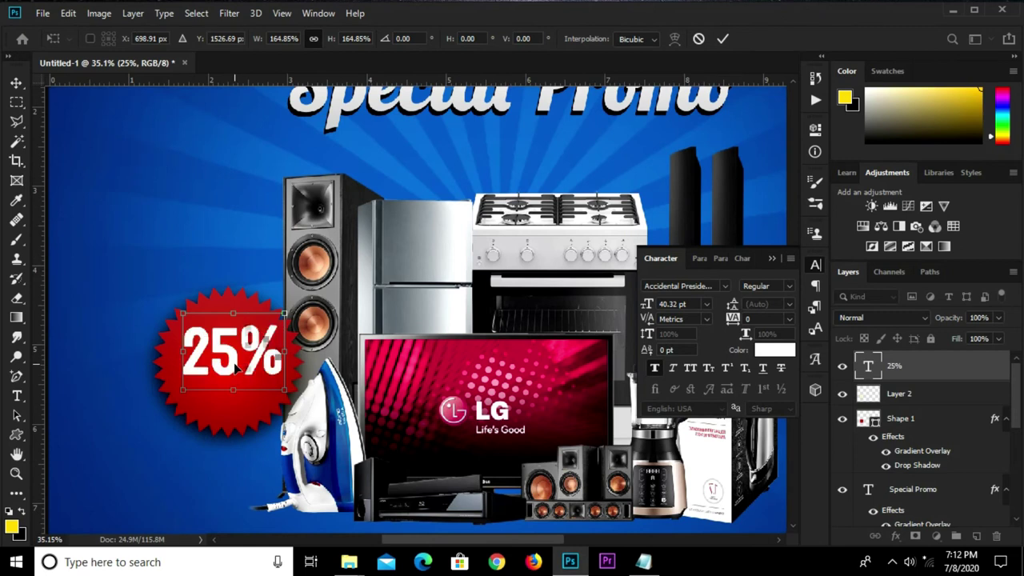
left_click_drag(233, 365, 228, 357)
key("Return")
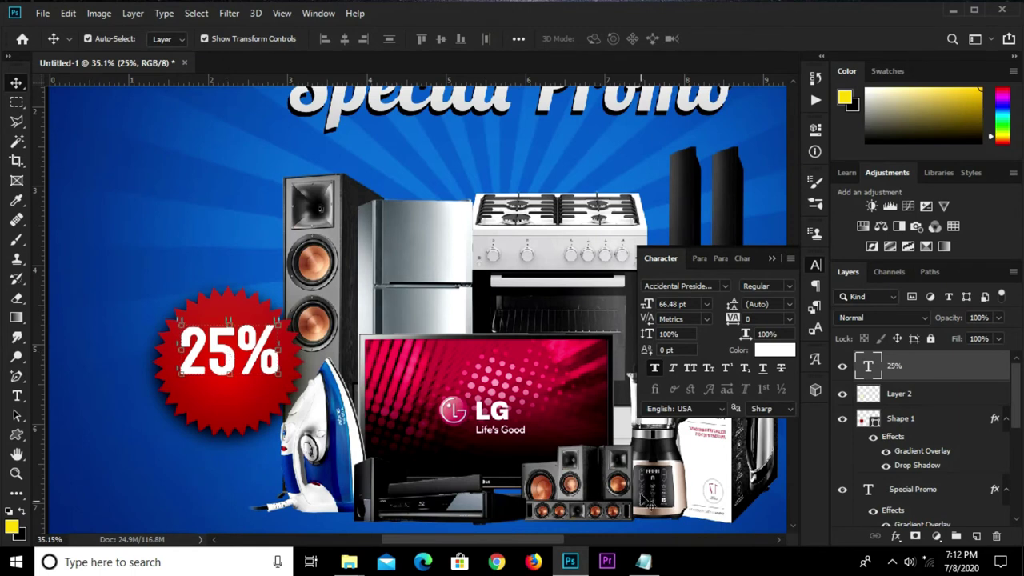
left_click(643, 561)
left_click(338, 312)
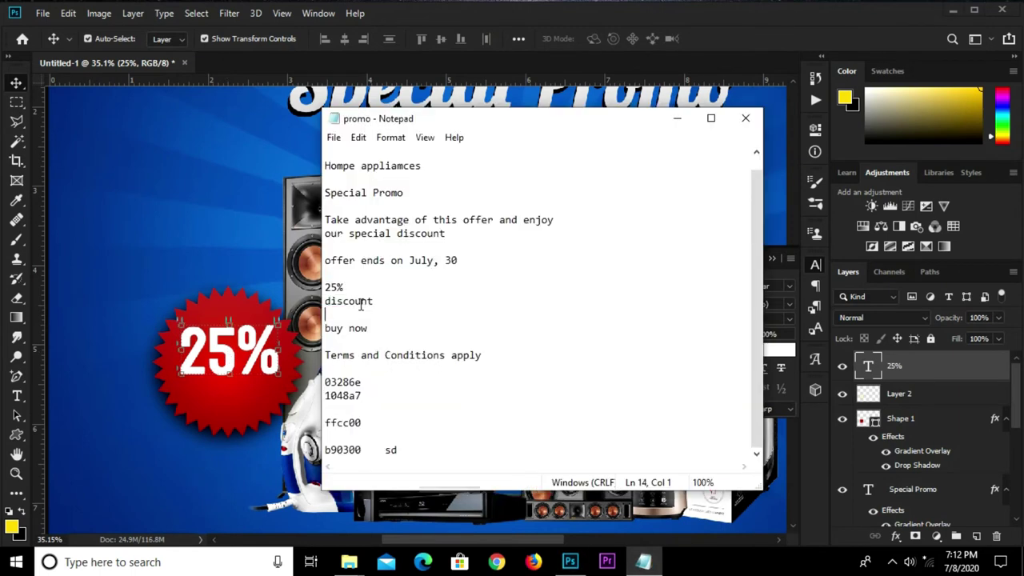
Copy the word 'discount' from the promo notes.
left_click_drag(379, 302, 313, 302)
right_click(469, 299)
left_click(500, 347)
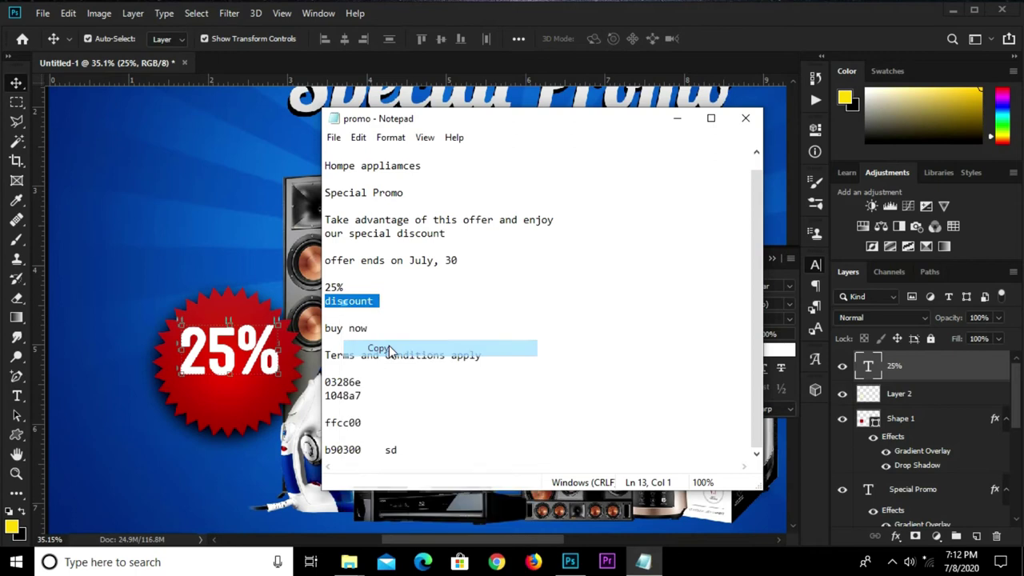
left_click(194, 407)
Duplicate the 25% text below itself and retype it as all-caps DISCOUNT.
left_click_drag(228, 354, 205, 409)
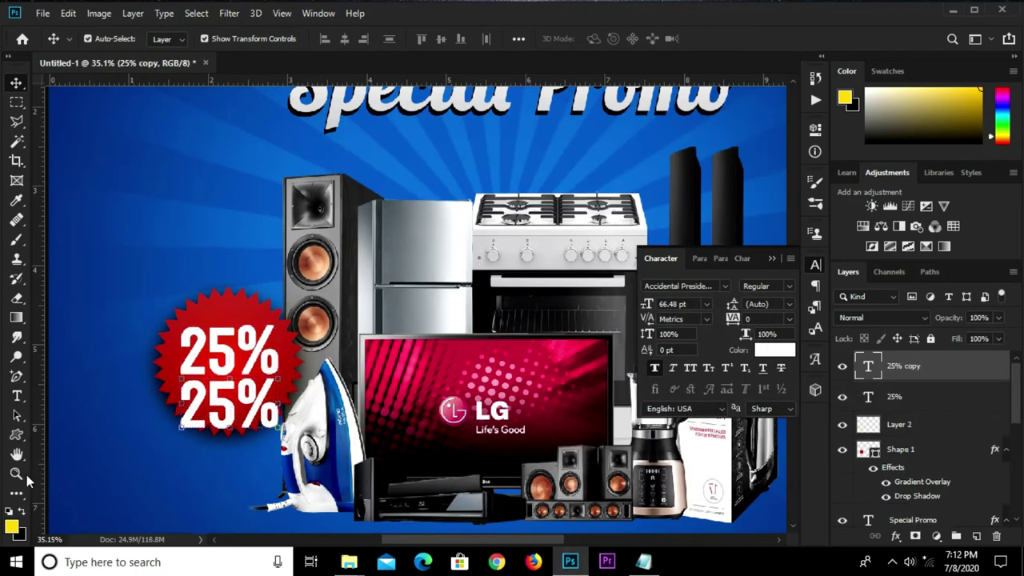
left_click(17, 396)
left_click(215, 414)
key("ctrl+a")
type("discount")
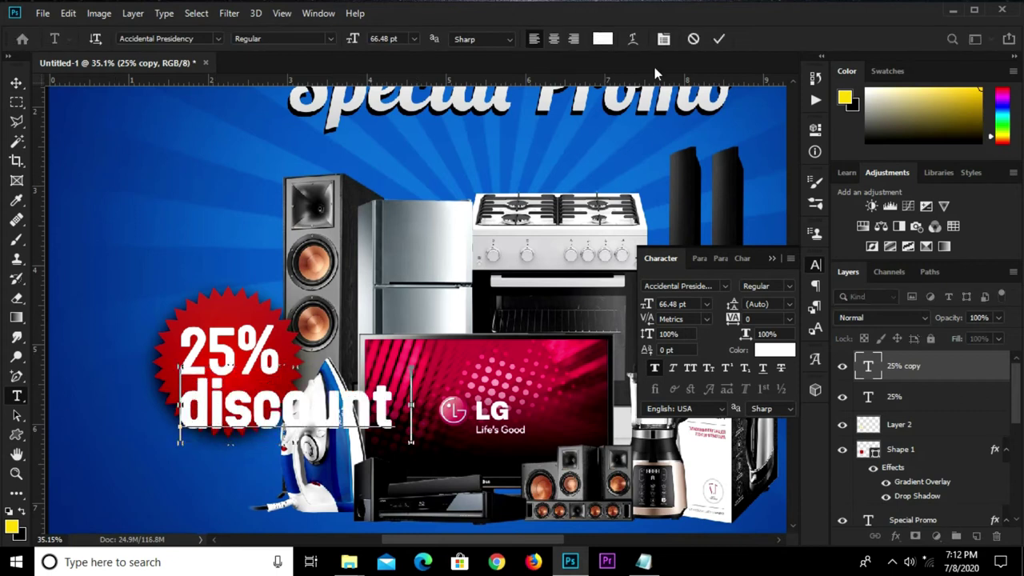
left_click(719, 38)
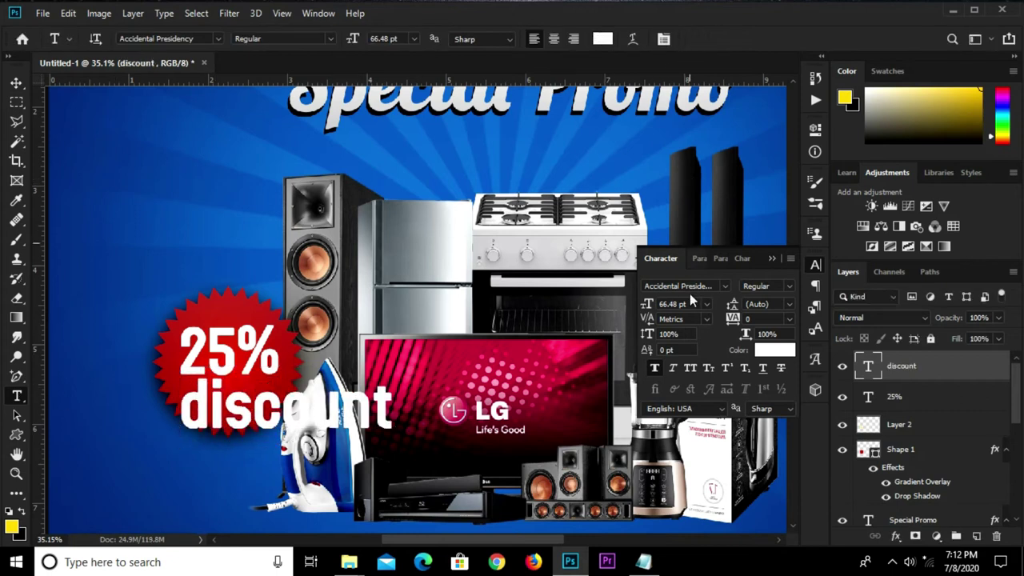
left_click(688, 369)
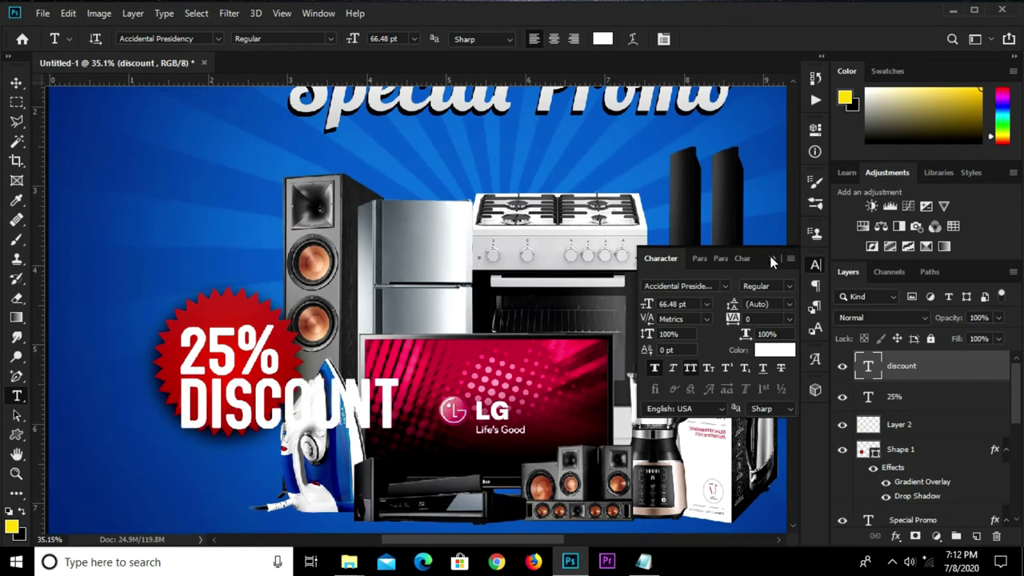
left_click(772, 262)
Shrink DISCOUNT under the 25%, and scale the 25% down slightly to fit the starburst.
key("v")
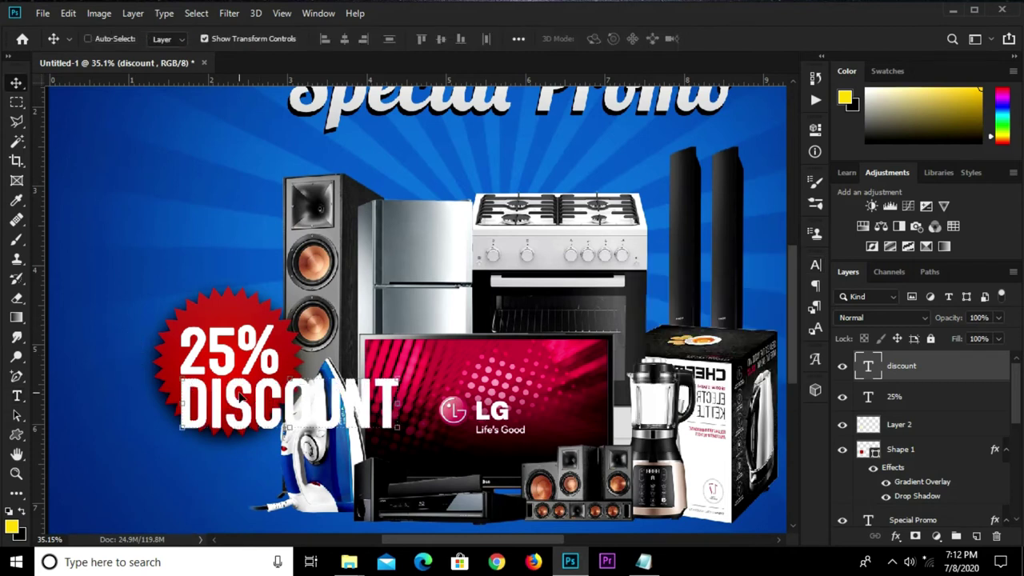
left_click_drag(289, 377, 301, 396)
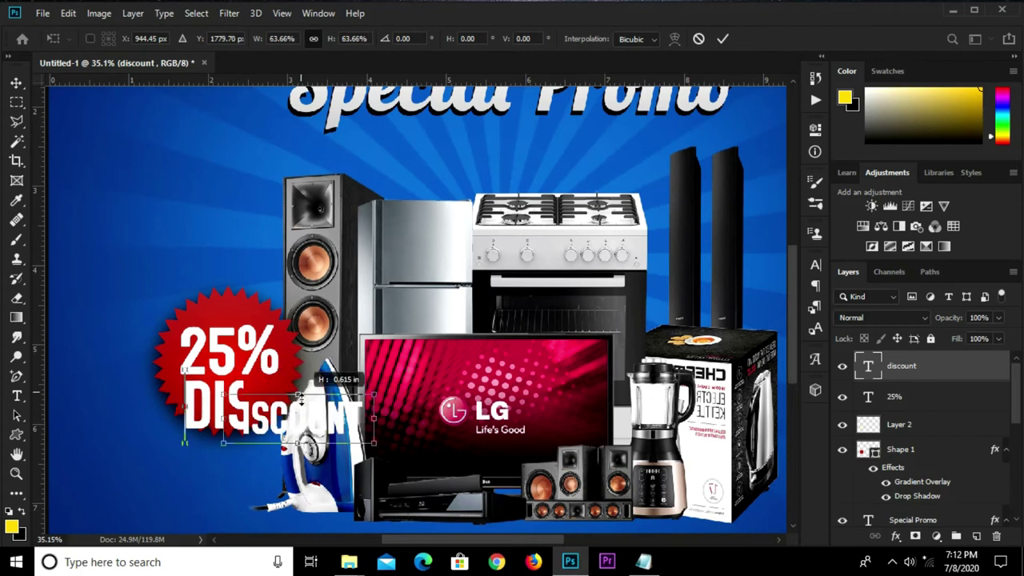
mouse_move(301, 396)
left_mouse_down()
mouse_move(289, 418)
mouse_move(235, 396)
mouse_move(281, 406)
left_mouse_up()
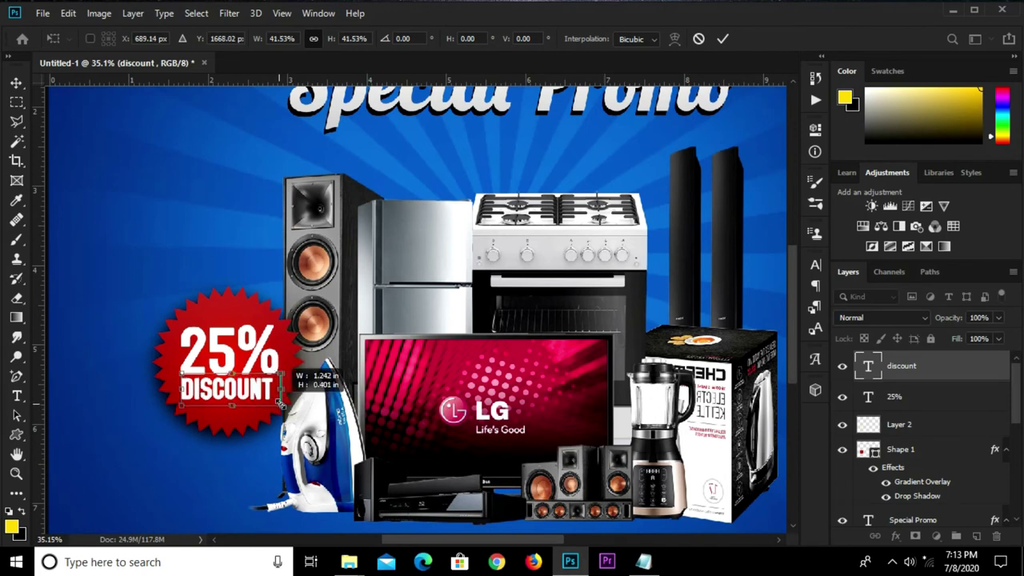
key("Return")
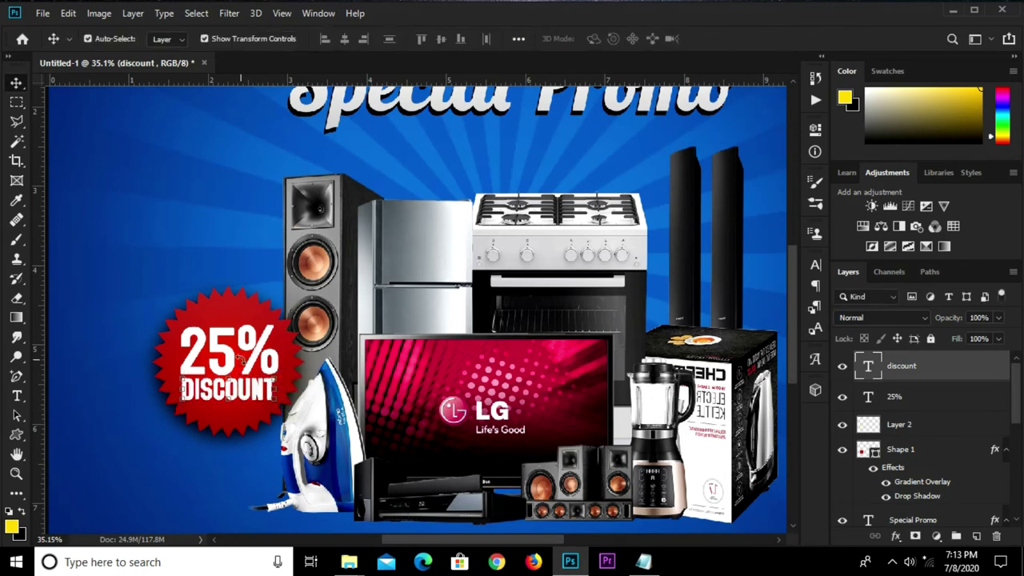
left_click_drag(232, 364, 230, 362)
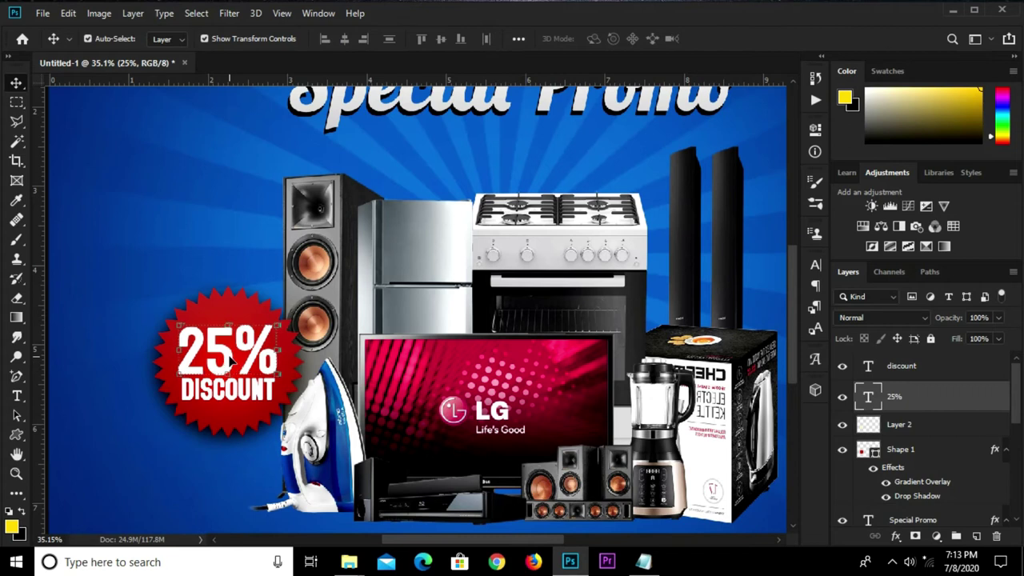
scroll(192, 370, "up", 5)
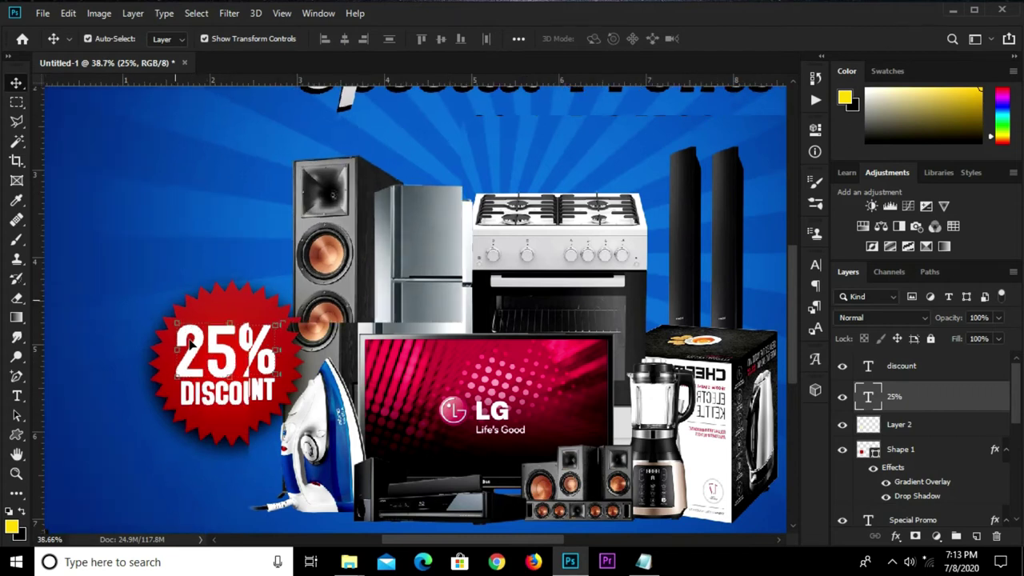
key("ctrl+t")
left_click_drag(168, 296, 179, 301)
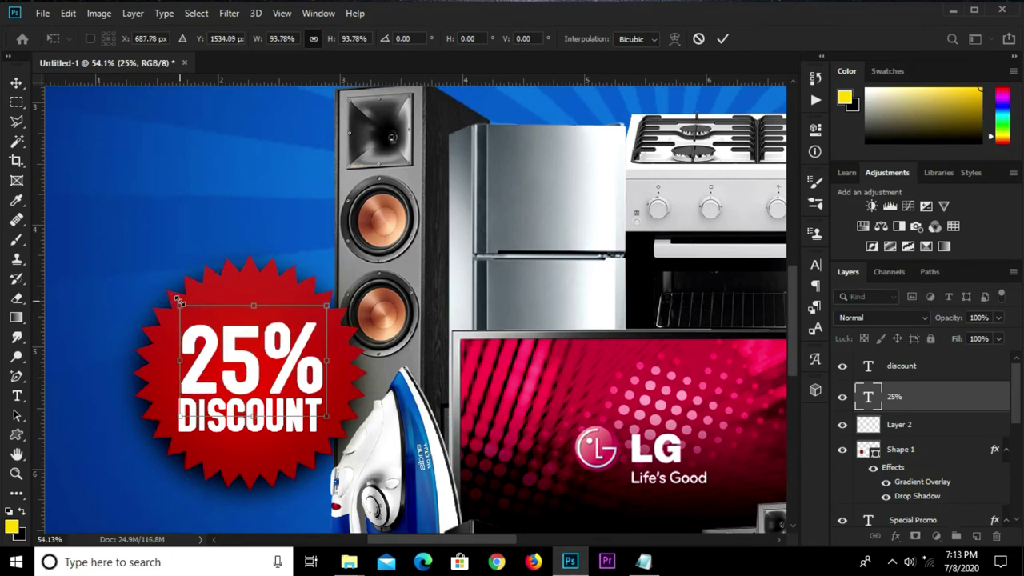
key("Return")
key("ctrl+0")
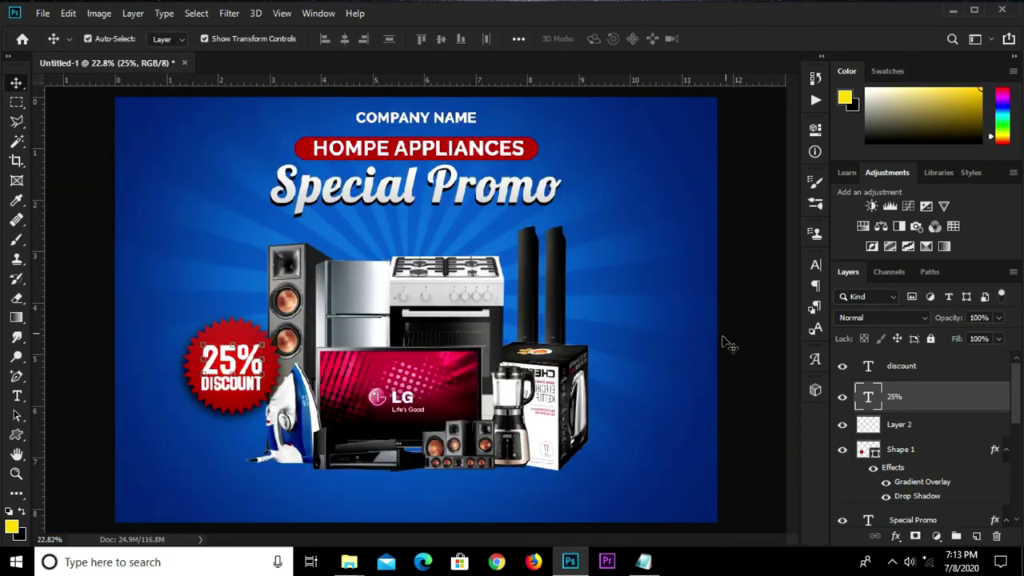
Set the red starburst Shape layer's drop shadow size to 65 px.
left_click(742, 338)
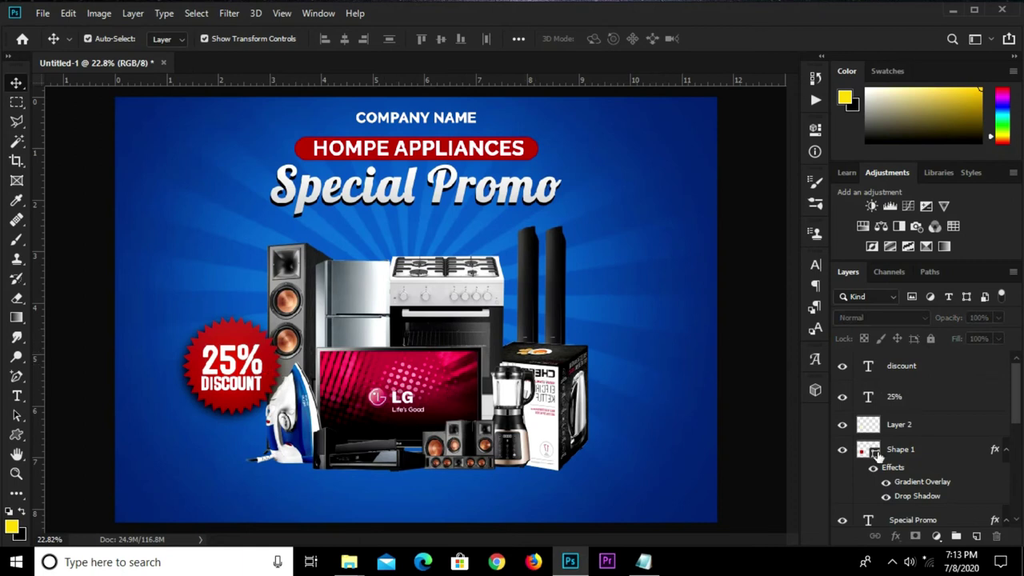
left_click(217, 327)
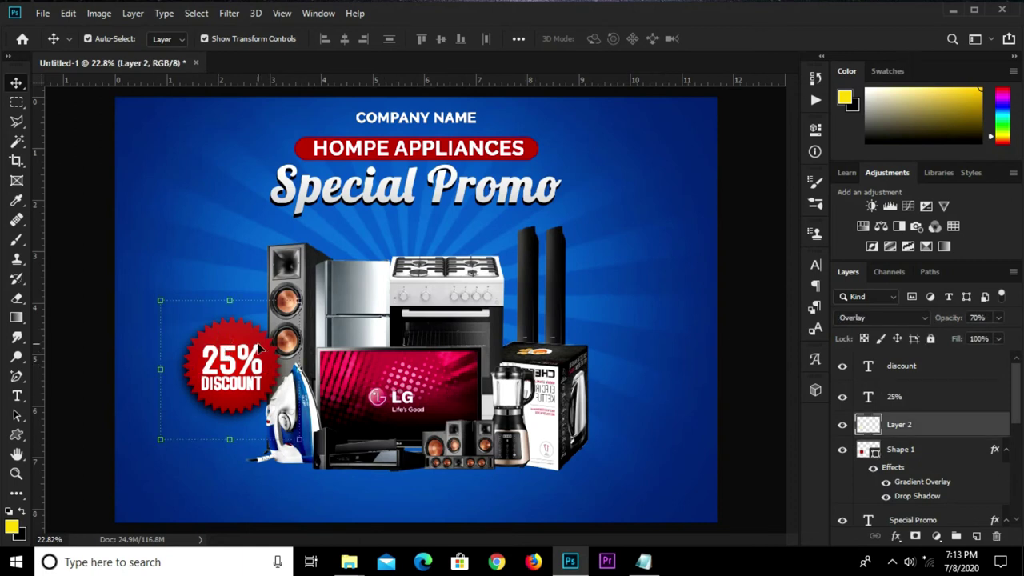
left_click(913, 455)
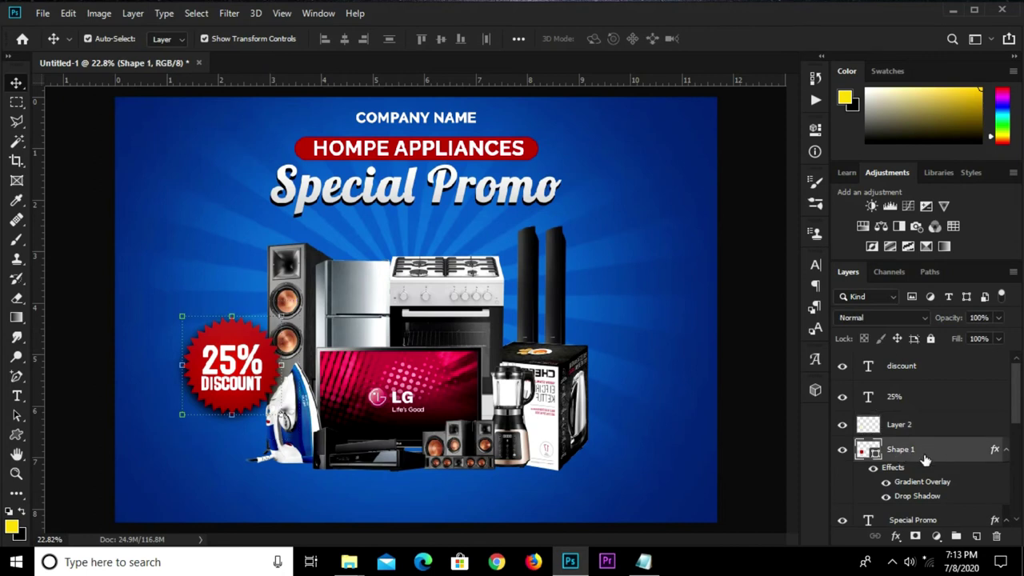
left_click(894, 536)
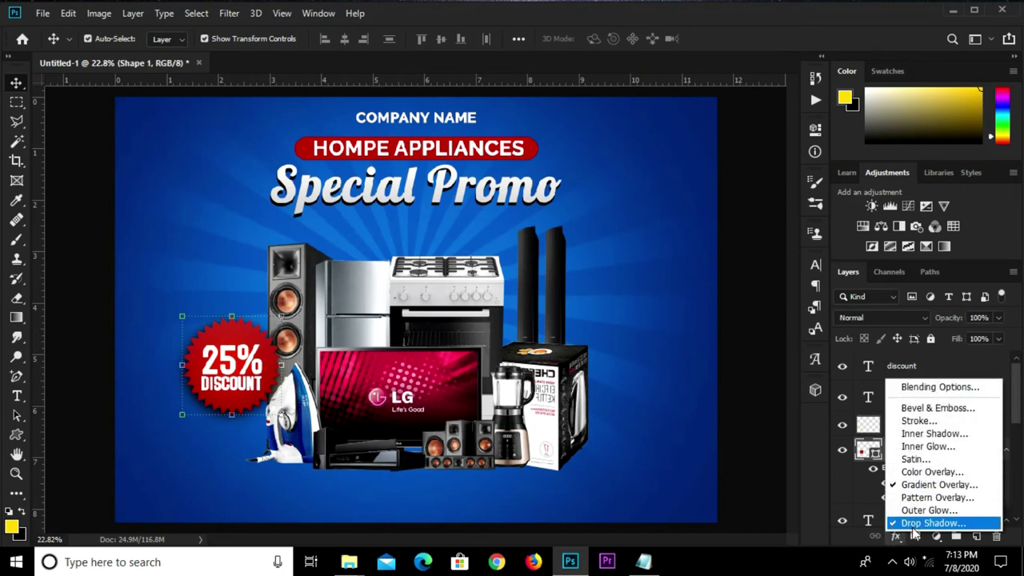
left_click(913, 525)
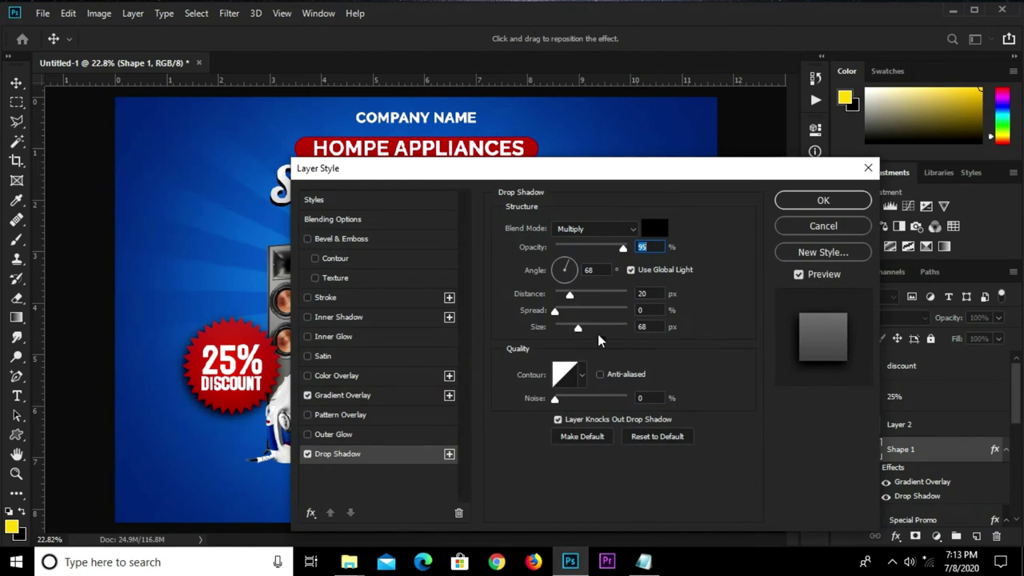
left_click_drag(580, 331, 563, 329)
key("Up")
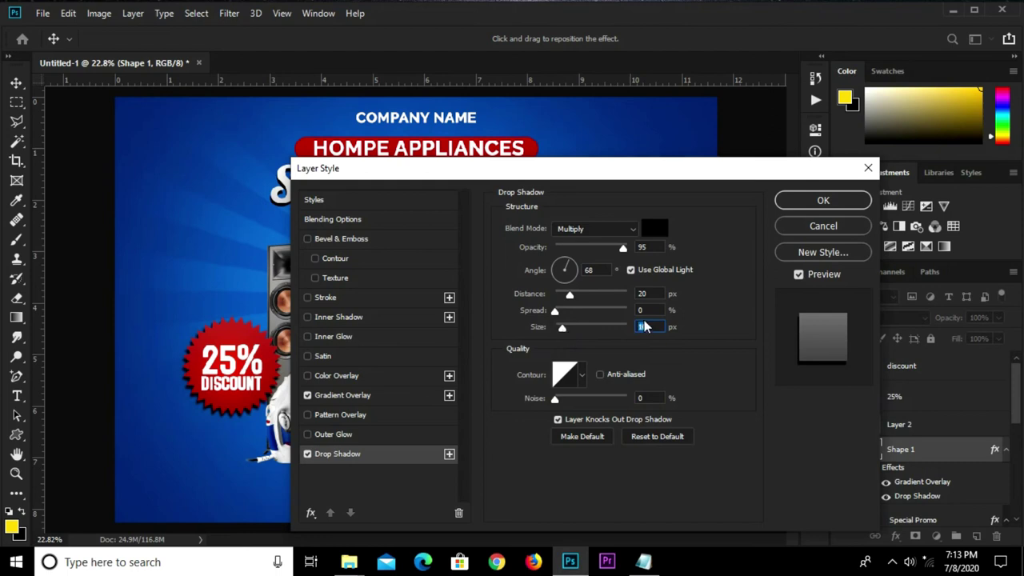
key("Down")
key("Down")
key("Down")
left_click(650, 334)
type("5")
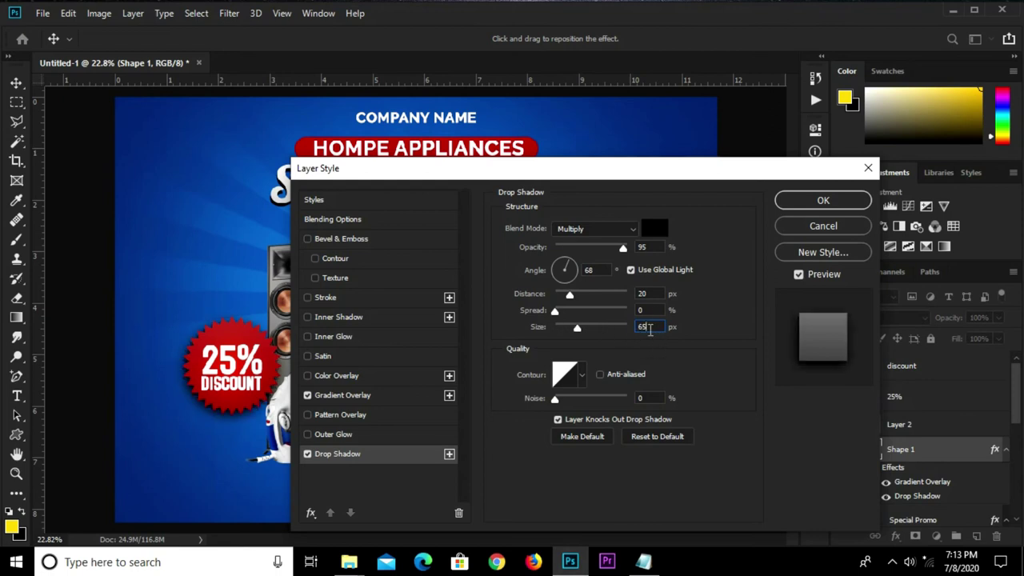
left_click(795, 201)
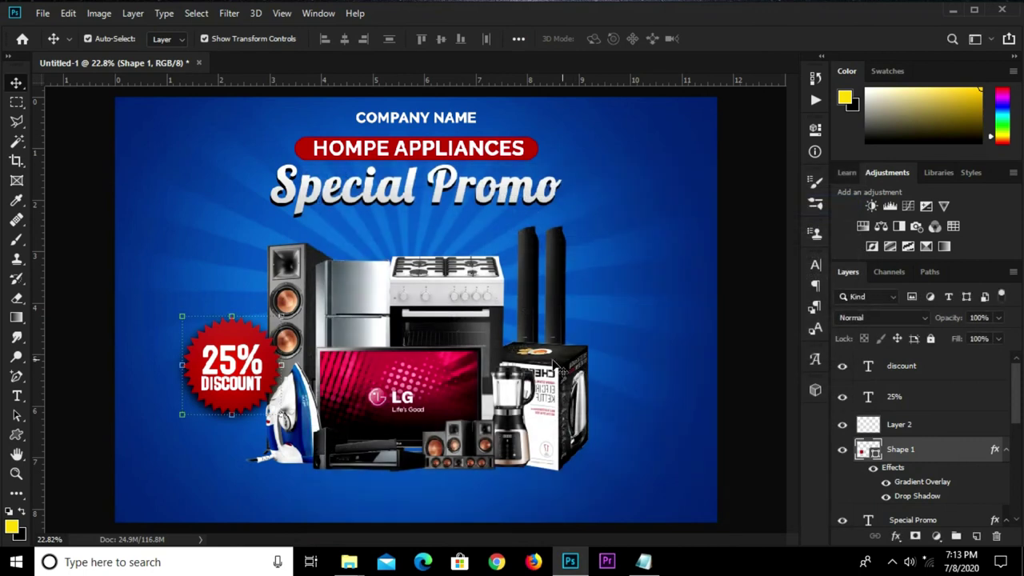
Group the 25%, discount, Layer 2 and Shape 1 layers into one badge group.
left_click(228, 367)
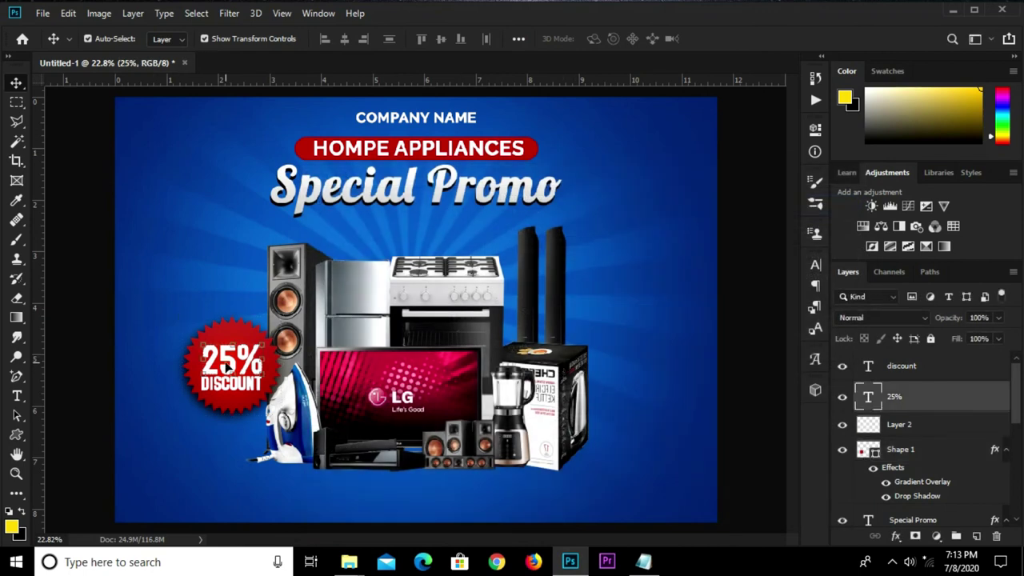
left_click(910, 373, "shift")
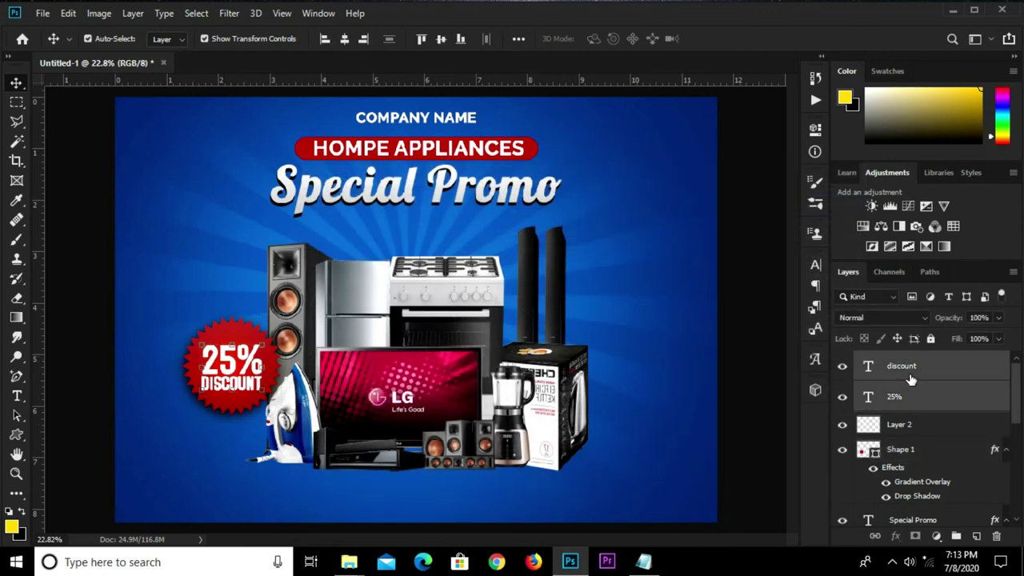
left_click(923, 437, "shift")
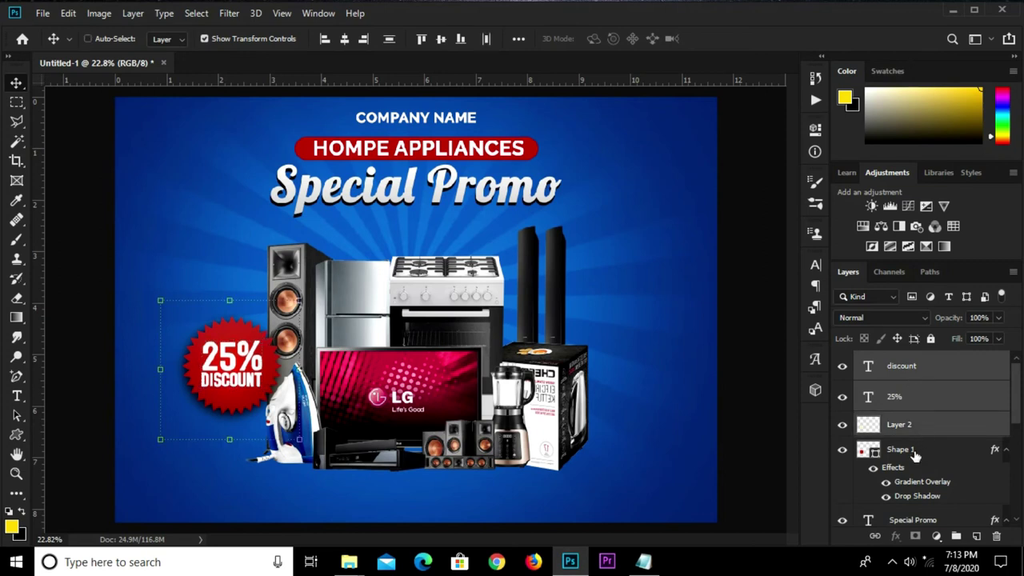
left_click(914, 453, "shift")
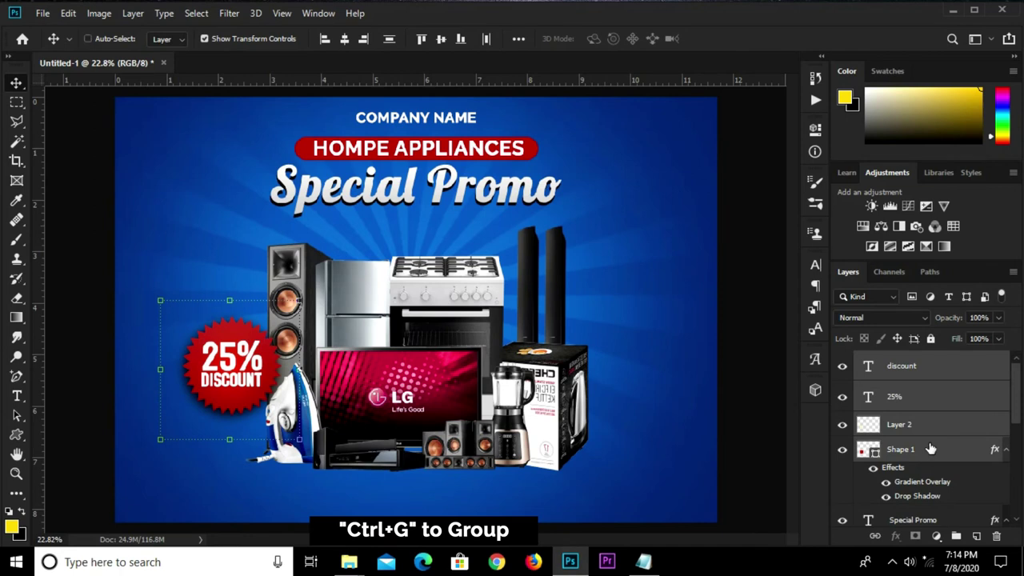
key("ctrl+g")
left_click(842, 361)
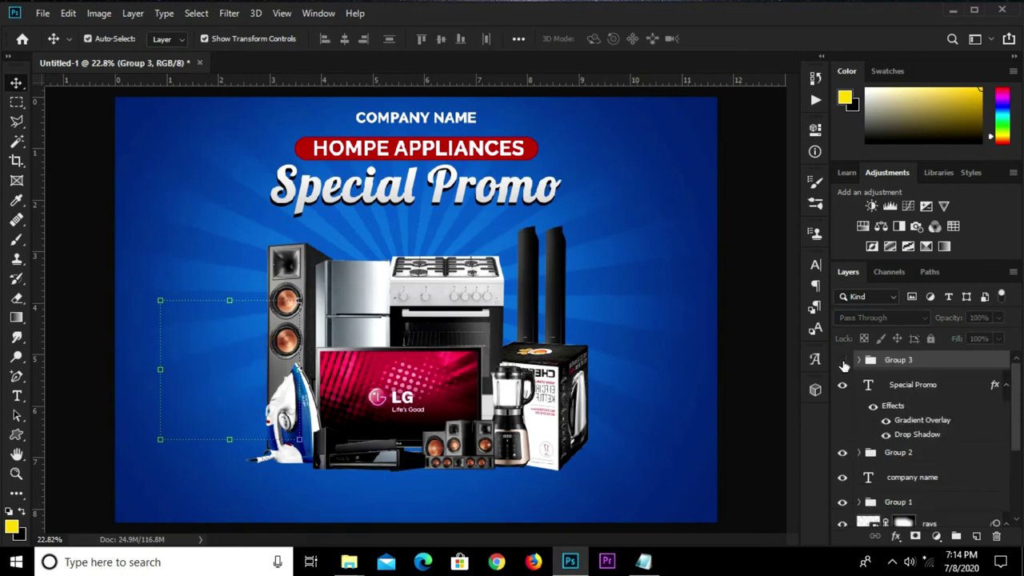
left_click(842, 360)
Rotate the badge group about -22° and nudge it into place.
key("ctrl+t")
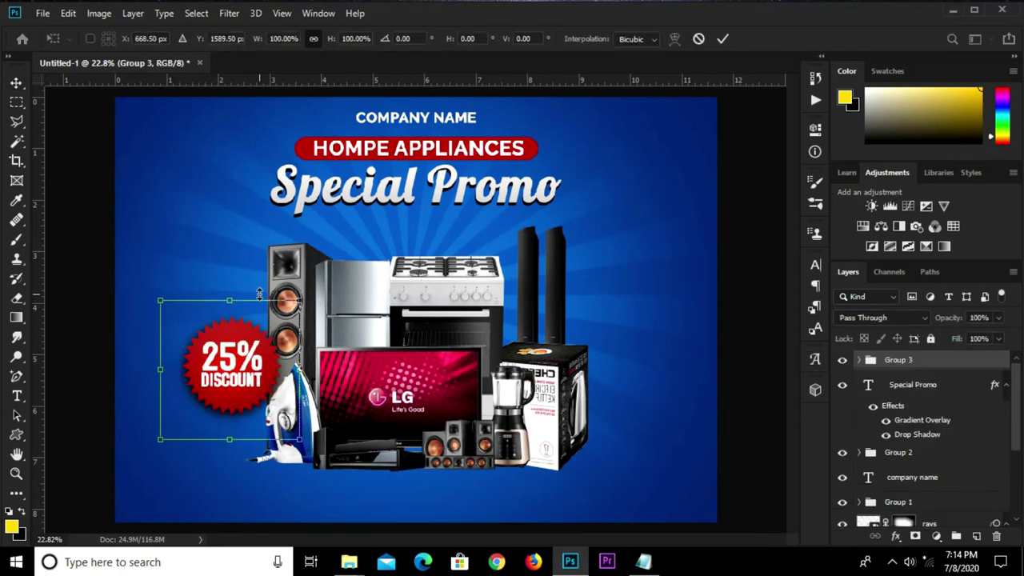
left_click_drag(285, 284, 249, 264)
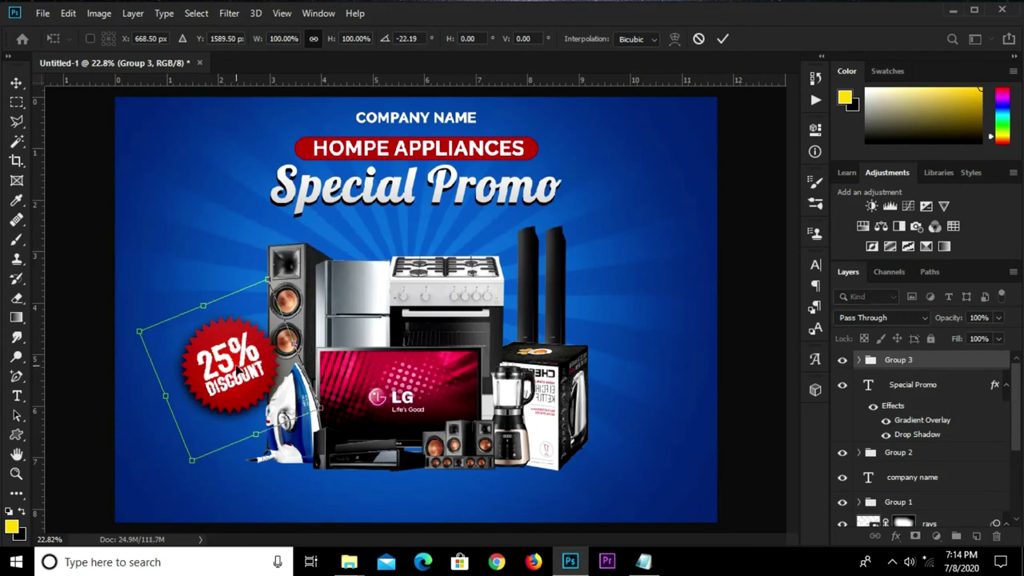
left_click_drag(237, 363, 242, 366)
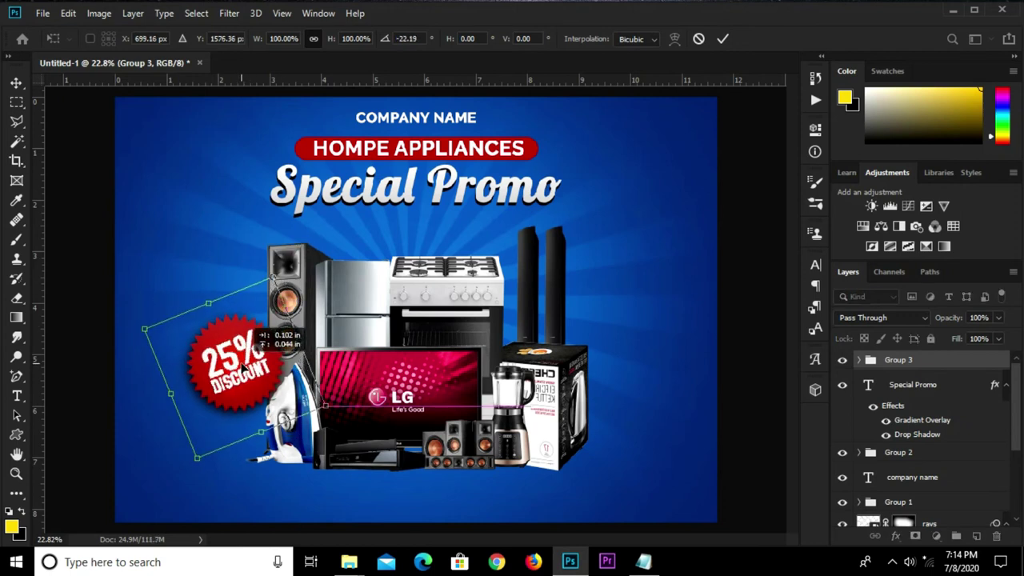
left_click(722, 38)
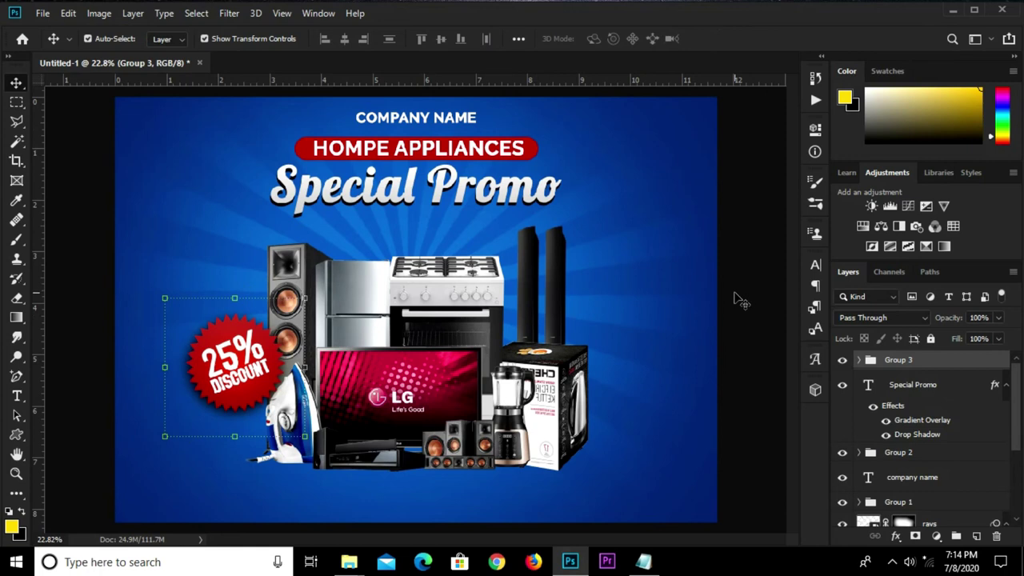
left_click(226, 360)
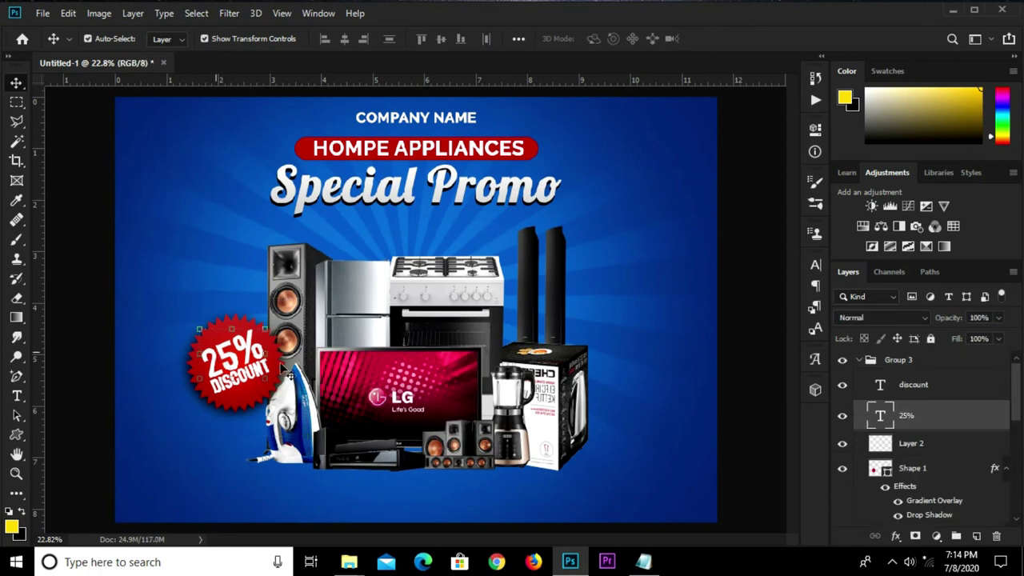
Scale the 25% and DISCOUNT text together to about 108%, recentred on the starburst.
left_click(923, 385, "shift")
scroll(251, 364, "up", 2)
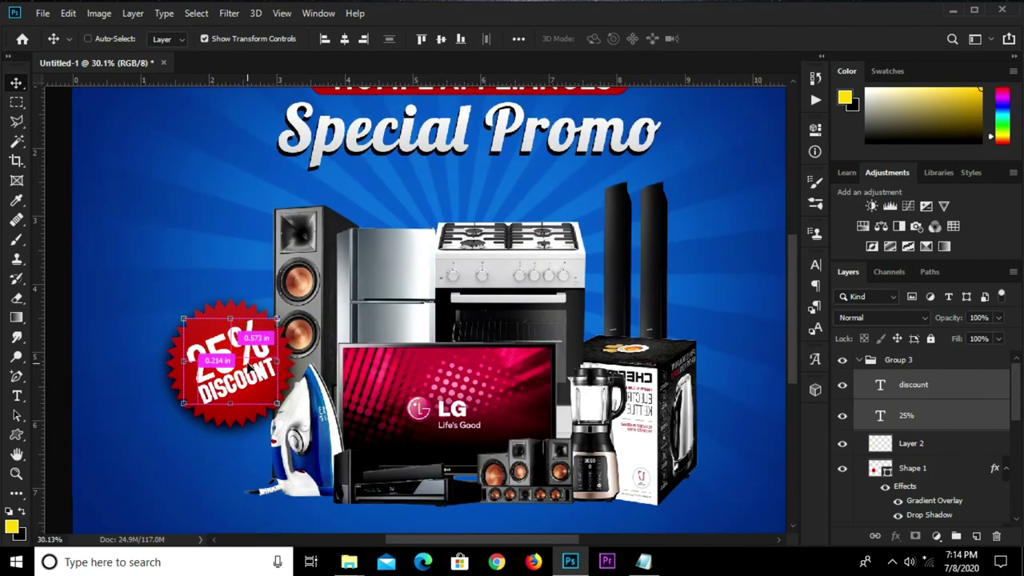
key("ctrl+t")
left_click_drag(233, 404, 231, 411)
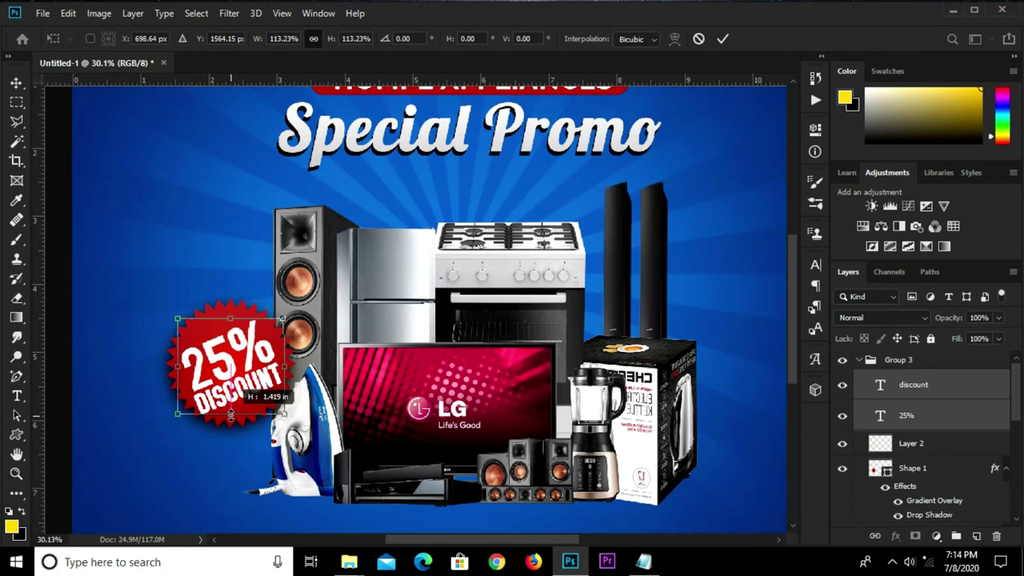
left_click_drag(229, 362, 233, 364)
key("Return")
Give the starburst a white 7 px Stroke layer style.
left_click(195, 278)
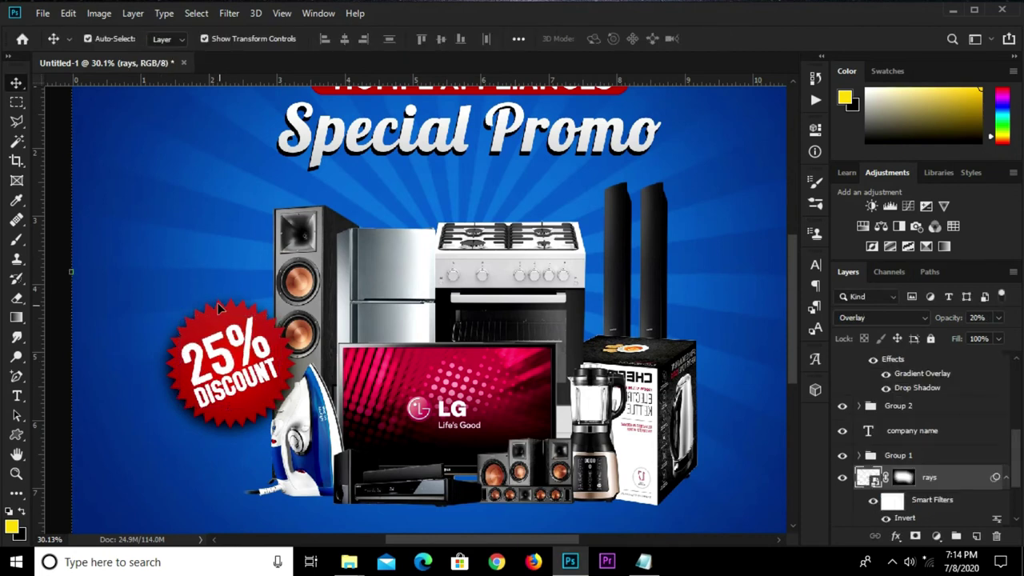
left_click(222, 307)
left_click(896, 536)
left_click(908, 386)
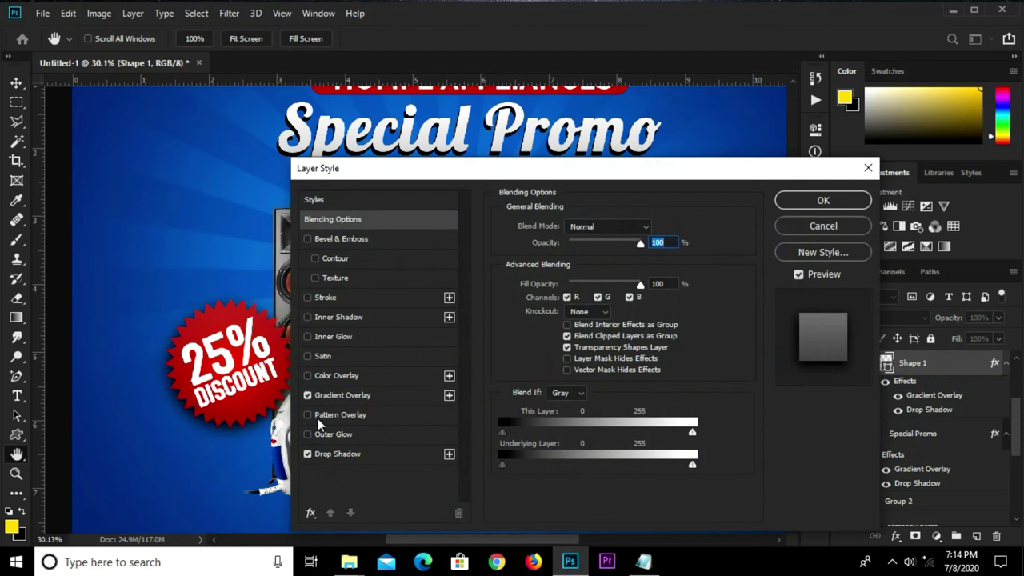
left_click(343, 300)
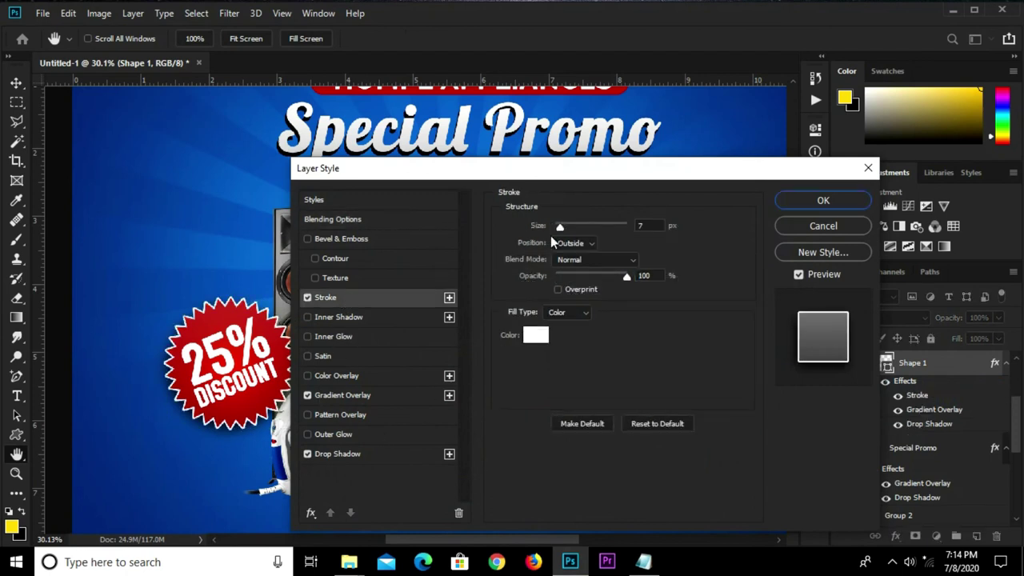
left_click_drag(646, 227, 628, 225)
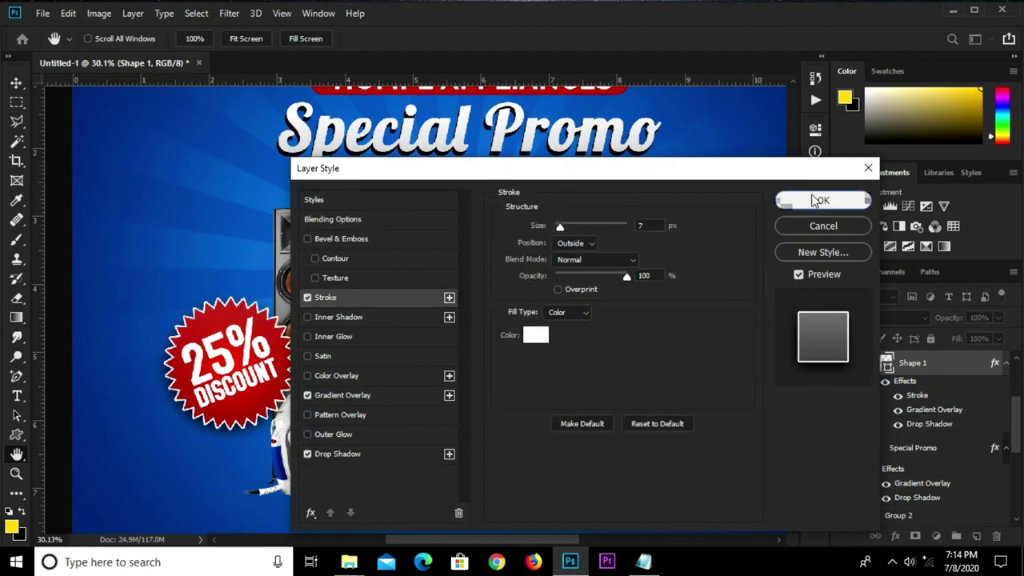
left_click(817, 200)
key("ctrl+0")
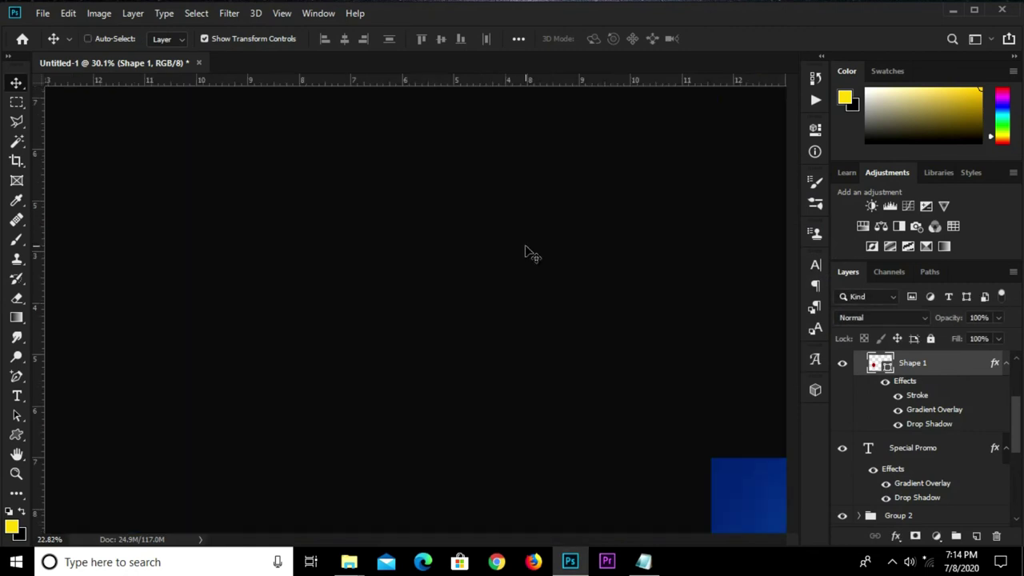
left_click(740, 336)
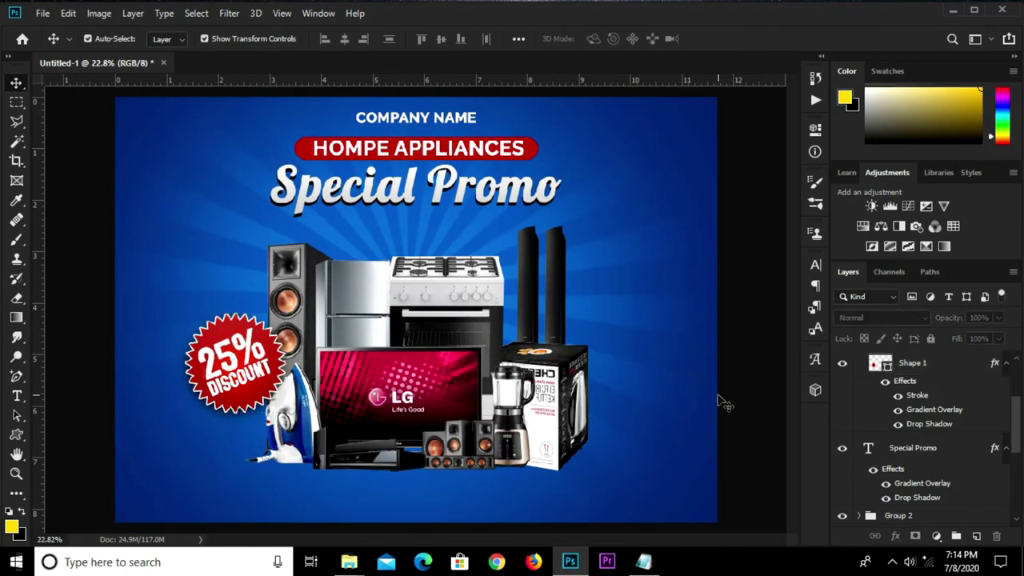
Copy the 'offer ends on July, 30' line from the promo notes.
left_click(643, 562)
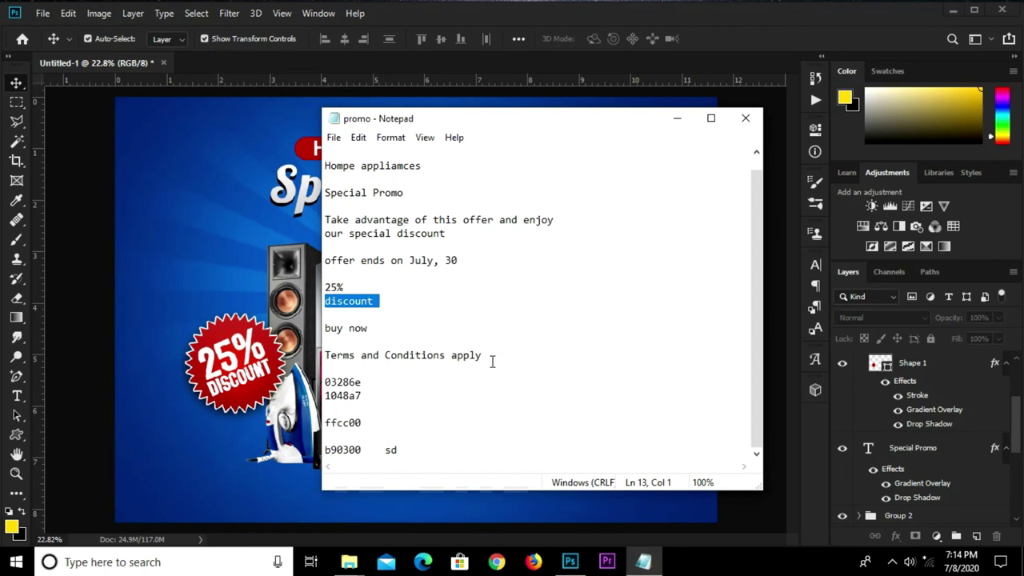
left_click_drag(473, 260, 325, 260)
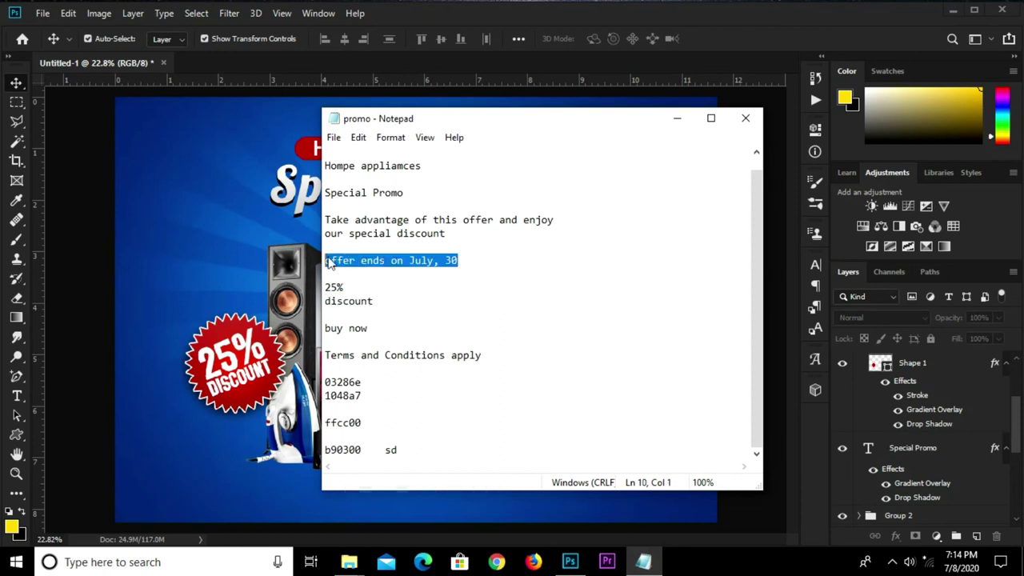
right_click(335, 257)
left_click(371, 304)
left_click(186, 264)
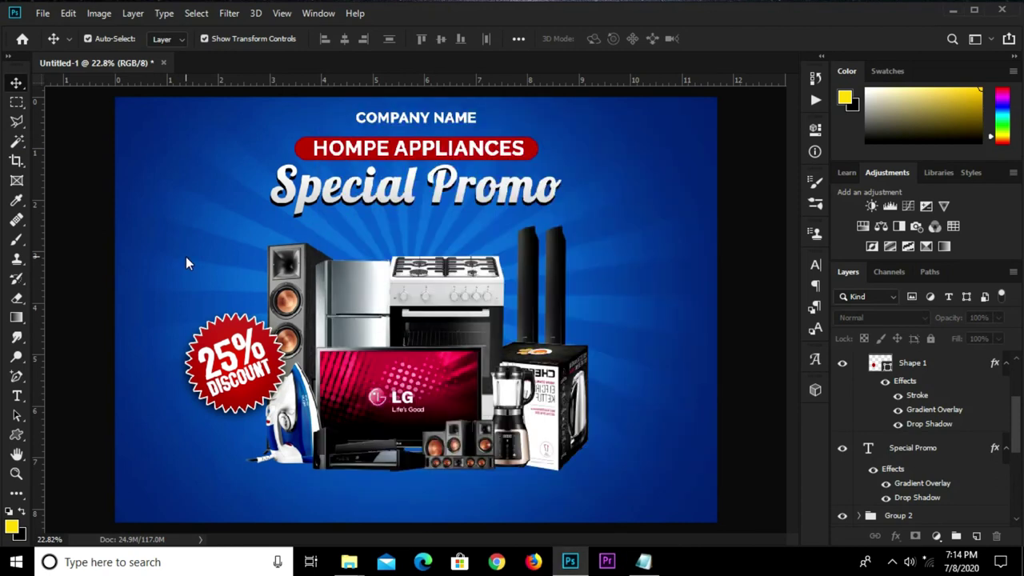
Duplicate COMPANY NAME to the banner's bottom and delete the Lorem Ipsum layer.
left_click(462, 120)
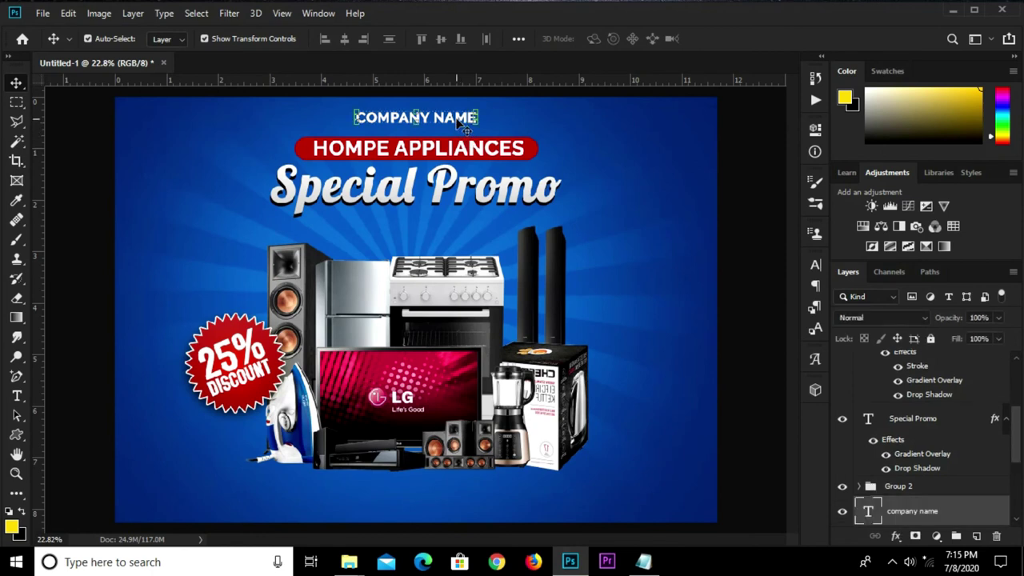
left_click_drag(460, 120, 452, 507)
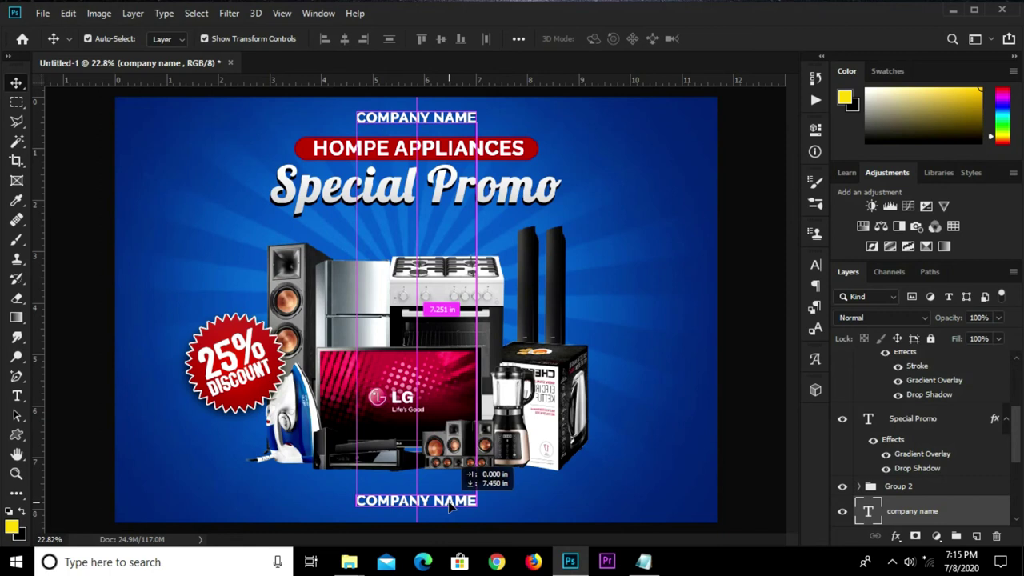
left_click_drag(452, 506, 439, 500)
left_click(16, 396)
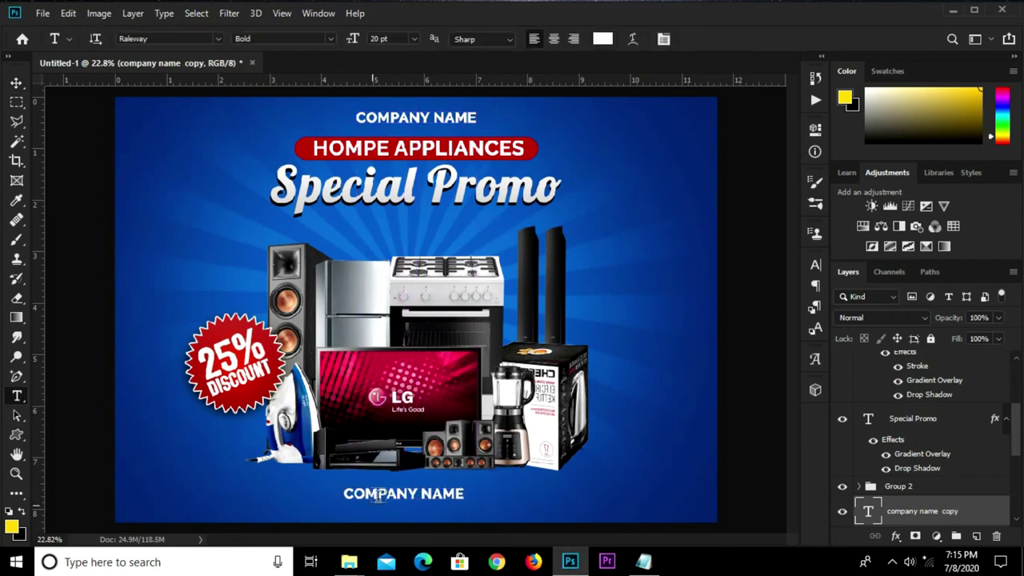
left_click(376, 495)
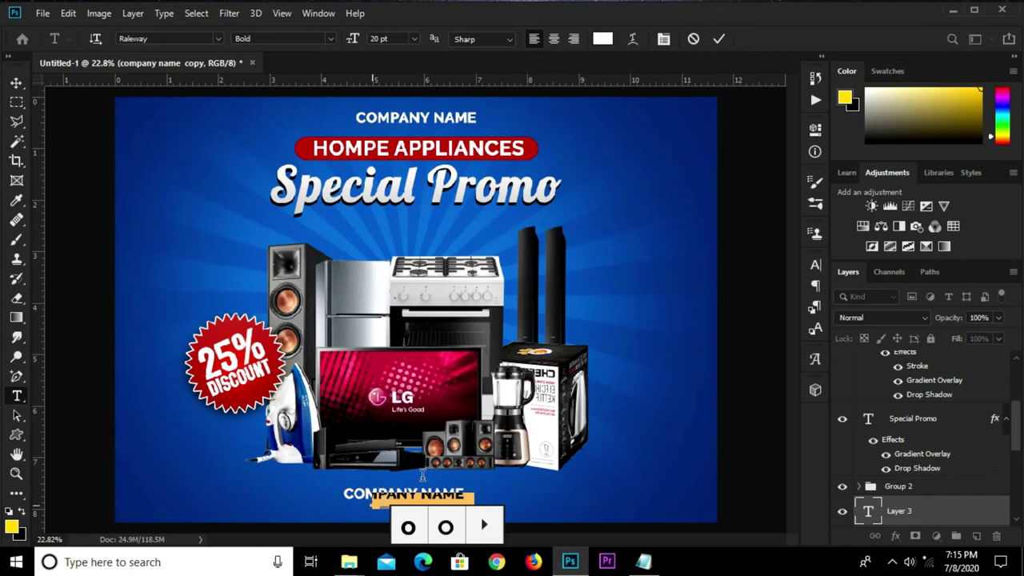
left_click(720, 39)
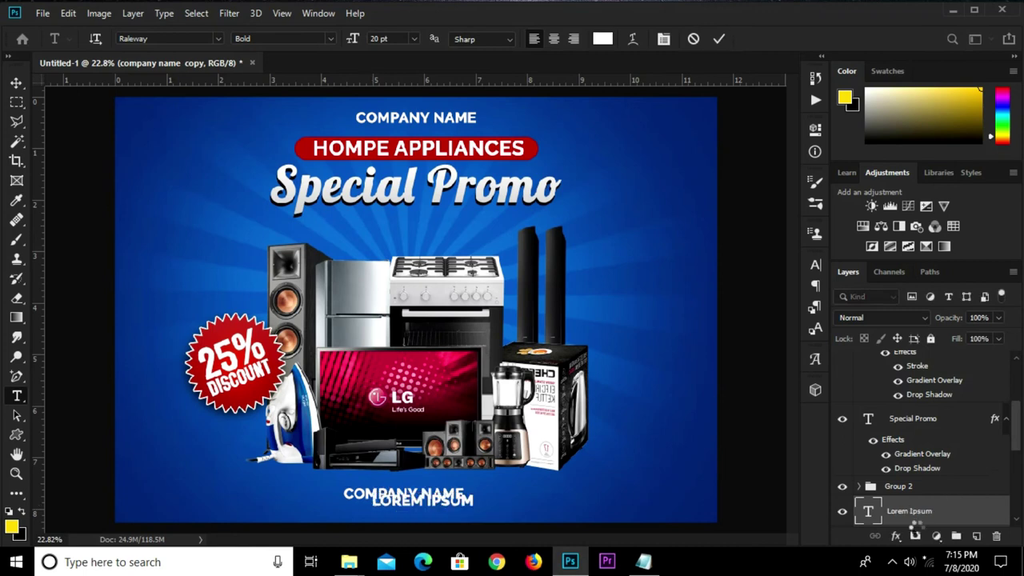
left_click(995, 536)
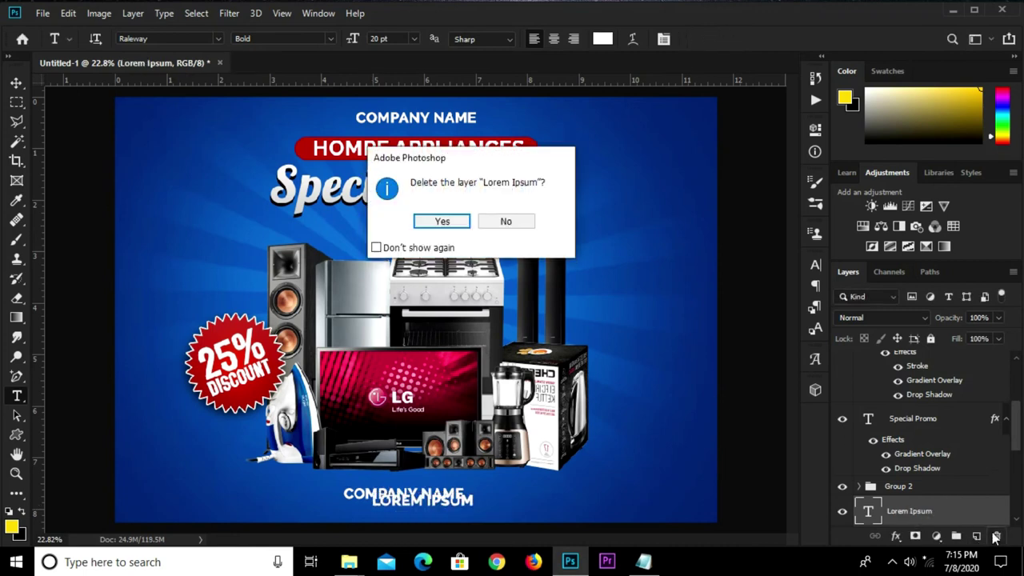
left_click(440, 221)
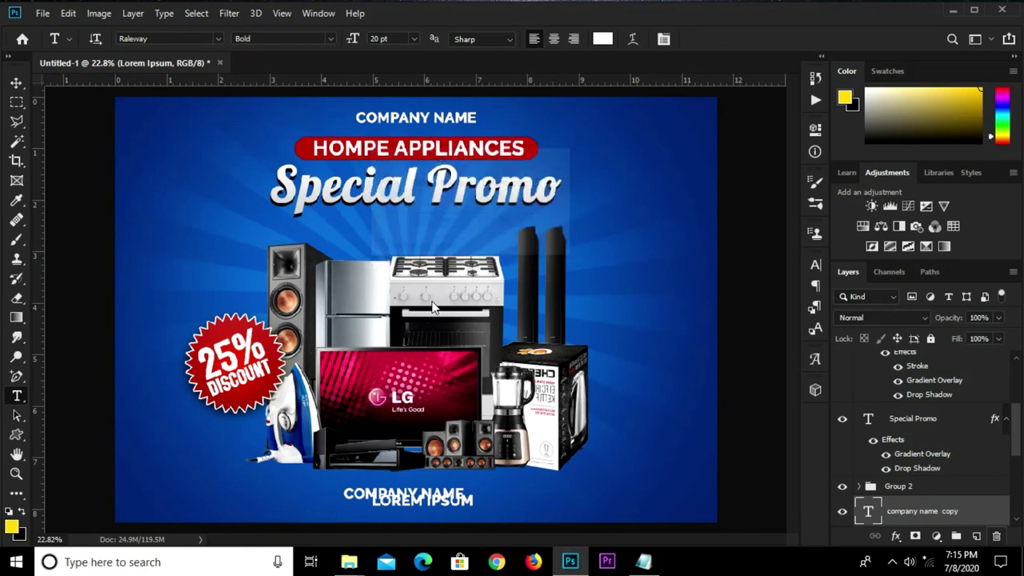
Retype the bottom copy as 'OFFER ENDS ON JULY, 30' and centre it near the bottom.
left_click(372, 495)
key("ctrl+a")
type("OFFER ENDS ON JULY, 30")
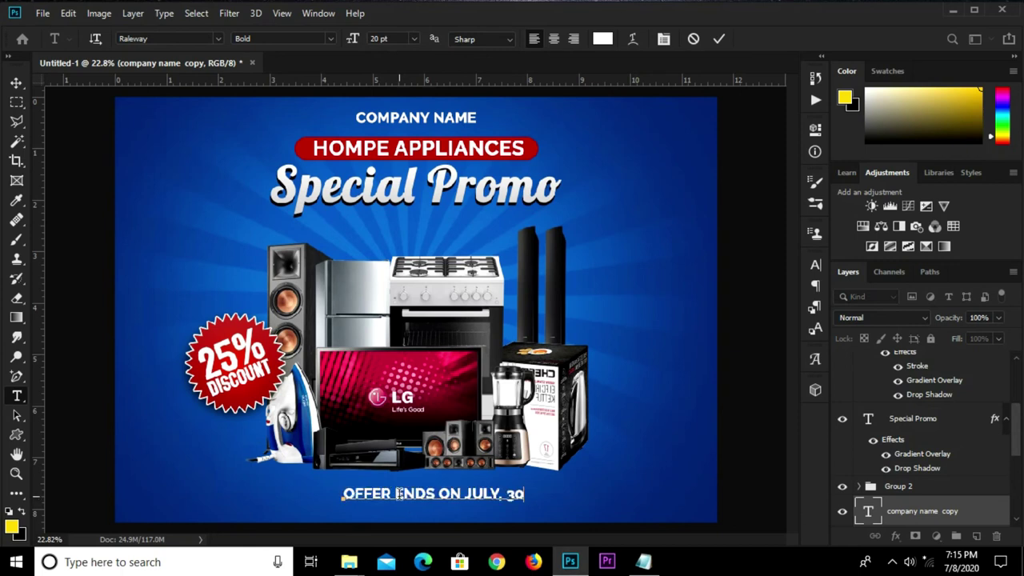
left_click(717, 41)
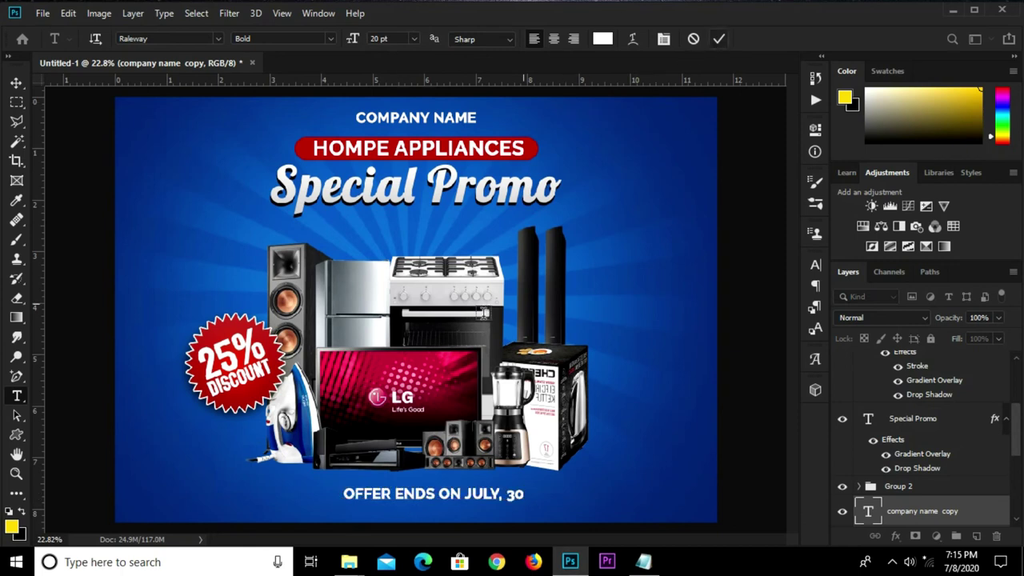
key("v")
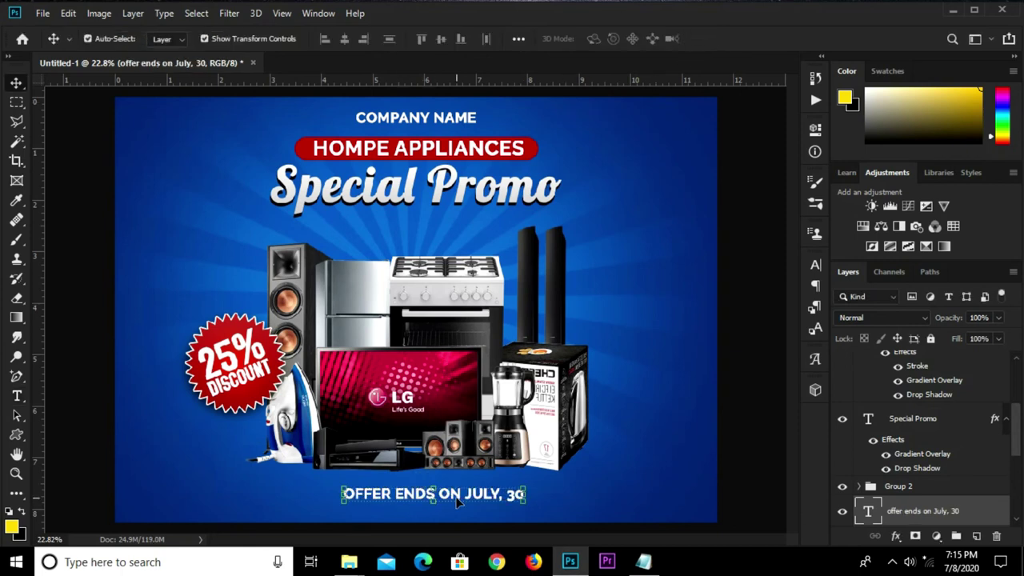
left_click_drag(457, 500, 439, 497)
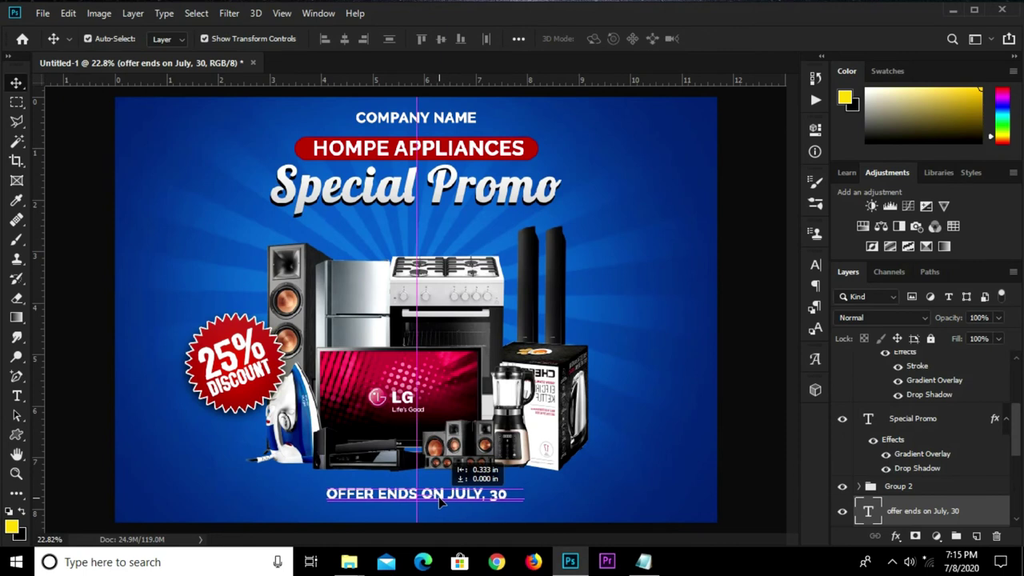
left_click(752, 452)
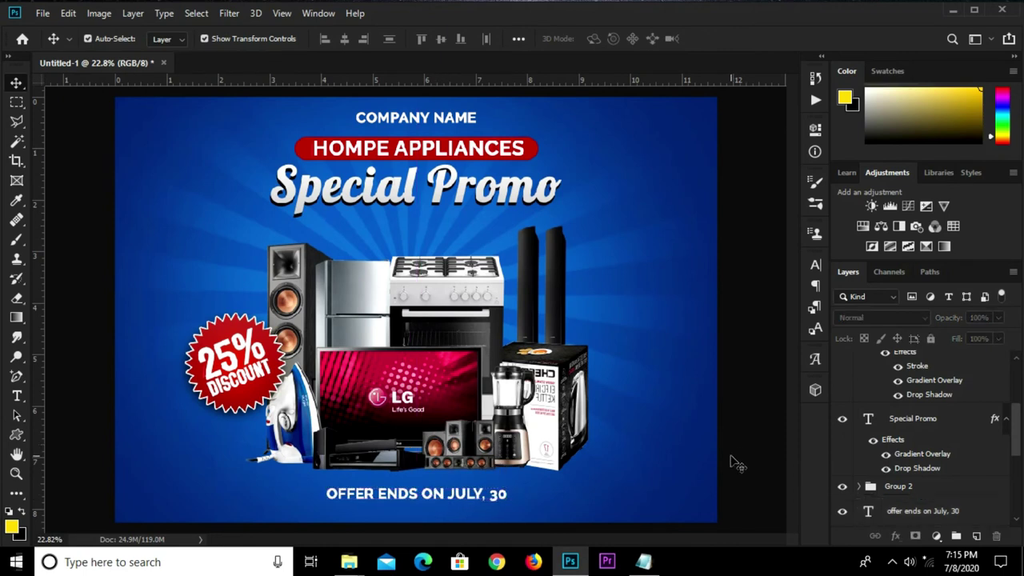
left_click(16, 436)
Draw an unfilled rectangle at the lower right with an 8 px stroke.
left_click(100, 434)
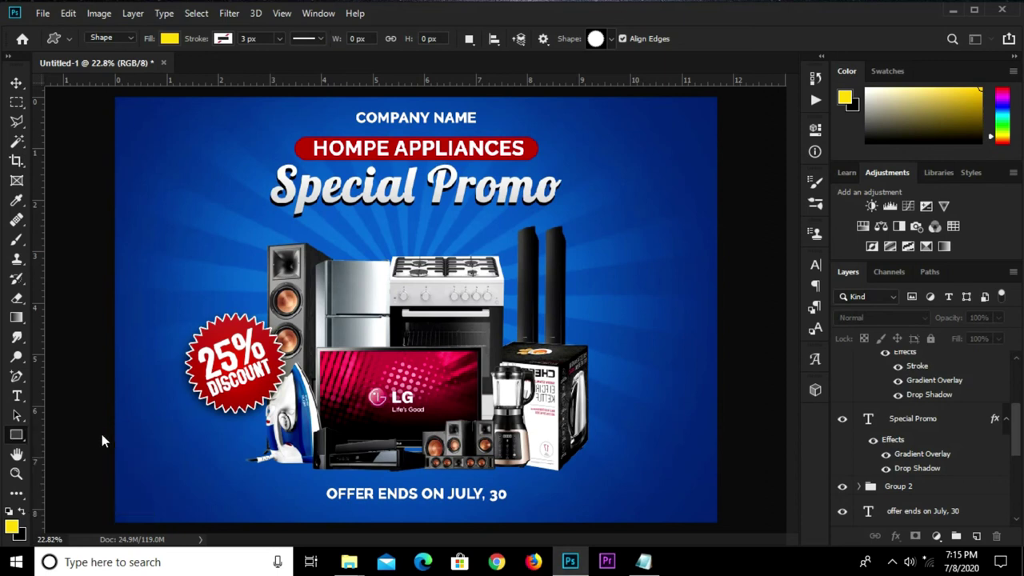
left_click_drag(618, 458, 700, 484)
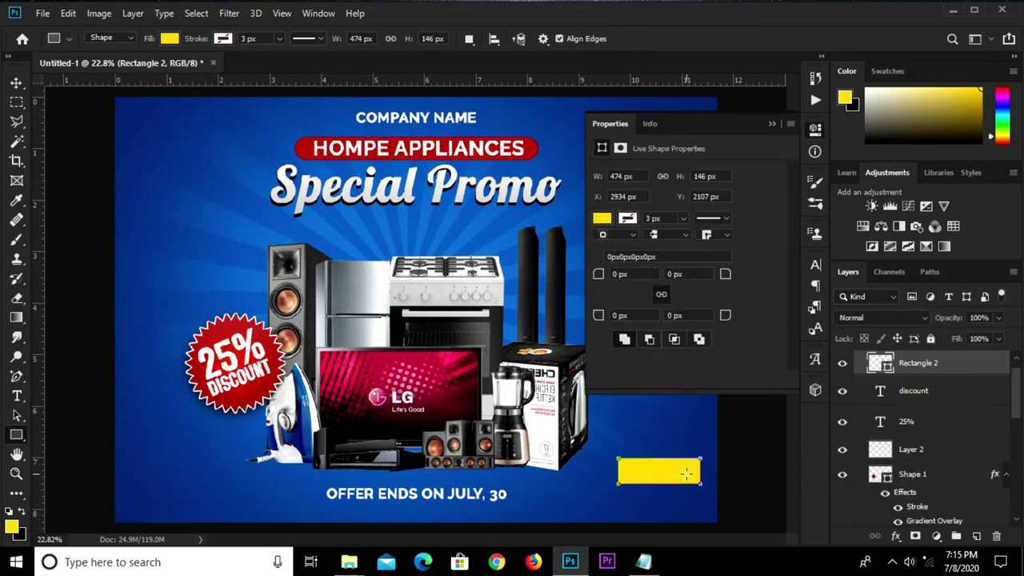
left_click(602, 218)
left_click(611, 249)
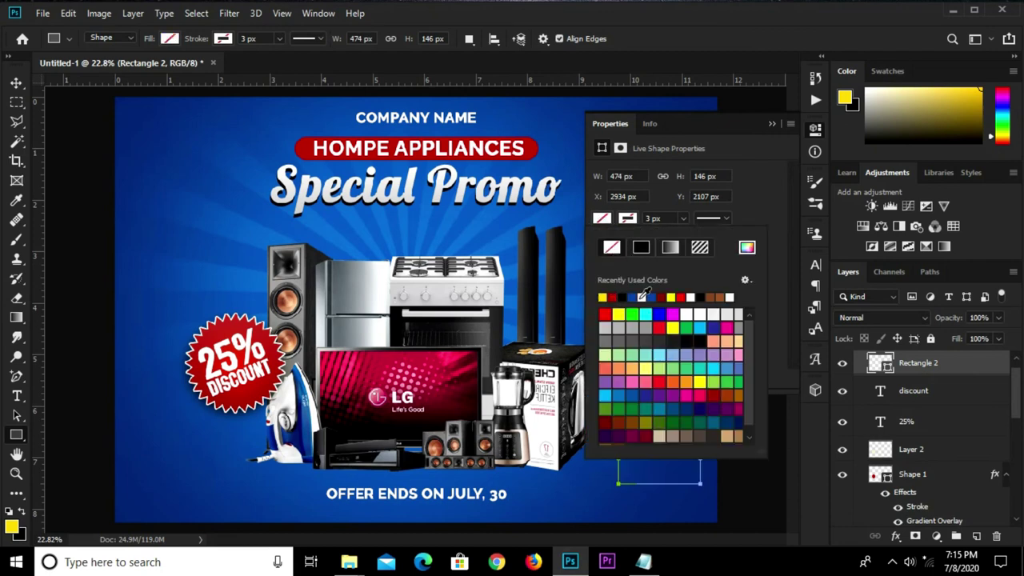
left_click(666, 219)
type("5")
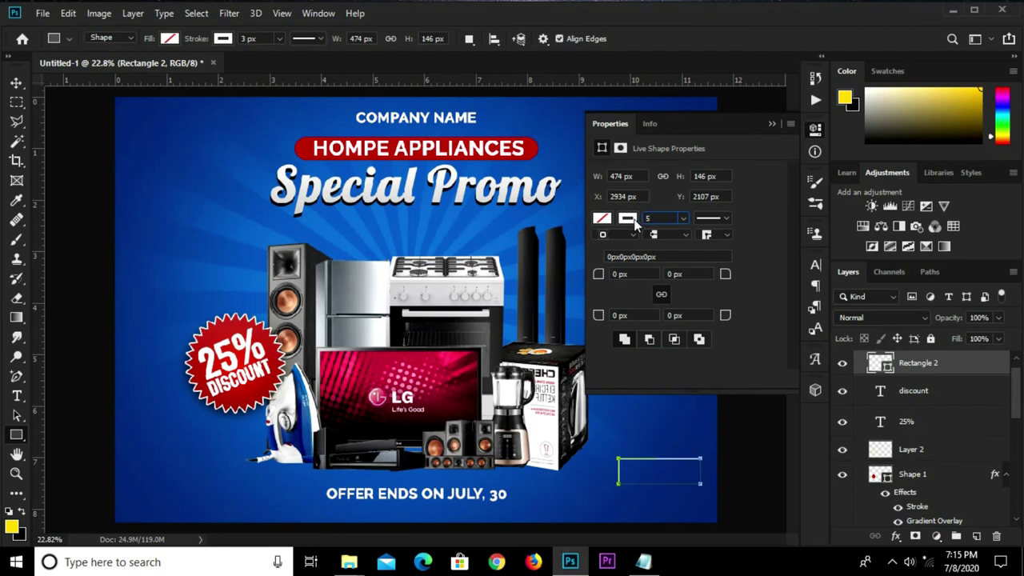
key("Return")
left_click_drag(667, 219, 641, 217)
type("8")
key("Return")
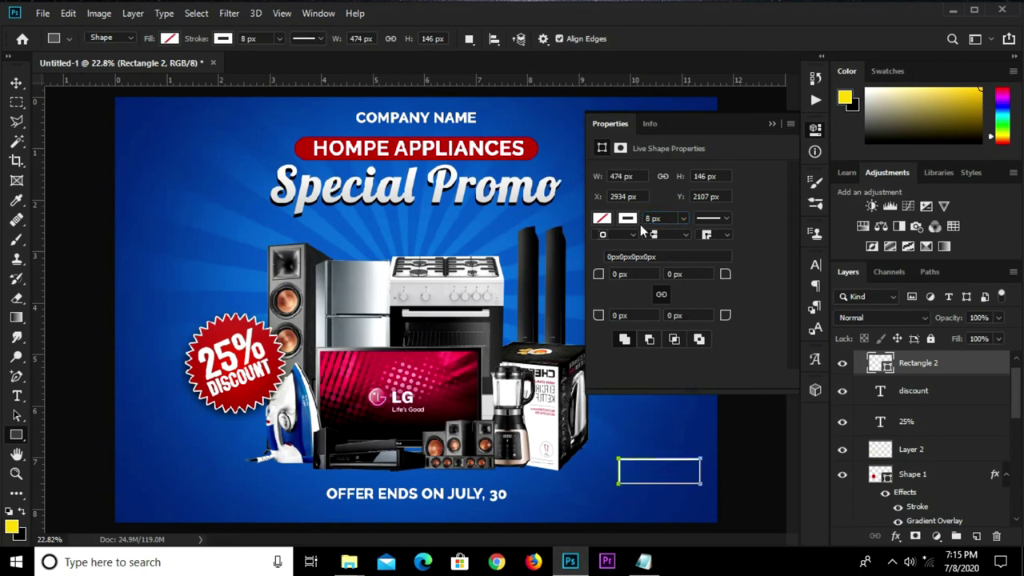
Round all the rectangle's corners to a 60 px radius.
left_click(709, 273)
type("60")
key("Return")
left_click(758, 224)
left_click(772, 124)
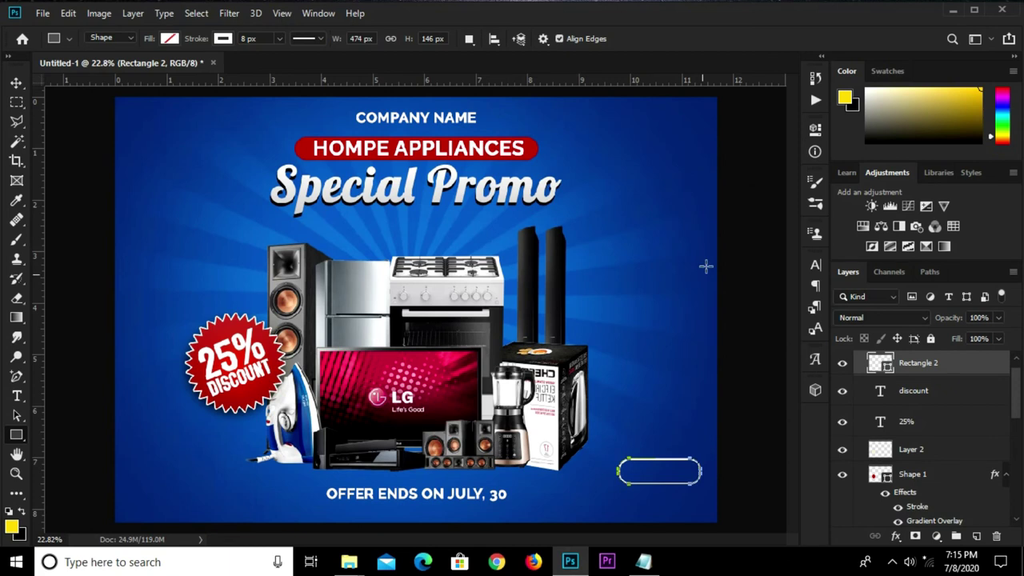
Widen the button outline to the left and nudge it up slightly.
key("v")
left_click_drag(616, 466, 597, 471)
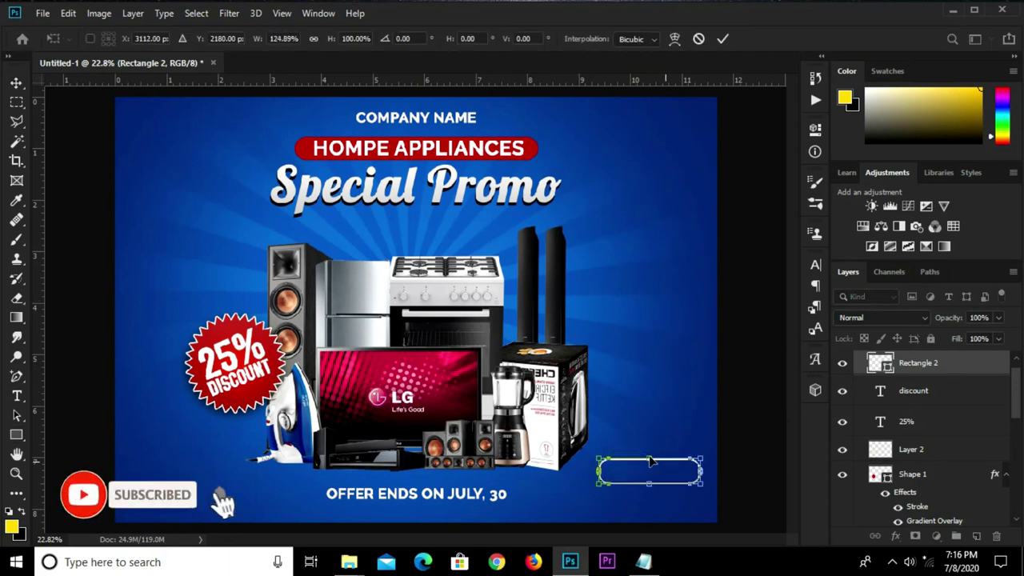
key("Return")
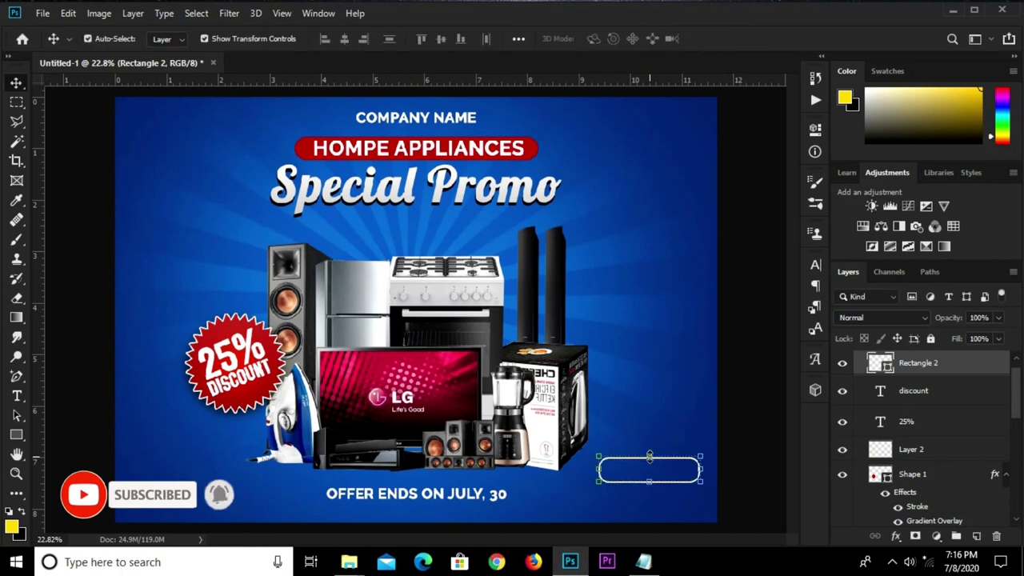
key("shift+Up")
key("shift+Up")
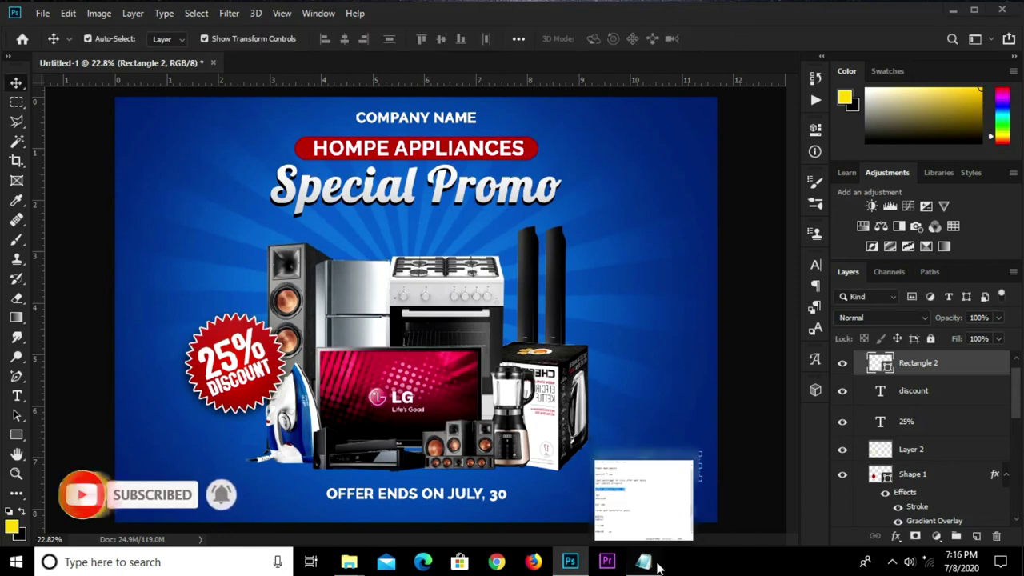
Copy the 'buy now' line from the promo notes.
left_click(643, 562)
left_click(333, 337)
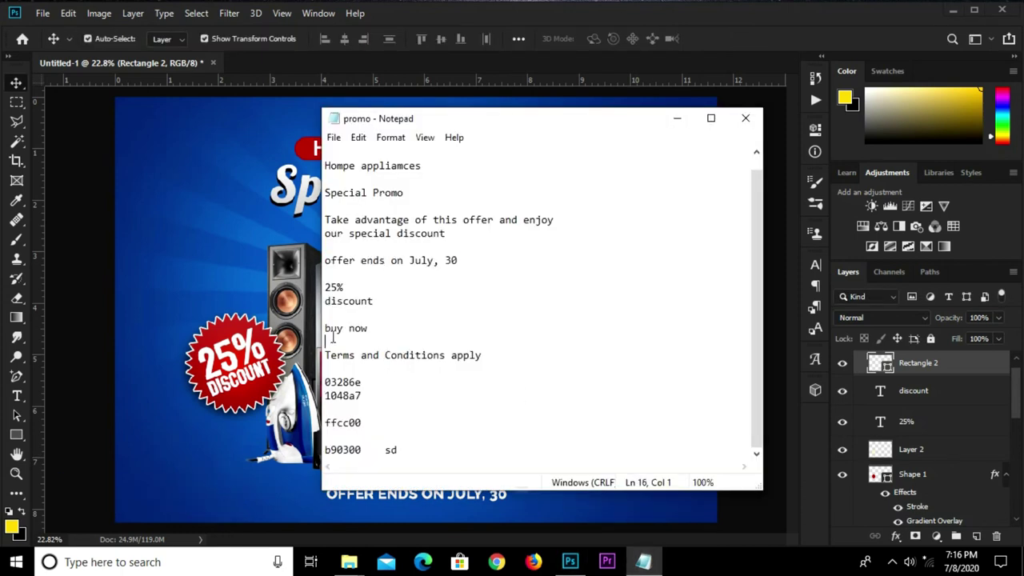
left_click_drag(371, 327, 316, 332)
right_click(329, 327)
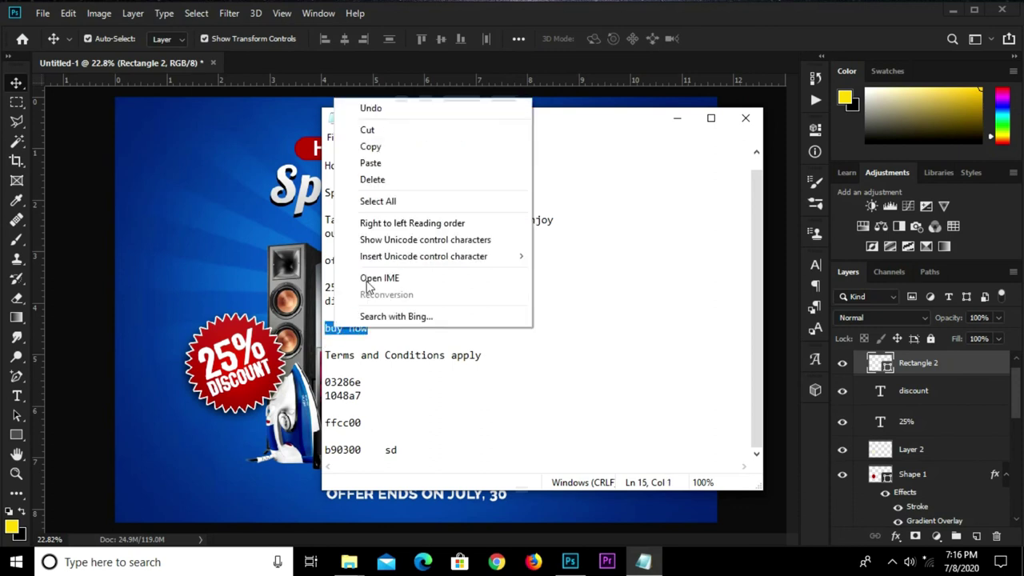
left_click(390, 148)
left_click(676, 121)
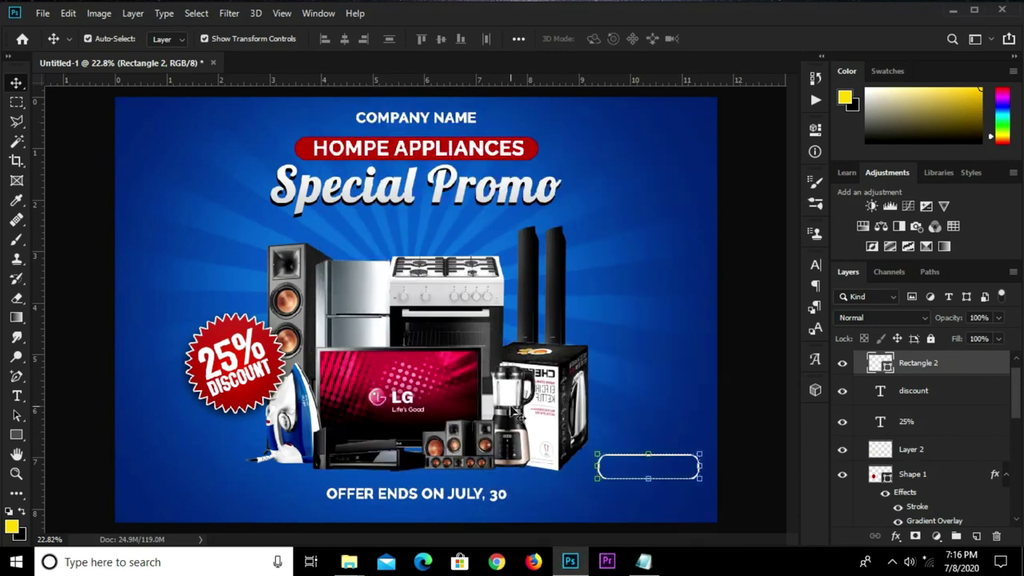
Duplicate the offer line, retype it as BUY NOW, and move it into the rounded button.
left_click(470, 498)
left_click_drag(466, 497, 648, 507)
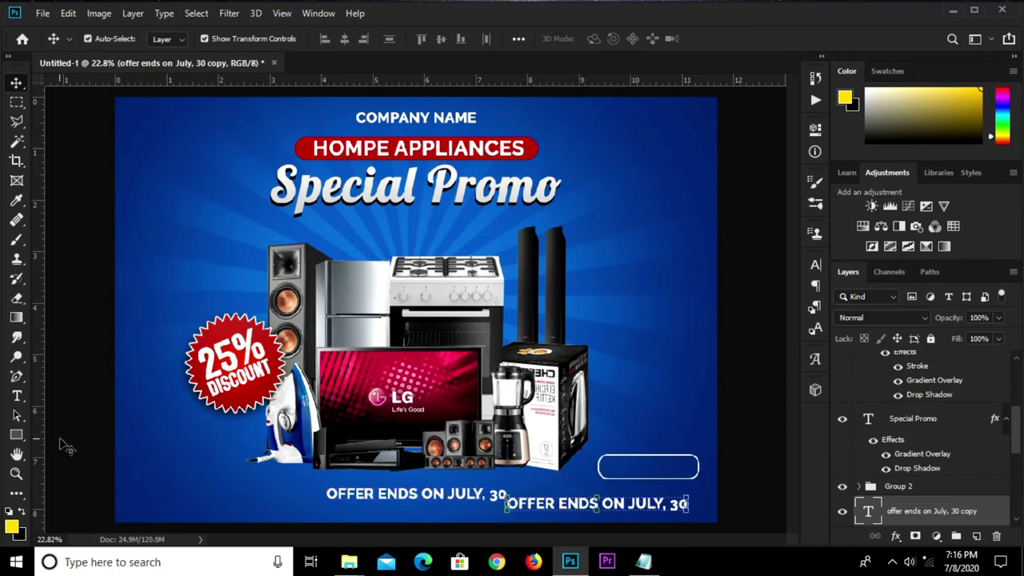
left_click(16, 395)
triple_click(603, 502)
type("BUY NOW")
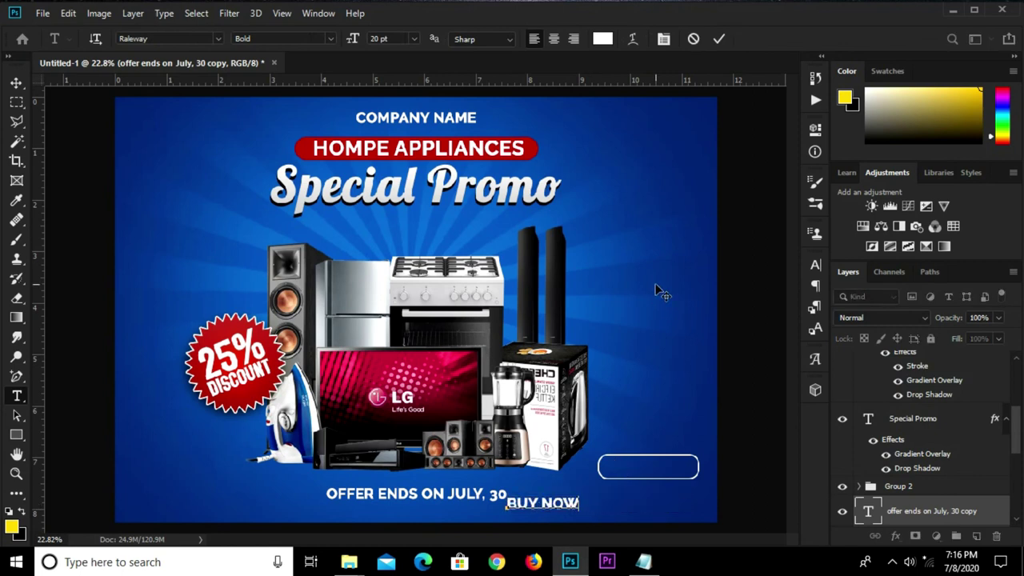
key("ctrl+Return")
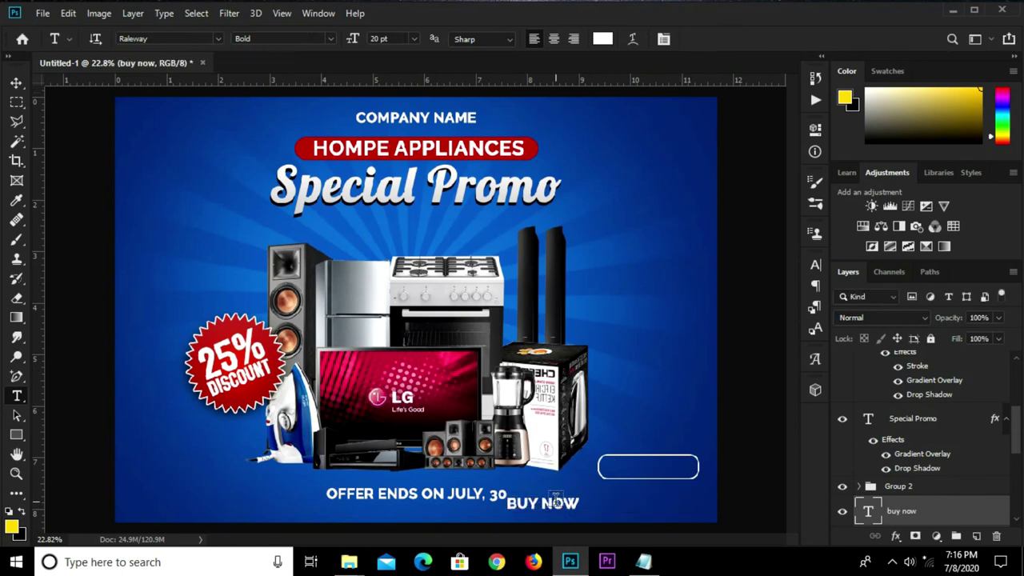
key("v")
left_click_drag(552, 506, 662, 472)
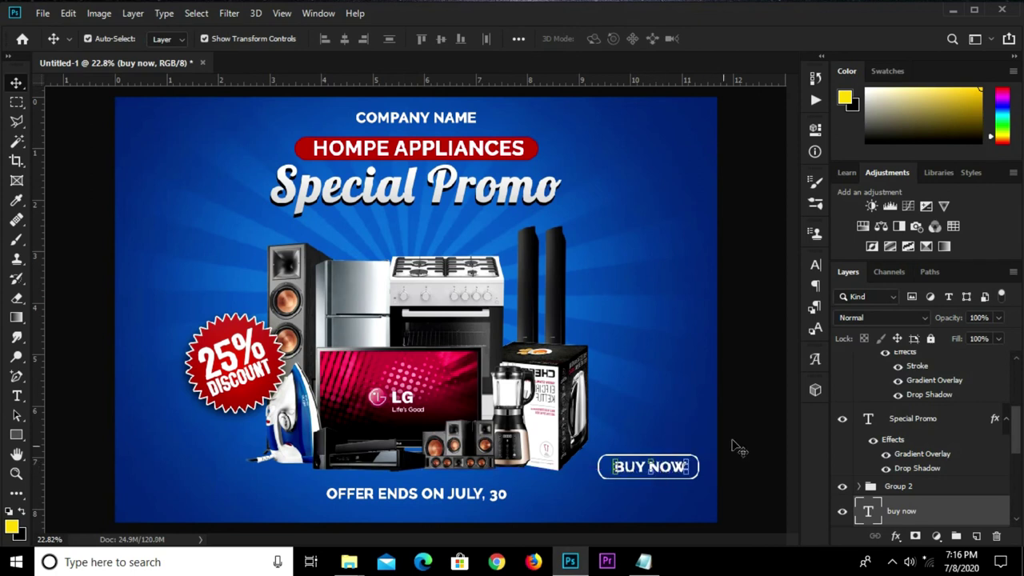
Review the rounded button shape's properties, then bring the promo notes back up.
left_click(724, 428)
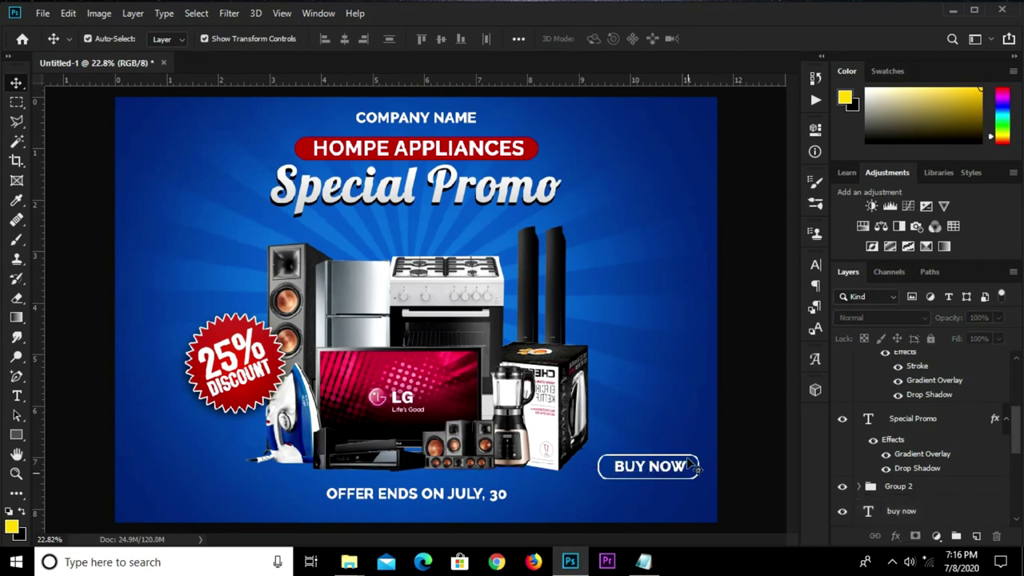
left_click(687, 456)
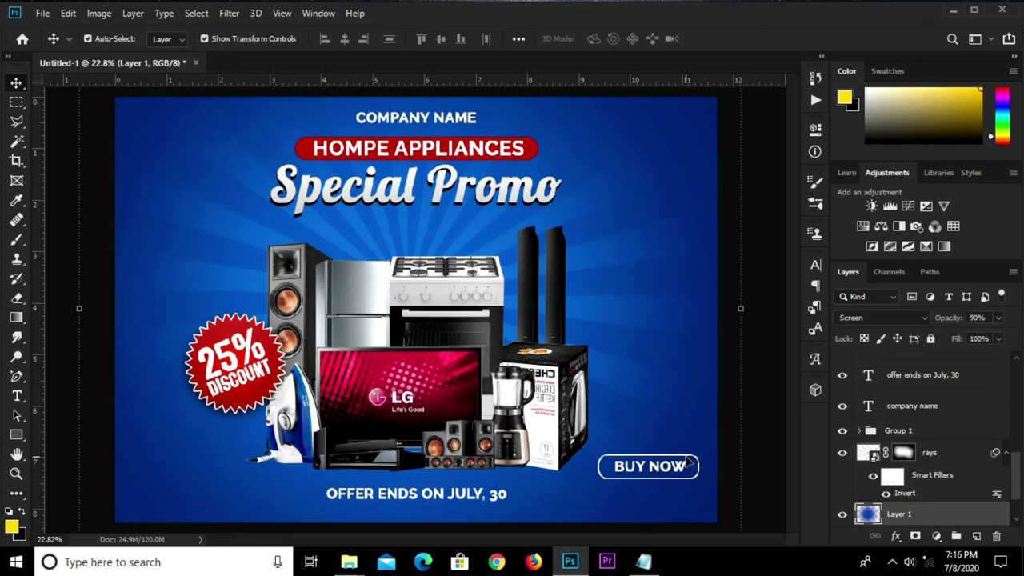
scroll(918, 408, "up", 5)
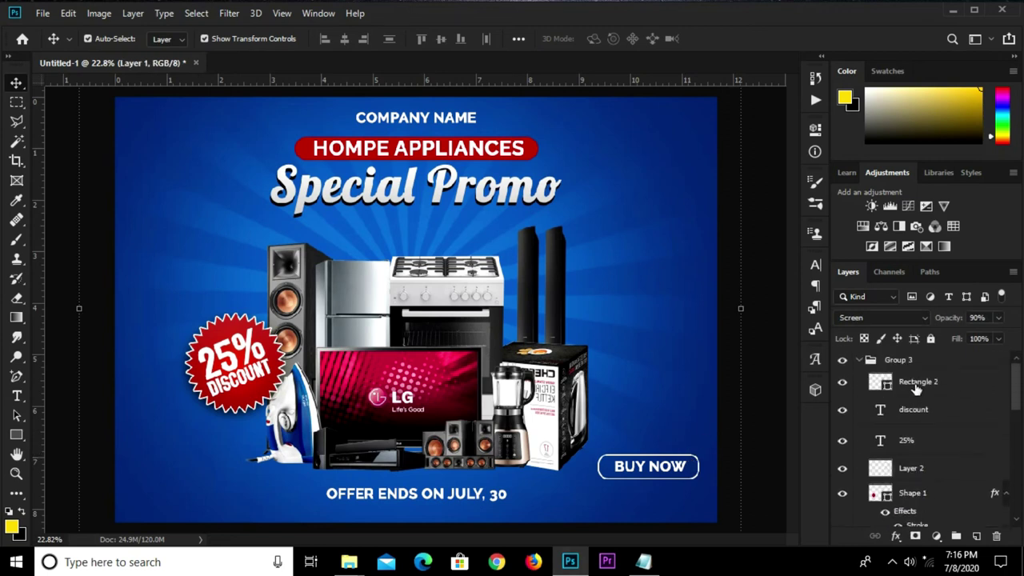
left_click(917, 384)
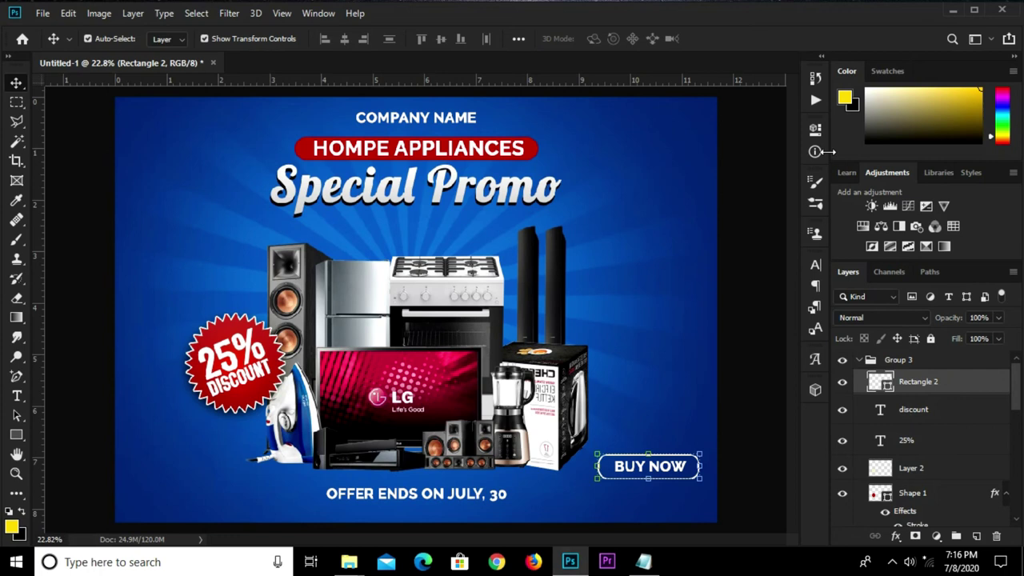
left_click(815, 129)
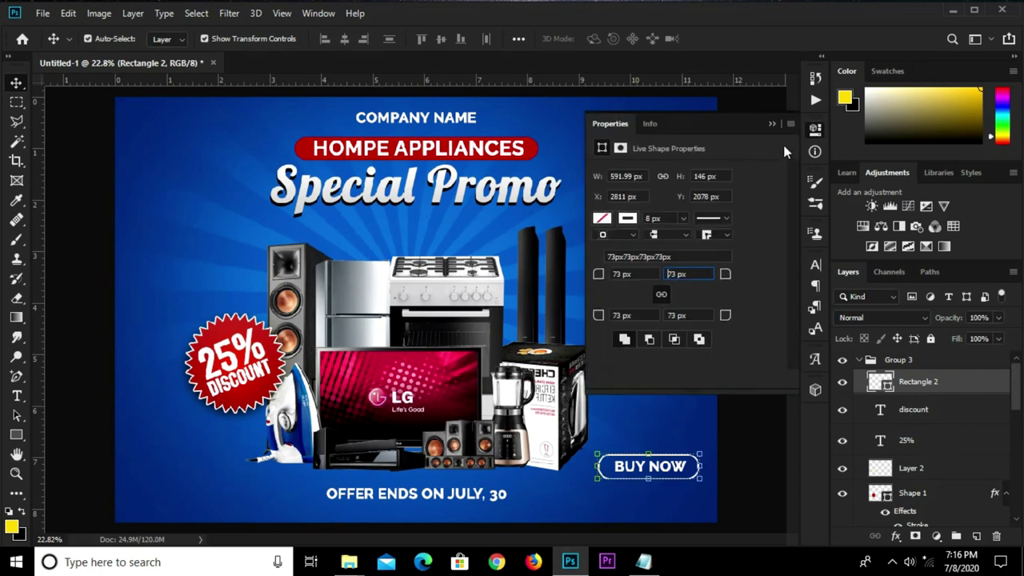
left_click(772, 123)
left_click(736, 308)
scroll(679, 492, "up", 1)
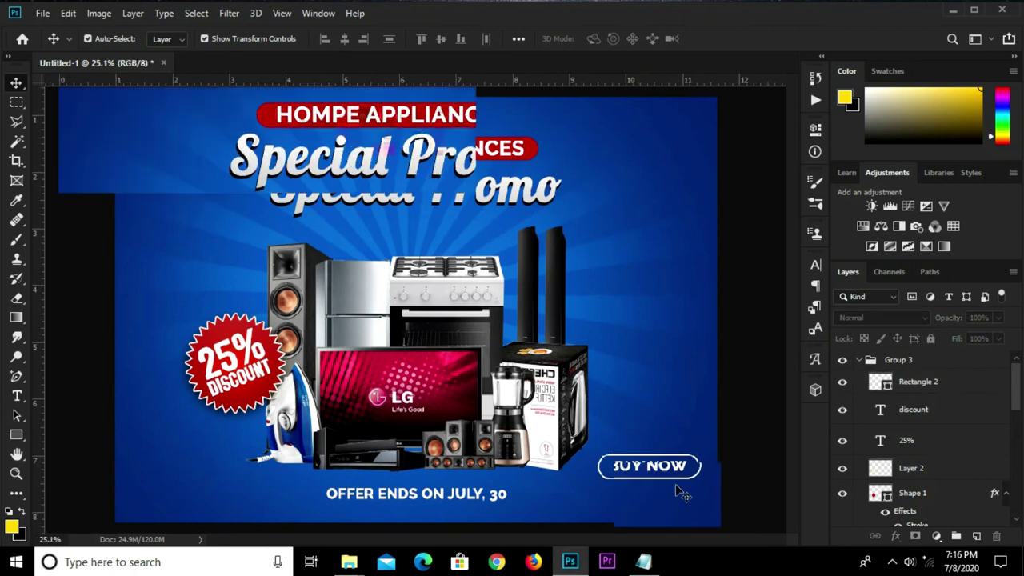
scroll(678, 492, "up", 1)
left_click(644, 562)
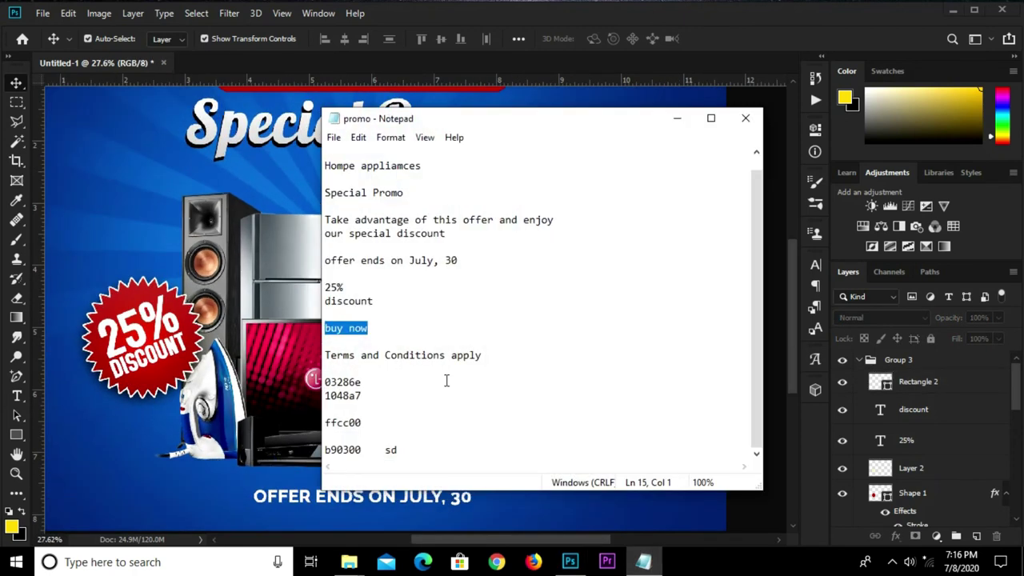
Copy the 'Terms and Conditions apply' line from the promo notes.
left_click_drag(490, 354, 311, 353)
right_click(345, 353)
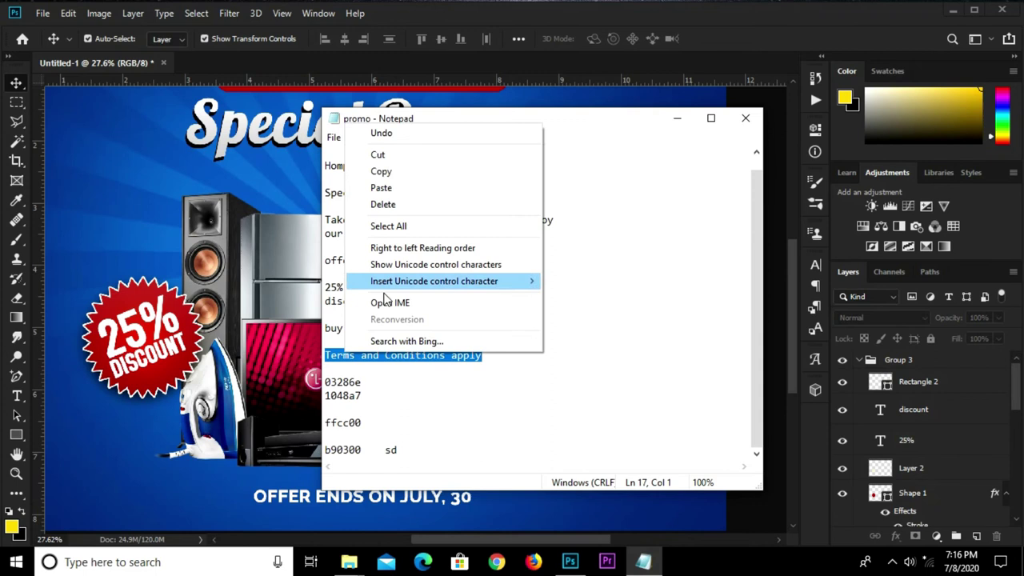
left_click(416, 171)
left_click(676, 119)
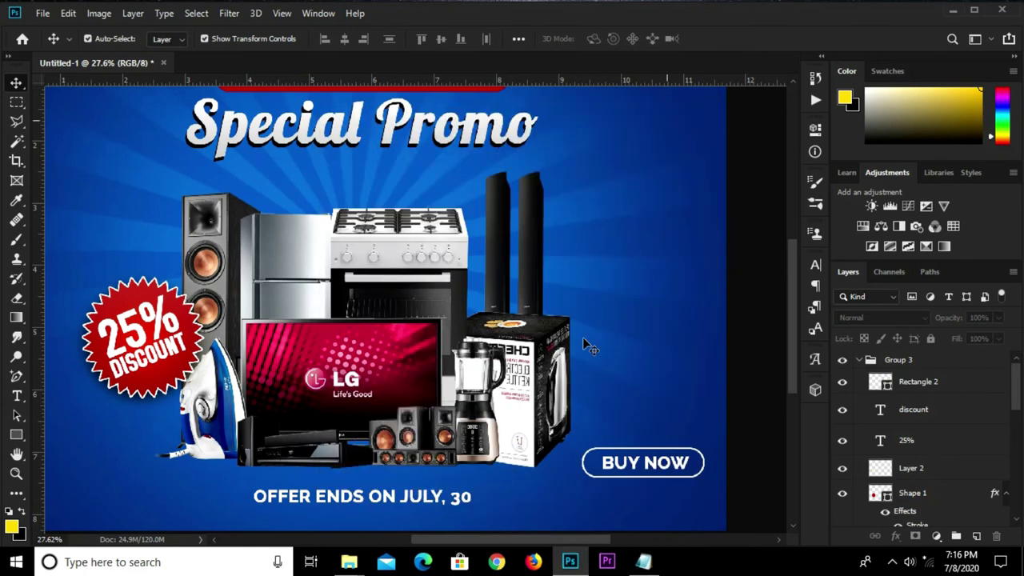
scroll(640, 484, "up", 3)
Duplicate BUY NOW below the button and replace its text with the terms line.
left_click(649, 466)
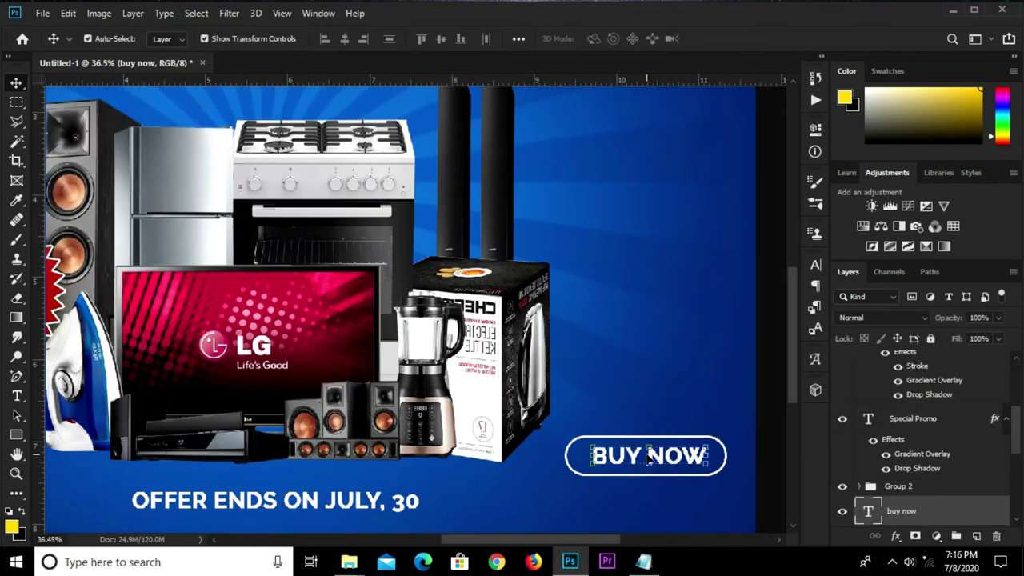
left_click_drag(666, 458, 667, 496)
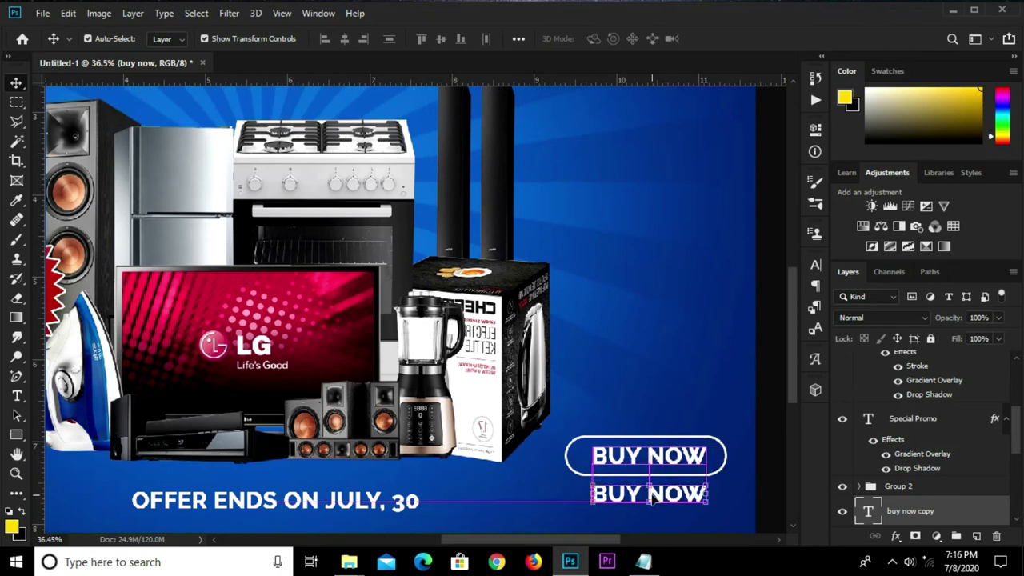
left_click(16, 396)
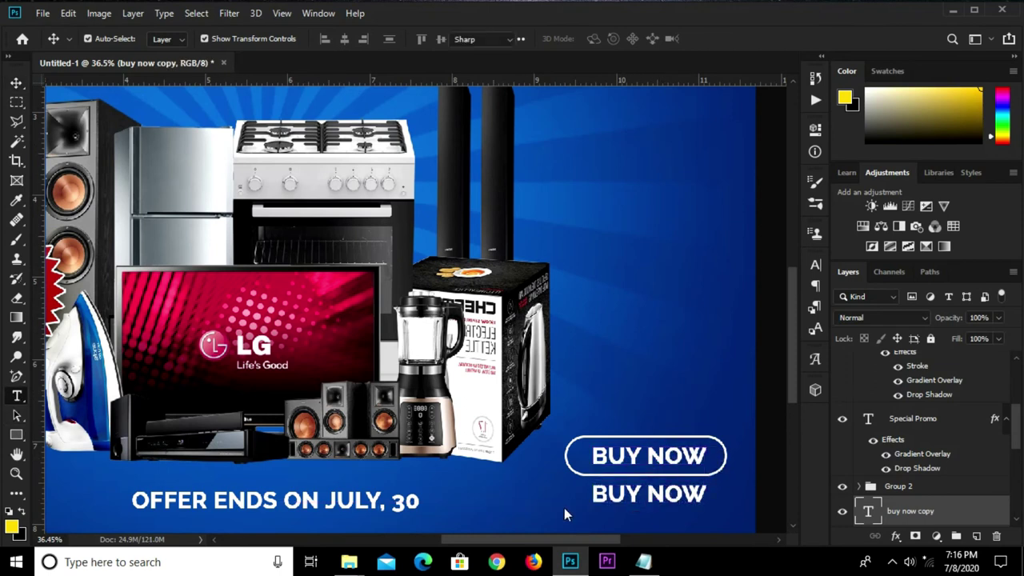
left_click(608, 493)
key("ctrl+a")
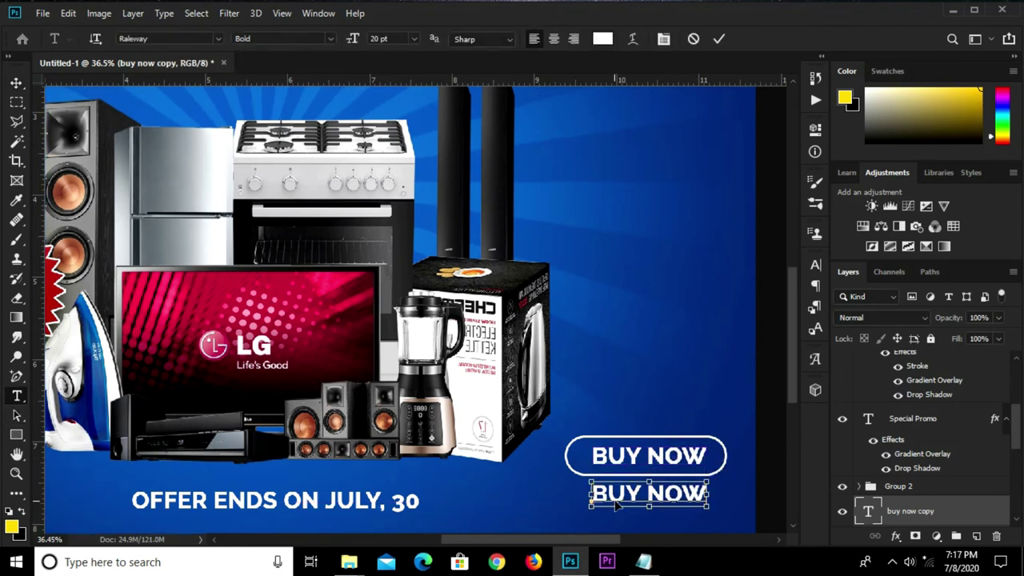
key("ctrl+v")
left_click(718, 38)
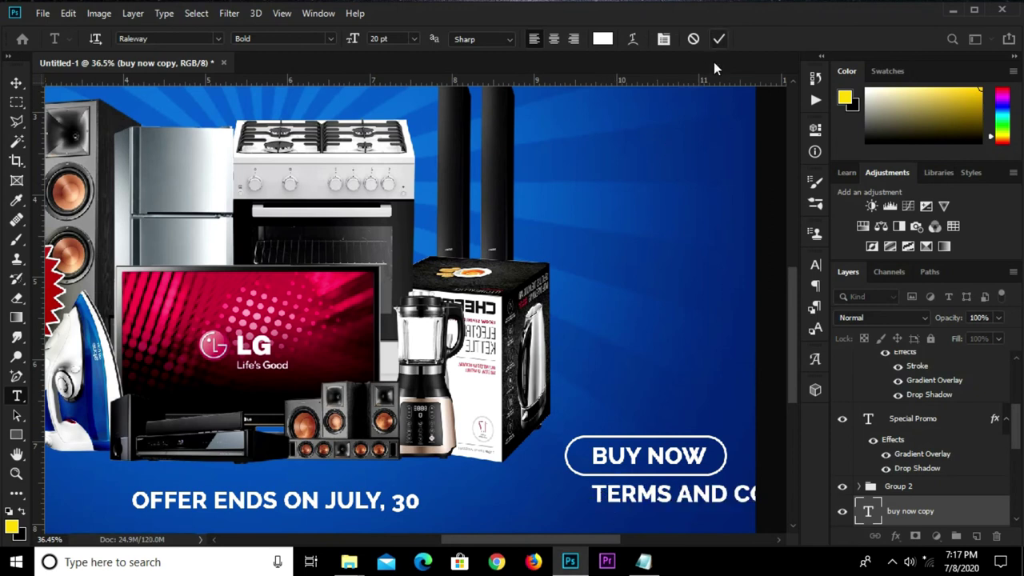
Turn off All Caps on the terms text and shift it left beneath the button.
left_click(815, 265)
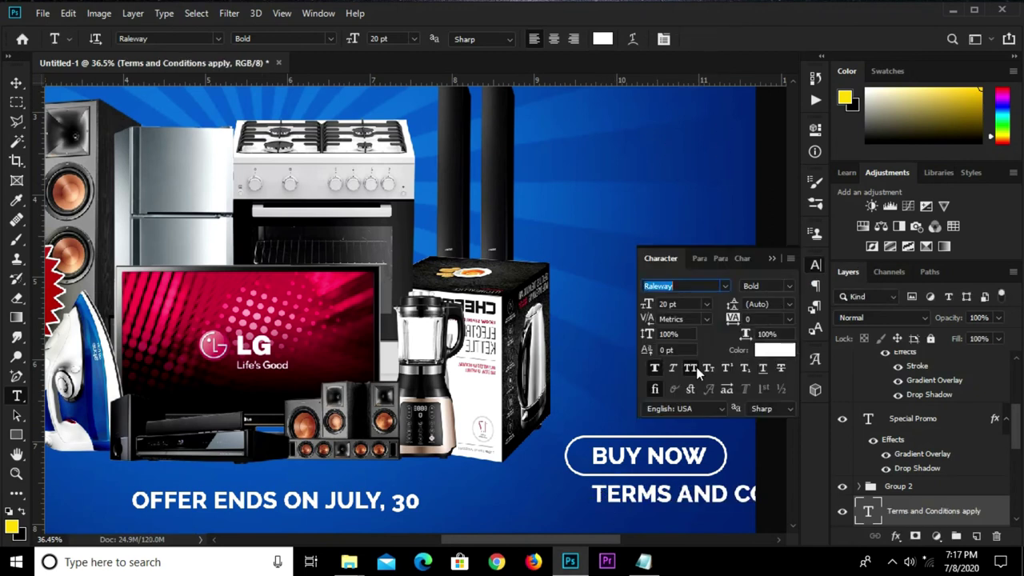
left_click(693, 368)
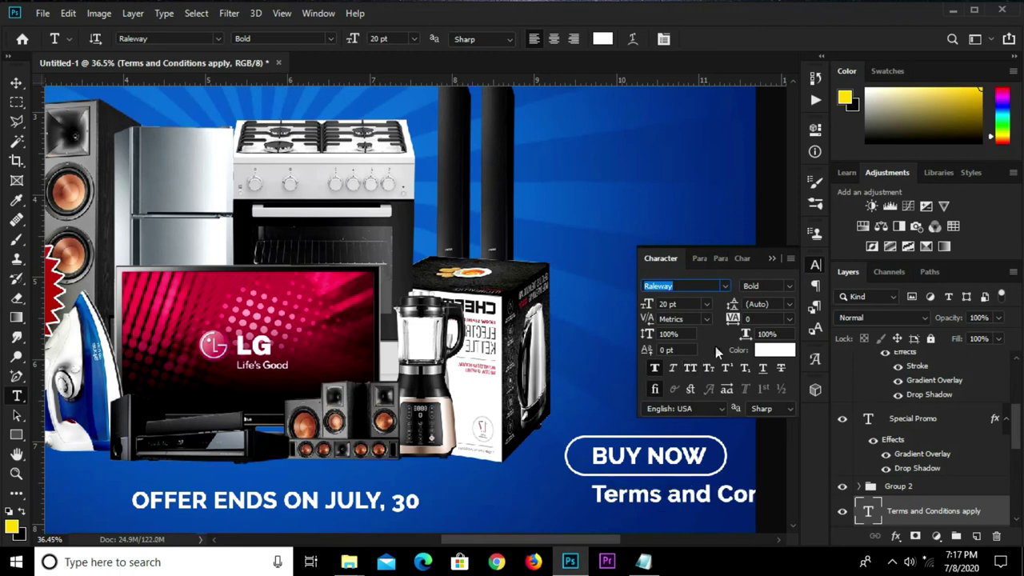
left_click(773, 258)
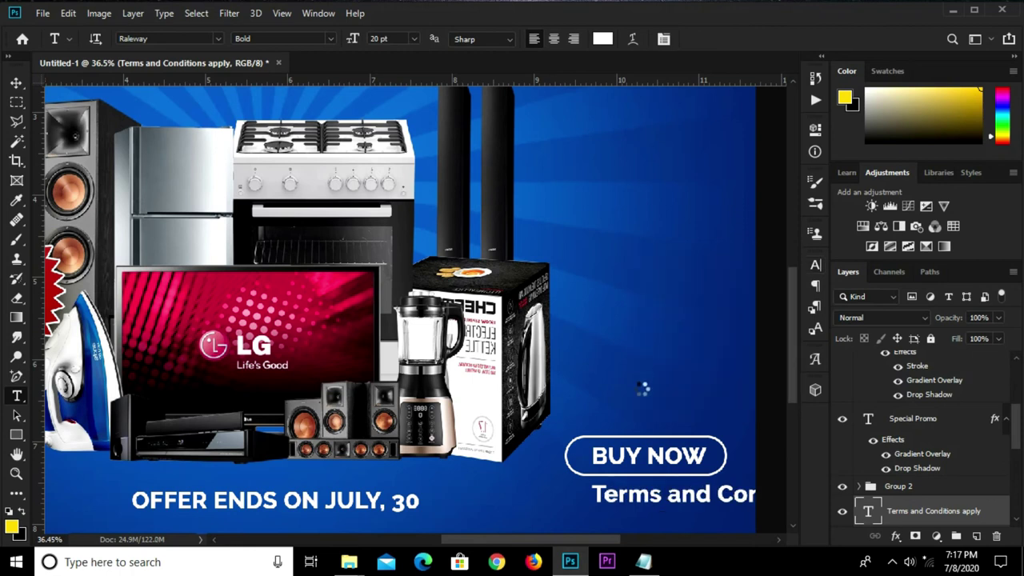
key("ctrl+z")
key("v")
left_click_drag(682, 495, 580, 496)
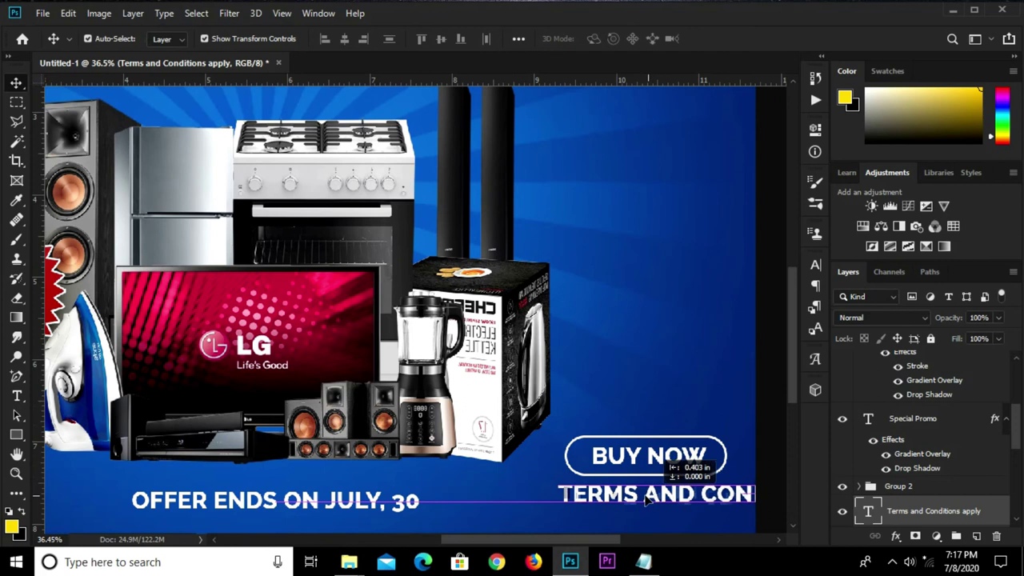
left_click(815, 266)
left_click(690, 368)
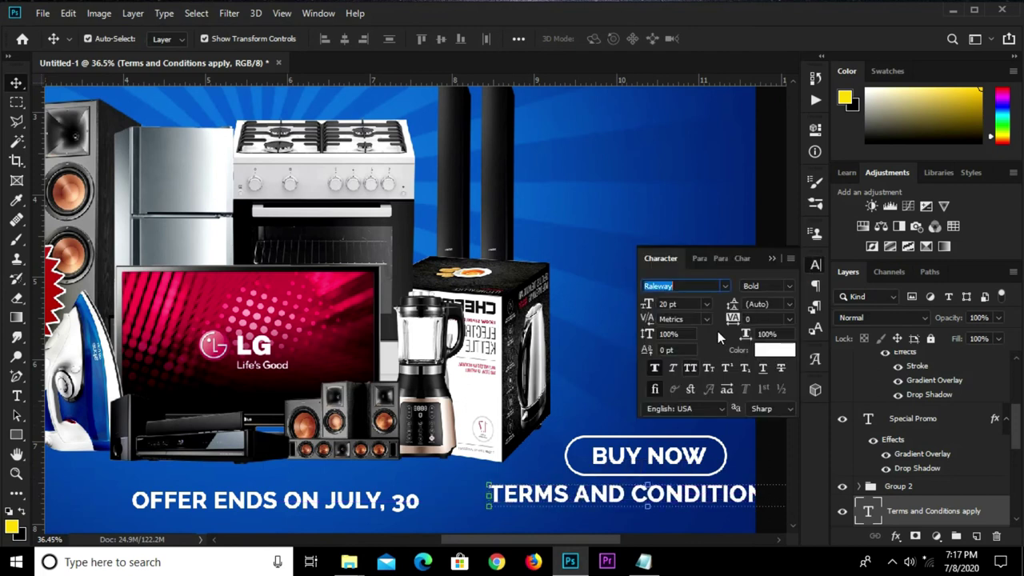
left_click(772, 258)
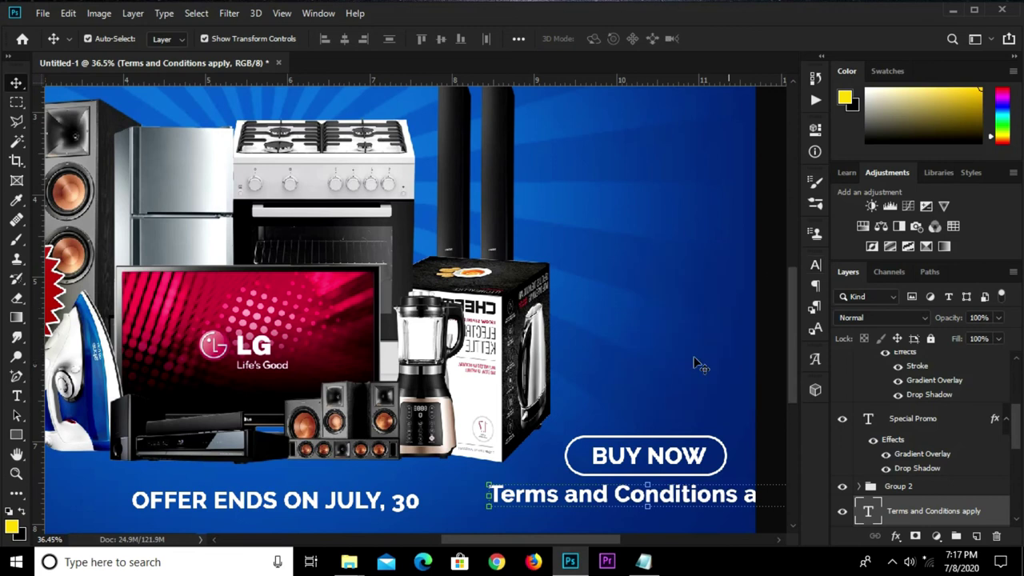
left_click_drag(668, 496, 662, 497)
Scale the terms note down to about 49% and fit the banner in view.
key("ctrl+t")
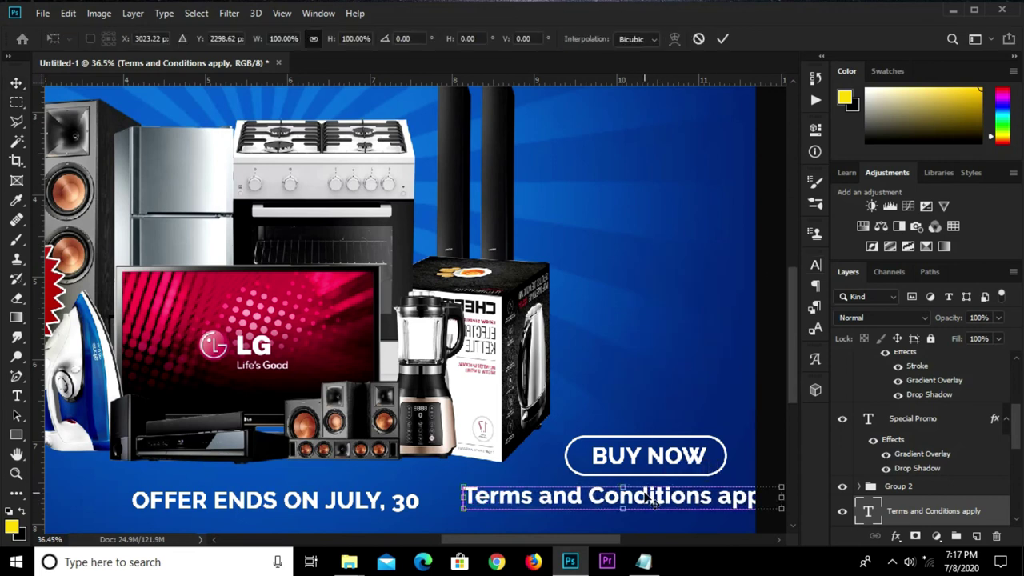
mouse_move(622, 487)
left_mouse_down("alt")
mouse_move(636, 503)
mouse_move(679, 497)
left_mouse_up("alt")
key("Return")
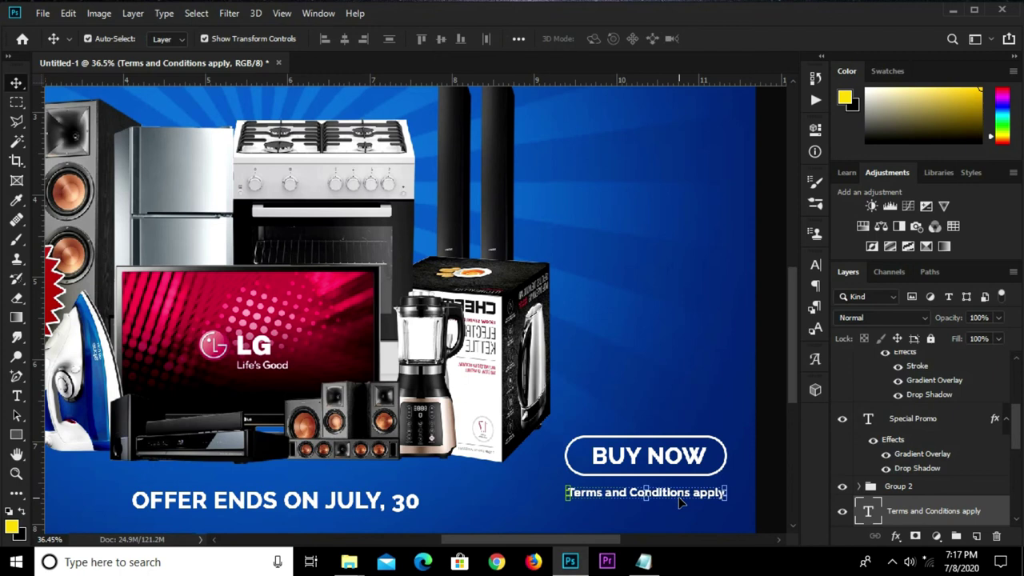
key("ctrl+0")
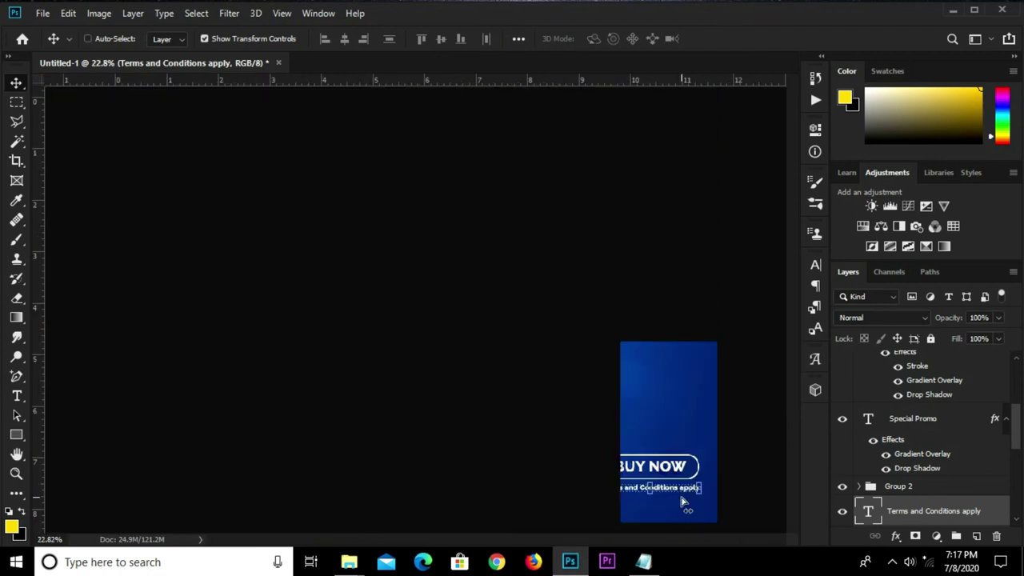
left_click(740, 311)
left_click(646, 564)
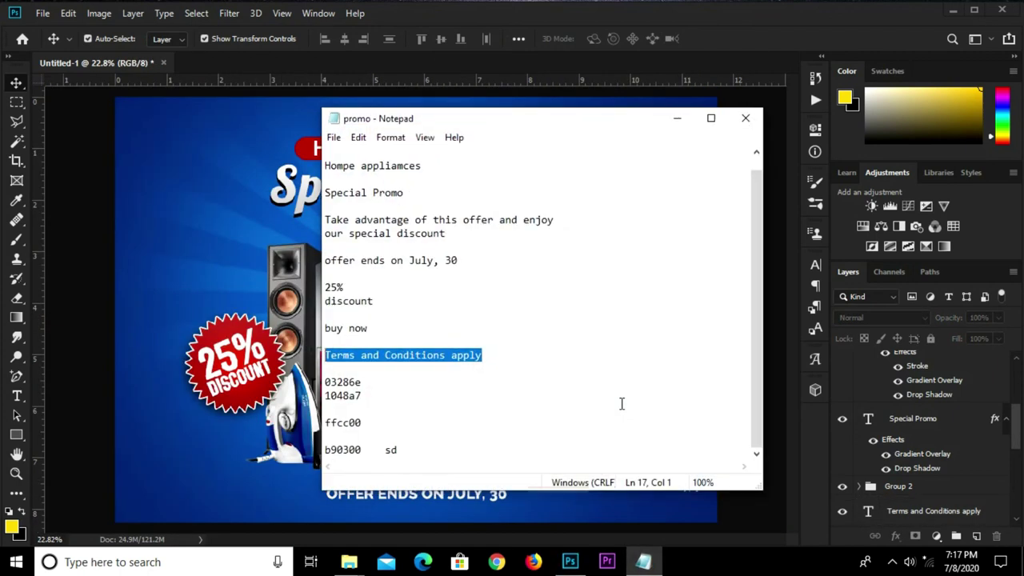
Copy the two tagline lines from the promo notes.
left_click_drag(326, 219, 447, 234)
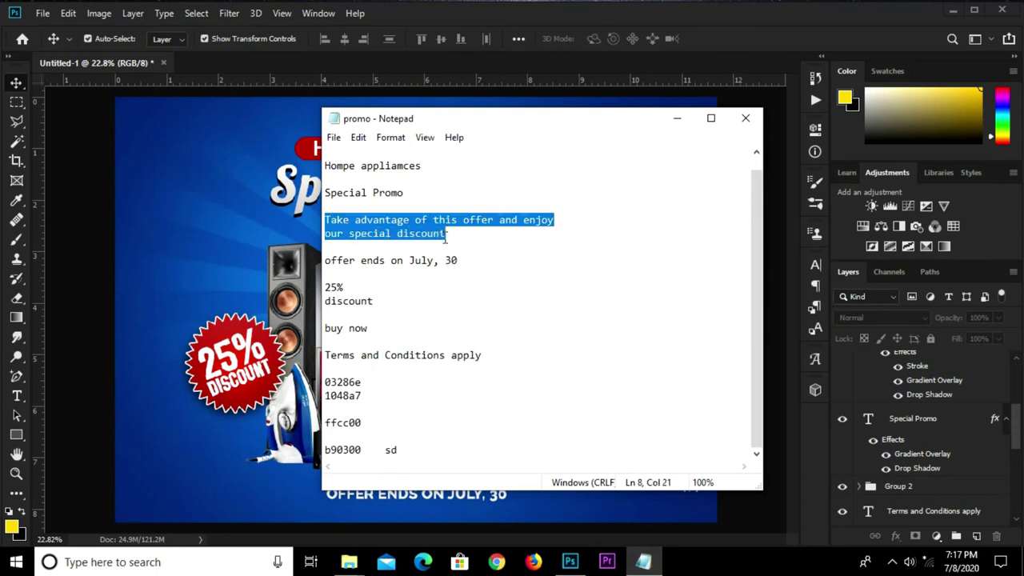
right_click(432, 219)
left_click(470, 269)
right_click(382, 220)
left_click(418, 271)
left_click(104, 201)
Duplicate the HOMPE APPLIANCES text below Special Promo and paste the tagline over it.
left_click(440, 157)
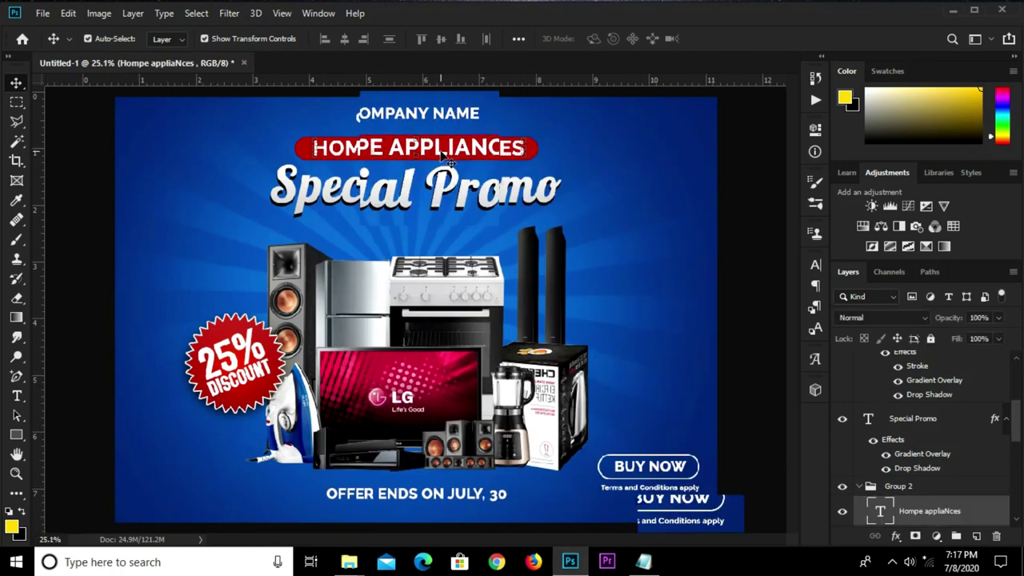
scroll(442, 156, "up", 1)
left_click_drag(442, 156, 424, 238)
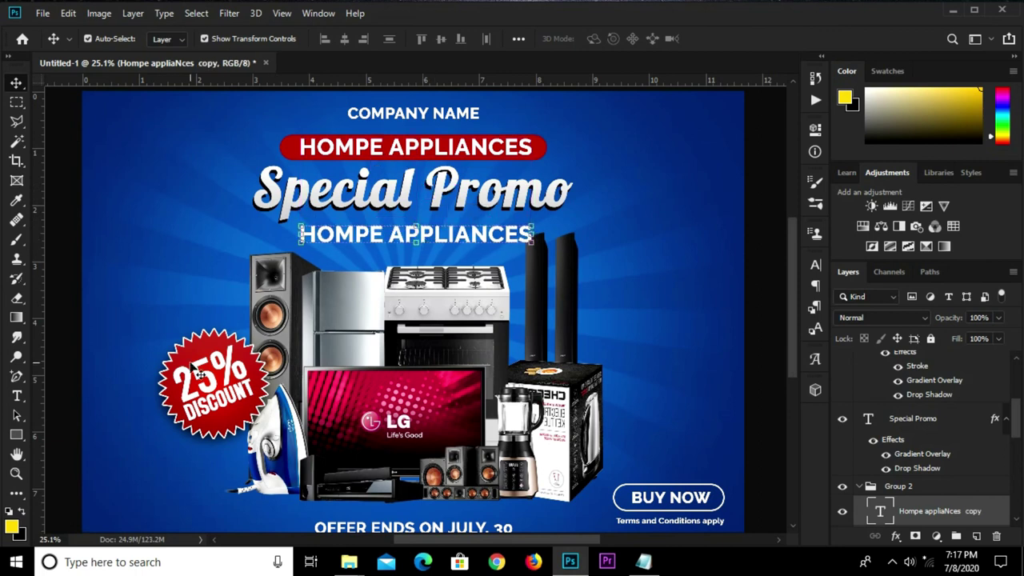
left_click(16, 395)
left_click(363, 238)
key("ctrl+a")
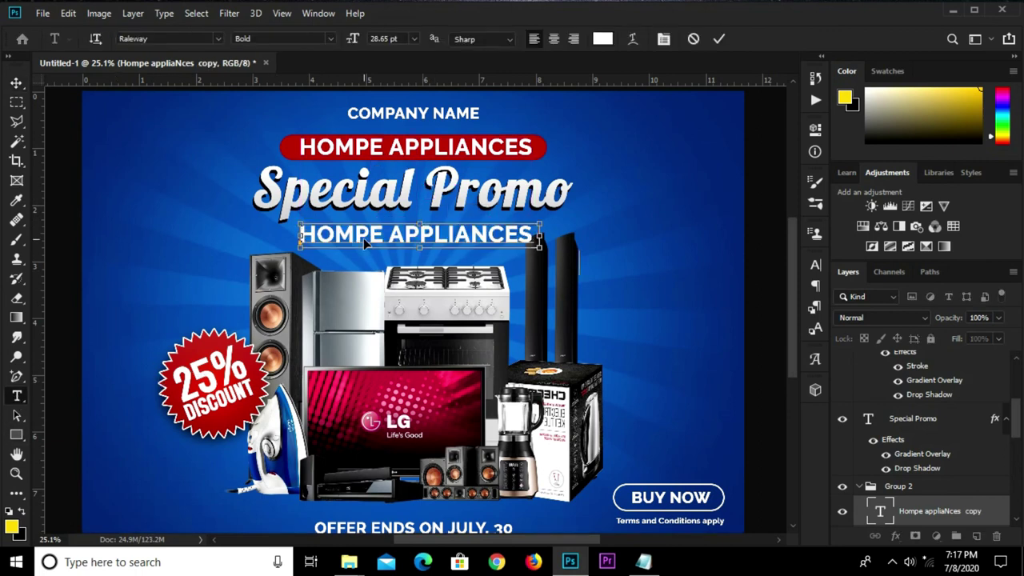
key("ctrl+v")
left_click(718, 40)
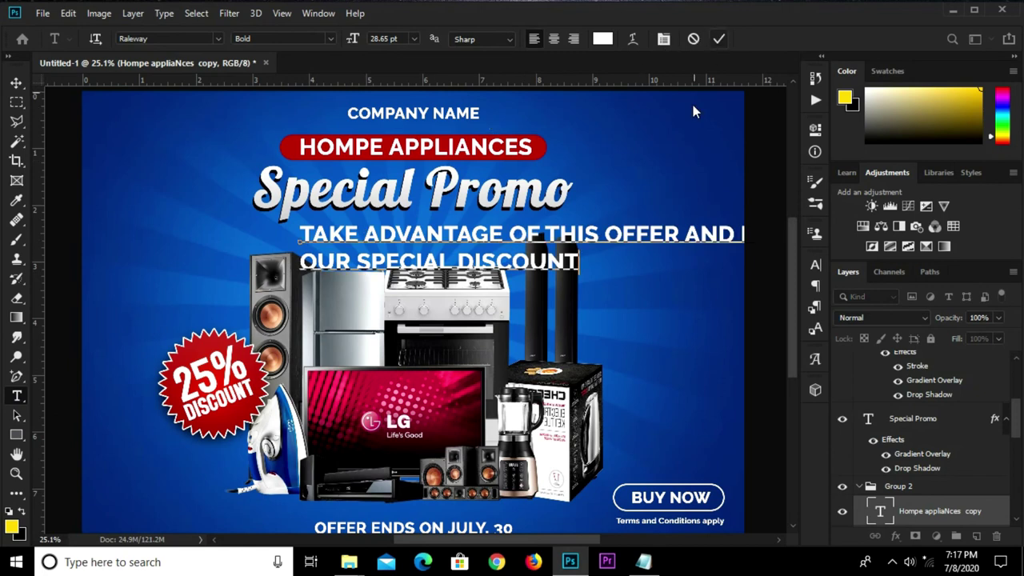
Turn off All Caps so the tagline reads in mixed case.
left_click(818, 267)
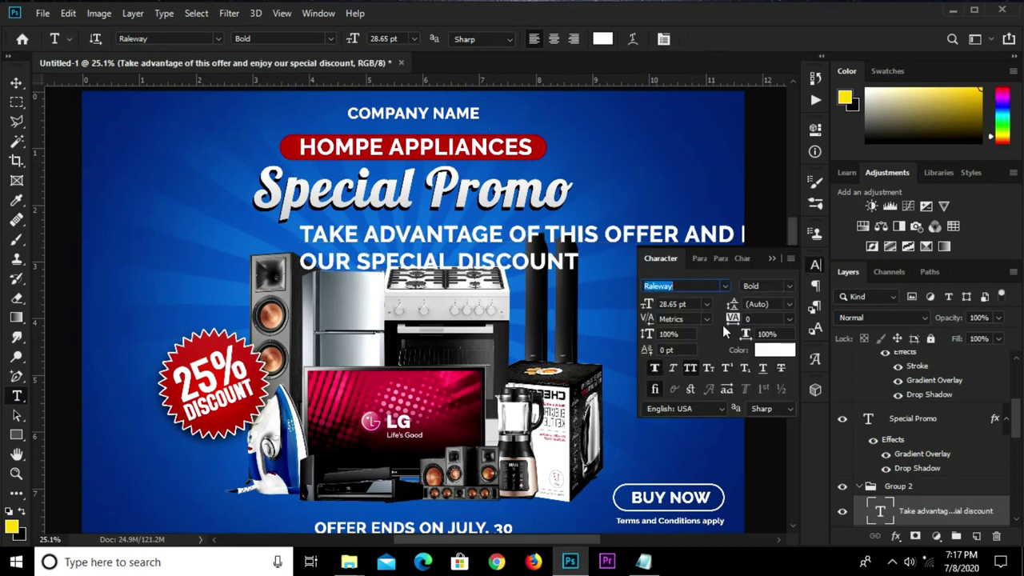
left_click(690, 368)
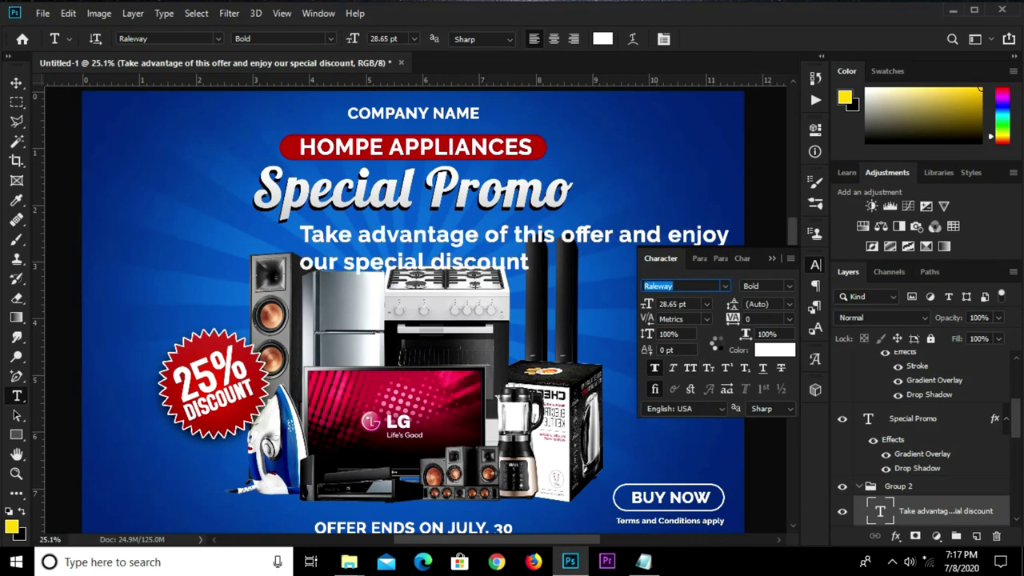
left_click(772, 259)
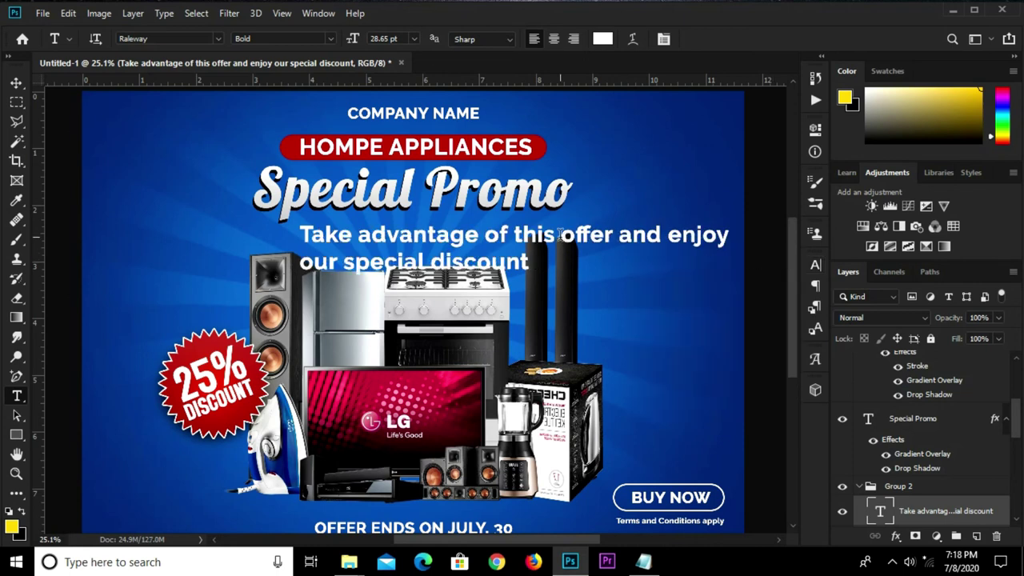
left_click(16, 82)
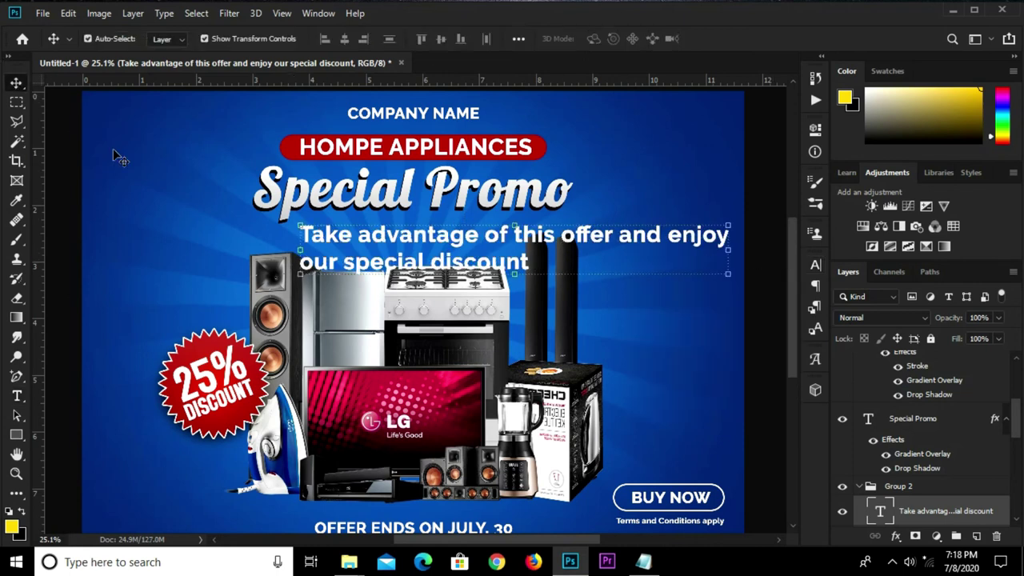
Set the tagline font size to 16 pt and nudge it up under the title.
left_click(814, 272)
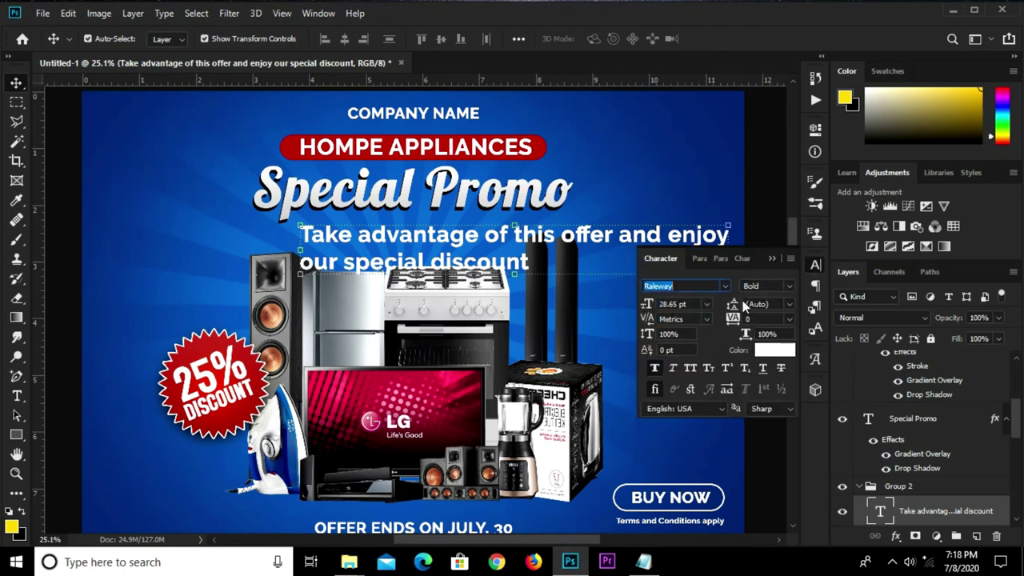
left_click(706, 303)
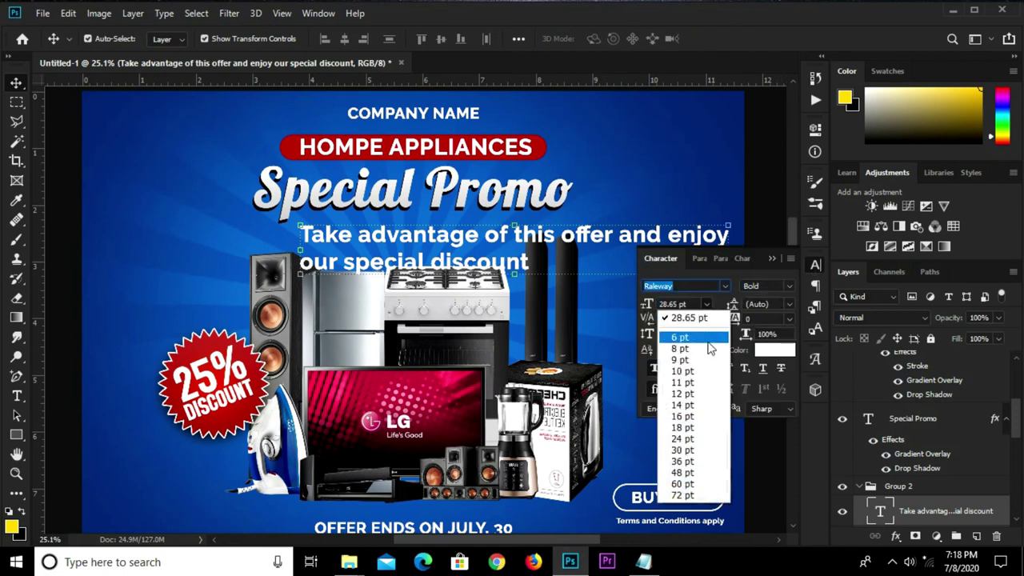
left_click(690, 408)
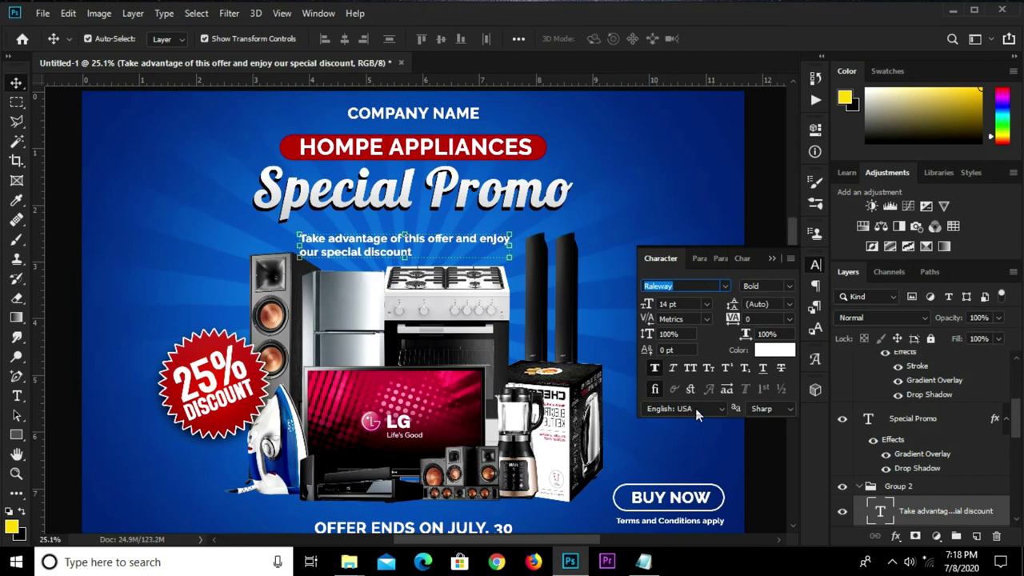
left_click_drag(404, 247, 404, 239)
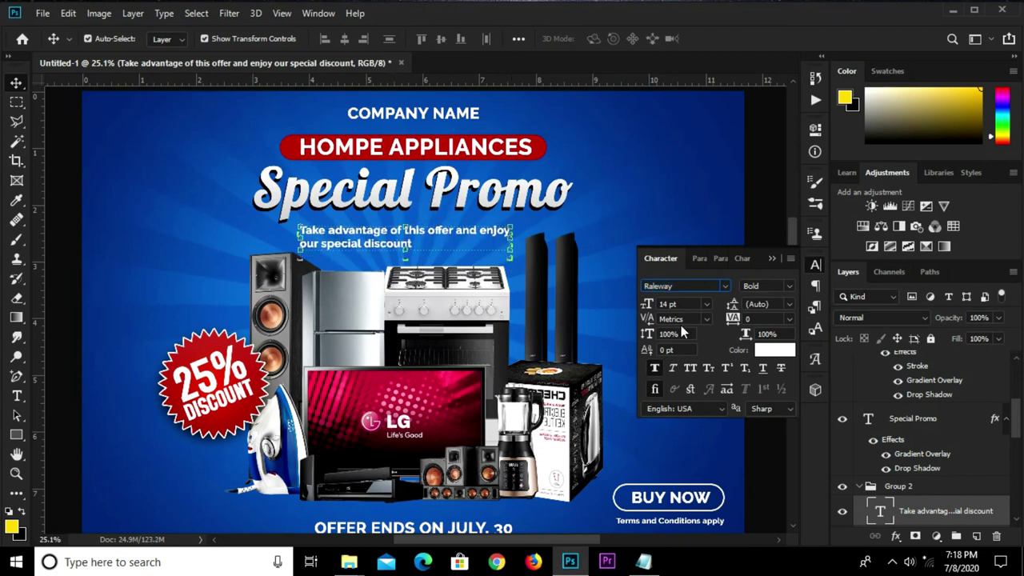
left_click(657, 304)
type("1")
key("Return")
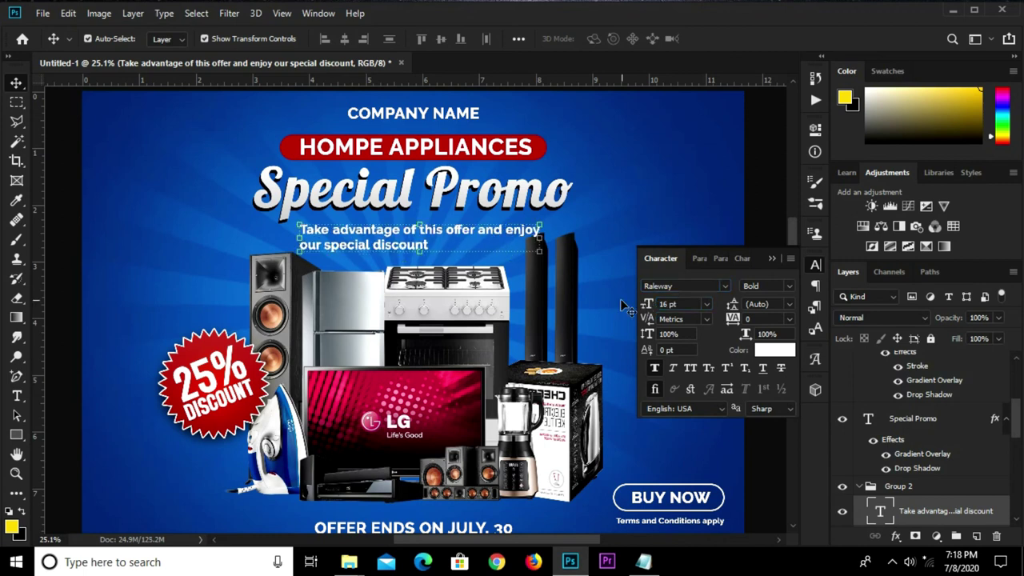
left_click_drag(402, 244, 406, 239)
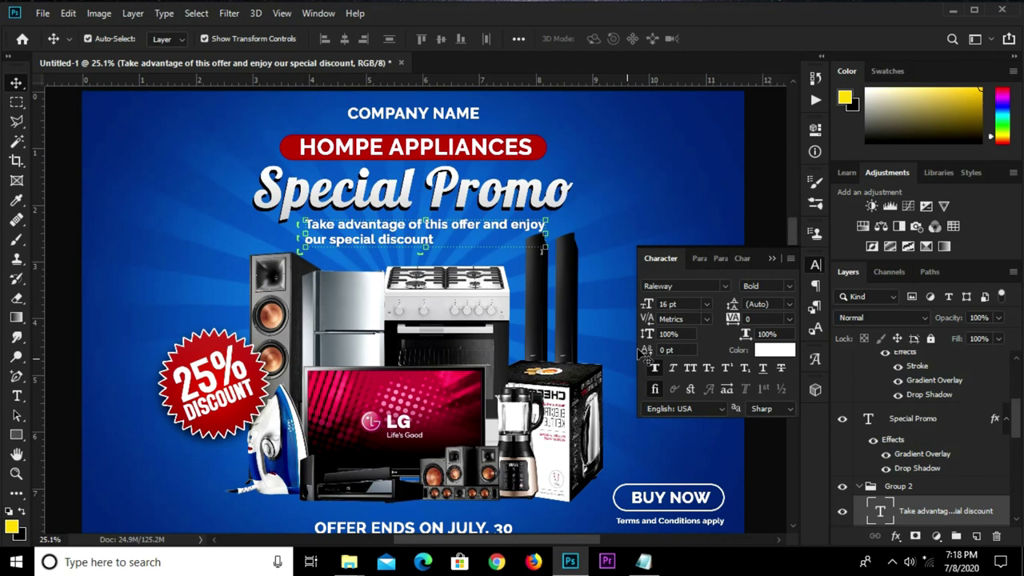
Tighten the tagline leading to 14 pt.
left_click(788, 304)
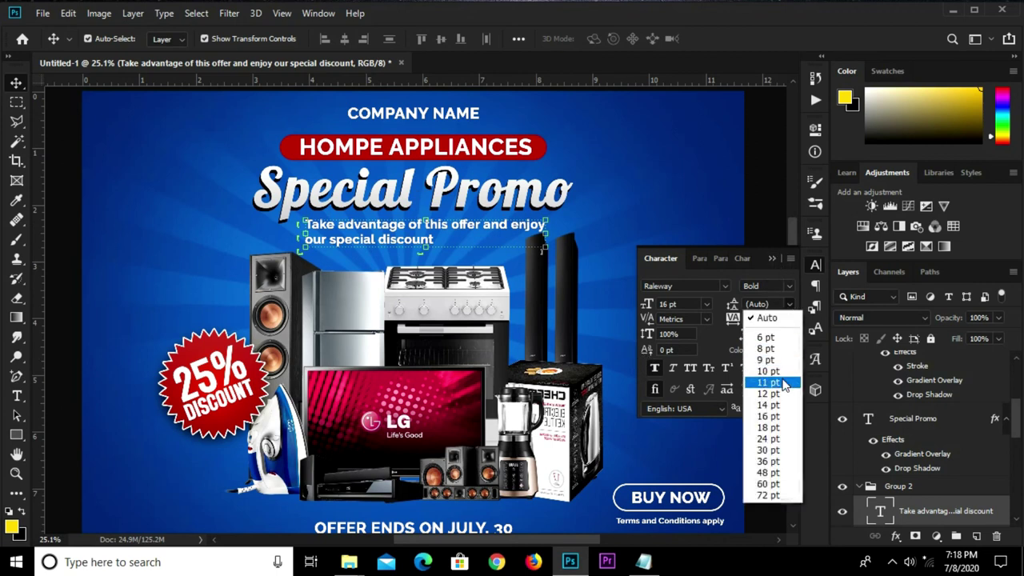
left_click(776, 409)
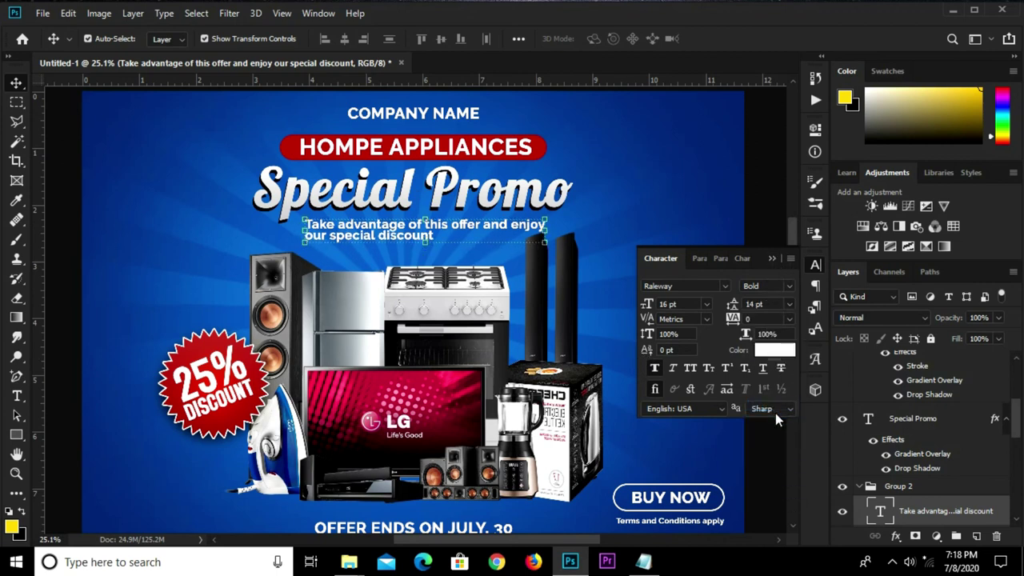
left_click(775, 258)
scroll(472, 220, "up", 2)
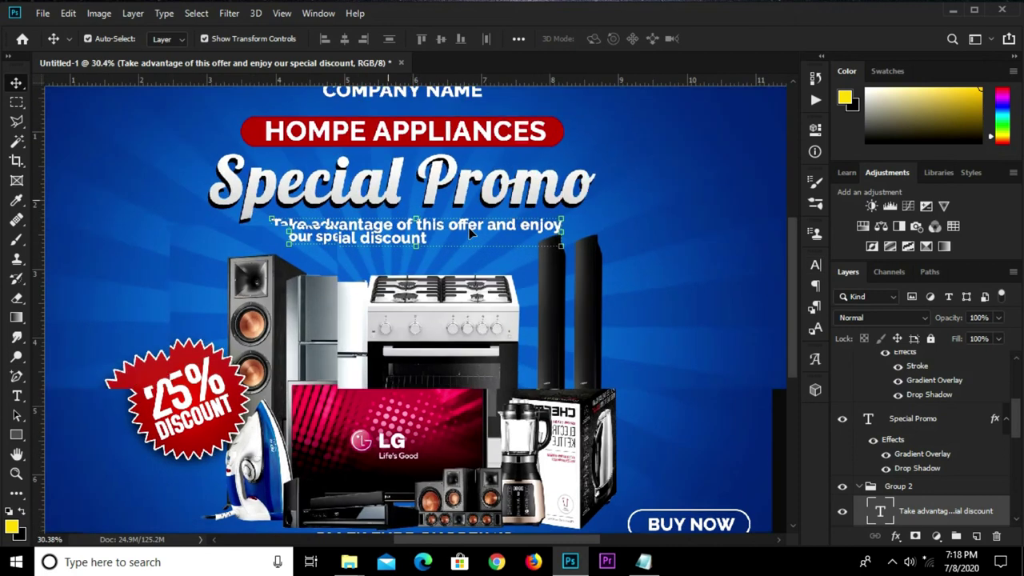
key("t")
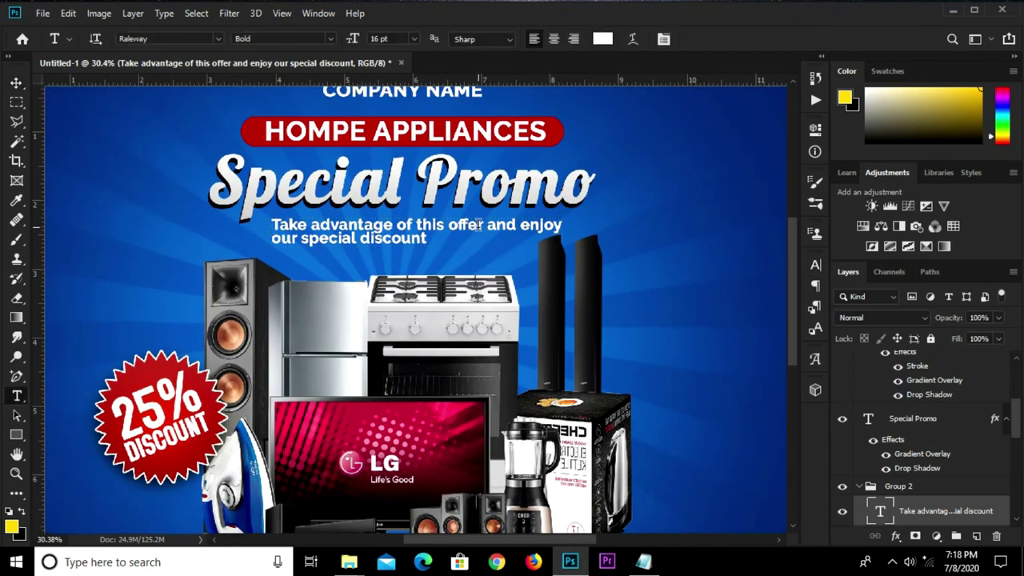
Fix the tagline's line breaks so it flows as two lines.
left_click(490, 224)
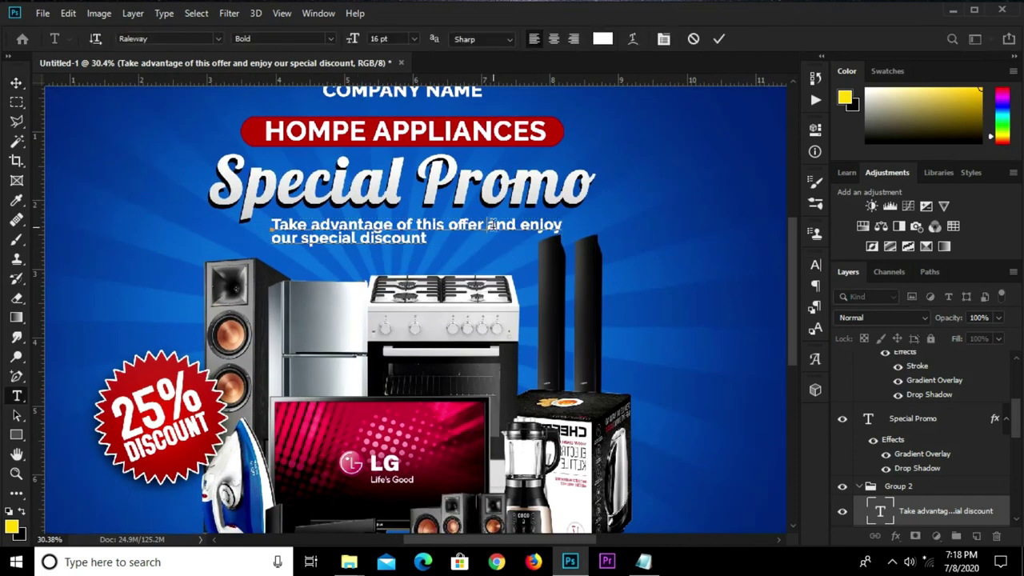
key("Return")
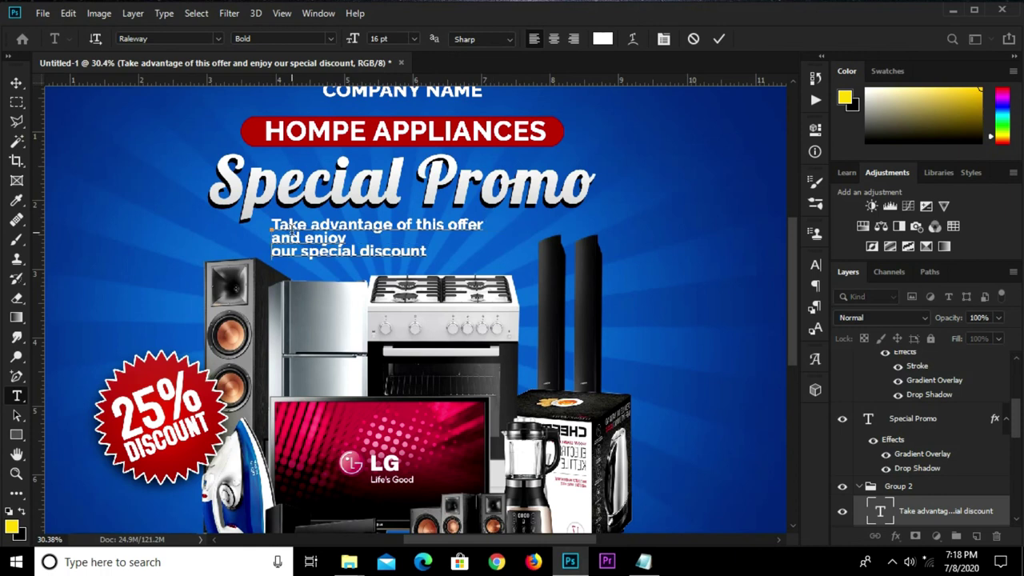
key("Delete")
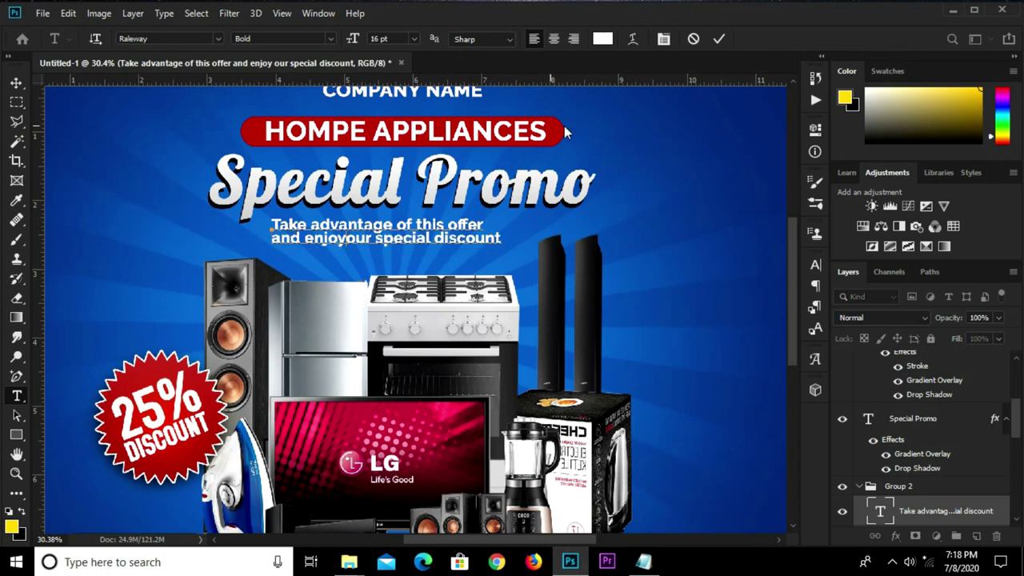
key("ctrl+Return")
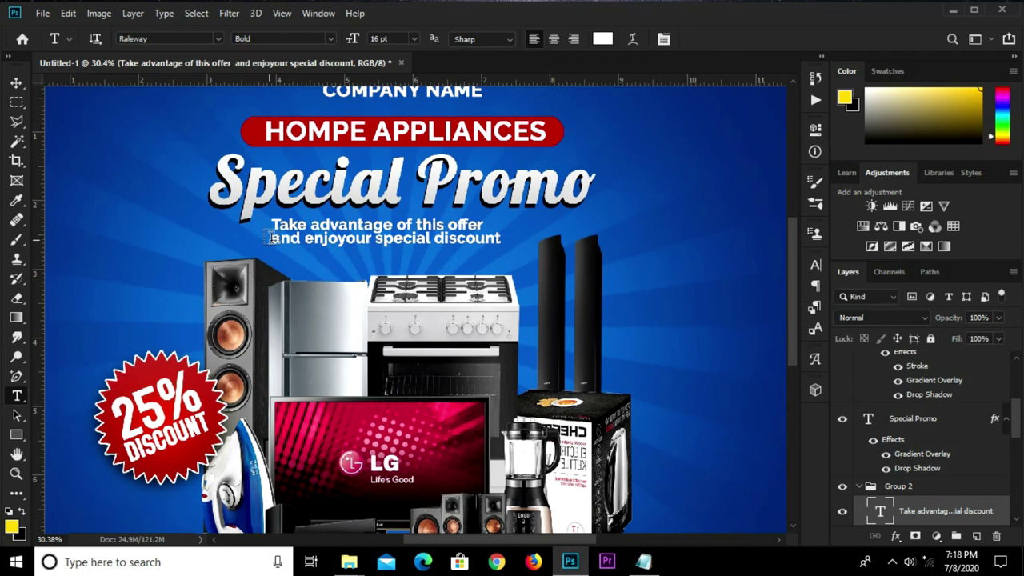
left_click_drag(272, 226, 387, 227)
left_click(387, 226)
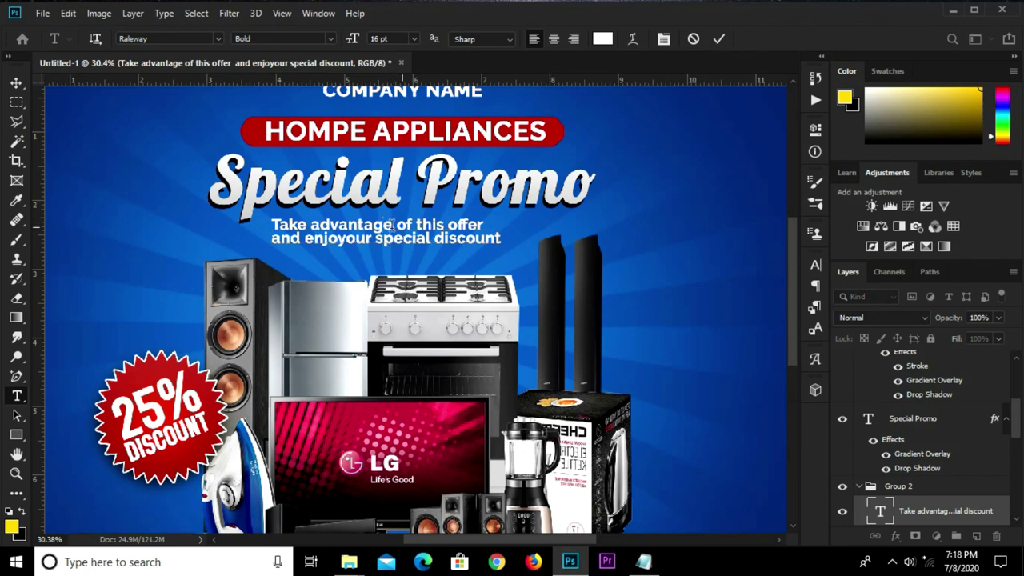
key("ctrl+Return")
Set the tagline paragraph to centre alignment.
left_click(815, 267)
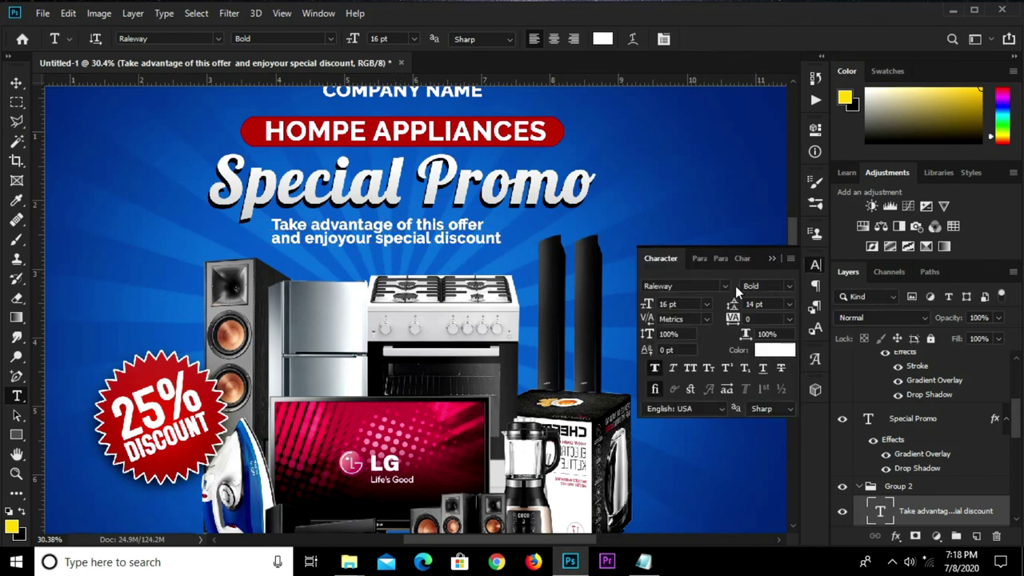
left_click(700, 258)
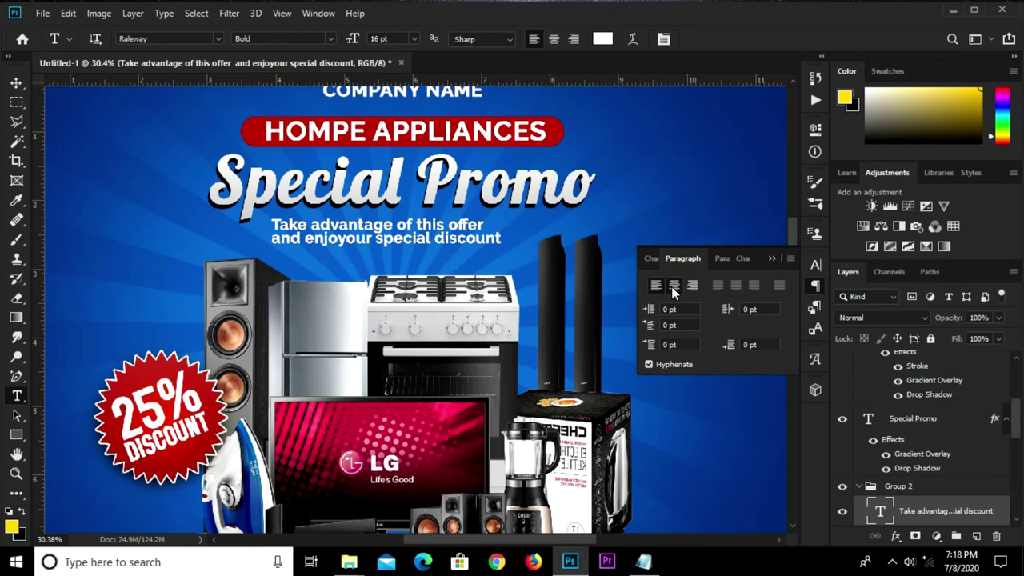
left_click(671, 290)
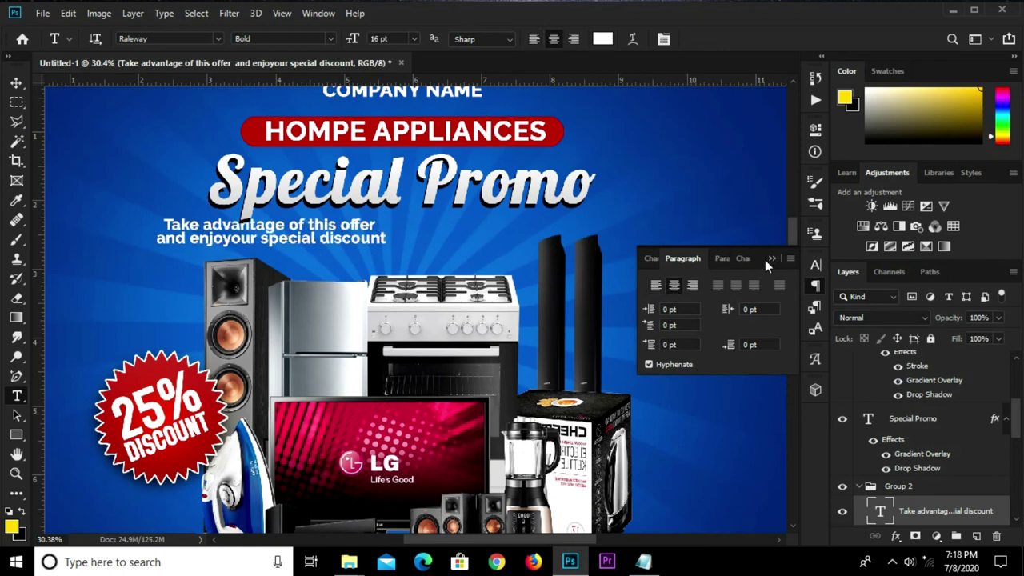
left_click(766, 259)
Centre the tagline horizontally on the canvas and nudge it slightly up.
key("v")
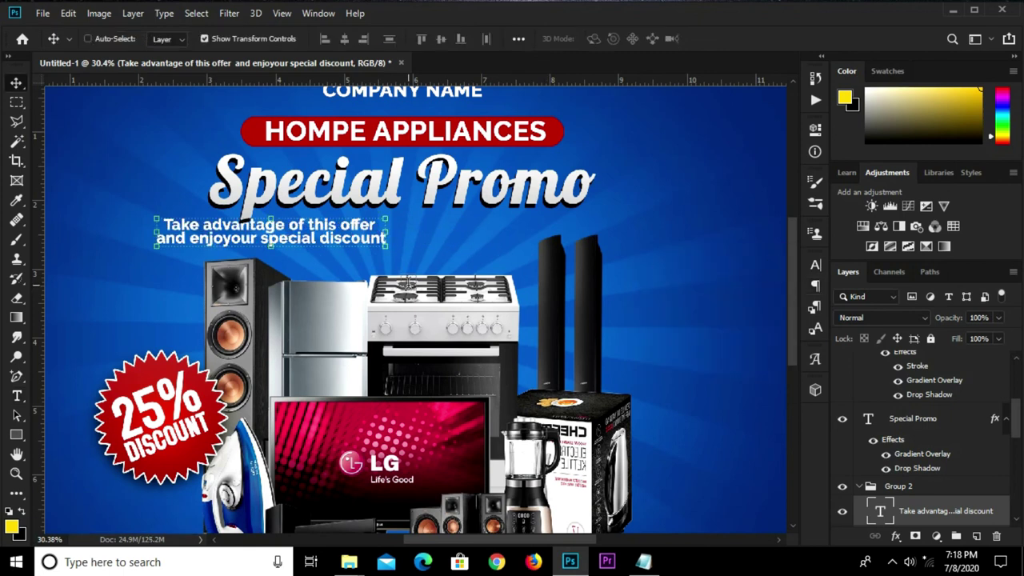
key("ctrl+h")
left_click(344, 39)
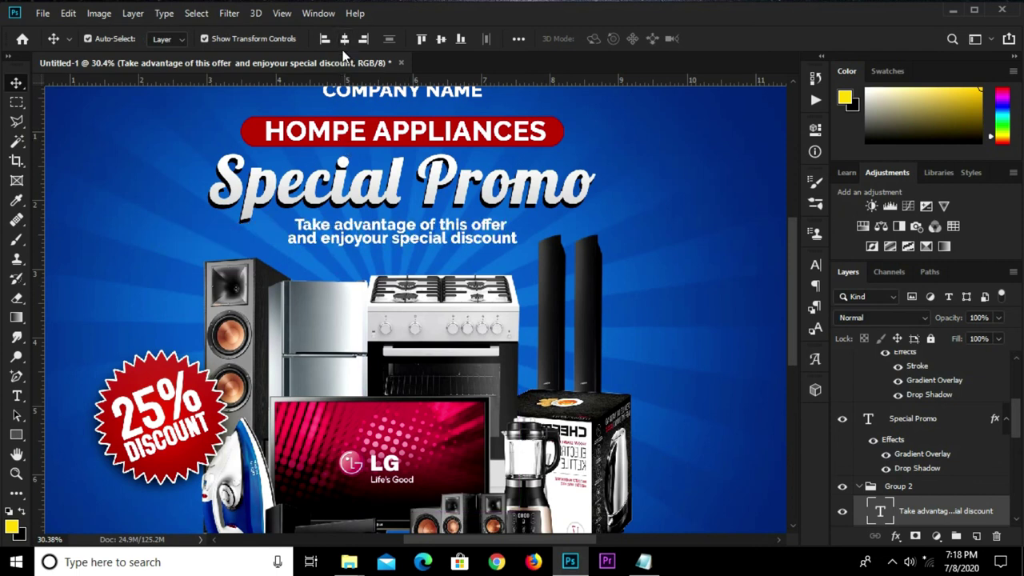
key("ctrl+d")
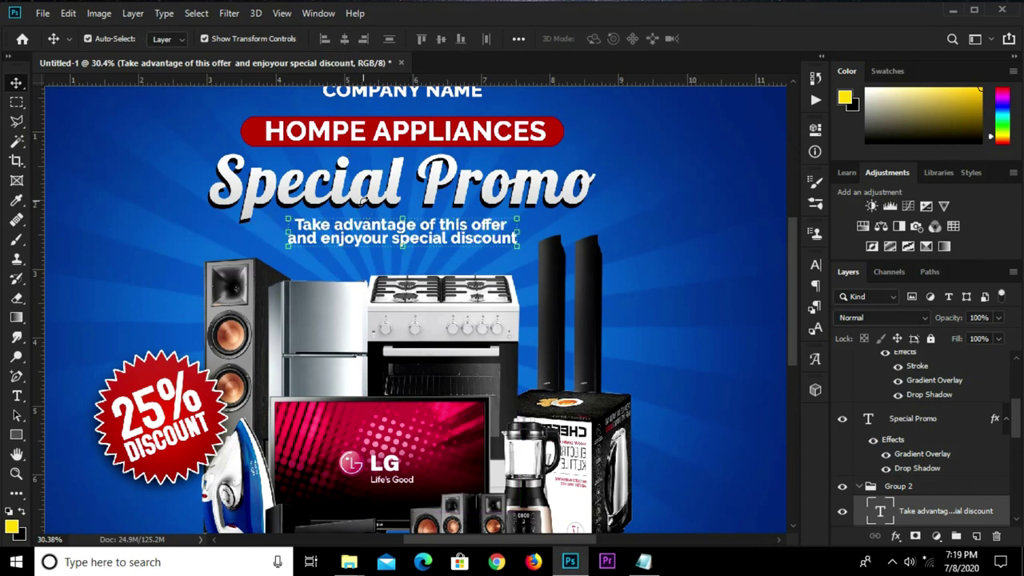
key("ctrl+0")
left_click(729, 246)
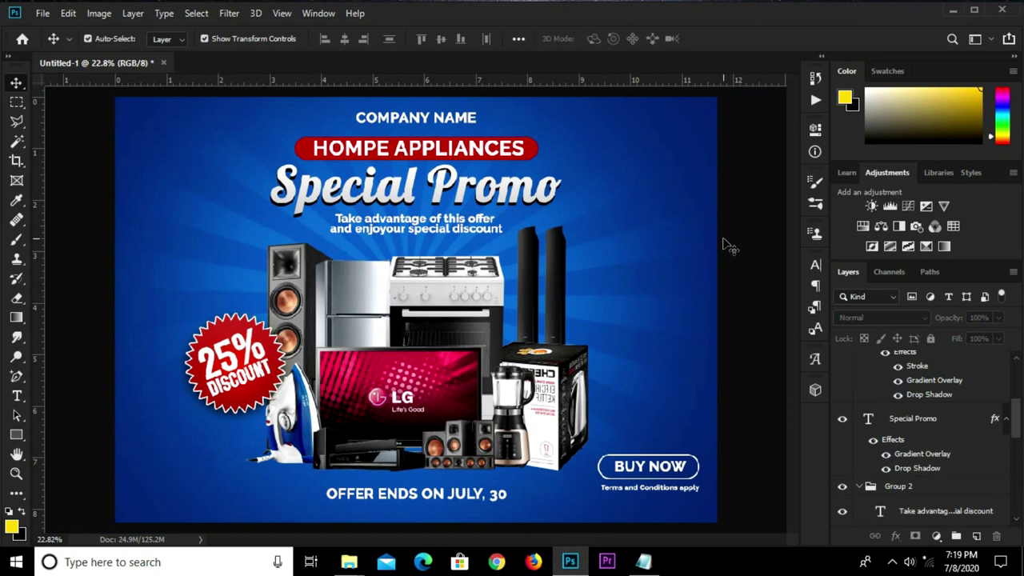
left_click(478, 230)
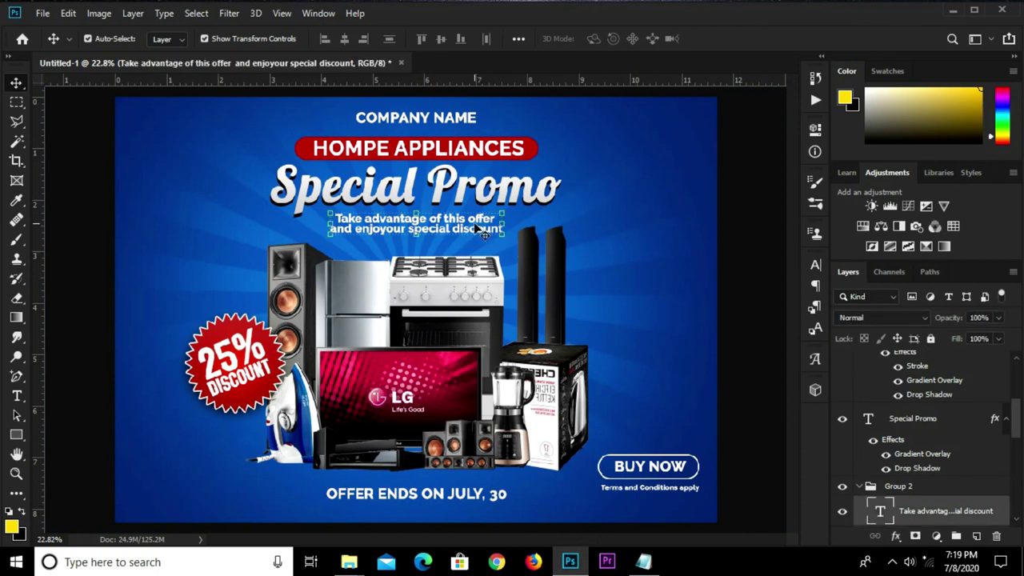
left_click_drag(477, 230, 477, 227)
left_click(734, 235)
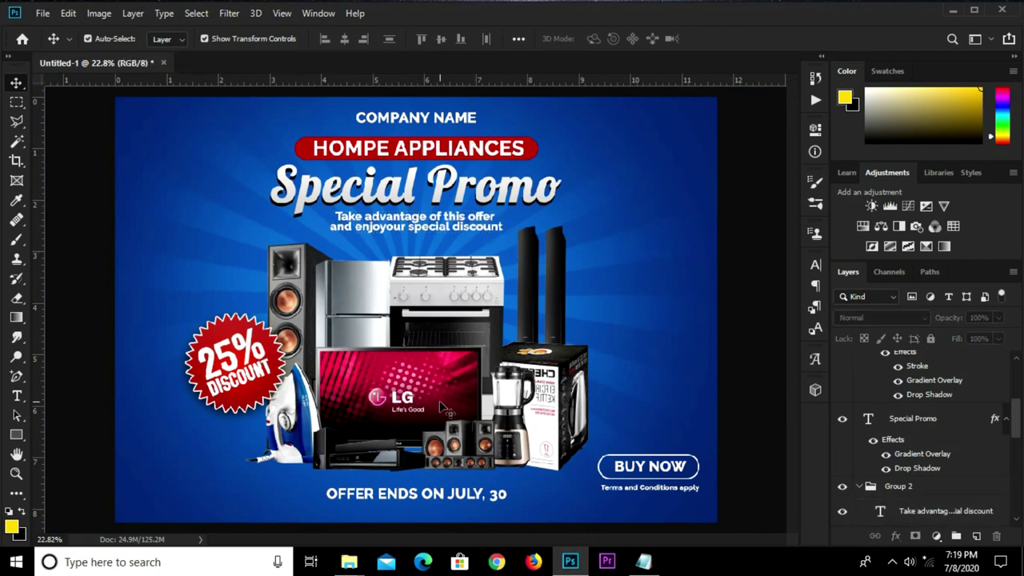
left_click(16, 434)
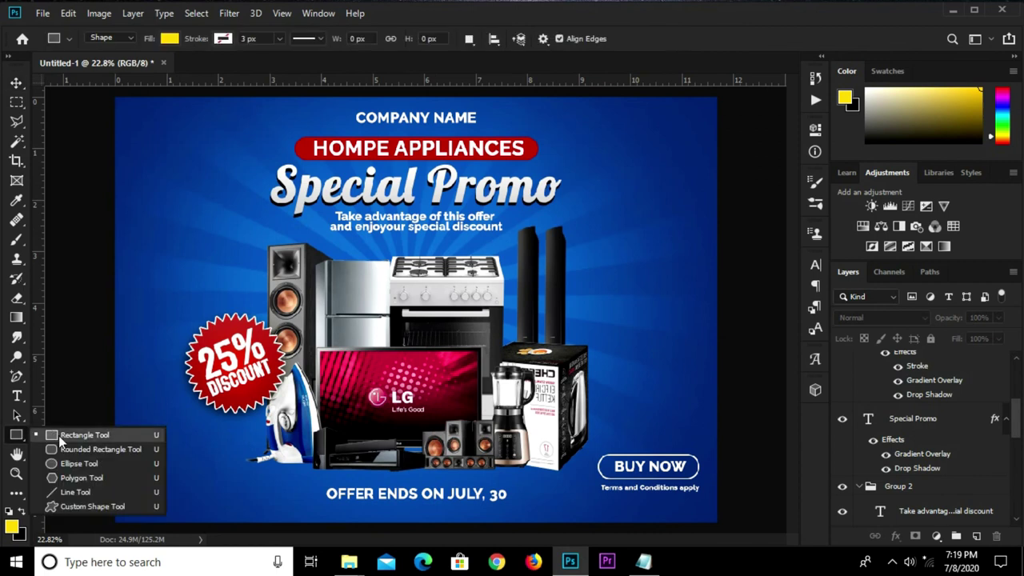
Draw a thin white rectangle under the OFFER ENDS ON JULY, 30 text.
left_click(59, 435)
scroll(340, 501, "up", 3)
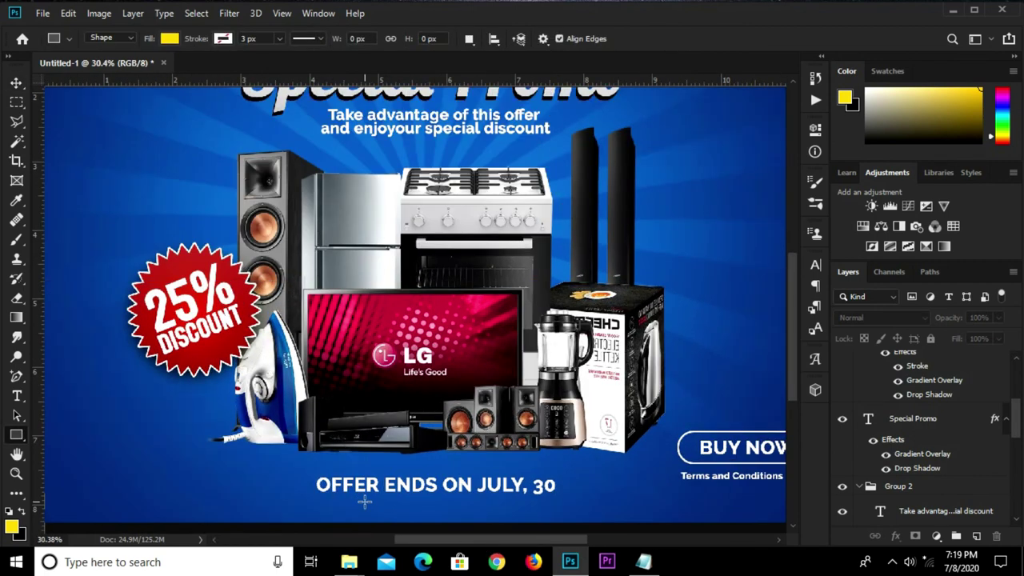
left_click_drag(301, 495, 581, 497)
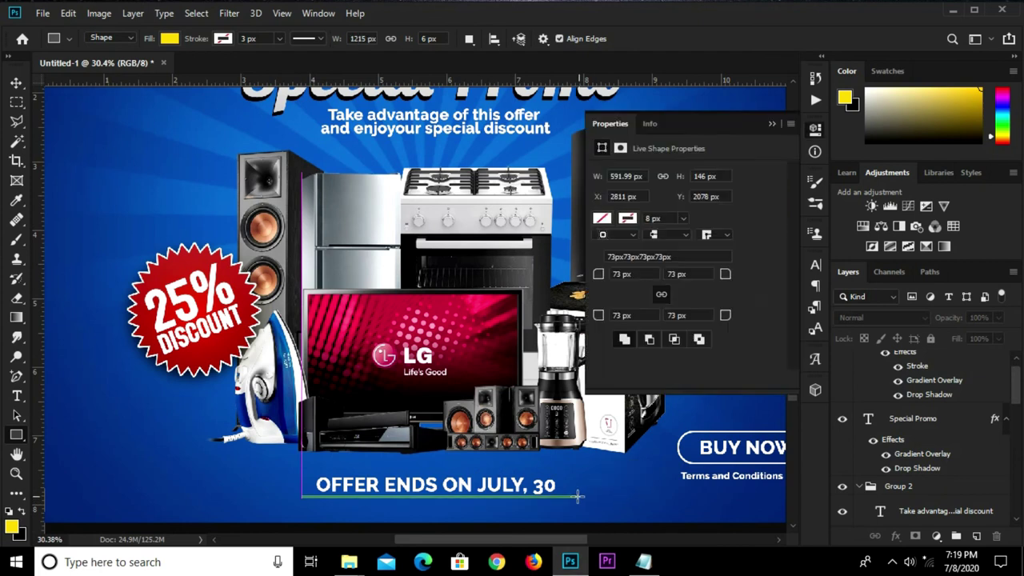
left_click(537, 466)
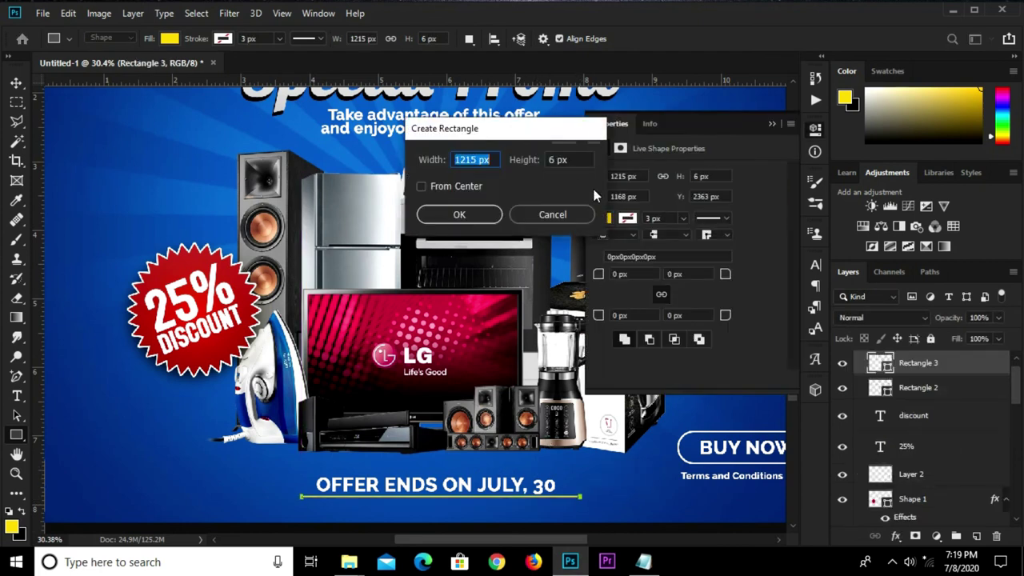
left_click(595, 128)
left_click(602, 217)
left_click(603, 296)
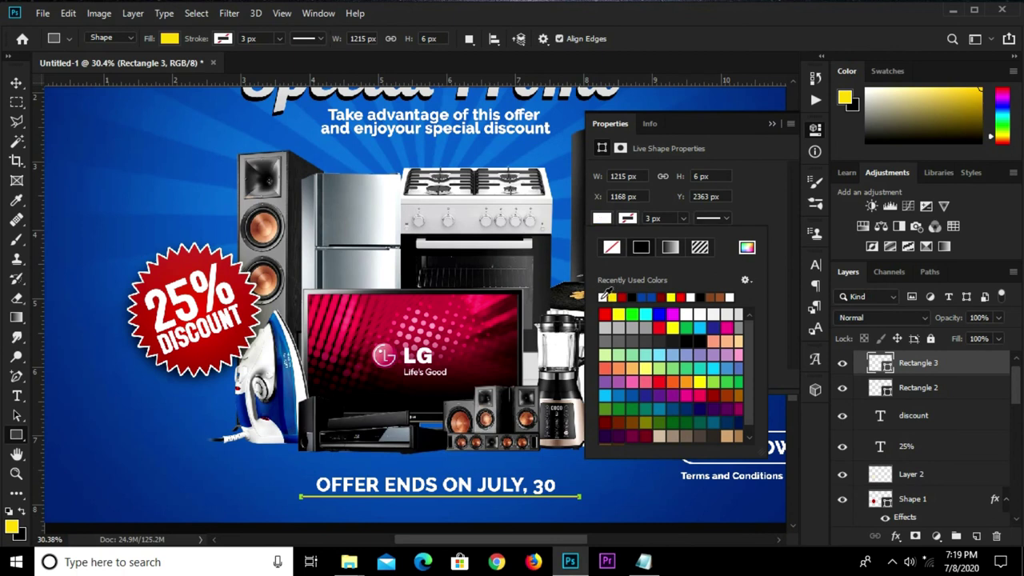
left_click(773, 124)
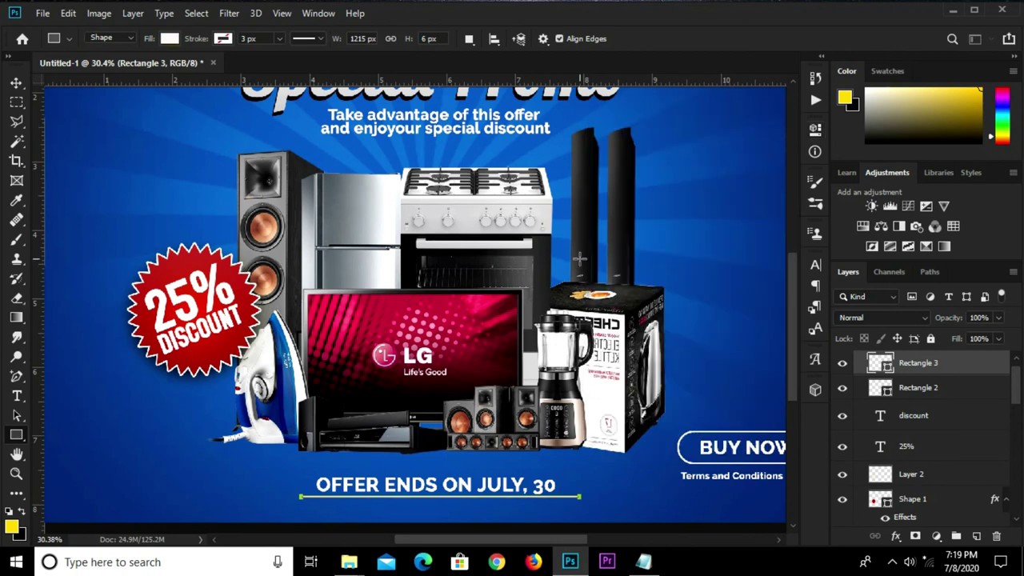
Centre the offer text horizontally on the banner using Select All and Align Horizontal Centers.
key("v")
key("ctrl+0")
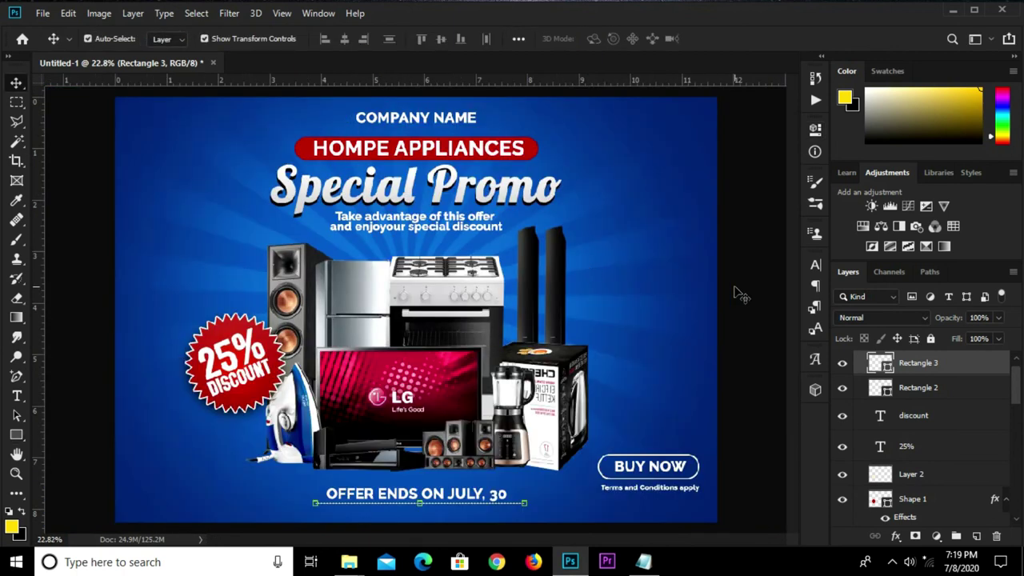
left_click(736, 294, "ctrl")
left_click_drag(485, 494, 482, 489)
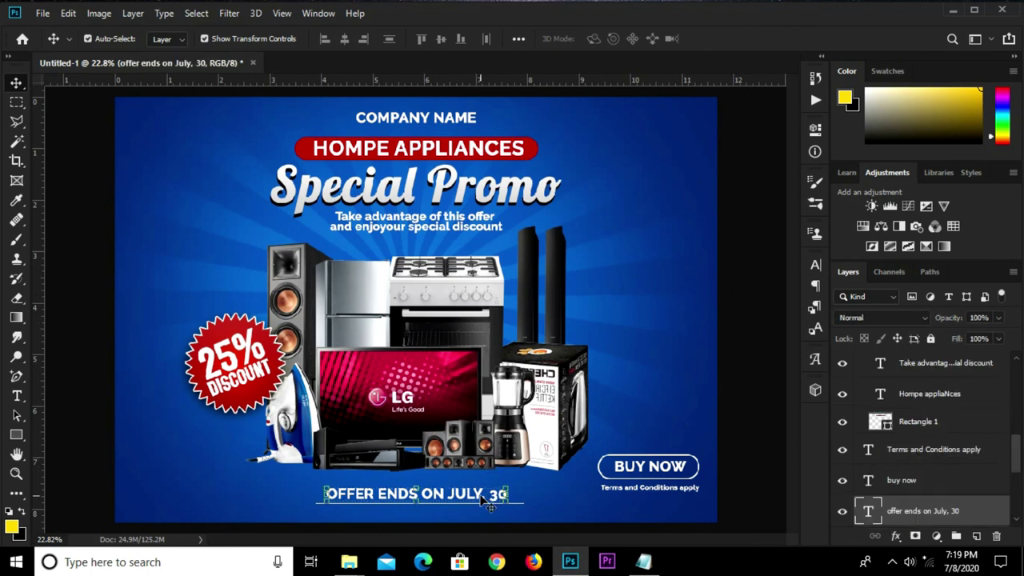
key("ctrl+a")
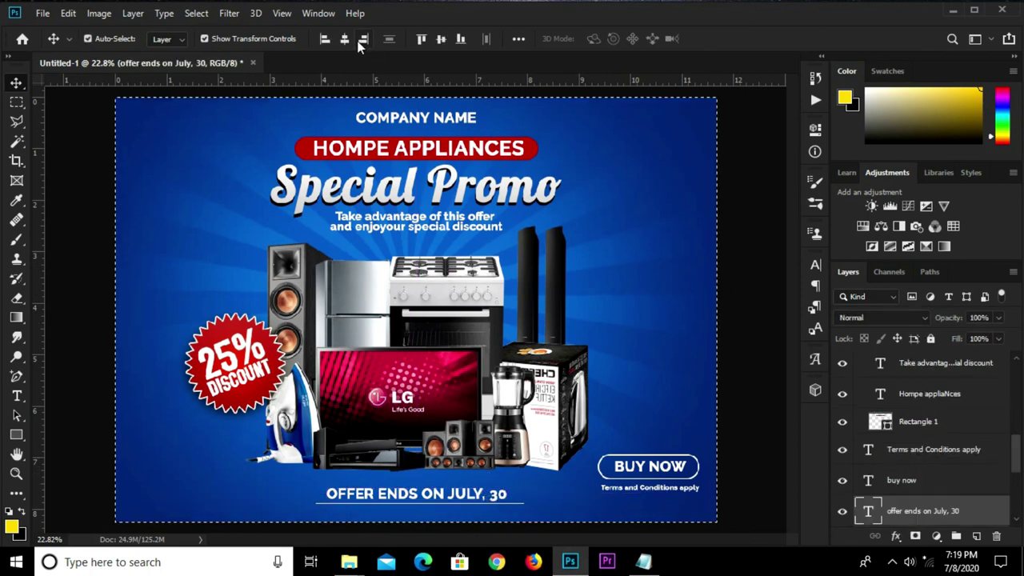
left_click(346, 41)
key("ctrl+d")
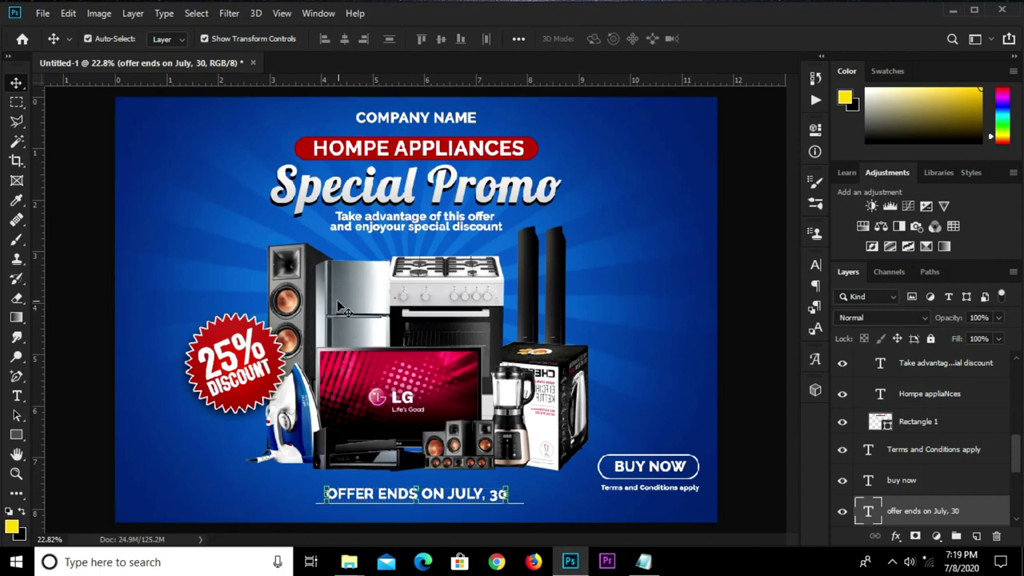
left_click(103, 366)
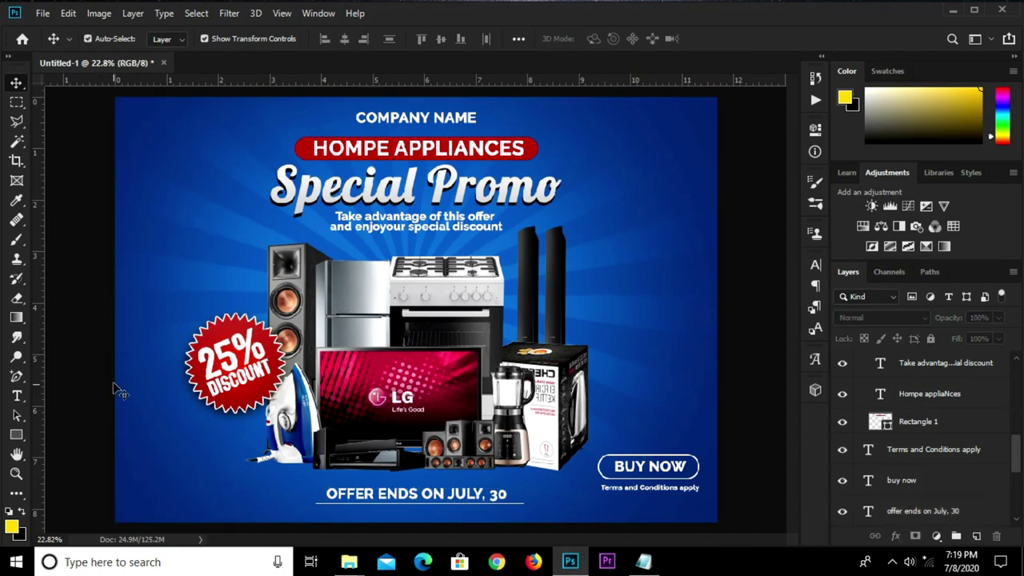
Draw a white-filled Ellipse circle left of the speaker and move it slightly down-left.
left_click(16, 436)
right_click(16, 438)
left_click(72, 464)
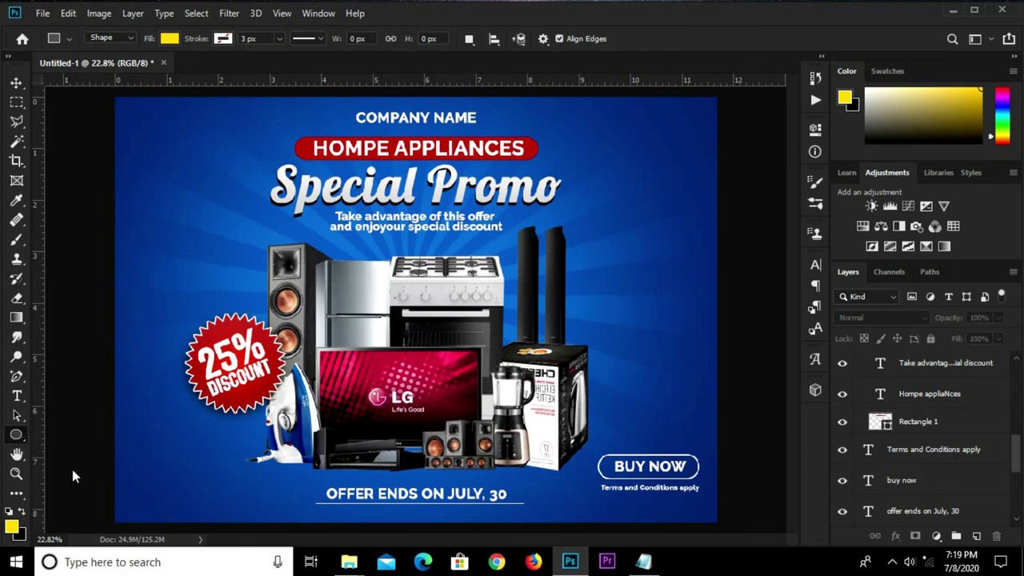
left_click(171, 39)
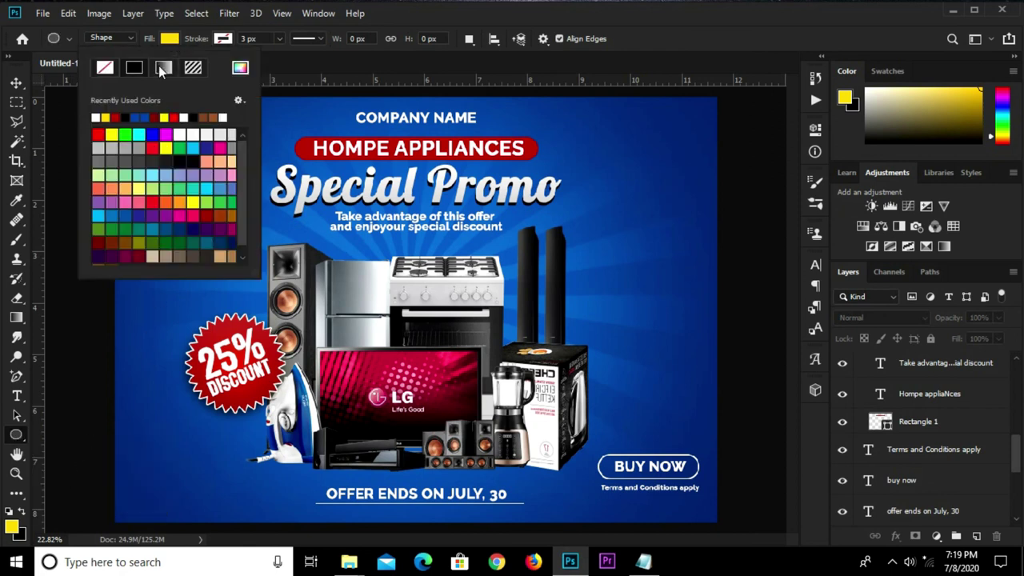
left_click(303, 66)
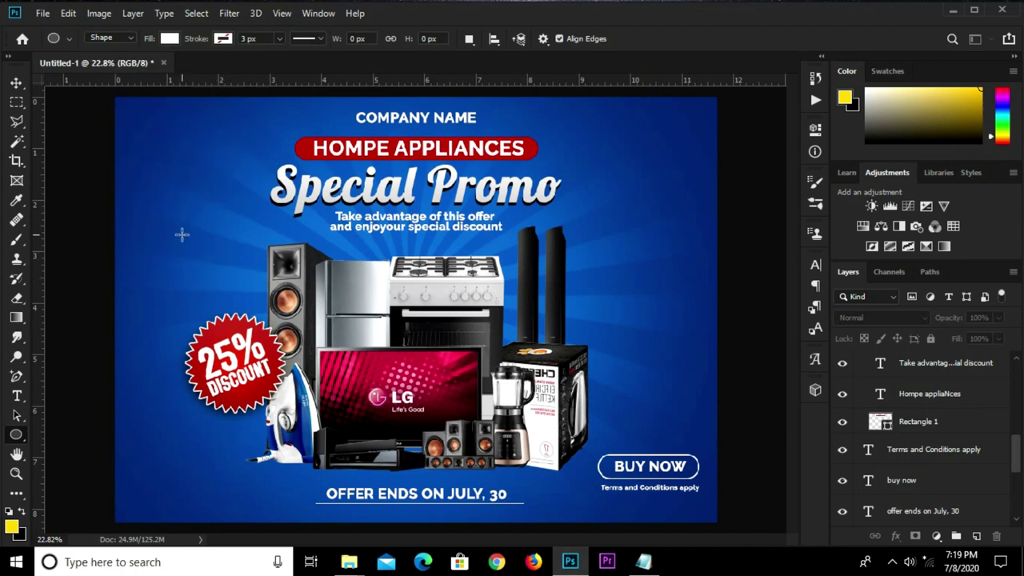
left_click_drag(177, 231, 212, 265)
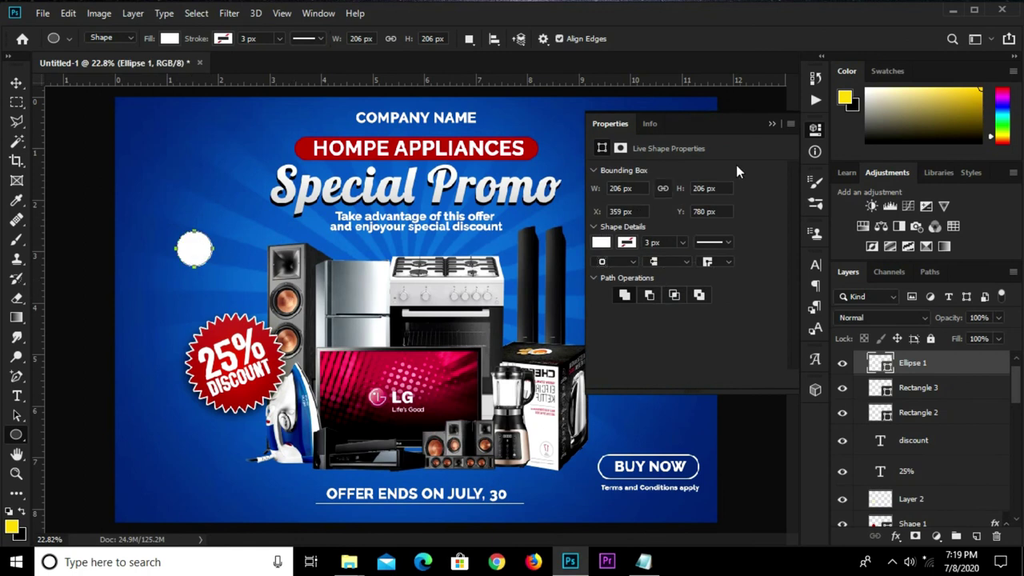
left_click(771, 125)
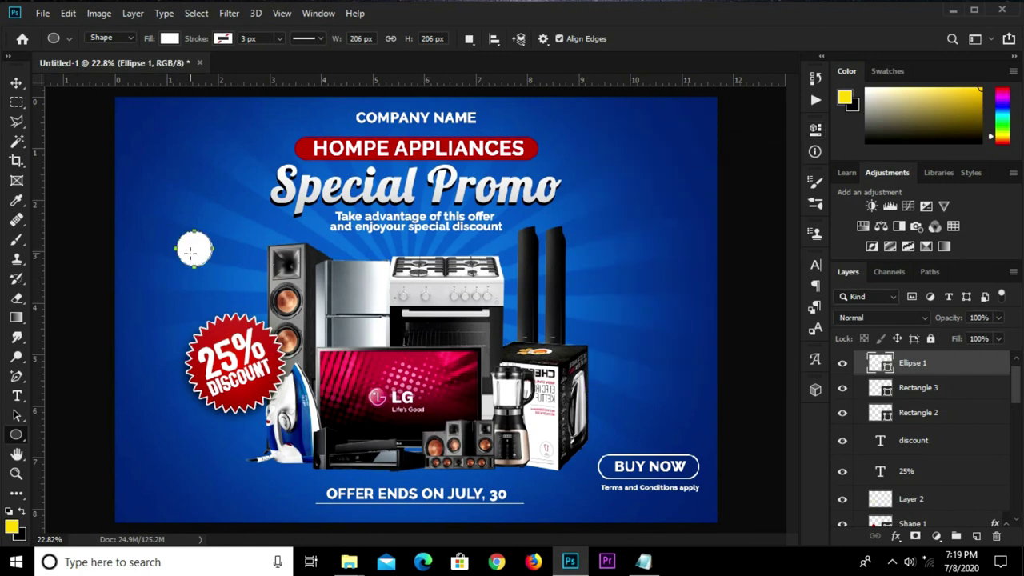
key("v")
left_click_drag(192, 254, 174, 281)
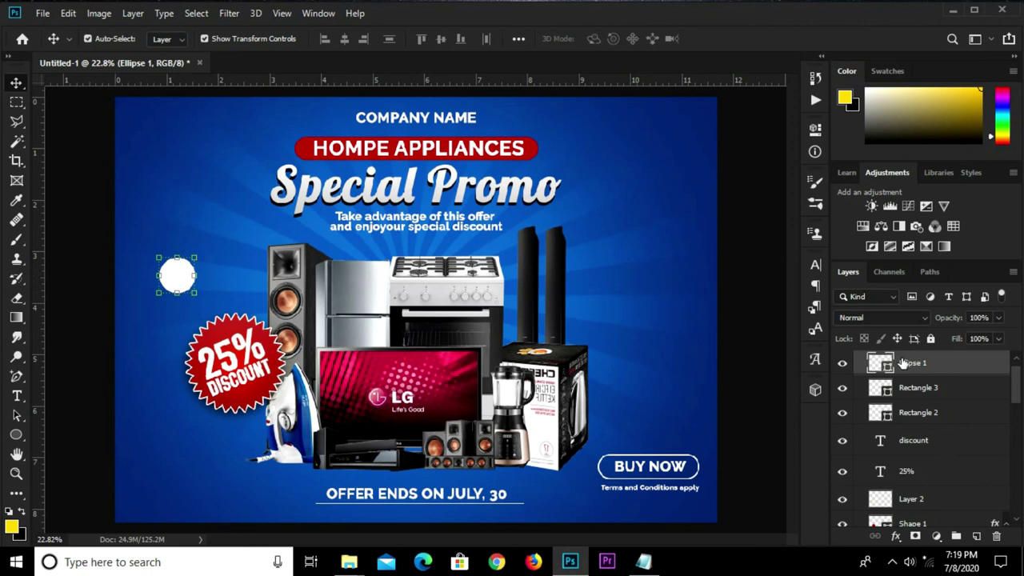
Convert the circle to a smart object and apply an 81.2 px Gaussian Blur.
right_click(943, 368)
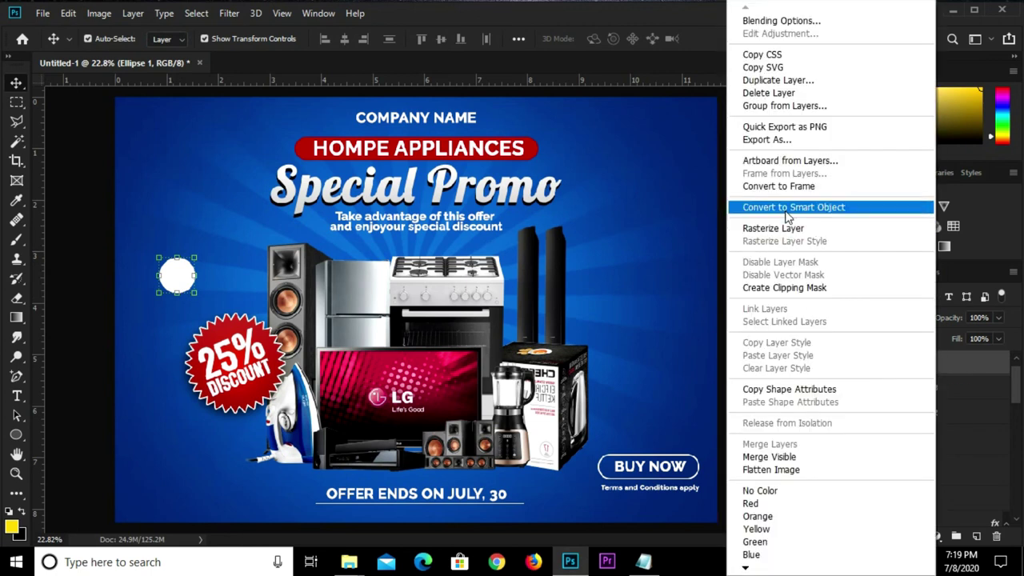
left_click(792, 207)
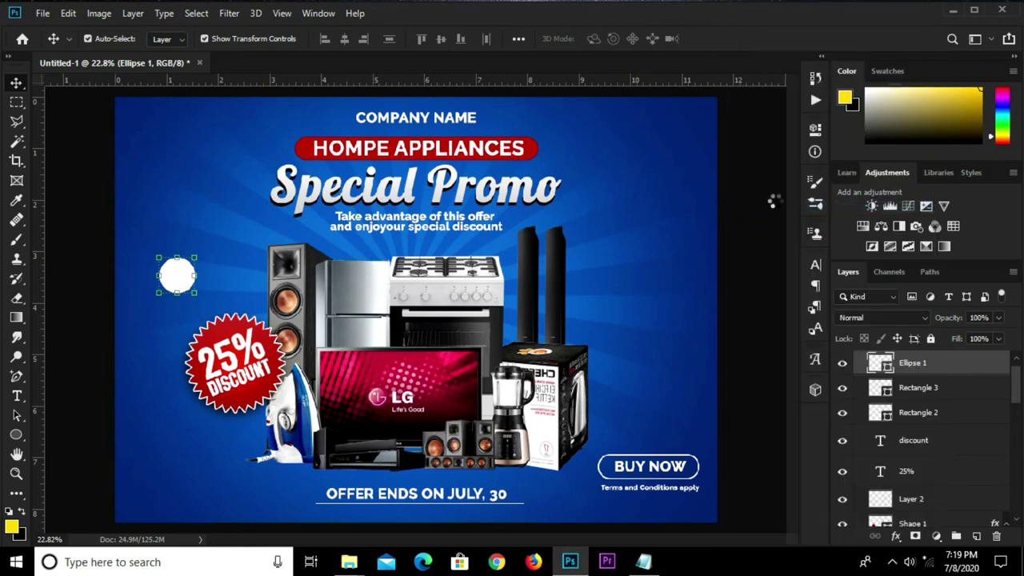
left_click(230, 14)
mouse_move(311, 184)
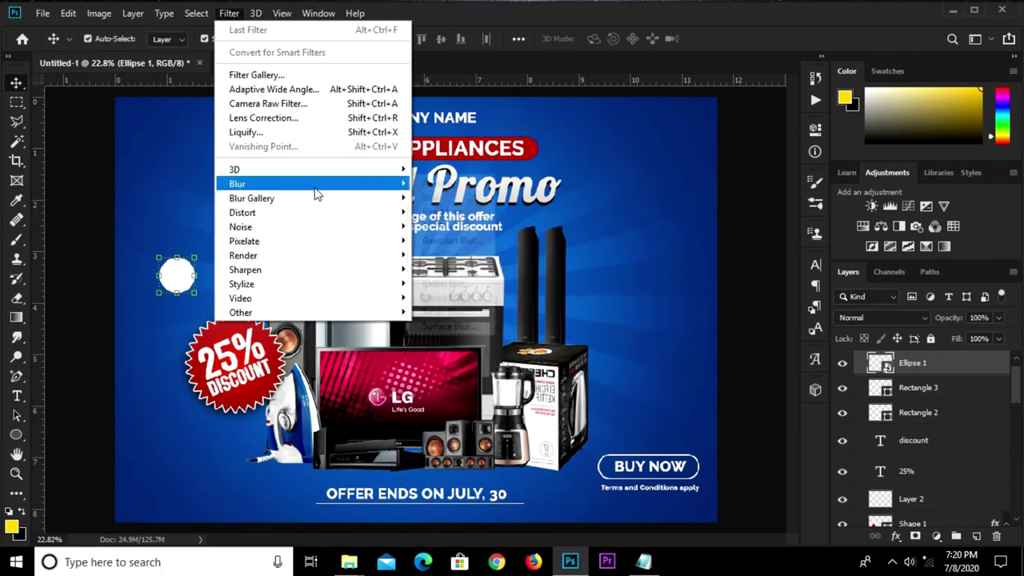
left_click(450, 240)
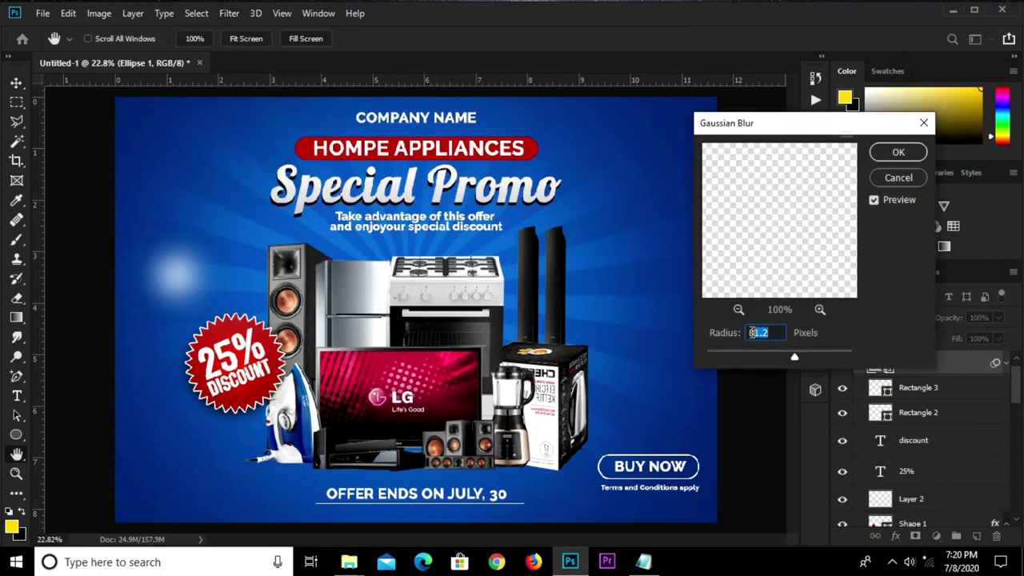
left_click(897, 153)
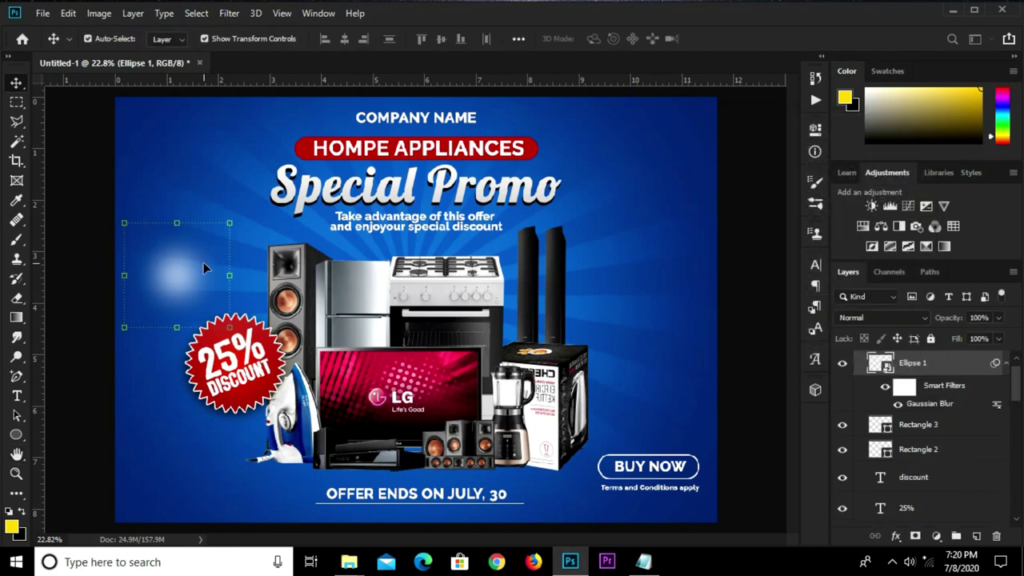
Duplicate the glow beside BUY NOW at bottom right and dim it to 61% opacity.
left_click_drag(163, 287, 144, 294)
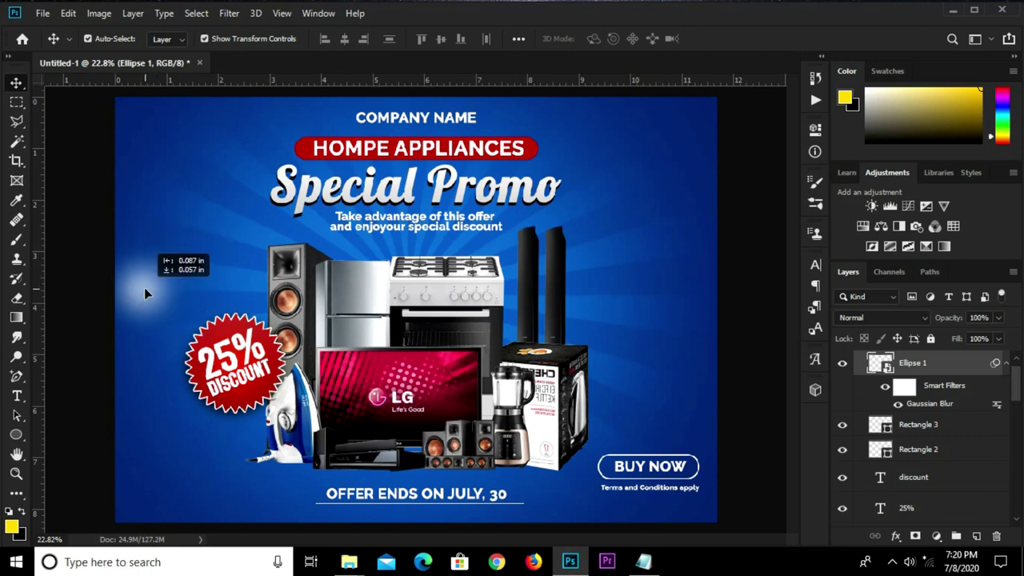
key("ctrl+j")
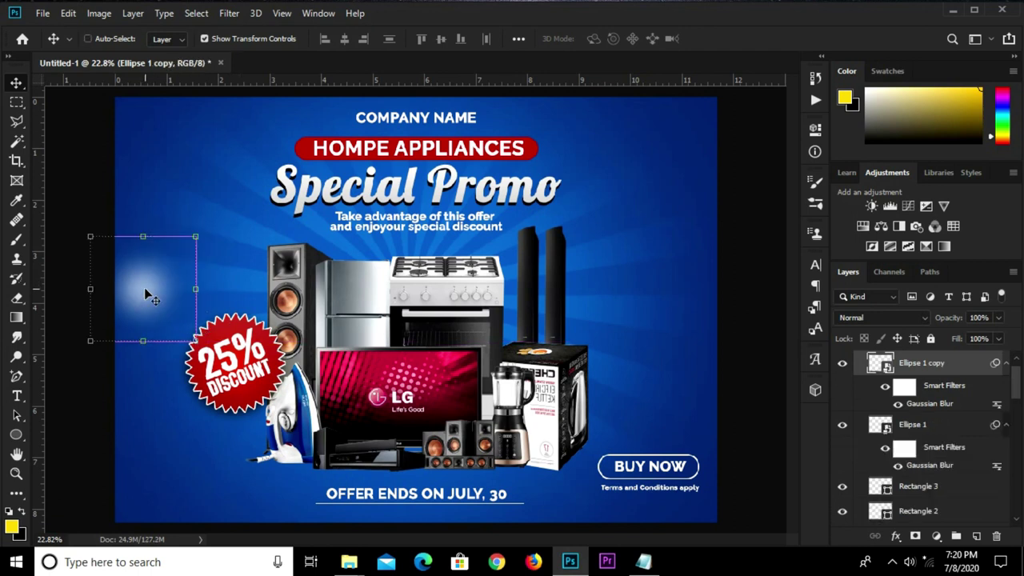
mouse_move(144, 289)
left_mouse_down()
mouse_move(302, 257)
mouse_move(688, 462)
left_mouse_up()
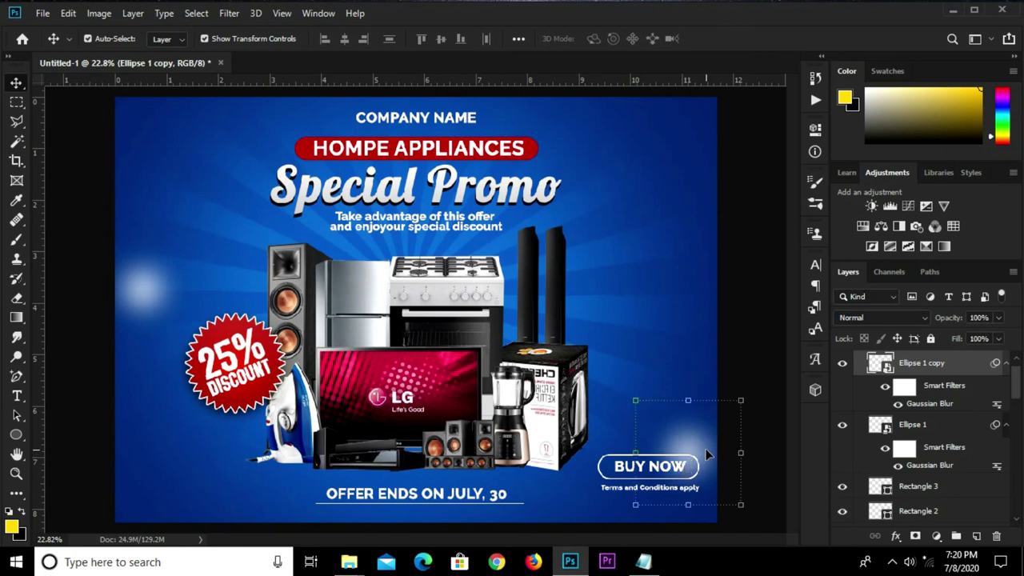
left_click(998, 318)
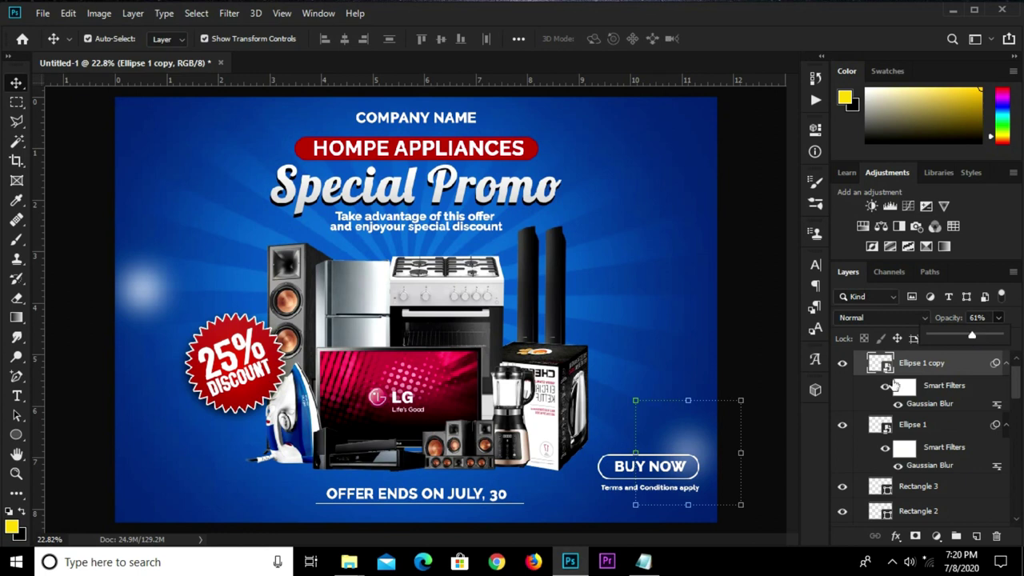
left_click_drag(673, 450, 691, 453)
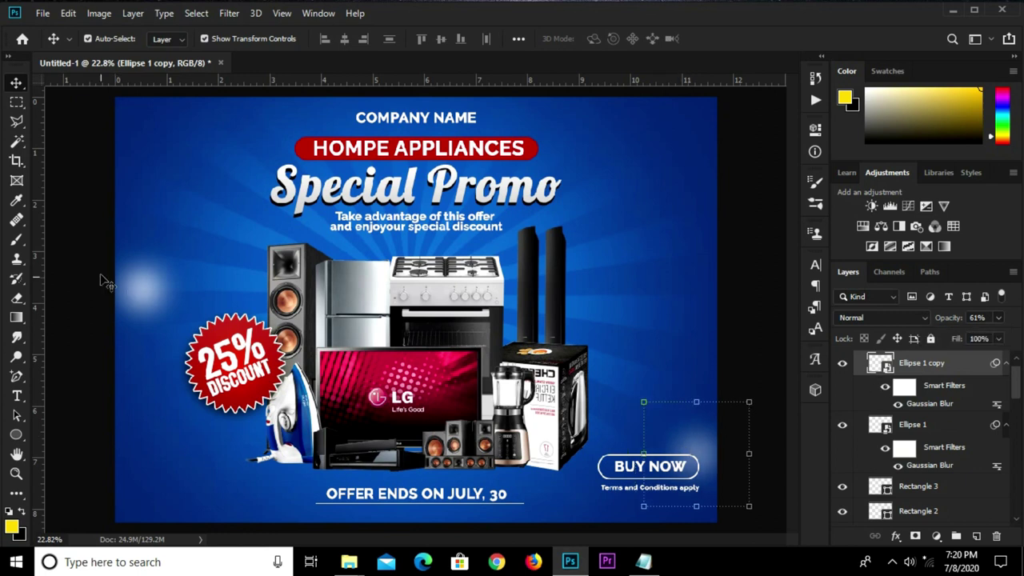
Place another glow copy beside the iron at 53% opacity.
left_click(151, 291)
key("ctrl+j")
mouse_move(150, 286)
left_mouse_down()
mouse_move(221, 432)
mouse_move(236, 426)
left_mouse_up()
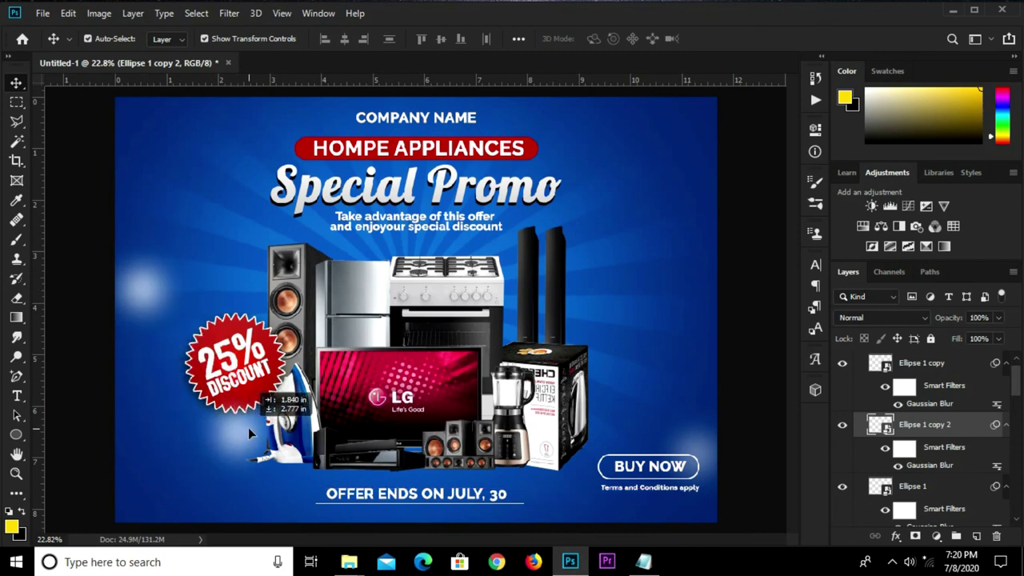
left_click_drag(237, 426, 237, 437)
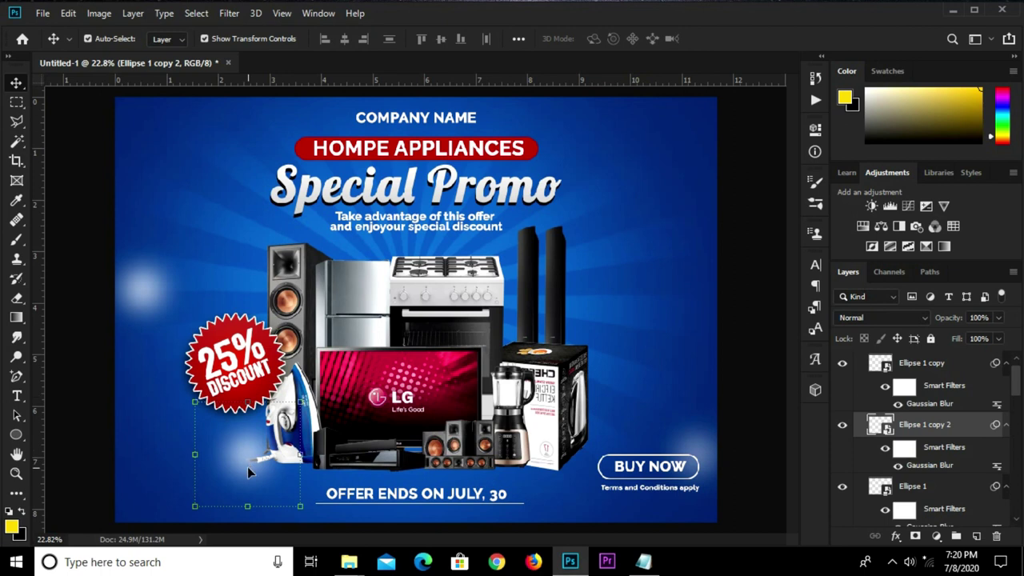
left_click_drag(247, 472, 253, 435)
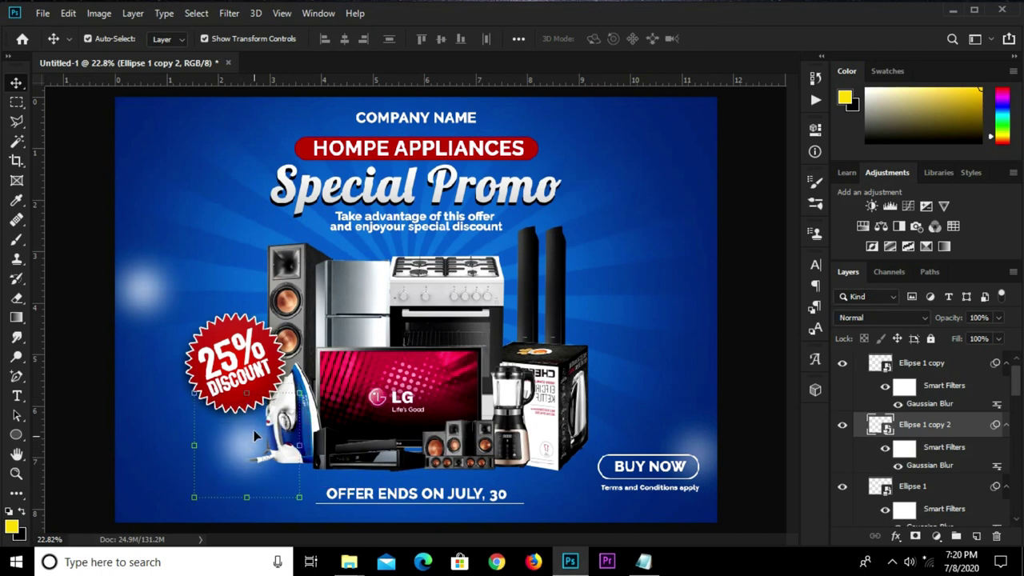
left_click(998, 318)
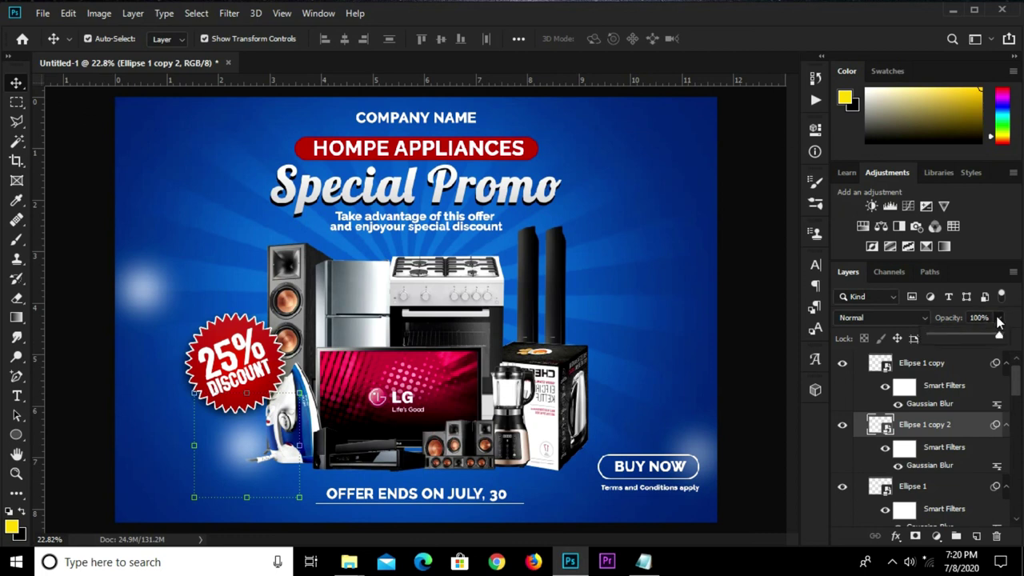
left_click_drag(979, 335, 973, 338)
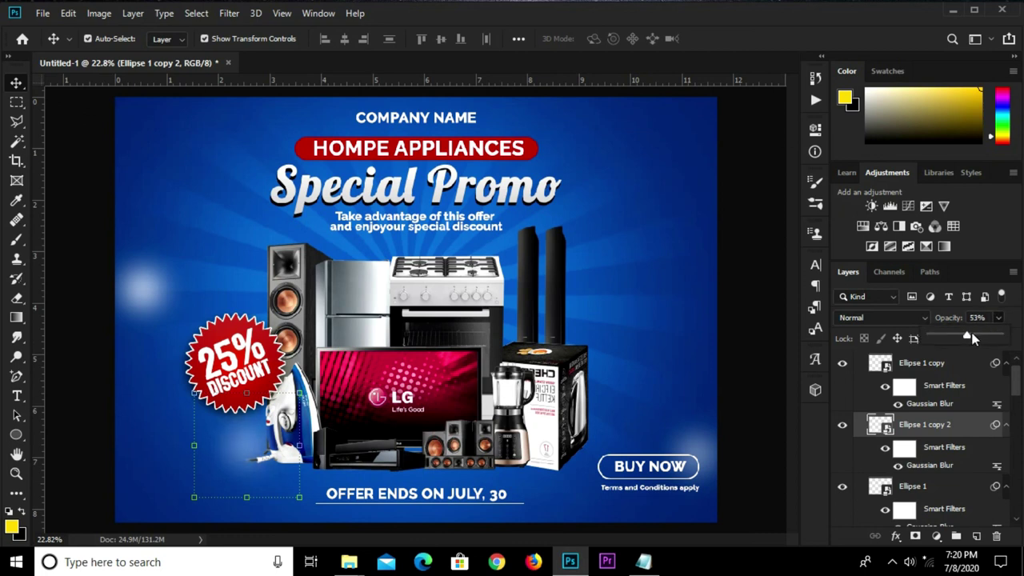
left_click(512, 297)
Add a full-opacity glow copy at the upper right beside the title.
left_click(152, 293)
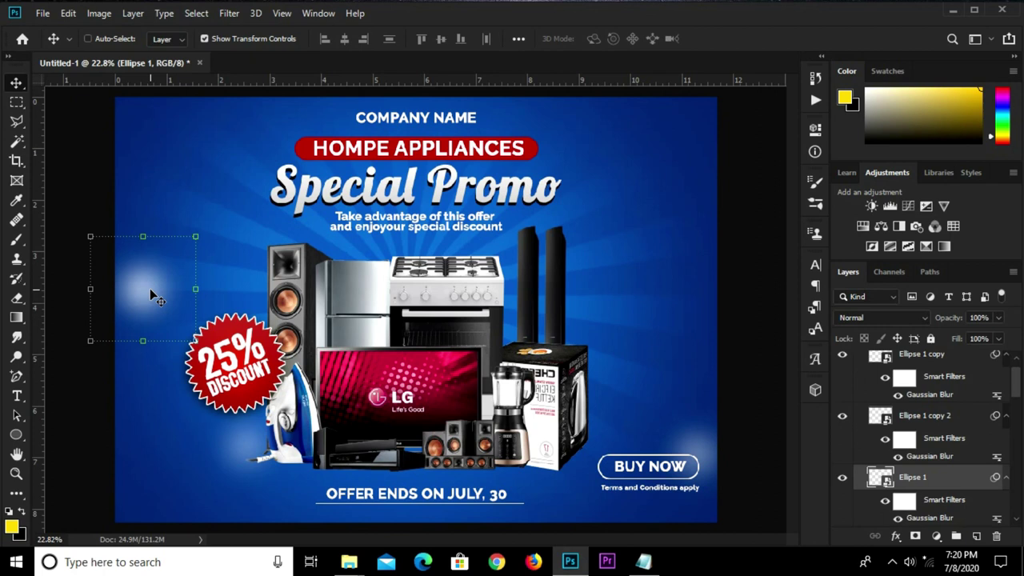
key("ctrl+j")
scroll(947, 473, "down", 1)
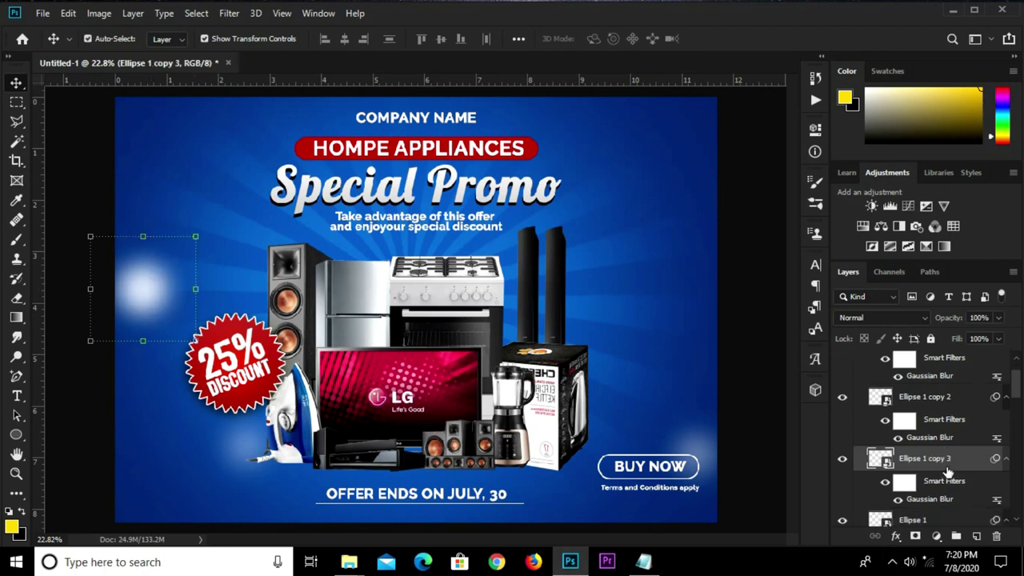
left_click_drag(142, 299, 674, 222)
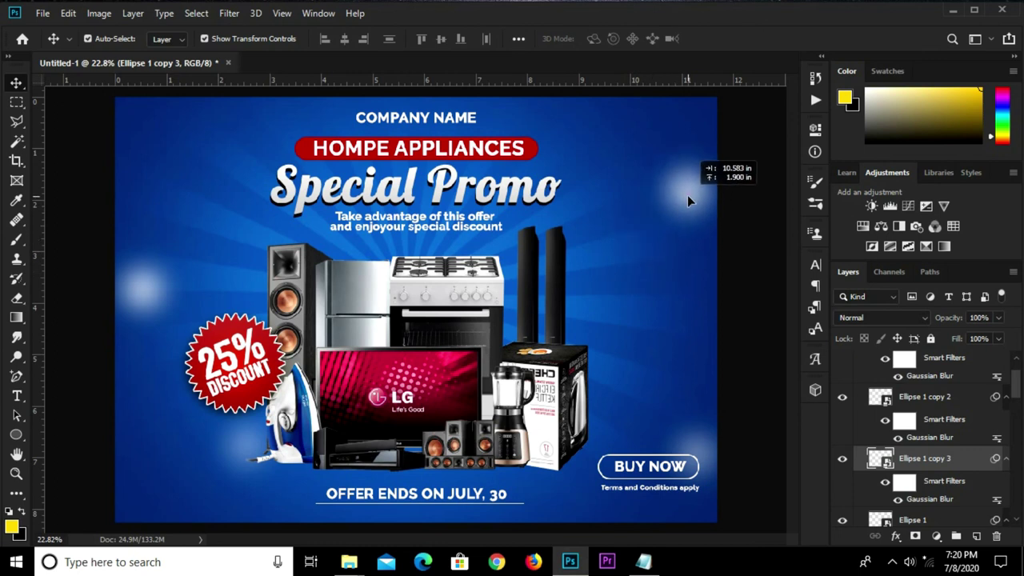
left_click_drag(674, 223, 664, 184)
left_click(997, 319)
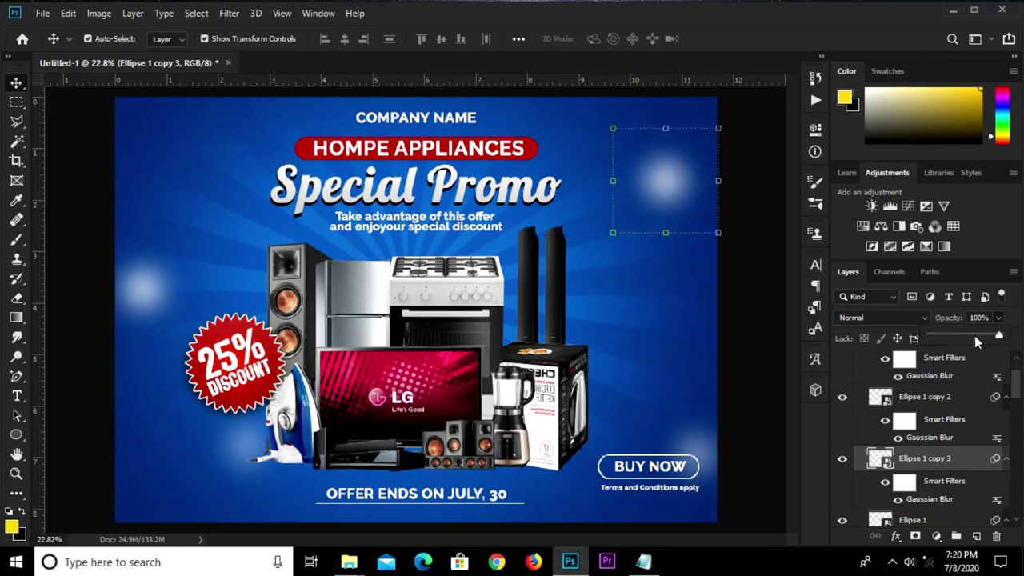
left_click(756, 213)
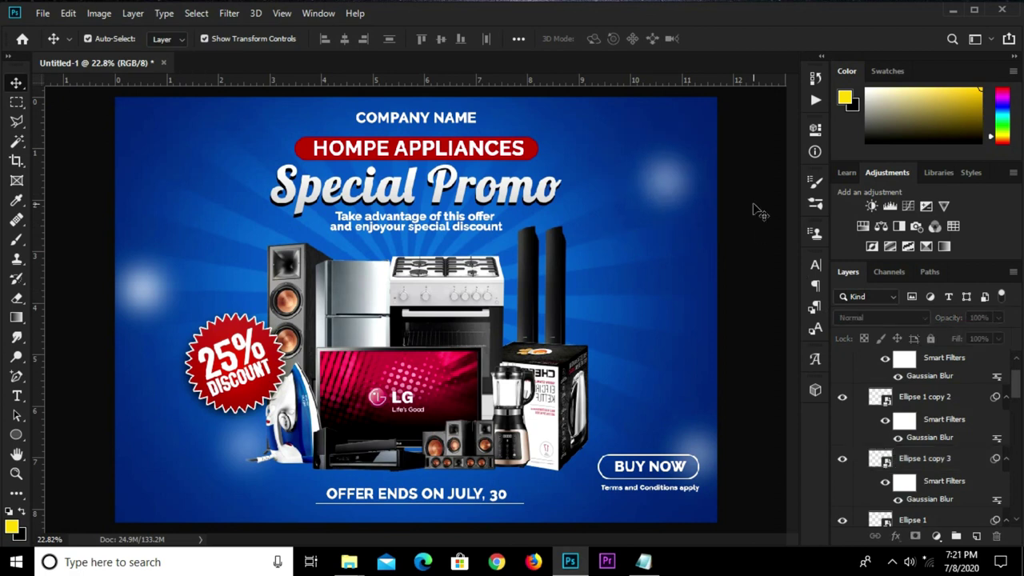
In the Special Promo layer's Blending Options, set Gradient Overlay opacity to 18%.
scroll(624, 276, "down", 1)
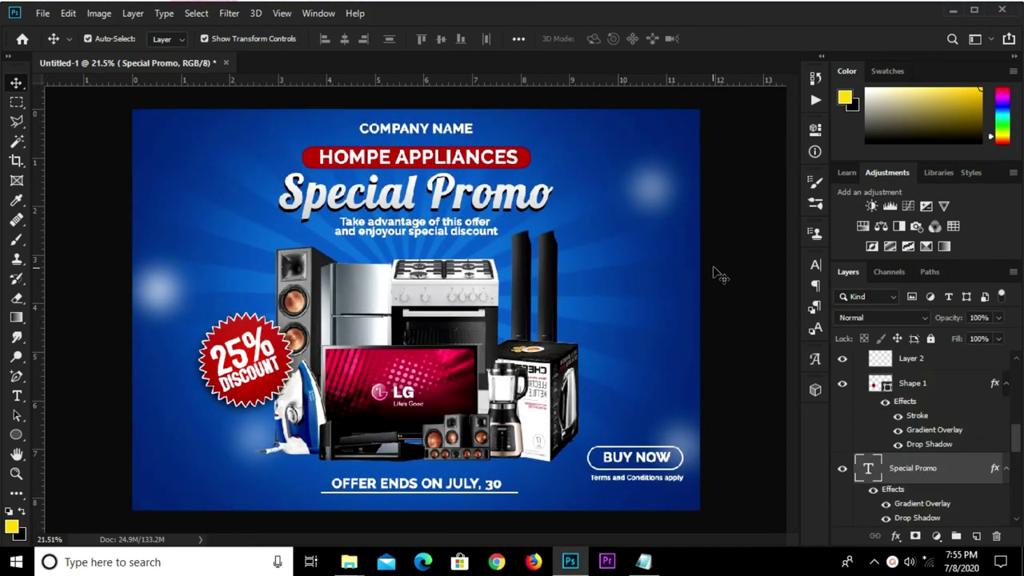
left_click(719, 274)
left_click(452, 200)
left_click(895, 536)
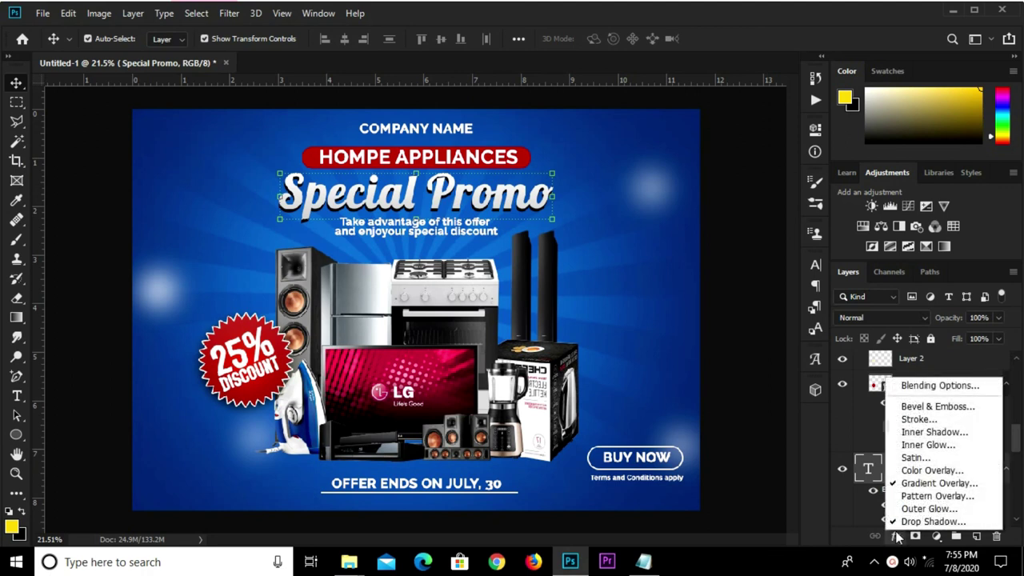
left_click(936, 385)
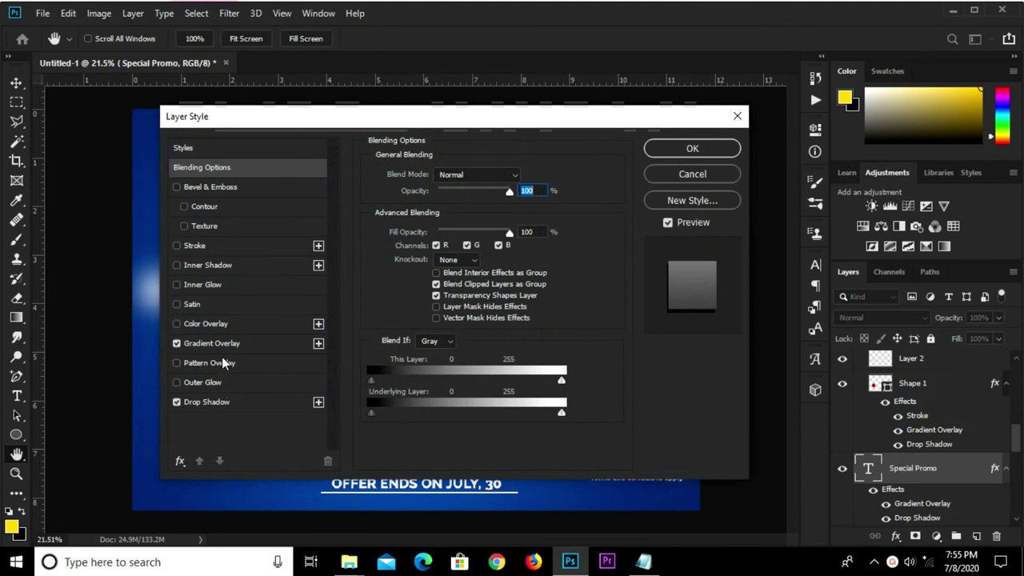
left_click(225, 343)
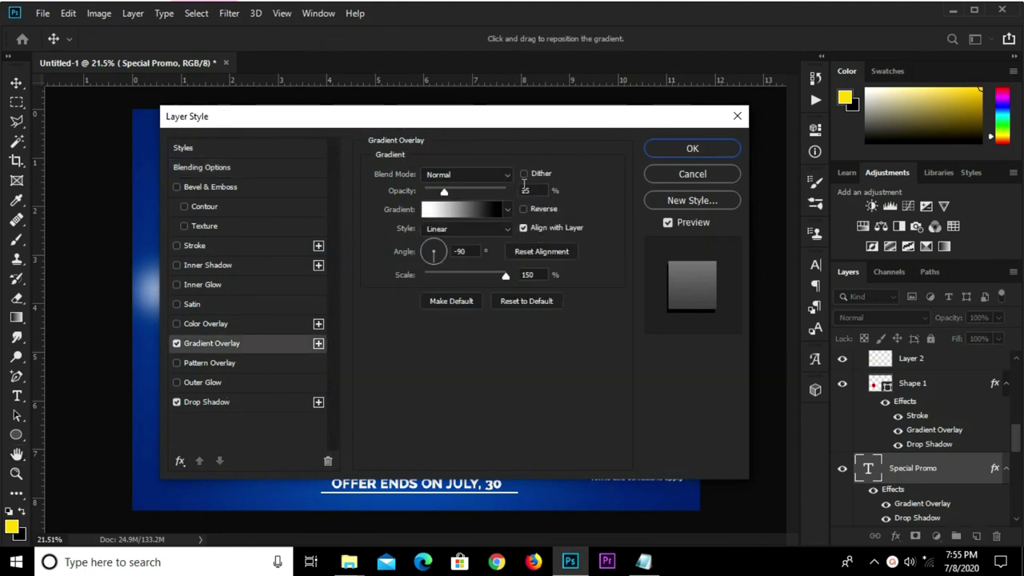
left_click(526, 190)
type("18")
left_click(654, 152)
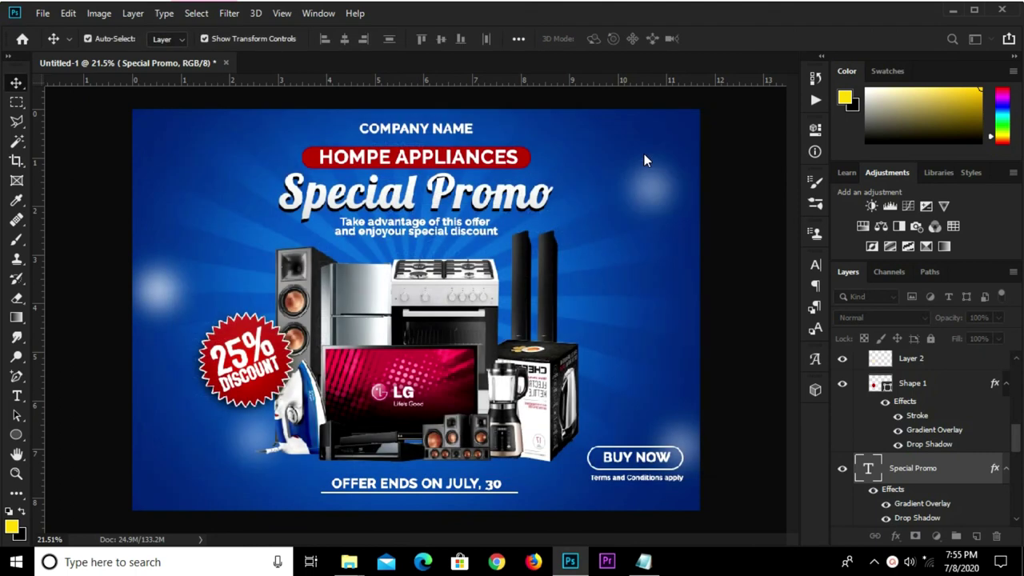
Select the tagline text layer.
scroll(450, 216, "down", 1)
scroll(450, 216, "up", 1)
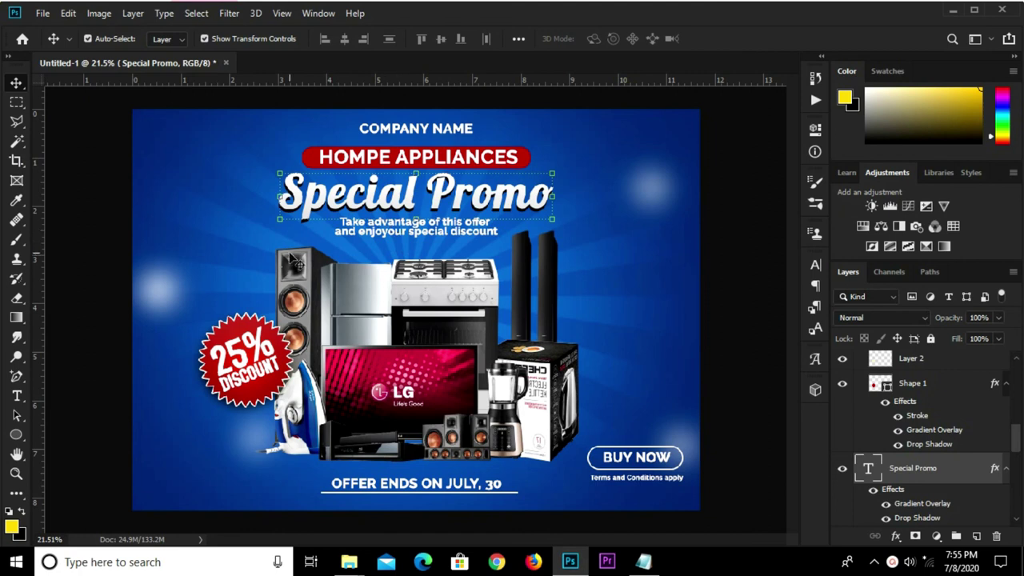
left_click(252, 228)
Zoom in on the tagline and add the missing space in 'enjoyour' with the Type tool.
left_click(412, 236)
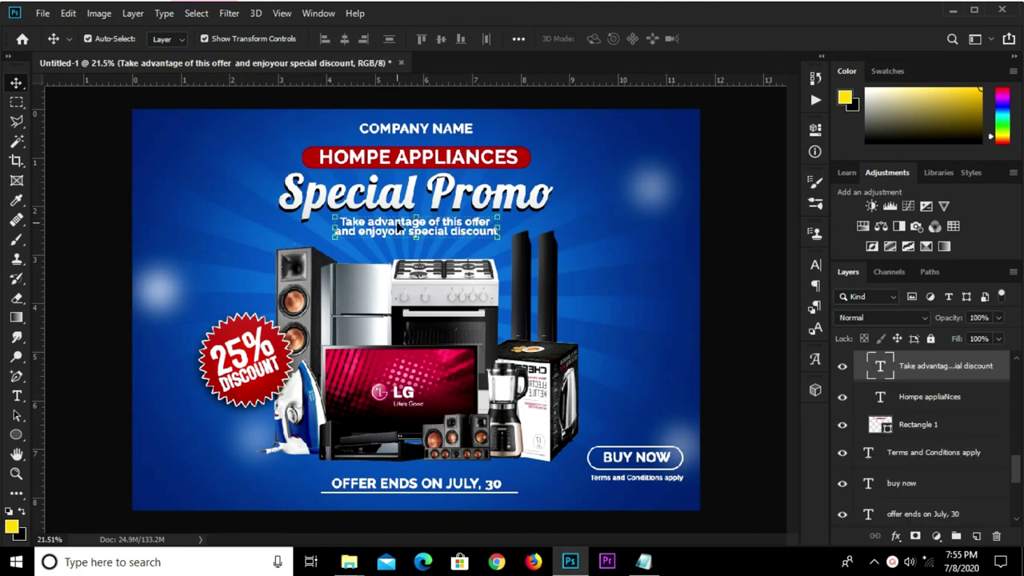
scroll(398, 226, "up", 2)
scroll(397, 232, "up", 1)
scroll(397, 240, "up", 2)
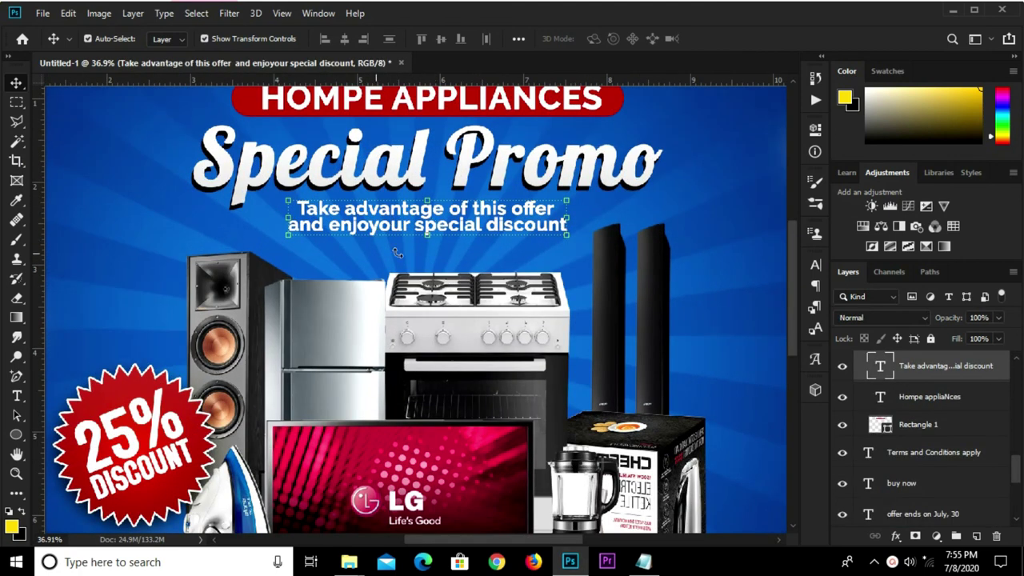
left_click(17, 397)
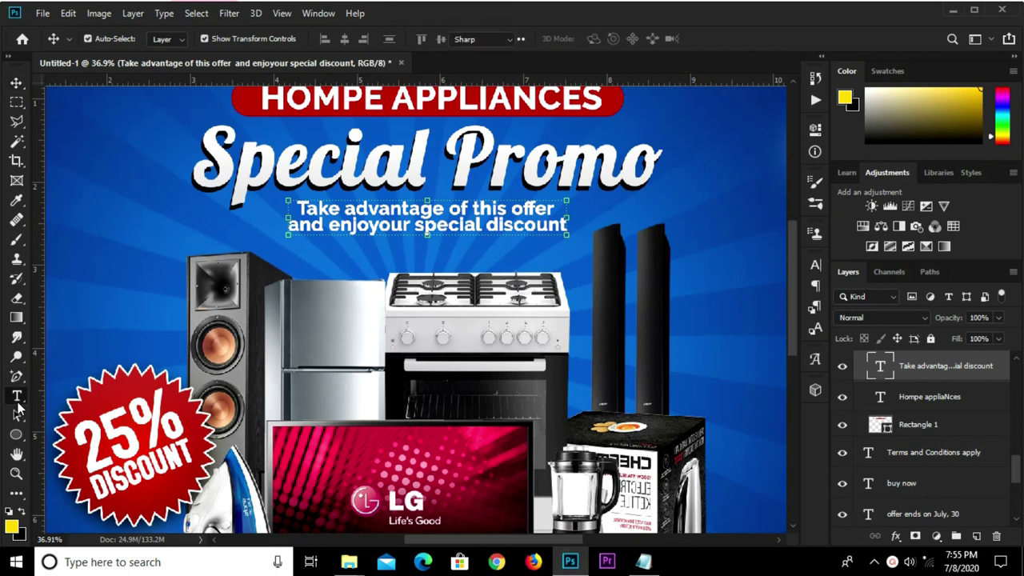
left_click(373, 226)
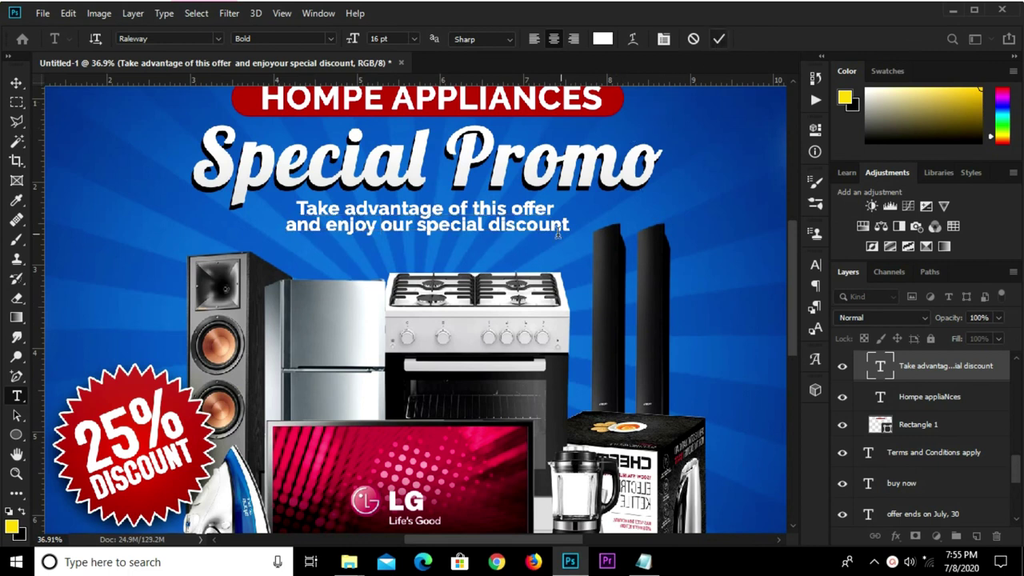
Commit the corrected tagline, fit the whole banner in view, and return to the Move tool.
left_click(719, 38)
key("ctrl+0")
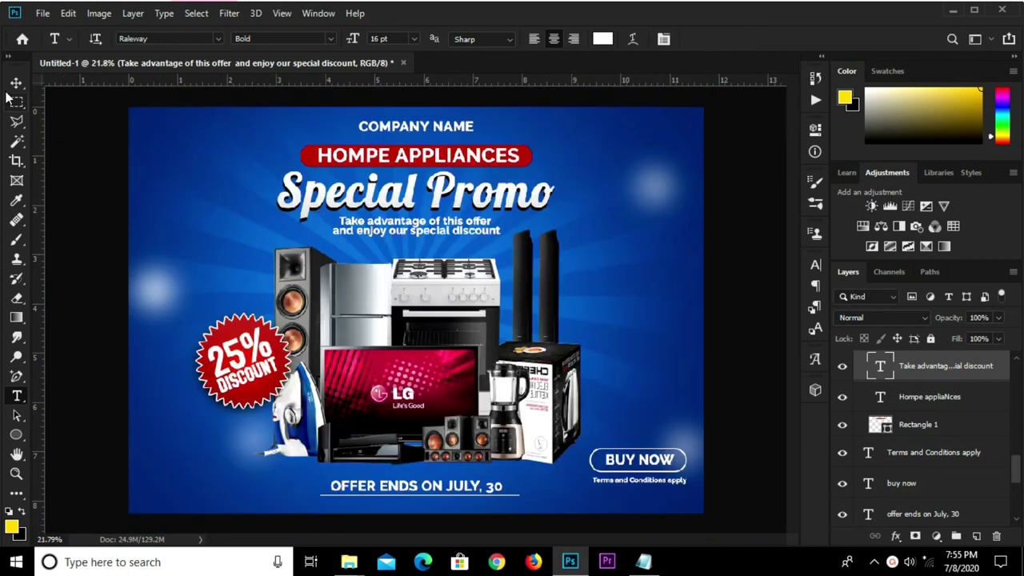
left_click(16, 83)
left_click(694, 295)
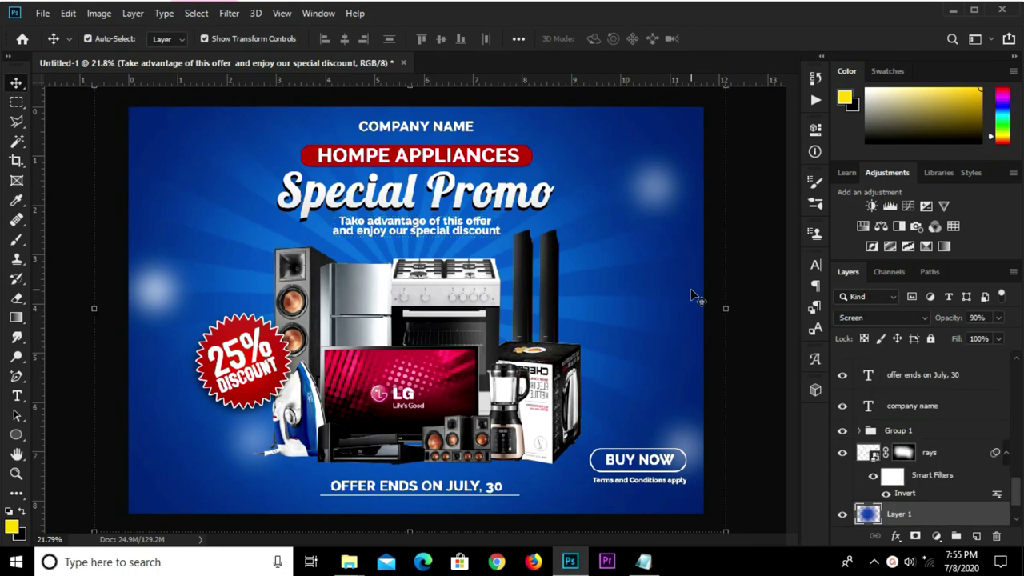
left_click(740, 266)
key("ctrl+plus")
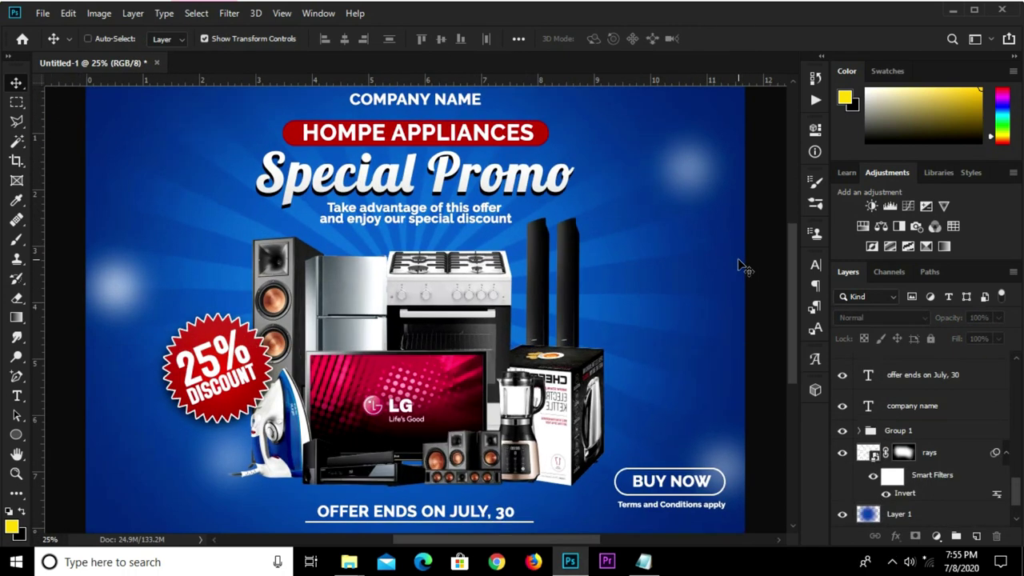
key("ctrl+0")
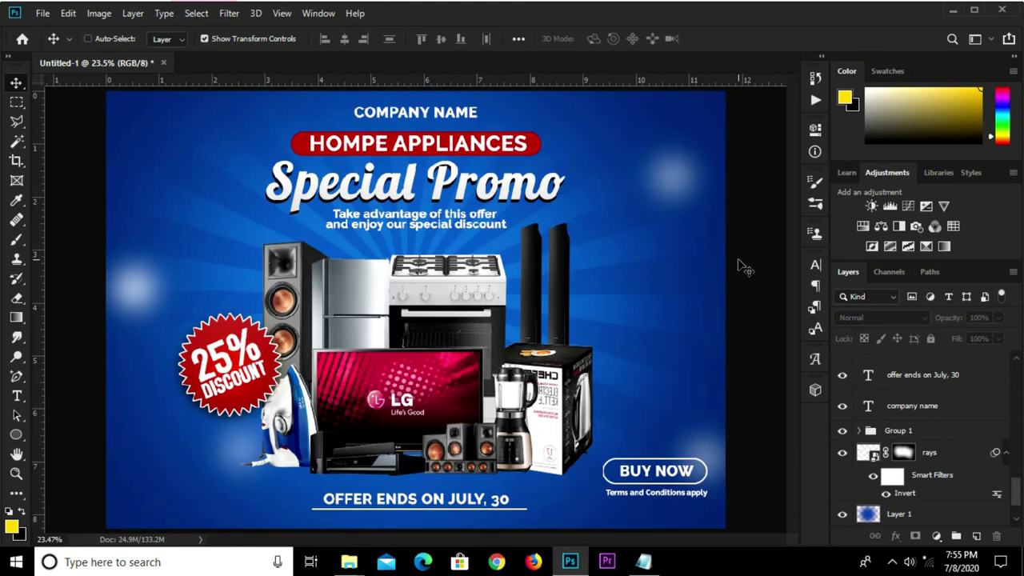